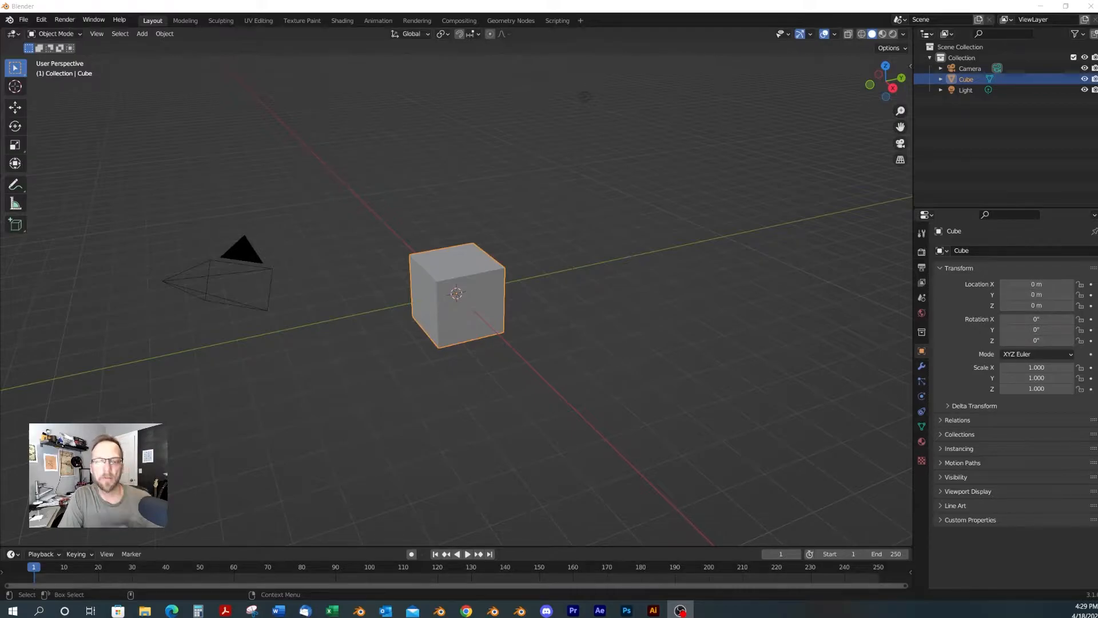
# Delete the default cube from the scene
pyautogui.hotkey('alt', 'a')
pyautogui.moveTo(583, 295)
pyautogui.mouseDown(button='middle')
pyautogui.moveTo(567, 310)
pyautogui.moveTo(611, 307)
pyautogui.moveTo(592, 294)
pyautogui.mouseUp(button='middle')
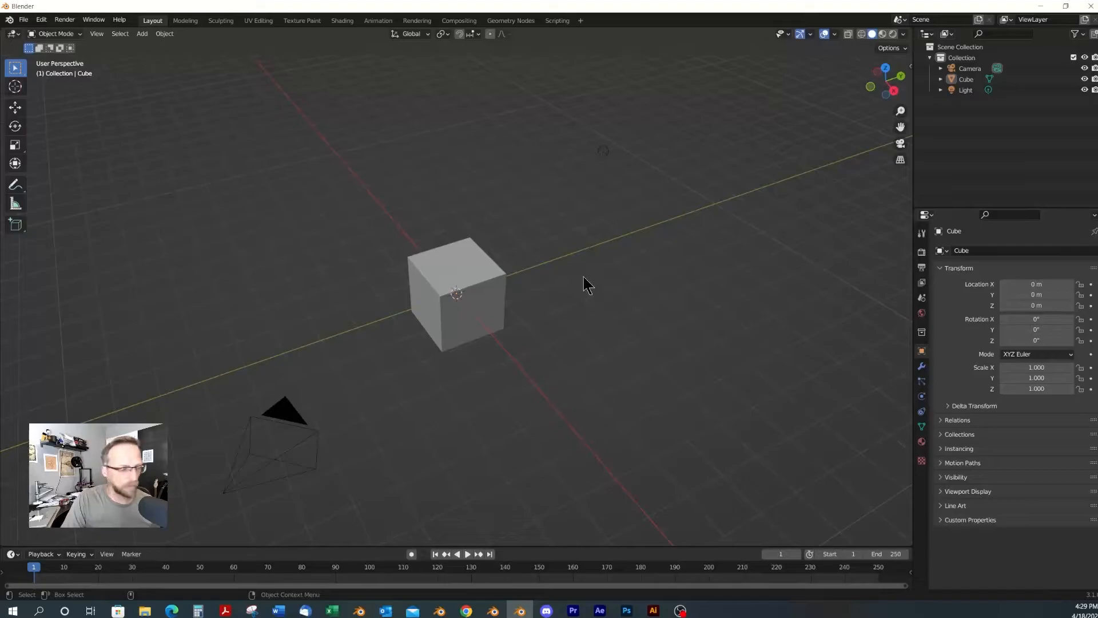
pyautogui.click(485, 271)
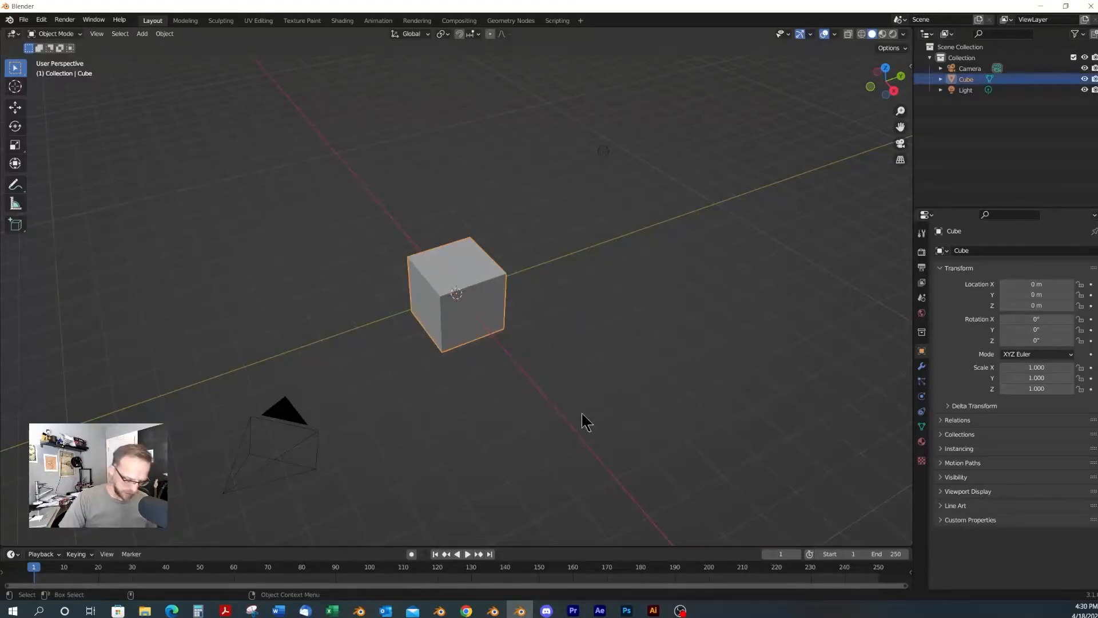
pyautogui.press('Delete')
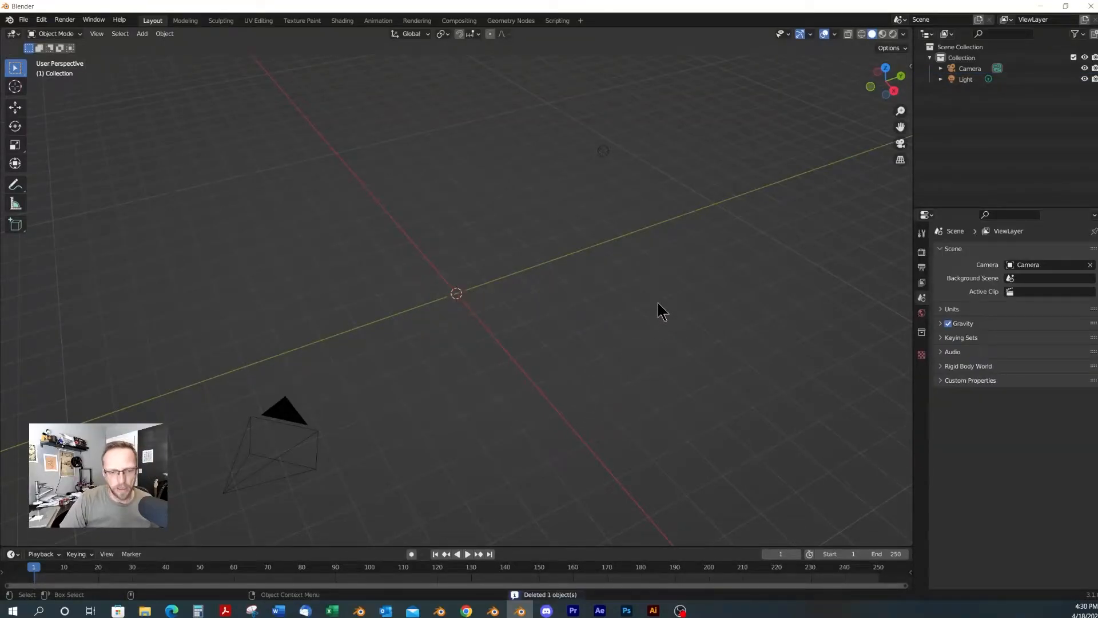
# Add a UV sphere mesh at the world origin
pyautogui.hotkey('shift', 'a')
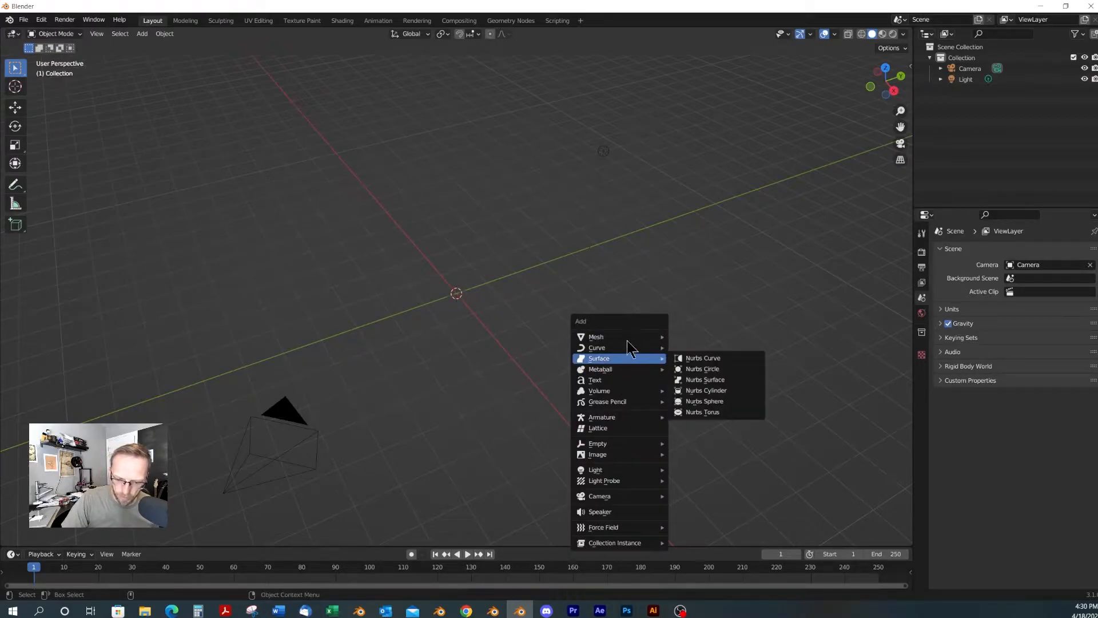
pyautogui.moveTo(629, 337)
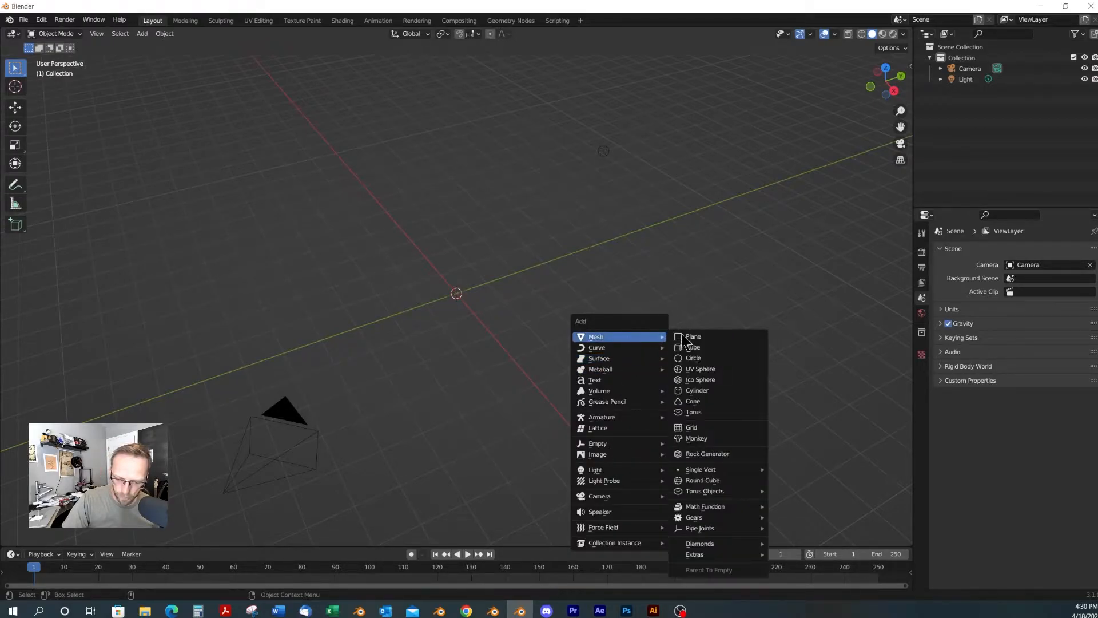
pyautogui.click(712, 368)
pyautogui.moveTo(725, 334); pyautogui.dragTo(480, 294, button='middle')
pyautogui.keyDown('alt'); pyautogui.moveTo(480, 294); pyautogui.dragTo(435, 244, button='right'); pyautogui.keyUp('alt')
pyautogui.moveTo(586, 276)
pyautogui.keyDown('alt'); pyautogui.mouseDown(button='middle')
pyautogui.moveTo(589, 292)
pyautogui.moveTo(591, 279)
pyautogui.mouseUp(button='middle'); pyautogui.keyUp('alt')
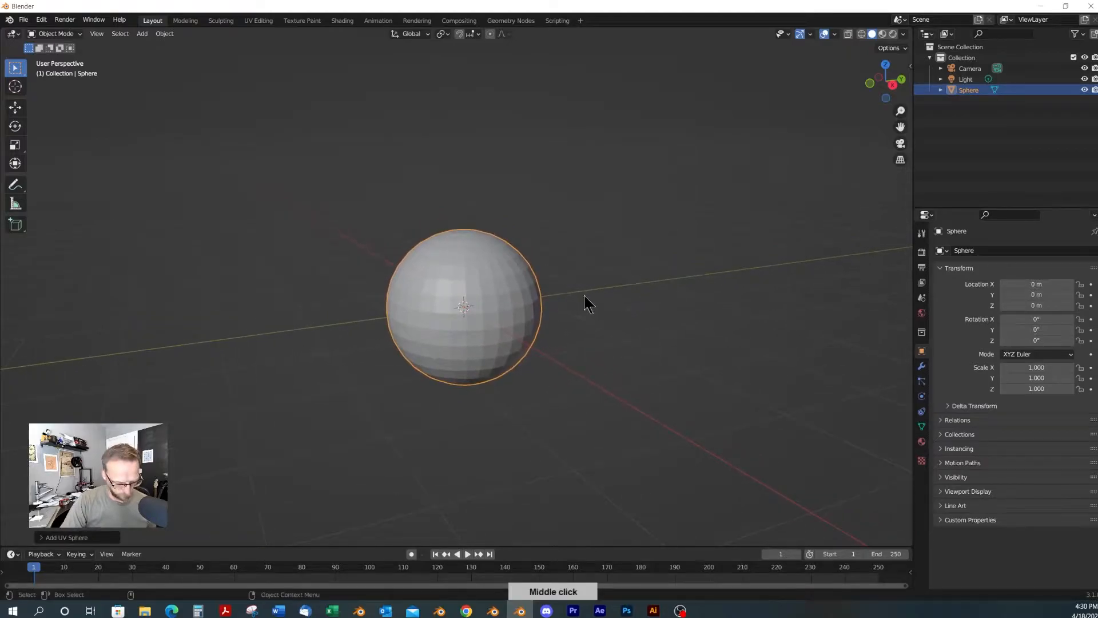
# Switch the sphere from Object Mode to Sculpt Mode
pyautogui.press('5')
pyautogui.press('s')
pyautogui.click(605, 319)
pyautogui.keyDown('alt'); pyautogui.moveTo(559, 356); pyautogui.dragTo(580, 347); pyautogui.keyUp('alt')
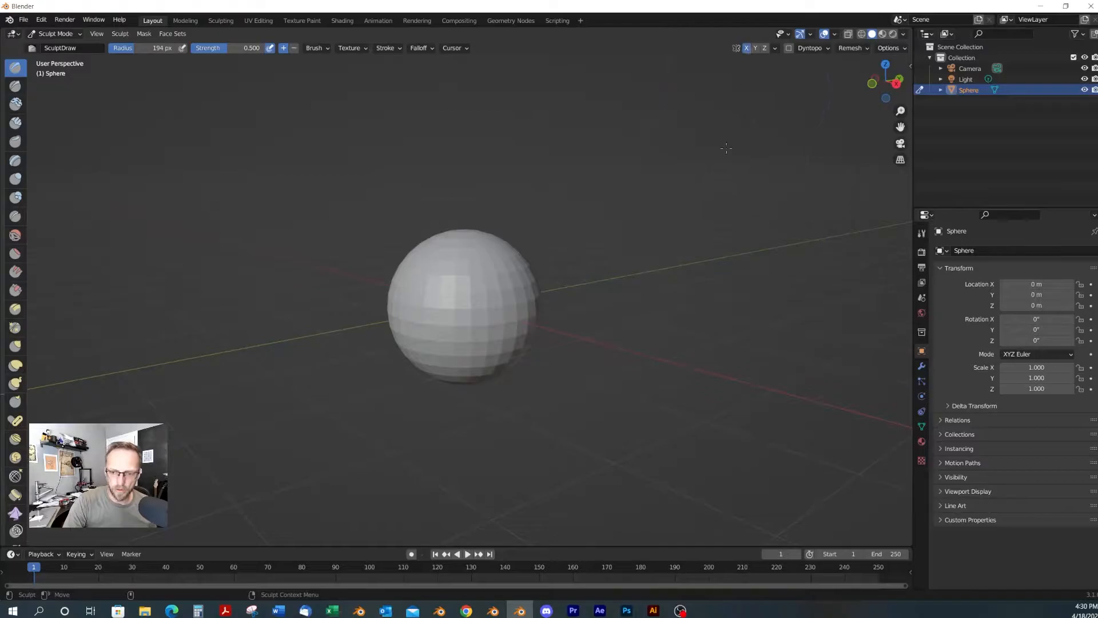
pyautogui.keyDown('alt'); pyautogui.moveTo(466, 427); pyautogui.dragTo(484, 411); pyautogui.keyUp('alt')
pyautogui.keyDown('alt'); pyautogui.moveTo(533, 166); pyautogui.dragTo(536, 164); pyautogui.keyUp('alt')
# Pull the sphere into a rough egg-shaped head using the Grab brush at a 194 px radius
pyautogui.press('g')
pyautogui.moveTo(474, 267); pyautogui.dragTo(539, 193)
pyautogui.moveTo(463, 239)
pyautogui.mouseDown()
pyautogui.moveTo(491, 189)
pyautogui.moveTo(482, 181)
pyautogui.mouseUp()
pyautogui.moveTo(412, 299)
pyautogui.mouseDown(button='middle')
pyautogui.moveTo(509, 368)
pyautogui.moveTo(503, 270)
pyautogui.mouseUp(button='middle')
pyautogui.hotkey('ctrl', 'z')
pyautogui.moveTo(539, 304)
pyautogui.mouseDown(button='middle')
pyautogui.moveTo(441, 299)
pyautogui.moveTo(440, 320)
pyautogui.mouseUp(button='middle')
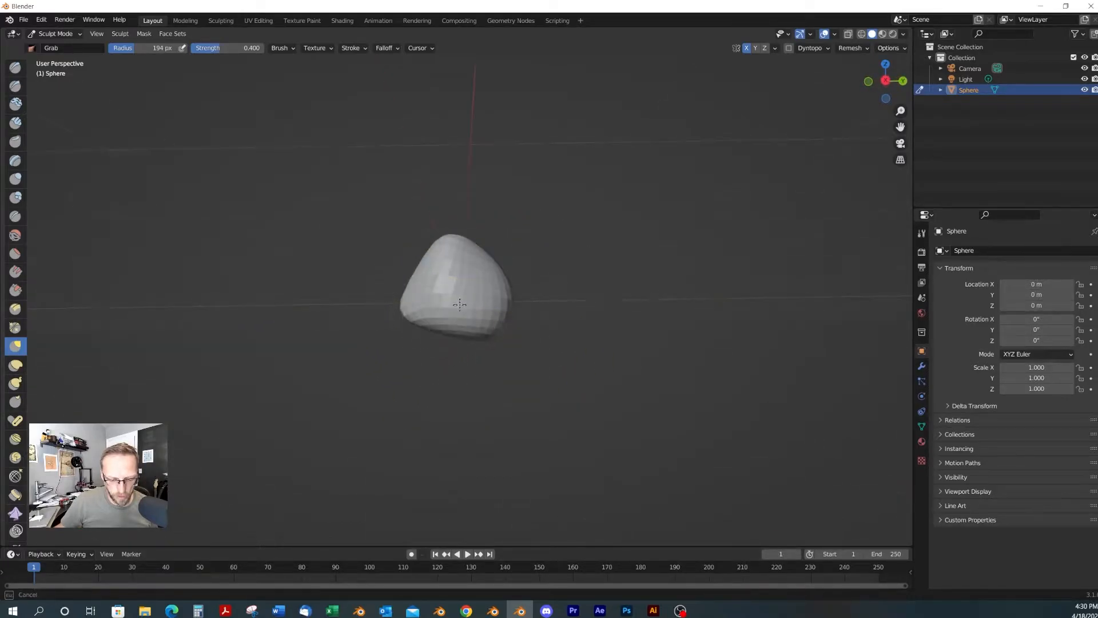
pyautogui.moveTo(521, 347)
pyautogui.mouseDown(button='middle')
pyautogui.moveTo(492, 271)
pyautogui.moveTo(460, 255)
pyautogui.moveTo(424, 257)
pyautogui.moveTo(457, 321)
pyautogui.moveTo(428, 354)
pyautogui.moveTo(502, 335)
pyautogui.moveTo(448, 321)
pyautogui.moveTo(457, 285)
pyautogui.moveTo(483, 272)
pyautogui.moveTo(481, 257)
pyautogui.moveTo(415, 250)
pyautogui.moveTo(498, 302)
pyautogui.moveTo(502, 316)
pyautogui.moveTo(549, 319)
pyautogui.mouseUp(button='middle')
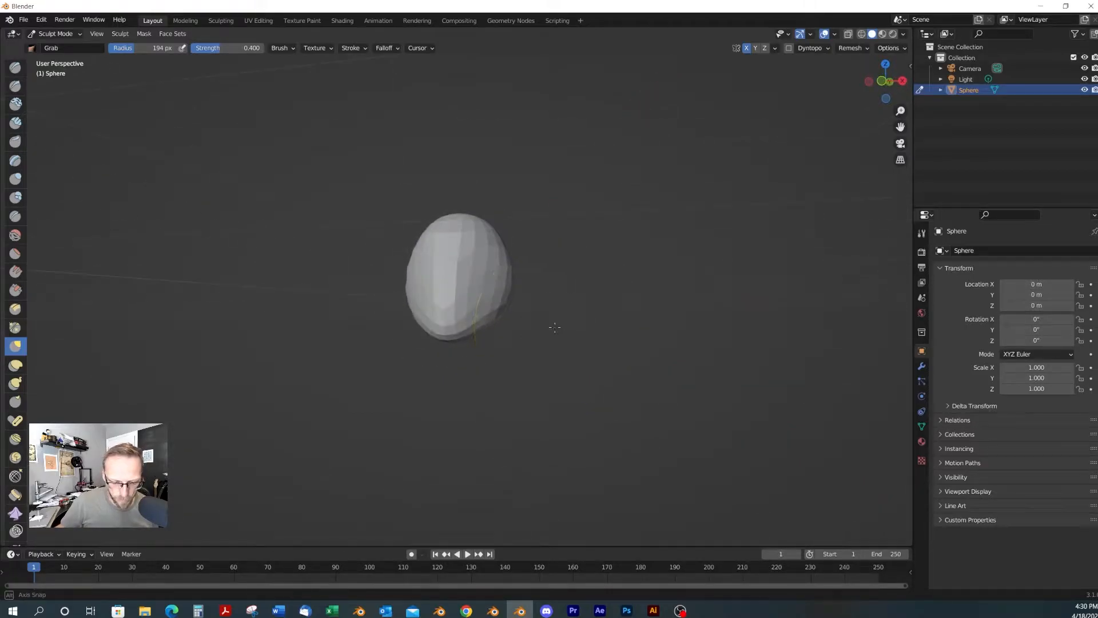
# Resize the Grab brush and reshape the underside and lower sides of the head
pyautogui.moveTo(475, 333); pyautogui.dragTo(458, 355, button='middle')
pyautogui.press('f')
pyautogui.click(494, 319)
pyautogui.moveTo(417, 308)
pyautogui.keyDown('alt'); pyautogui.mouseDown(button='middle')
pyautogui.moveTo(410, 351)
pyautogui.moveTo(435, 326)
pyautogui.moveTo(478, 363)
pyautogui.moveTo(482, 294)
pyautogui.moveTo(480, 326)
pyautogui.moveTo(502, 281)
pyautogui.moveTo(504, 303)
pyautogui.mouseUp(button='middle'); pyautogui.keyUp('alt')
pyautogui.moveTo(506, 351)
pyautogui.mouseDown(button='middle')
pyautogui.moveTo(605, 351)
pyautogui.moveTo(544, 352)
pyautogui.moveTo(474, 326)
pyautogui.mouseUp(button='middle')
pyautogui.moveTo(556, 318)
pyautogui.mouseDown(button='middle')
pyautogui.moveTo(479, 320)
pyautogui.moveTo(514, 325)
pyautogui.moveTo(468, 375)
pyautogui.moveTo(408, 324)
pyautogui.moveTo(512, 345)
pyautogui.mouseUp(button='middle')
pyautogui.press('f')
pyautogui.click(445, 330)
pyautogui.moveTo(511, 345); pyautogui.dragTo(518, 353)
# Set the Grab brush radius to 128 px and refine the jaw area of the head
pyautogui.moveTo(522, 359)
pyautogui.mouseDown(button='middle')
pyautogui.moveTo(461, 358)
pyautogui.moveTo(452, 346)
pyautogui.moveTo(585, 360)
pyautogui.moveTo(468, 365)
pyautogui.moveTo(537, 333)
pyautogui.moveTo(494, 327)
pyautogui.mouseUp(button='middle')
pyautogui.press('f')
pyautogui.click(402, 321)
pyautogui.moveTo(400, 342); pyautogui.dragTo(391, 349)
pyautogui.moveTo(475, 334)
pyautogui.mouseDown(button='middle')
pyautogui.moveTo(411, 299)
pyautogui.moveTo(429, 326)
pyautogui.moveTo(479, 347)
pyautogui.moveTo(466, 324)
pyautogui.moveTo(509, 331)
pyautogui.moveTo(495, 318)
pyautogui.mouseUp(button='middle')
pyautogui.moveTo(495, 319)
pyautogui.keyDown('alt'); pyautogui.mouseDown()
pyautogui.moveTo(644, 346)
pyautogui.moveTo(623, 284)
pyautogui.mouseUp(); pyautogui.keyUp('alt')
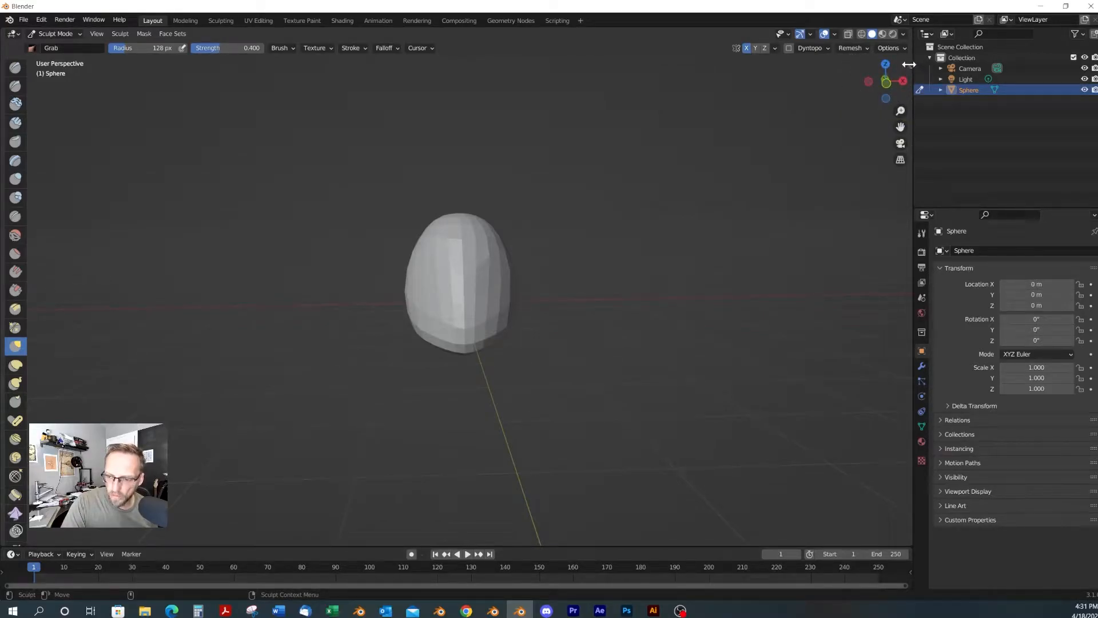
# Set the viewport focal length to 100 mm
pyautogui.moveTo(888, 64); pyautogui.dragTo(804, 70)
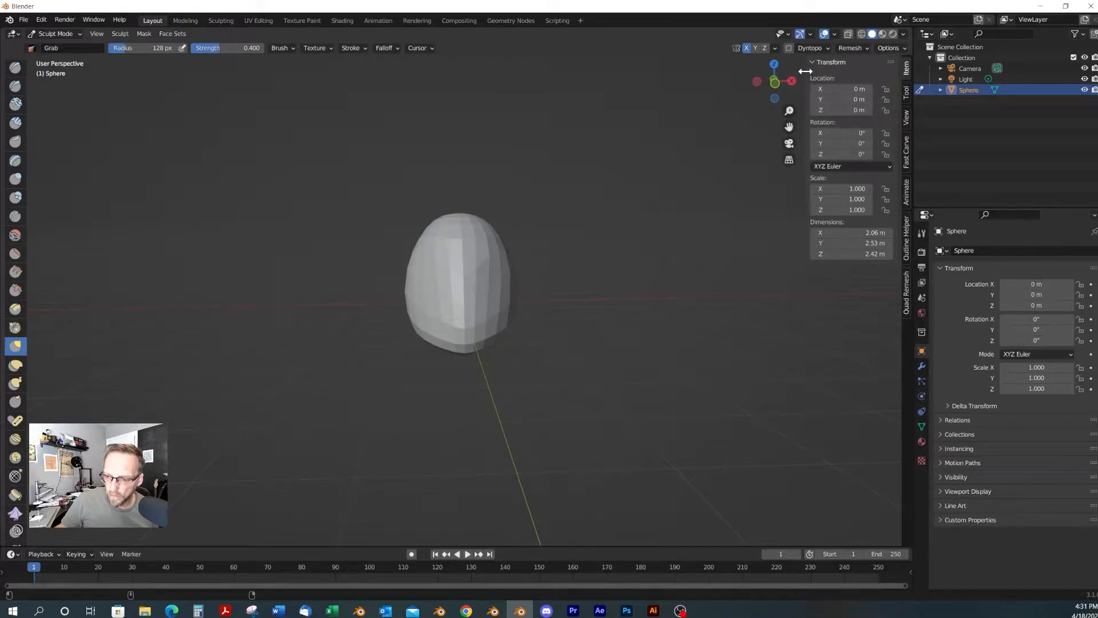
pyautogui.click(906, 117)
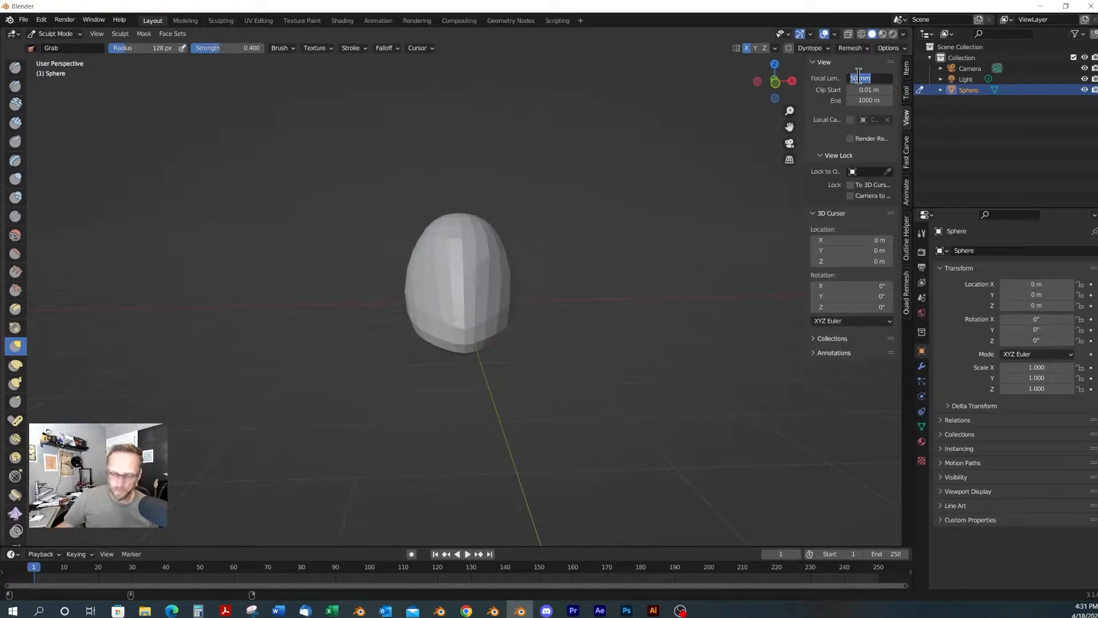
pyautogui.click(858, 78)
pyautogui.write('100')
pyautogui.press('Return')
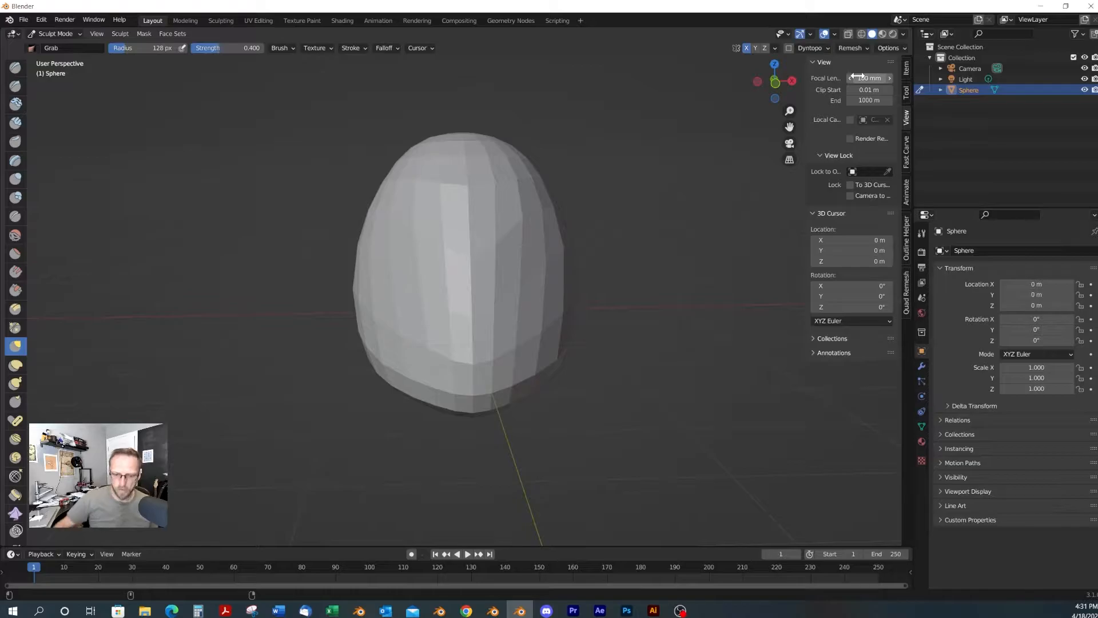
# Paint a mask over the ear area with the Mask brush at 28 px and invert the mask
pyautogui.moveTo(578, 216)
pyautogui.mouseDown(button='middle')
pyautogui.moveTo(507, 289)
pyautogui.moveTo(559, 307)
pyautogui.moveTo(526, 362)
pyautogui.moveTo(478, 323)
pyautogui.mouseUp(button='middle')
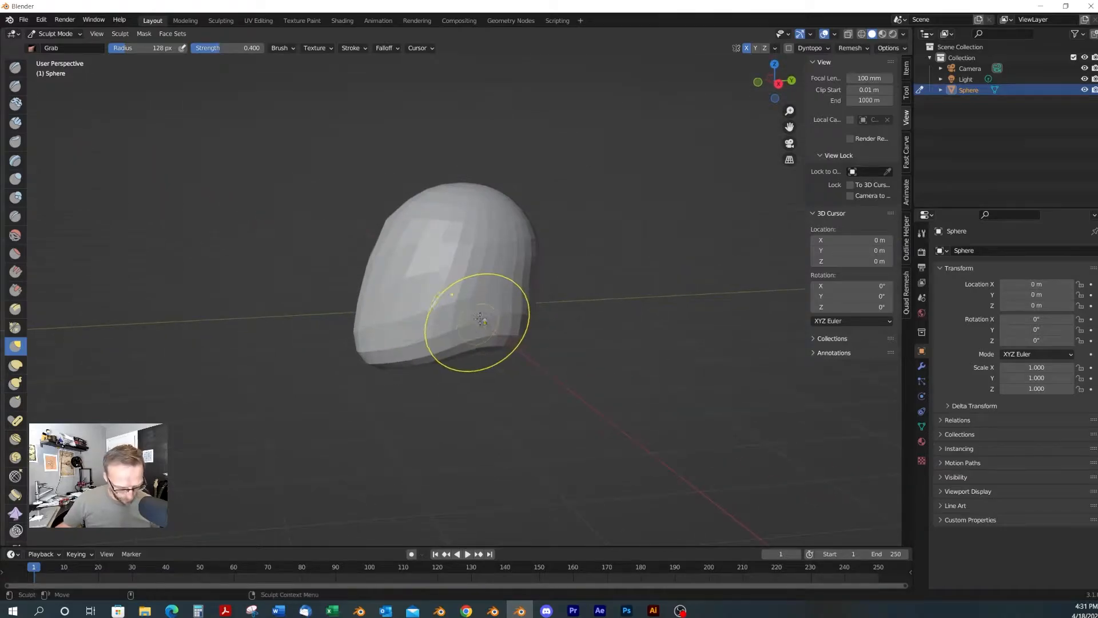
pyautogui.press('m')
pyautogui.press('f')
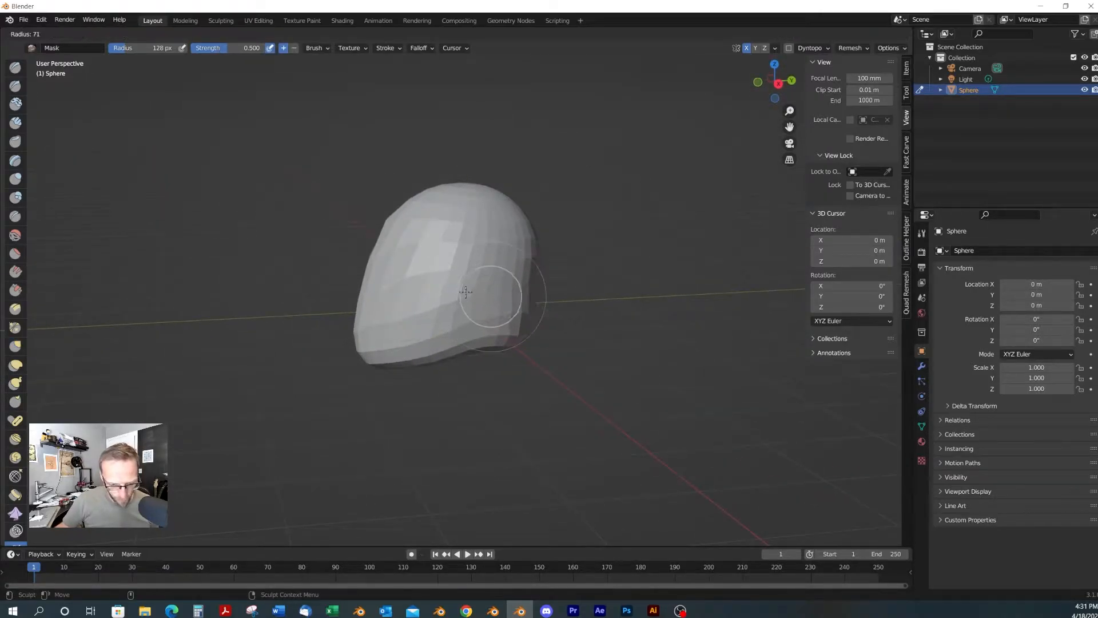
pyautogui.click(502, 296)
pyautogui.moveTo(502, 326); pyautogui.dragTo(490, 279, button='middle')
pyautogui.moveTo(481, 298); pyautogui.dragTo(477, 281)
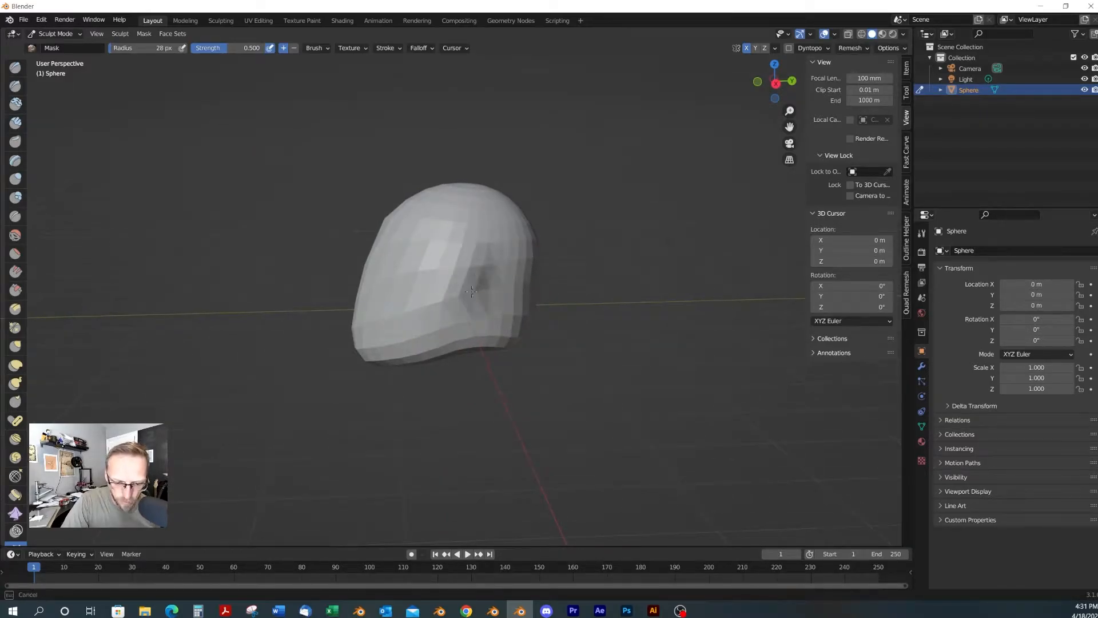
pyautogui.moveTo(503, 313)
pyautogui.mouseDown(button='middle')
pyautogui.moveTo(560, 331)
pyautogui.moveTo(484, 301)
pyautogui.mouseUp(button='middle')
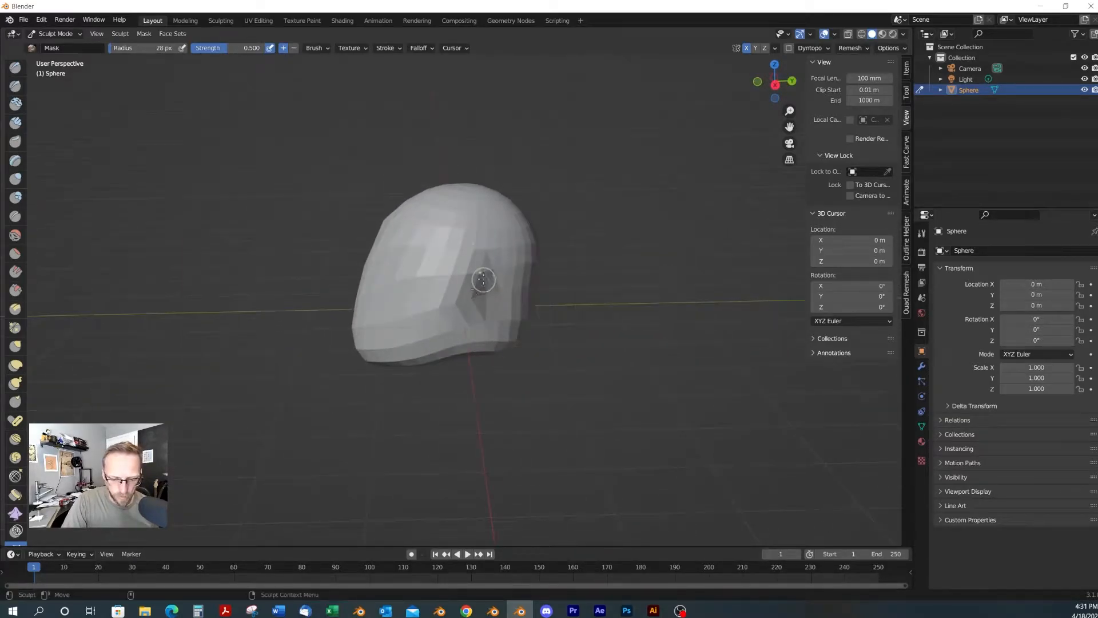
pyautogui.hotkey('ctrl', 'i')
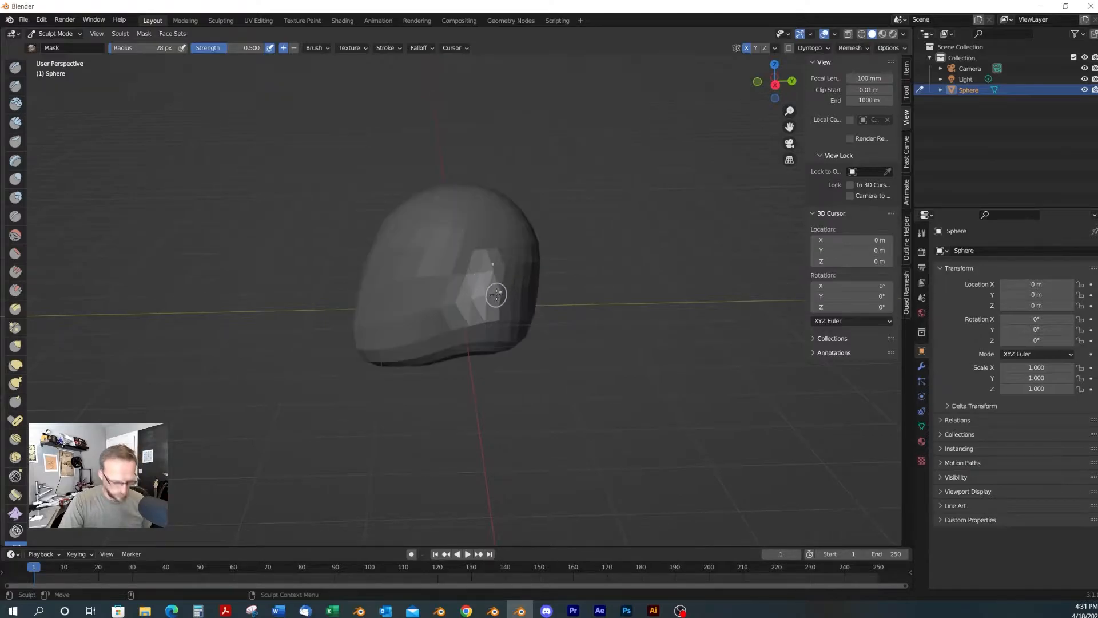
# Pull the unmasked ears outward from the head with the Grab brush at 137 px and clear the mask
pyautogui.press('g')
pyautogui.moveTo(510, 314); pyautogui.dragTo(546, 262, button='middle')
pyautogui.moveTo(537, 262)
pyautogui.mouseDown()
pyautogui.moveTo(566, 258)
pyautogui.moveTo(529, 297)
pyautogui.moveTo(532, 286)
pyautogui.moveTo(604, 306)
pyautogui.moveTo(479, 273)
pyautogui.mouseUp()
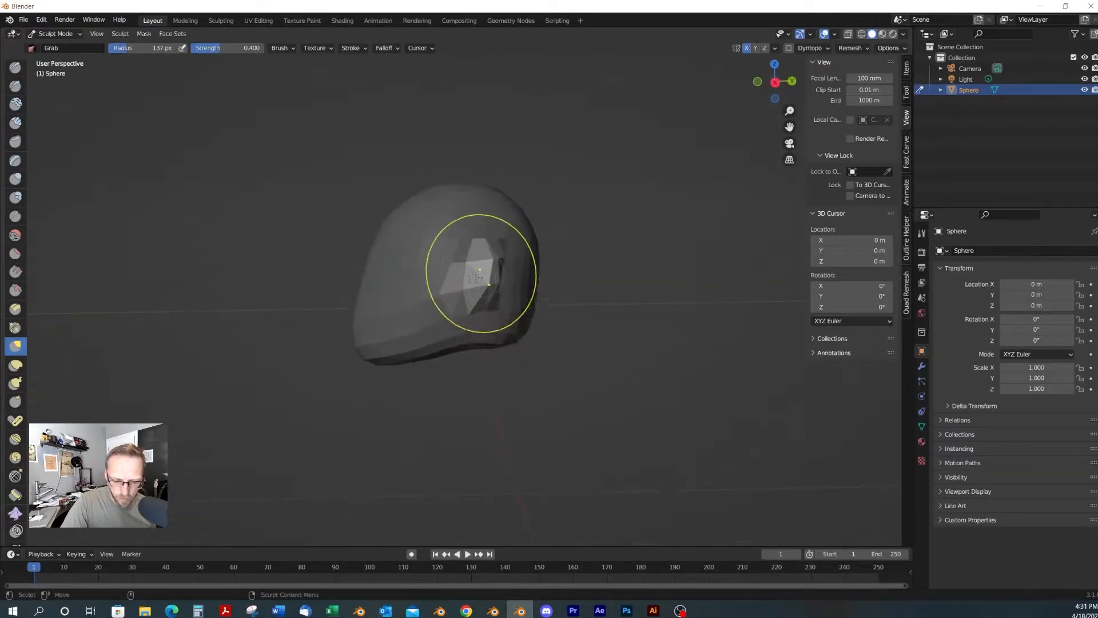
pyautogui.moveTo(503, 314)
pyautogui.keyDown('alt'); pyautogui.mouseDown()
pyautogui.moveTo(515, 303)
pyautogui.moveTo(534, 314)
pyautogui.moveTo(550, 254)
pyautogui.mouseUp(); pyautogui.keyUp('alt')
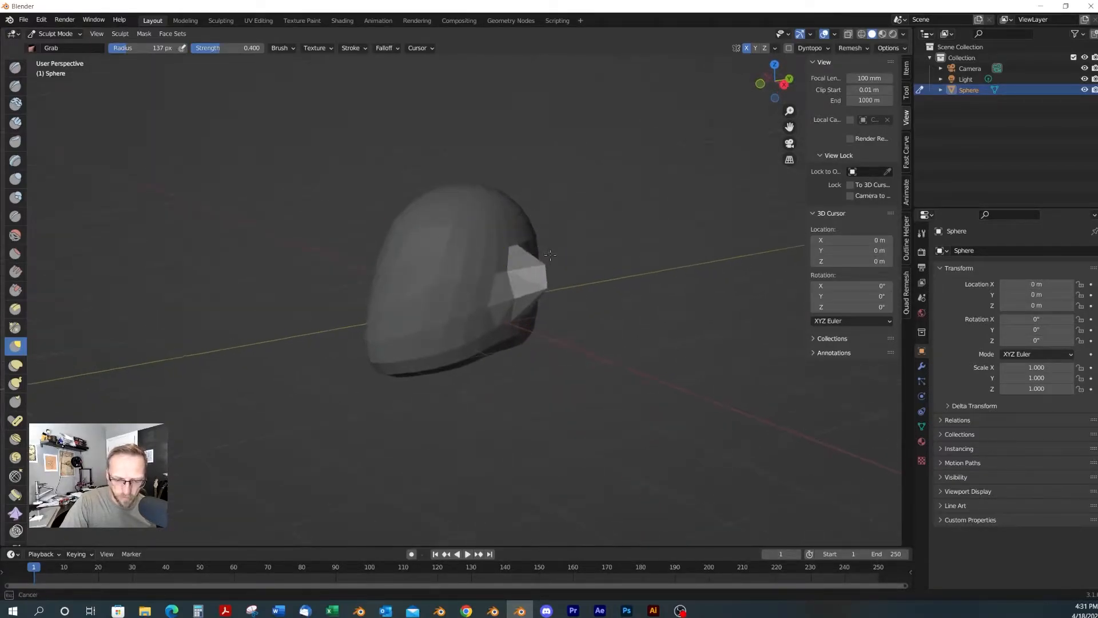
pyautogui.moveTo(529, 311)
pyautogui.keyDown('alt'); pyautogui.mouseDown()
pyautogui.moveTo(592, 328)
pyautogui.moveTo(529, 343)
pyautogui.moveTo(546, 317)
pyautogui.moveTo(466, 350)
pyautogui.moveTo(551, 346)
pyautogui.moveTo(502, 277)
pyautogui.moveTo(581, 307)
pyautogui.moveTo(552, 269)
pyautogui.mouseUp(); pyautogui.keyUp('alt')
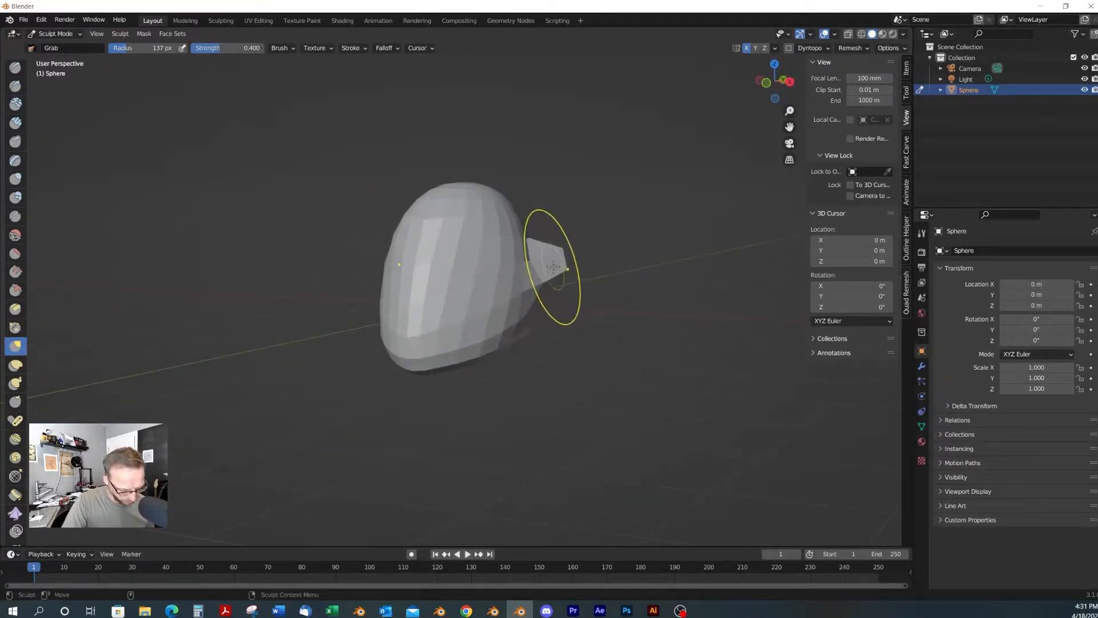
# Set the voxel size to about 0.04 and remesh the head
pyautogui.press('r')
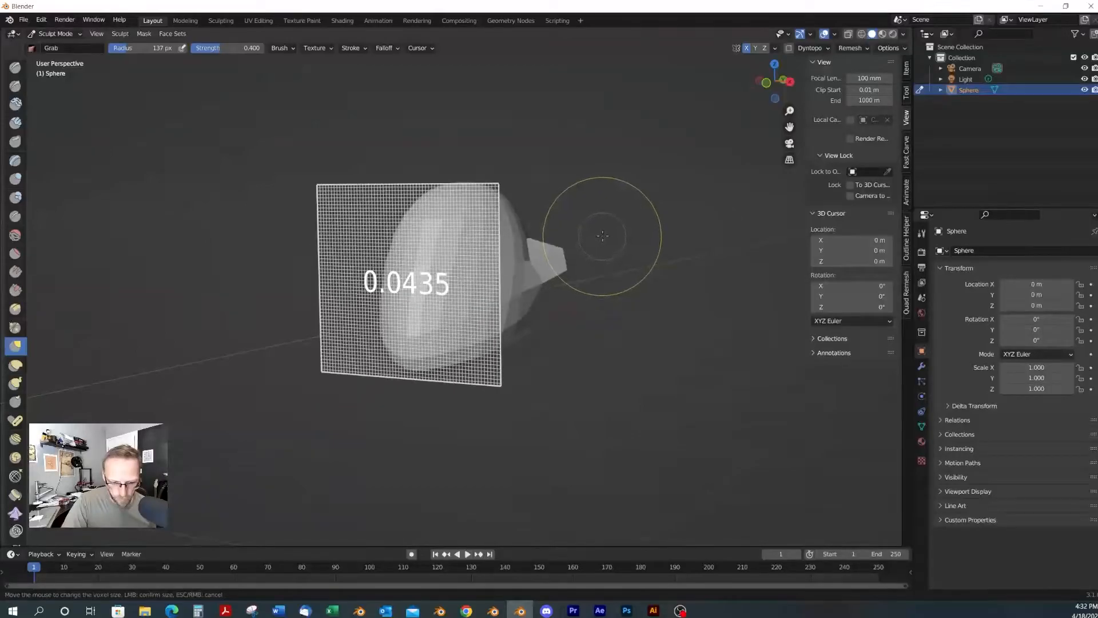
pyautogui.click(603, 233)
pyautogui.moveTo(575, 252)
pyautogui.mouseDown(button='middle')
pyautogui.moveTo(505, 350)
pyautogui.moveTo(525, 255)
pyautogui.mouseUp(button='middle')
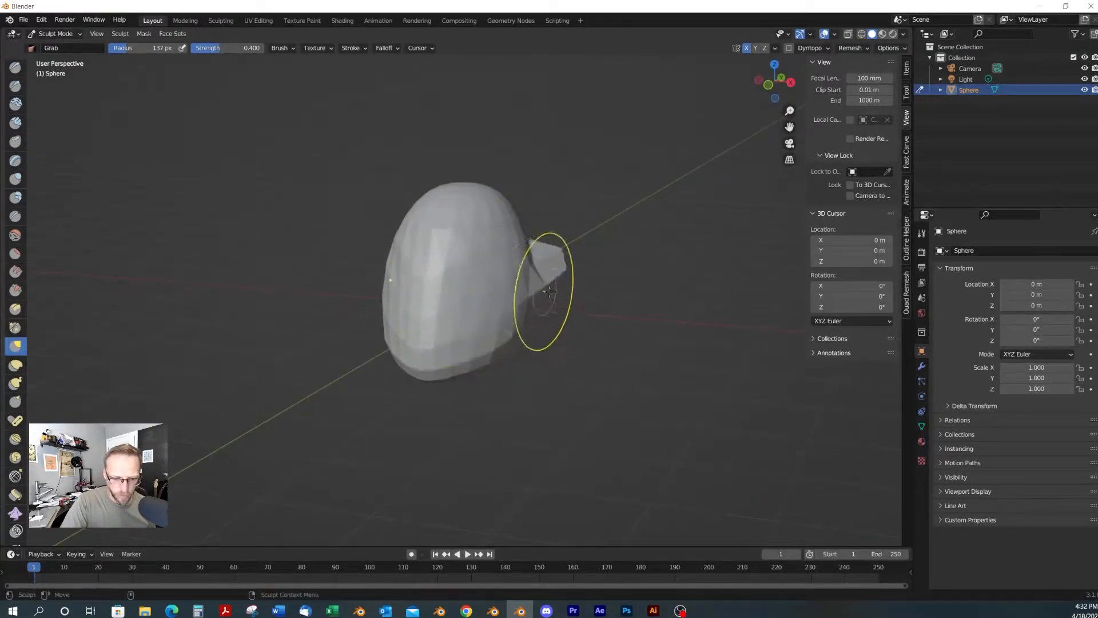
# Carve the ear's inner hollow and its junction with the head using the Draw Sharp brush at 39 px, smoothing the surface
pyautogui.hotkey('shift', 'space')
pyautogui.press('2')
pyautogui.moveTo(557, 293); pyautogui.dragTo(503, 355, button='middle')
pyautogui.press('f')
pyautogui.click(581, 293)
pyautogui.moveTo(506, 313)
pyautogui.mouseDown()
pyautogui.moveTo(515, 304)
pyautogui.moveTo(451, 317)
pyautogui.moveTo(425, 278)
pyautogui.moveTo(437, 269)
pyautogui.moveTo(461, 305)
pyautogui.moveTo(461, 272)
pyautogui.moveTo(529, 316)
pyautogui.mouseUp()
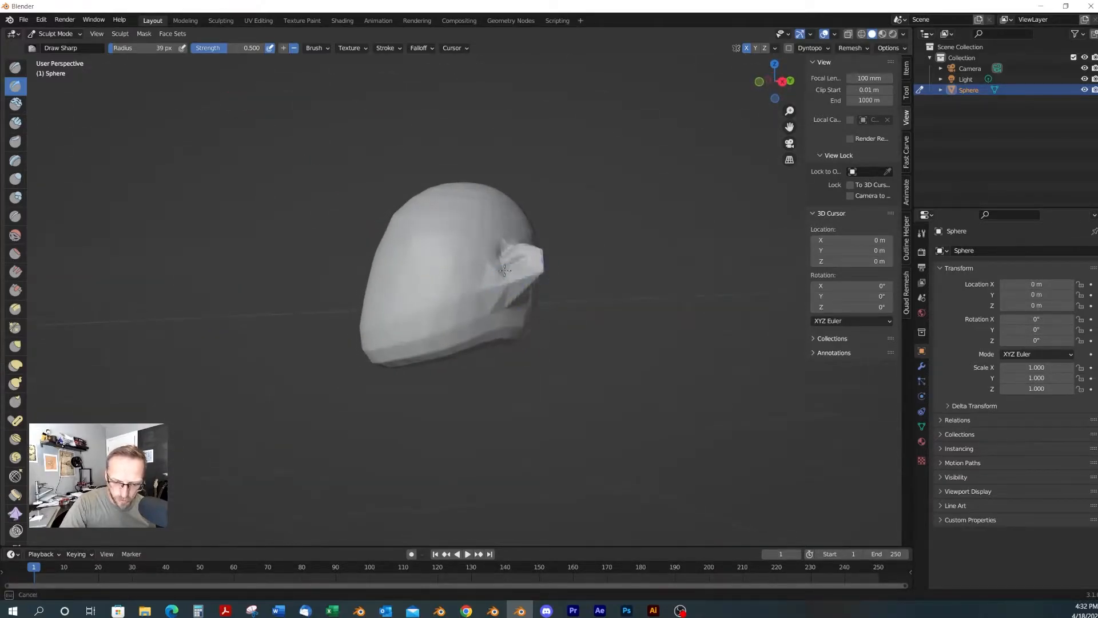
pyautogui.keyDown('alt'); pyautogui.moveTo(507, 269); pyautogui.dragTo(533, 281); pyautogui.keyUp('alt')
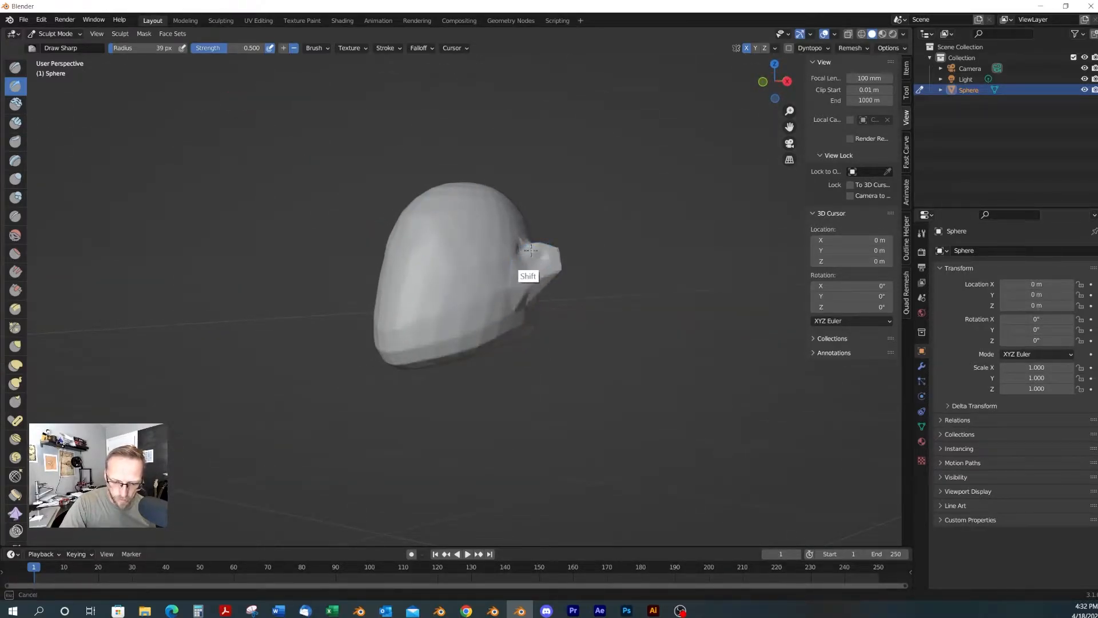
pyautogui.keyDown('alt'); pyautogui.moveTo(524, 324); pyautogui.dragTo(554, 319); pyautogui.keyUp('alt')
# Stretch the ears into upward points with the Grab brush at a 65 px radius
pyautogui.press('g')
pyautogui.press('f')
pyautogui.click(543, 262)
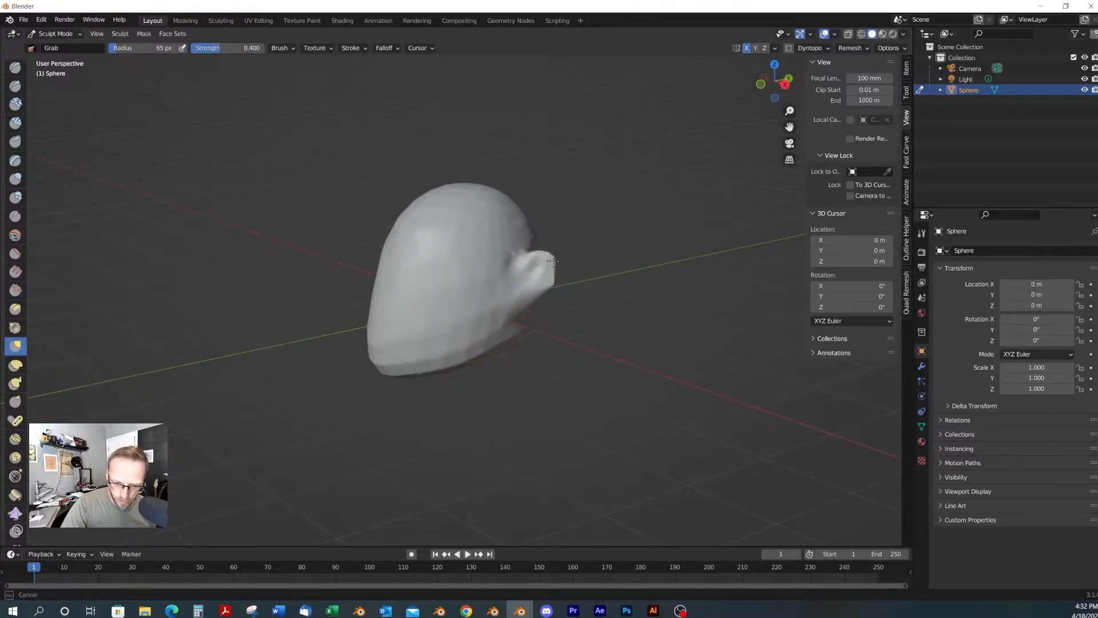
pyautogui.keyDown('alt'); pyautogui.moveTo(550, 273); pyautogui.dragTo(573, 302); pyautogui.keyUp('alt')
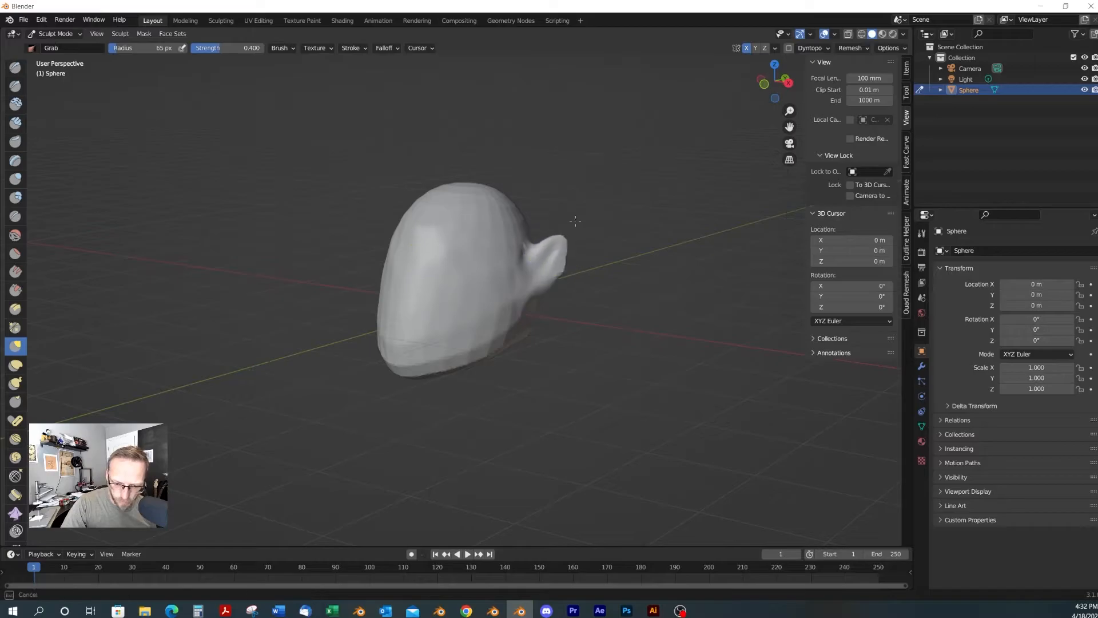
pyautogui.moveTo(558, 245)
pyautogui.keyDown('alt'); pyautogui.mouseDown()
pyautogui.moveTo(599, 282)
pyautogui.moveTo(534, 237)
pyautogui.moveTo(505, 316)
pyautogui.moveTo(517, 281)
pyautogui.moveTo(493, 302)
pyautogui.moveTo(494, 341)
pyautogui.moveTo(509, 333)
pyautogui.moveTo(514, 350)
pyautogui.moveTo(595, 354)
pyautogui.mouseUp(); pyautogui.keyUp('alt')
# From the front view, carve the eye sockets, nose base and mouth into the face with the Draw Sharp brush at 65 px
pyautogui.press('x')
pyautogui.click(774, 82)
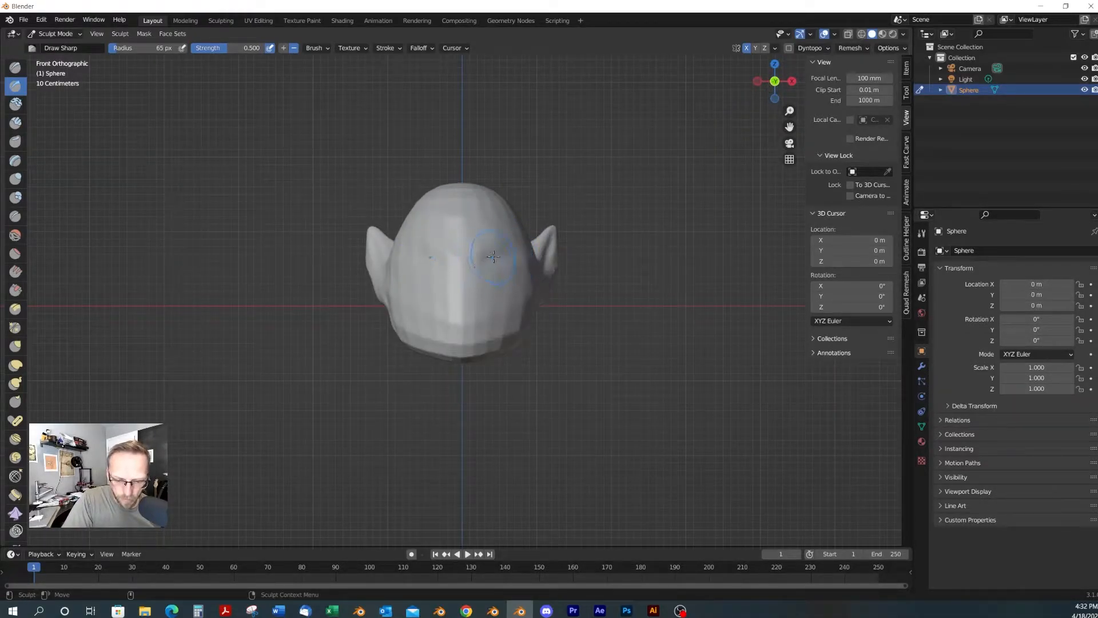
pyautogui.moveTo(502, 266)
pyautogui.mouseDown()
pyautogui.moveTo(518, 268)
pyautogui.moveTo(476, 271)
pyautogui.moveTo(515, 275)
pyautogui.moveTo(515, 298)
pyautogui.moveTo(513, 287)
pyautogui.mouseUp()
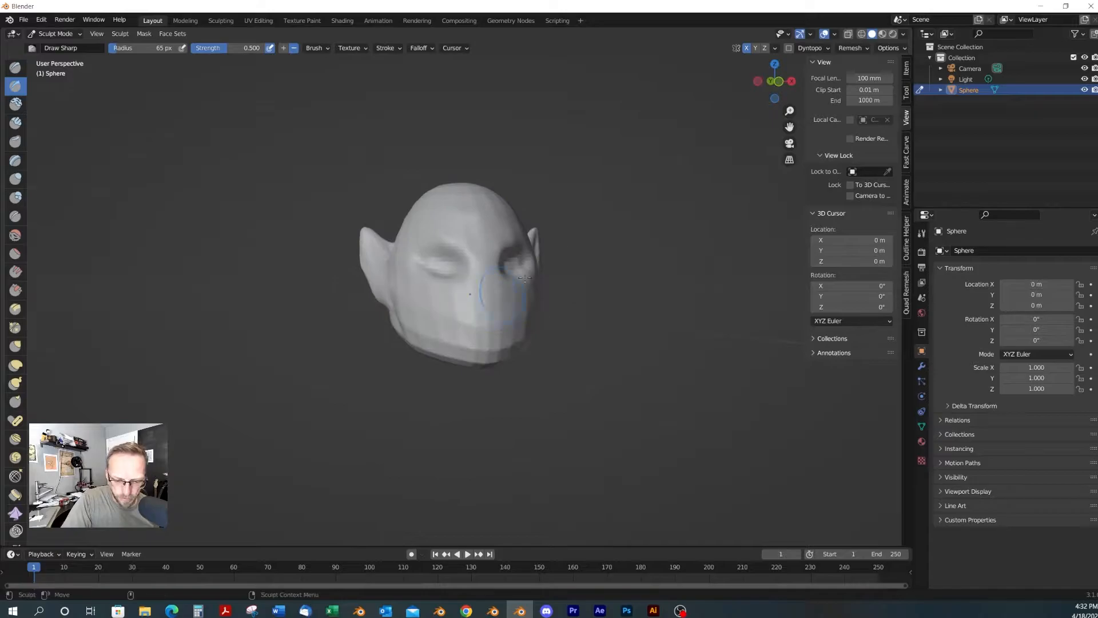
pyautogui.click(778, 81)
pyautogui.moveTo(453, 308); pyautogui.dragTo(499, 299)
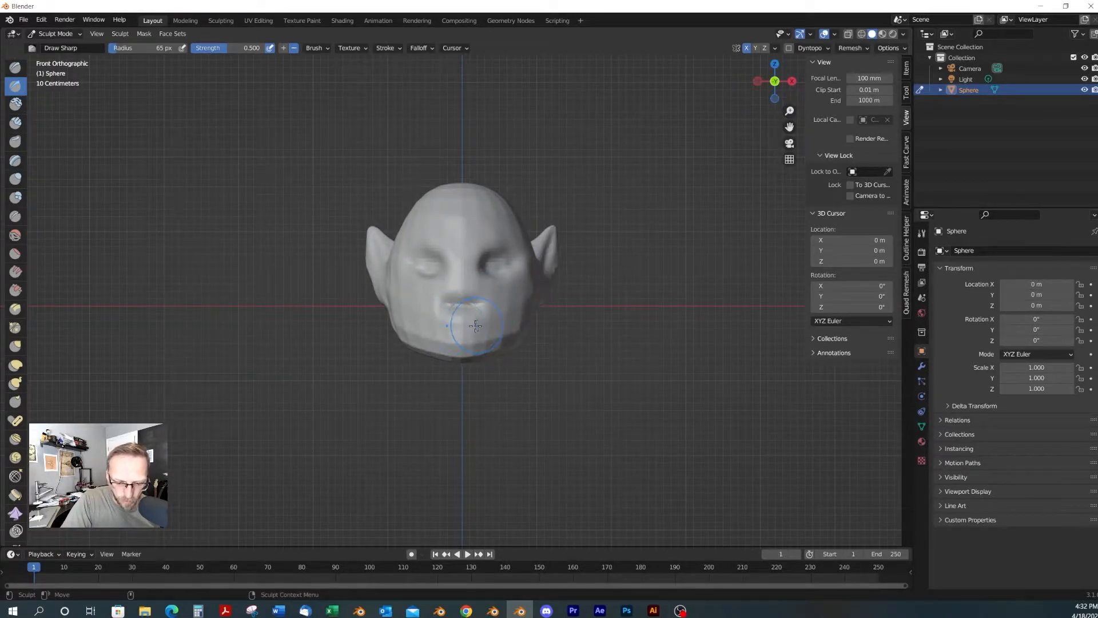
pyautogui.moveTo(433, 324)
pyautogui.keyDown('alt'); pyautogui.mouseDown()
pyautogui.moveTo(508, 317)
pyautogui.moveTo(449, 326)
pyautogui.moveTo(447, 302)
pyautogui.moveTo(401, 308)
pyautogui.moveTo(422, 324)
pyautogui.mouseUp(); pyautogui.keyUp('alt')
# Build up the nose and nostrils with the SculptDraw brush at a 34 px radius
pyautogui.press('x')
pyautogui.press('f')
pyautogui.click(402, 292)
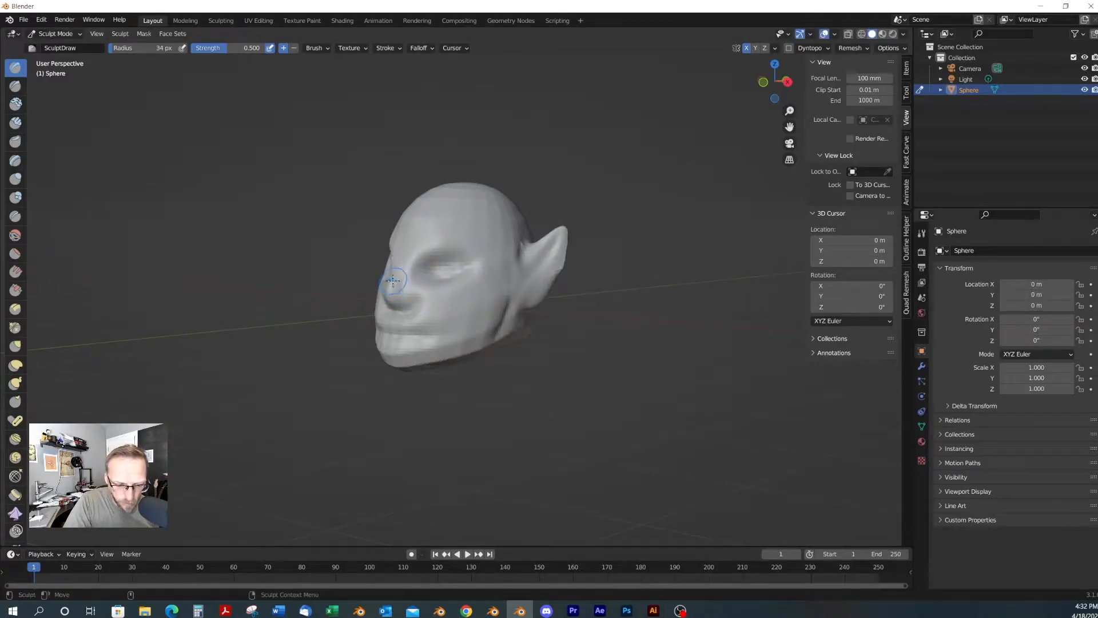
pyautogui.keyDown('alt'); pyautogui.moveTo(415, 316); pyautogui.dragTo(458, 313); pyautogui.keyUp('alt')
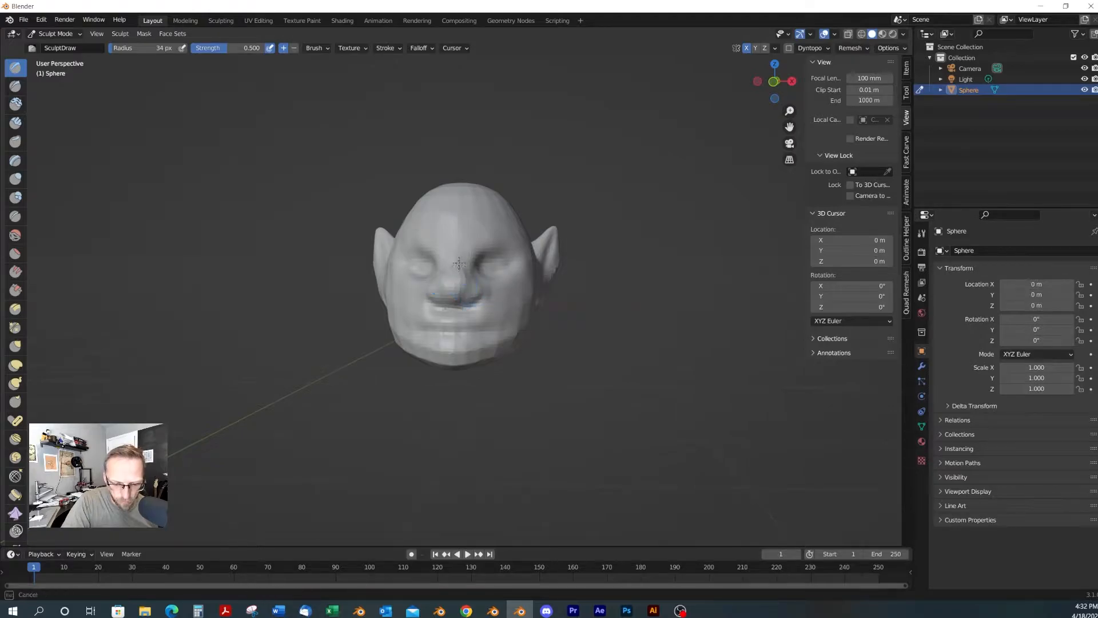
pyautogui.moveTo(519, 306)
pyautogui.keyDown('alt'); pyautogui.mouseDown()
pyautogui.moveTo(496, 257)
pyautogui.moveTo(518, 289)
pyautogui.moveTo(431, 296)
pyautogui.moveTo(519, 294)
pyautogui.moveTo(502, 288)
pyautogui.moveTo(507, 259)
pyautogui.moveTo(480, 301)
pyautogui.moveTo(498, 294)
pyautogui.moveTo(487, 252)
pyautogui.moveTo(498, 298)
pyautogui.mouseUp(); pyautogui.keyUp('alt')
# Sculpt angled brow ridges and cheekbones around the eyes with the SculptDraw brush
pyautogui.moveTo(466, 307)
pyautogui.mouseDown(button='middle')
pyautogui.moveTo(581, 303)
pyautogui.moveTo(551, 312)
pyautogui.moveTo(505, 246)
pyautogui.mouseUp(button='middle')
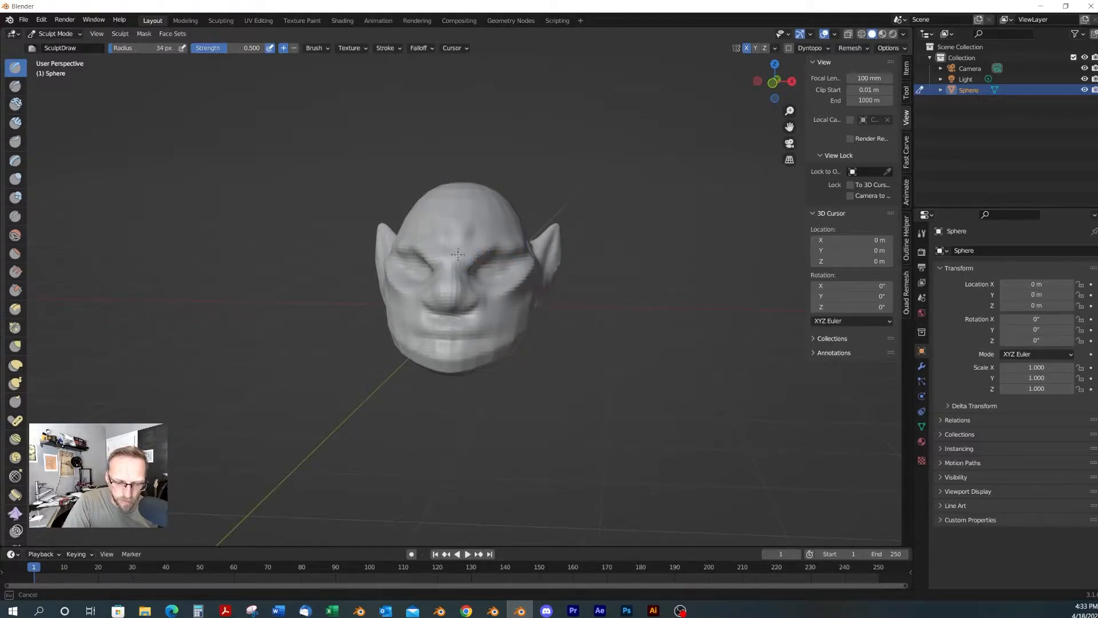
pyautogui.moveTo(462, 246); pyautogui.dragTo(485, 260, button='middle')
pyautogui.moveTo(508, 281)
pyautogui.keyDown('alt'); pyautogui.mouseDown()
pyautogui.moveTo(449, 273)
pyautogui.moveTo(509, 285)
pyautogui.moveTo(499, 290)
pyautogui.mouseUp(); pyautogui.keyUp('alt')
pyautogui.keyDown('alt'); pyautogui.moveTo(426, 309); pyautogui.dragTo(483, 295); pyautogui.keyUp('alt')
# Build up the cheekbones, lips and jaw with the Clay Strips brush at a 34 px radius
pyautogui.press('c')
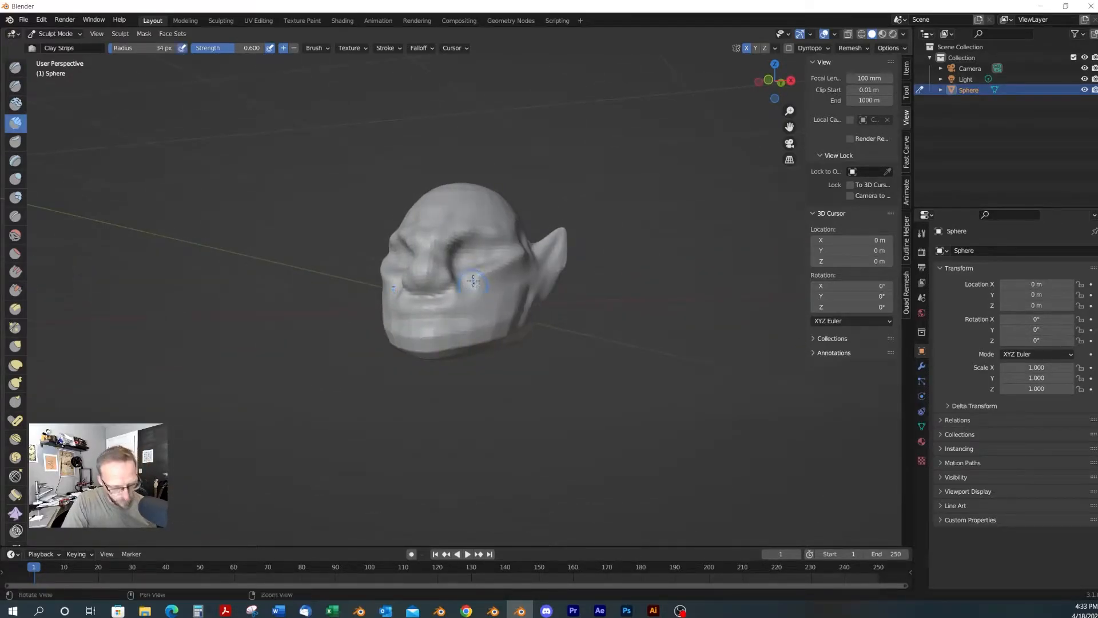
pyautogui.keyDown('alt'); pyautogui.moveTo(460, 269); pyautogui.dragTo(569, 299); pyautogui.keyUp('alt')
pyautogui.keyDown('alt'); pyautogui.moveTo(501, 339); pyautogui.dragTo(439, 342); pyautogui.keyUp('alt')
pyautogui.keyDown('alt'); pyautogui.moveTo(436, 383); pyautogui.dragTo(512, 292); pyautogui.keyUp('alt')
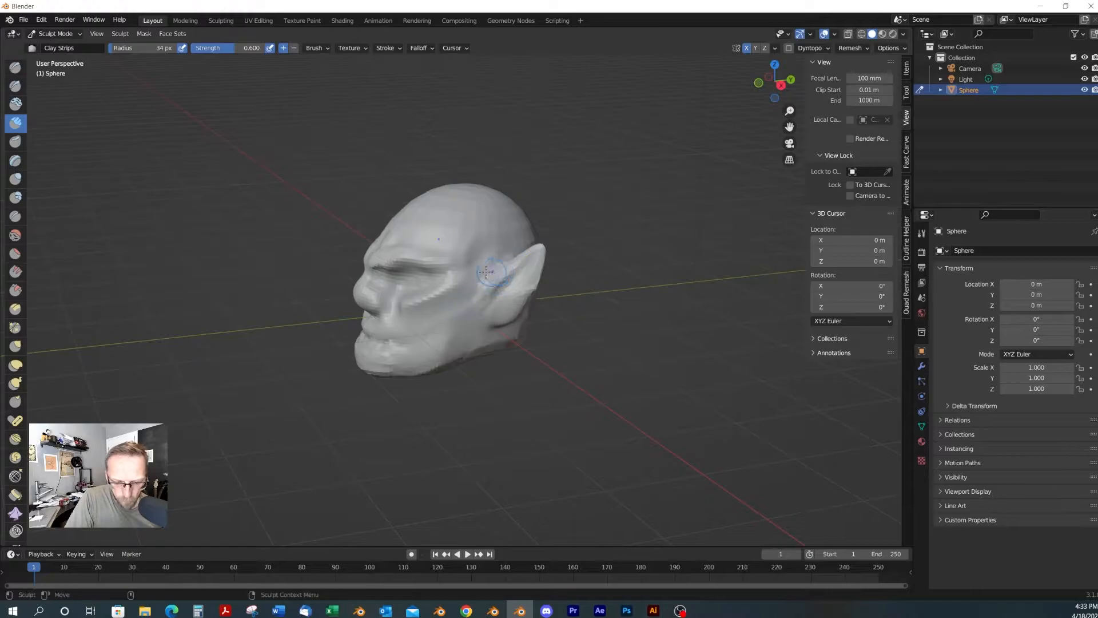
# Build up a round bump on each temple with the Clay Strips brush and return to Object Mode
pyautogui.keyDown('alt'); pyautogui.moveTo(480, 257); pyautogui.dragTo(498, 225); pyautogui.keyUp('alt')
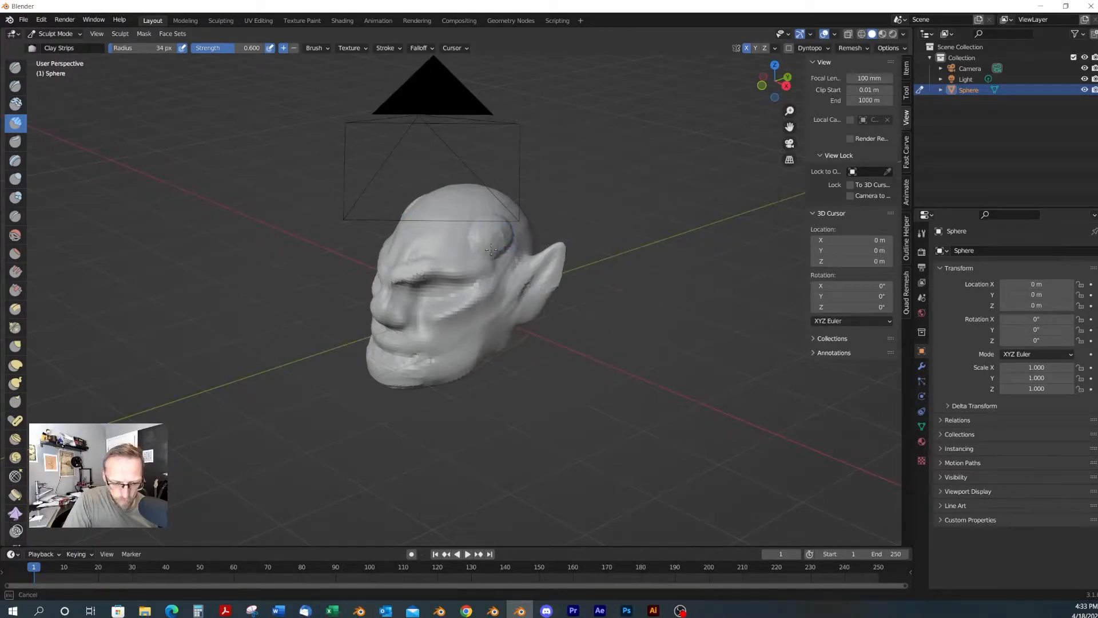
pyautogui.keyDown('alt'); pyautogui.moveTo(509, 274); pyautogui.dragTo(534, 245); pyautogui.keyUp('alt')
pyautogui.press('4')
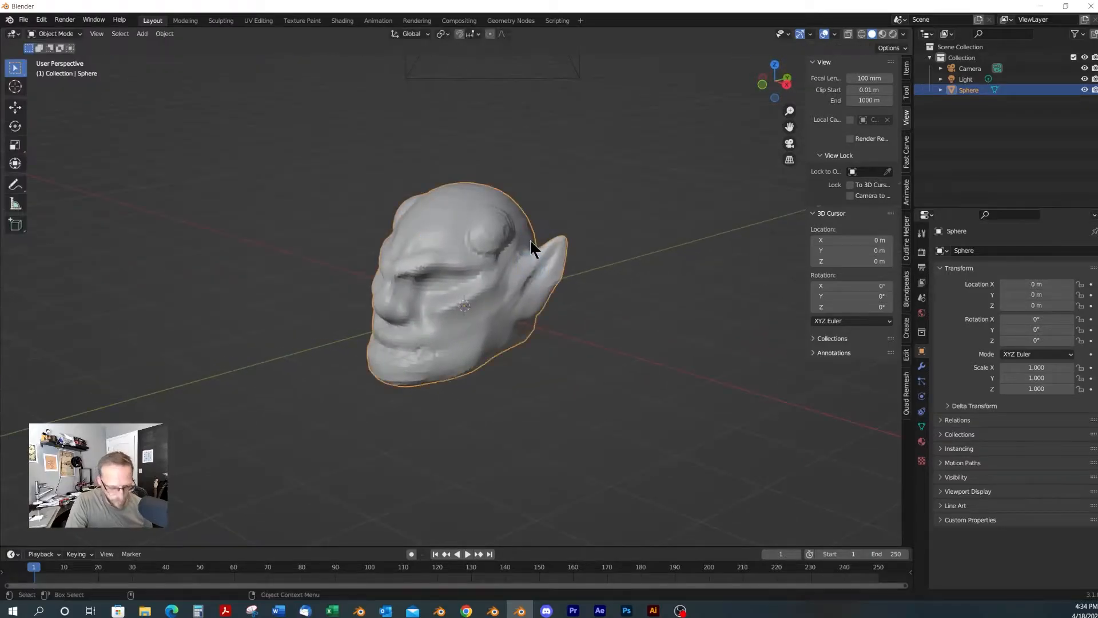
# Add a cylinder and raise it above the head to a Z location of about 2.06 m
pyautogui.hotkey('shift', 'a')
pyautogui.moveTo(524, 238)
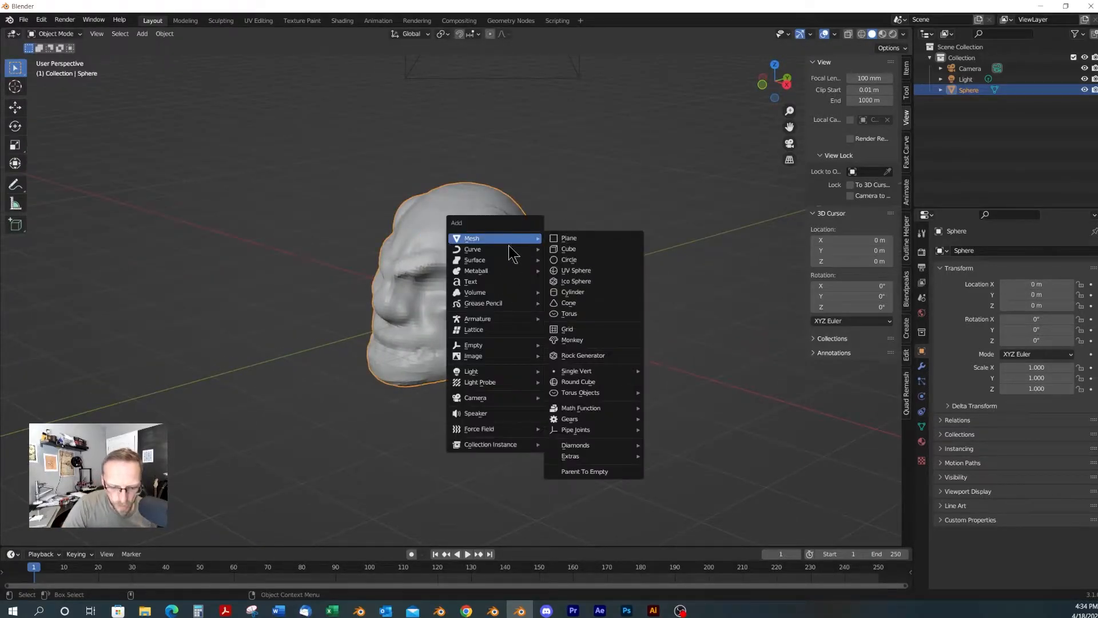
pyautogui.click(588, 302)
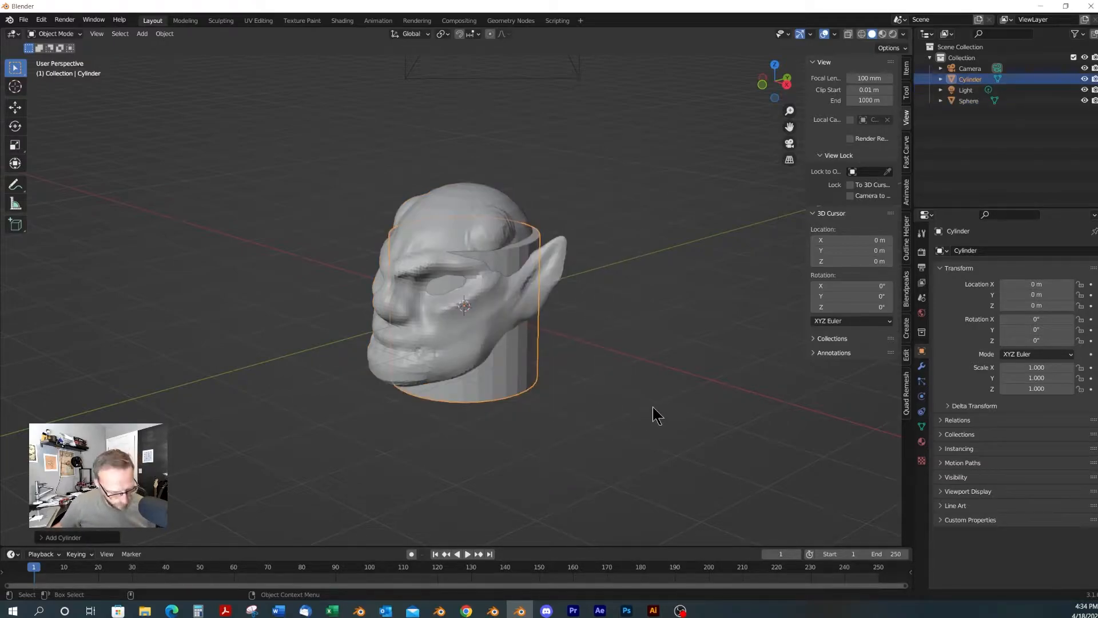
pyautogui.hotkey('shift', 'space')
pyautogui.press('g')
pyautogui.moveTo(461, 266); pyautogui.dragTo(458, 118)
pyautogui.moveTo(458, 119); pyautogui.dragTo(452, 189, button='middle')
# Add three evenly spaced horizontal loop cuts around the cylinder in Edit Mode
pyautogui.press('Tab')
pyautogui.hotkey('ctrl', 'r')
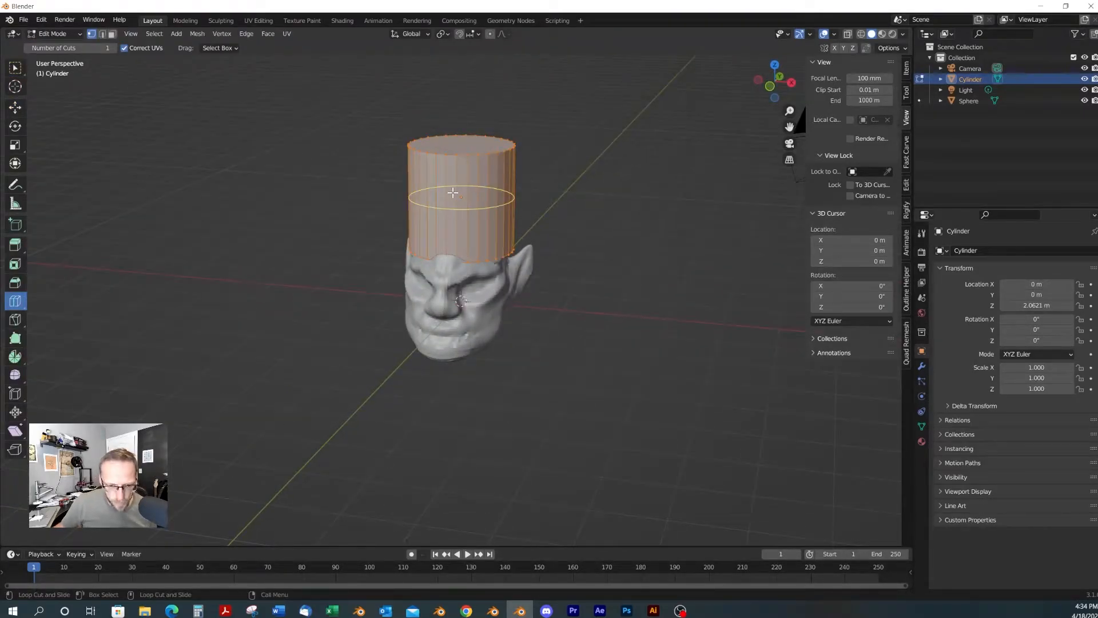
pyautogui.click(449, 194)
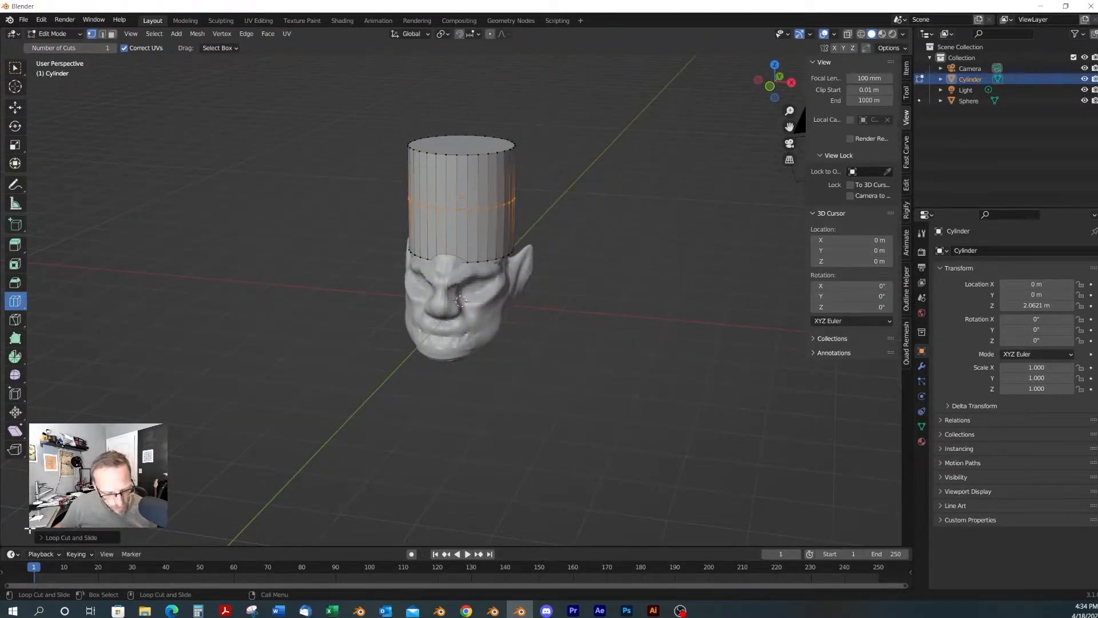
pyautogui.click(44, 537)
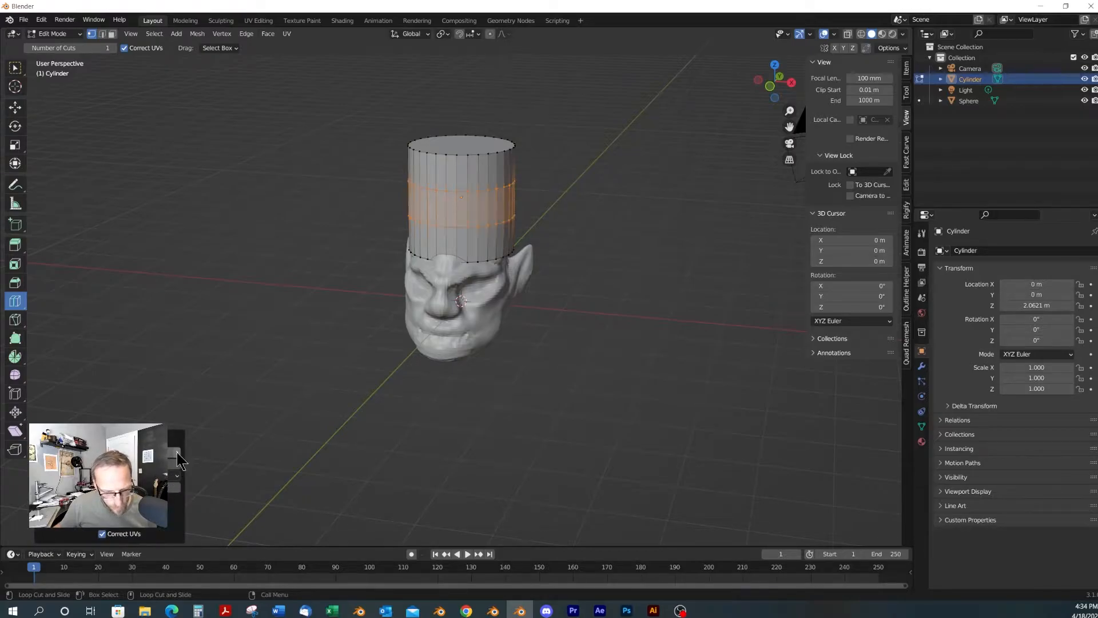
pyautogui.scroll(2, 475, 245)
pyautogui.keyDown('shift'); pyautogui.moveTo(480, 184); pyautogui.dragTo(505, 240, button='middle'); pyautogui.keyUp('shift')
# Select the edge loop around the cylinder's top rim in edge select mode
pyautogui.press('2')
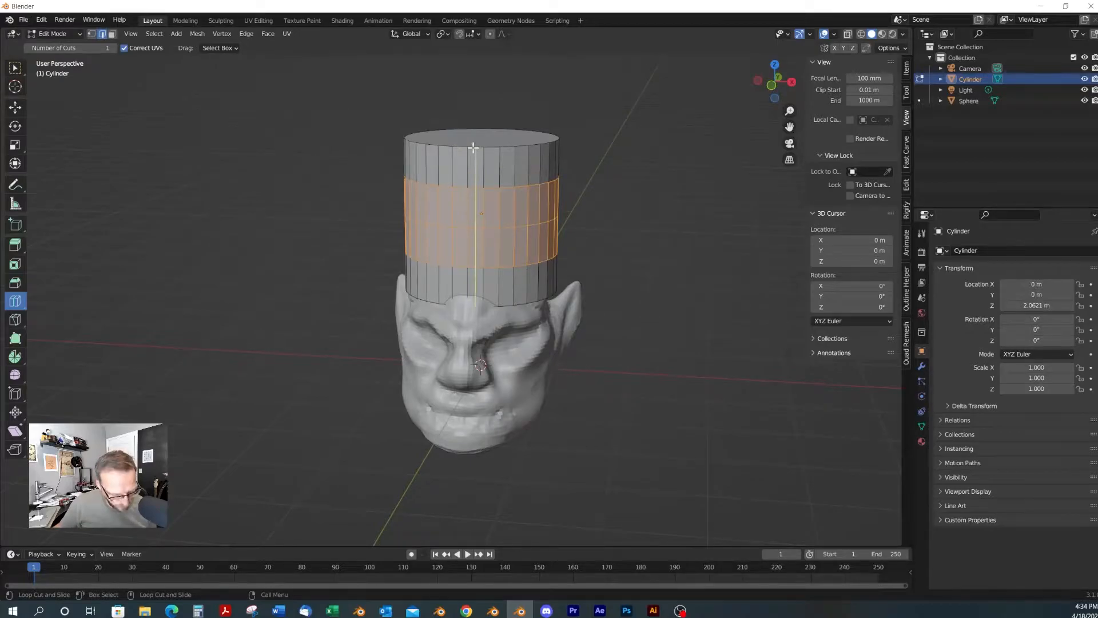
pyautogui.hotkey('shift', 'space')
pyautogui.press('g')
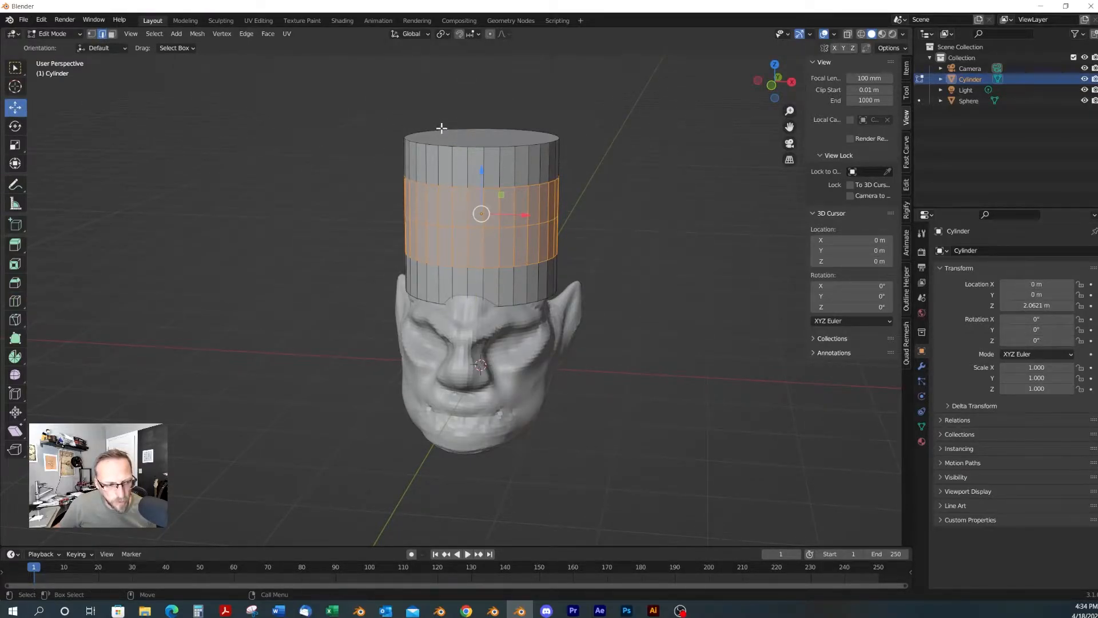
pyautogui.keyDown('alt'); pyautogui.click(476, 147); pyautogui.keyUp('alt')
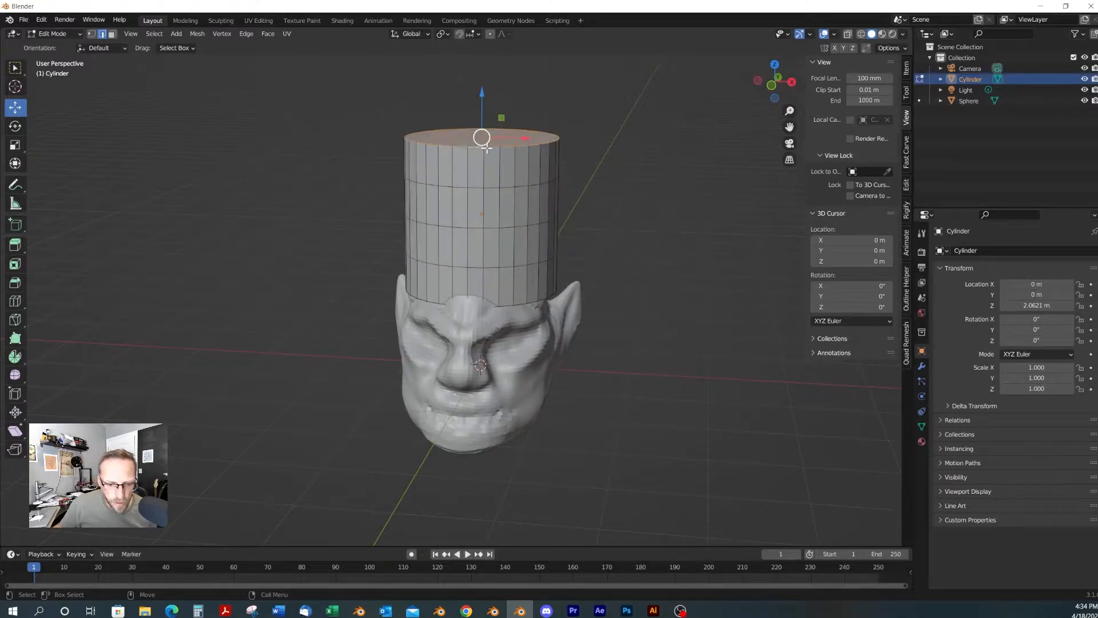
# Try to scale the cylinder's top rim inward without proportional editing
pyautogui.hotkey('shift', 'space')
pyautogui.press('s')
pyautogui.moveTo(505, 160); pyautogui.dragTo(488, 123)
pyautogui.hotkey('ctrl', 'z')
# Enable proportional editing and scale the top rim to 0, adjusting the influence size so the cylinder tapers smoothly to a point
pyautogui.press('o')
pyautogui.rightClick(496, 150)
pyautogui.scroll(-5, 478, 135)
pyautogui.scroll(1, 488, 122)
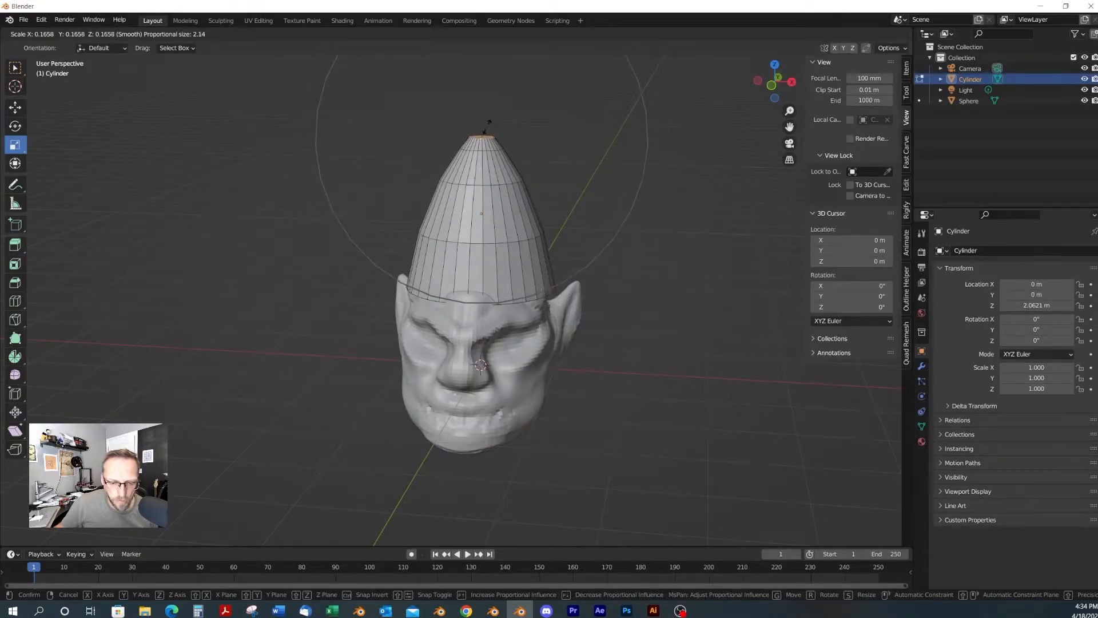
pyautogui.moveTo(490, 124); pyautogui.dragTo(490, 125)
pyautogui.write('0')
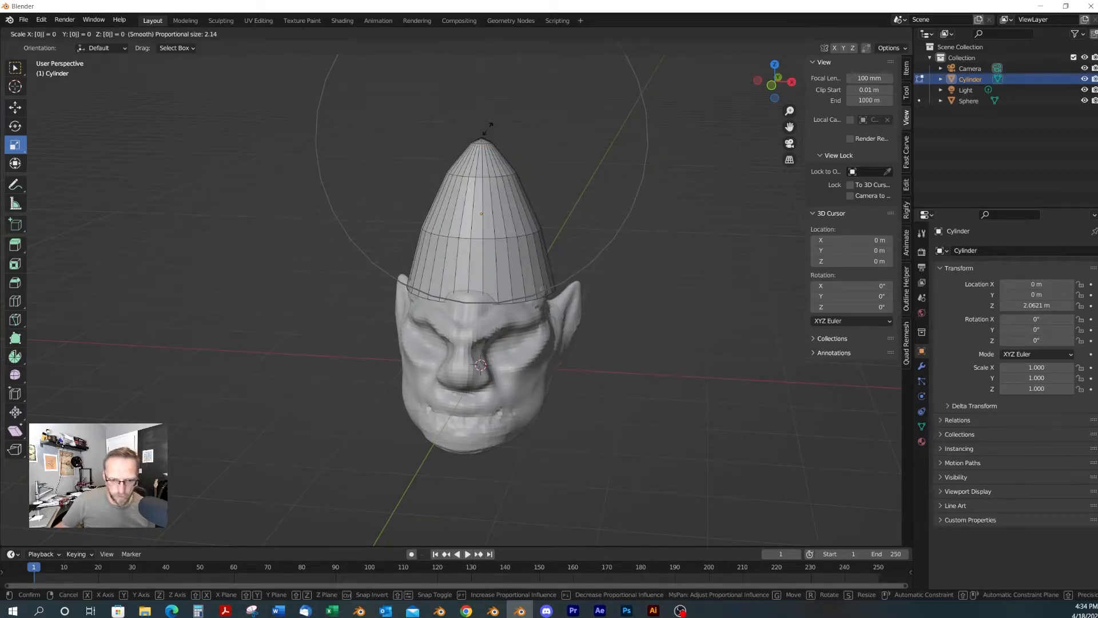
pyautogui.scroll(-2, 490, 131)
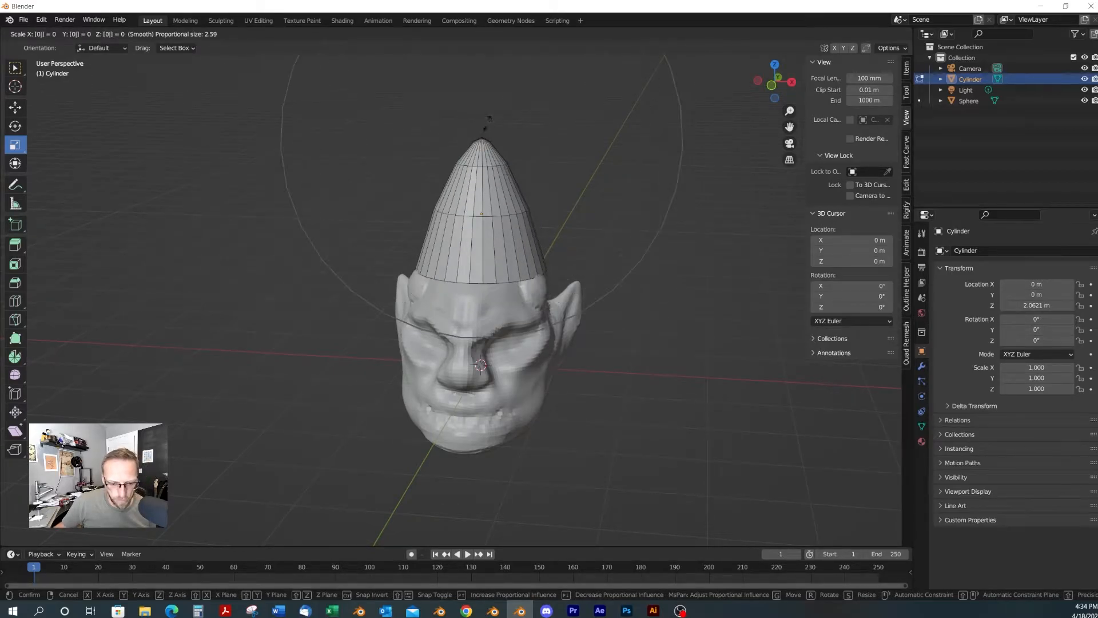
pyautogui.scroll(3, 487, 124)
pyautogui.click(489, 124)
pyautogui.moveTo(642, 189); pyautogui.dragTo(555, 215, button='middle')
# Raise the tapered cylinder's tip along Z with proportional editing to stretch it into a tall cone
pyautogui.hotkey('shift', 'space')
pyautogui.press('g')
pyautogui.click(478, 76)
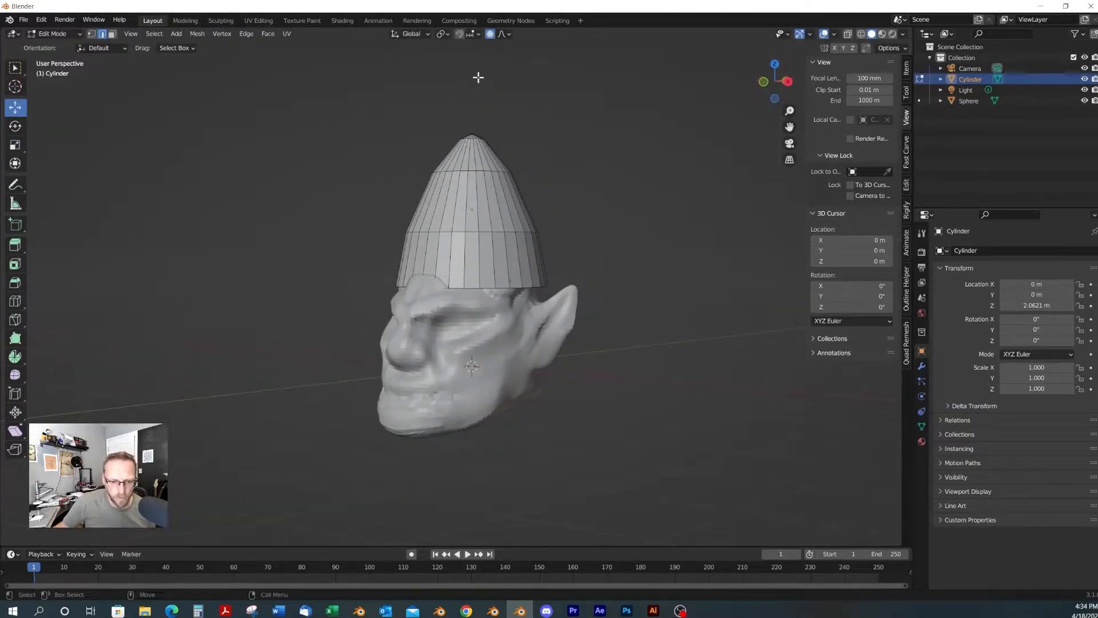
pyautogui.moveTo(484, 147); pyautogui.dragTo(483, 142, button='middle')
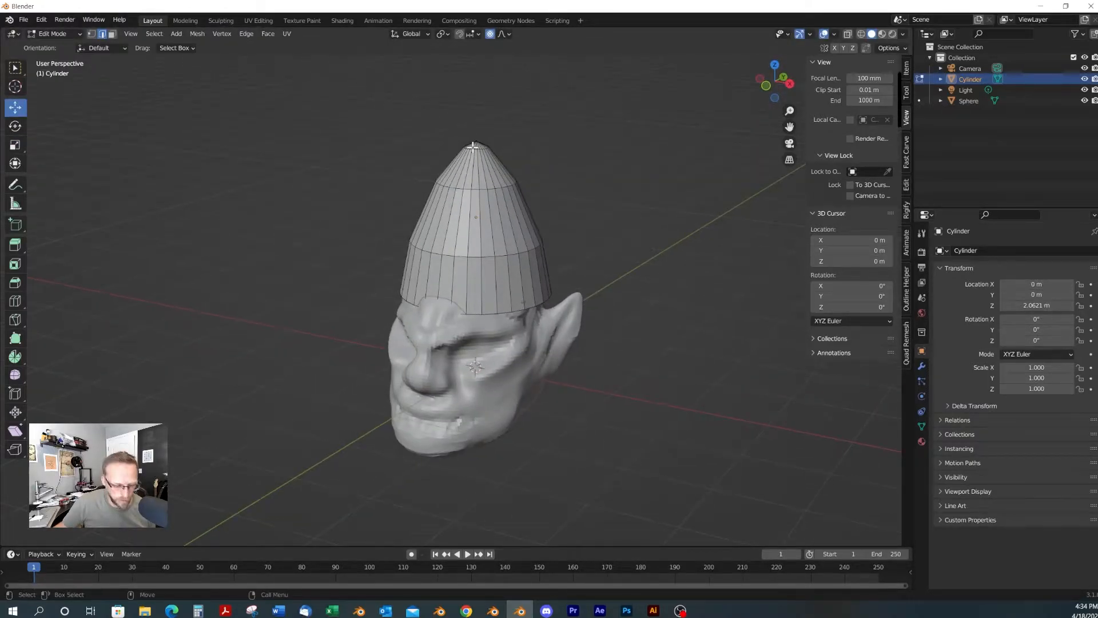
pyautogui.moveTo(477, 99); pyautogui.dragTo(481, 523)
pyautogui.moveTo(474, 392)
pyautogui.mouseDown(button='middle')
pyautogui.moveTo(632, 221)
pyautogui.moveTo(563, 326)
pyautogui.moveTo(558, 355)
pyautogui.moveTo(291, 332)
pyautogui.moveTo(434, 337)
pyautogui.mouseUp(button='middle')
# Set up the Grab brush for the cone in Sculpt Mode with X symmetry and a 161 px radius
pyautogui.hotkey('ctrl', 'Tab')
pyautogui.scroll(2, 508, 255)
pyautogui.keyDown('shift'); pyautogui.moveTo(508, 254); pyautogui.dragTo(484, 302, button='middle'); pyautogui.keyUp('shift')
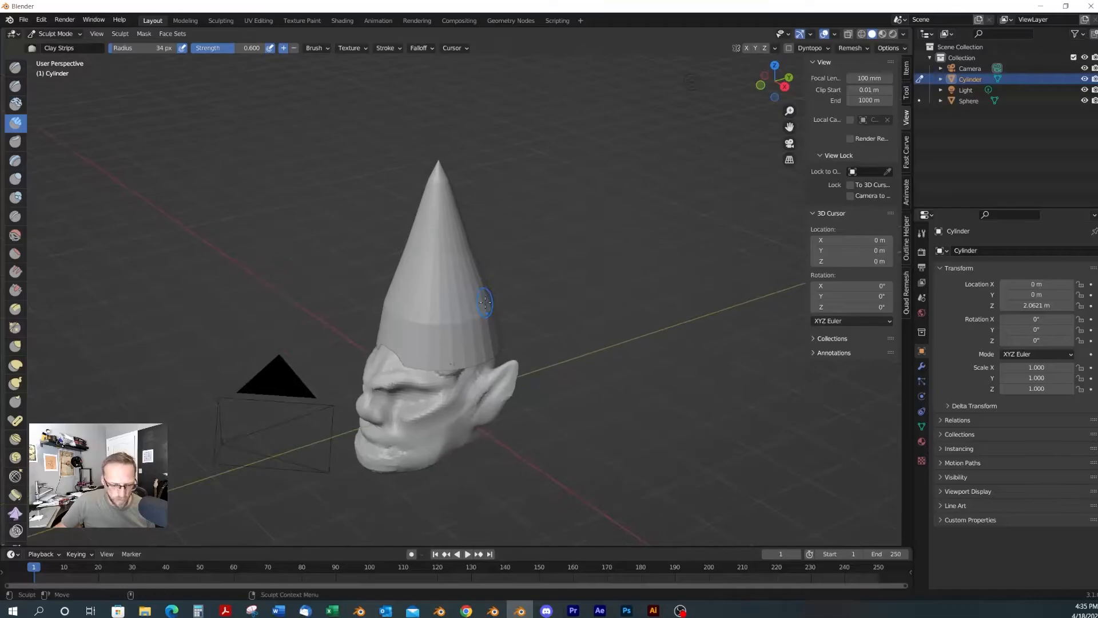
pyautogui.press('g')
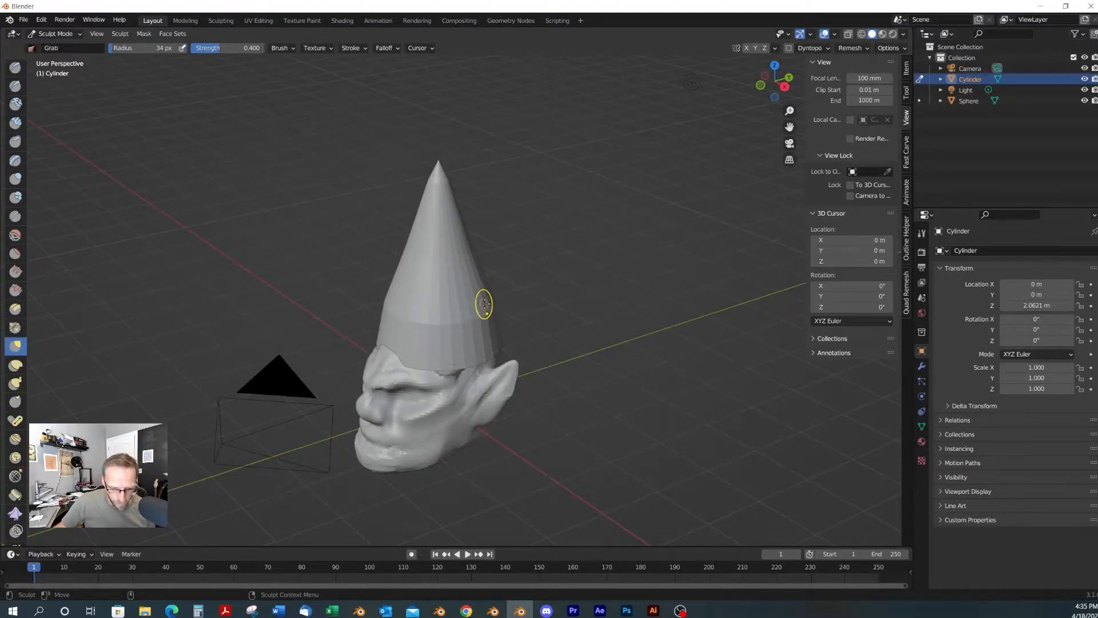
pyautogui.moveTo(524, 265); pyautogui.dragTo(752, 77, button='middle')
pyautogui.click(747, 48)
pyautogui.moveTo(518, 321); pyautogui.dragTo(537, 326, button='middle')
pyautogui.moveTo(508, 319); pyautogui.dragTo(393, 318)
pyautogui.moveTo(396, 215); pyautogui.dragTo(407, 223)
# Voxel-remesh the cone with Fix Poles and Preserve Volume enabled
pyautogui.moveTo(418, 311)
pyautogui.keyDown('alt'); pyautogui.mouseDown()
pyautogui.moveTo(445, 316)
pyautogui.moveTo(377, 306)
pyautogui.mouseUp(); pyautogui.keyUp('alt')
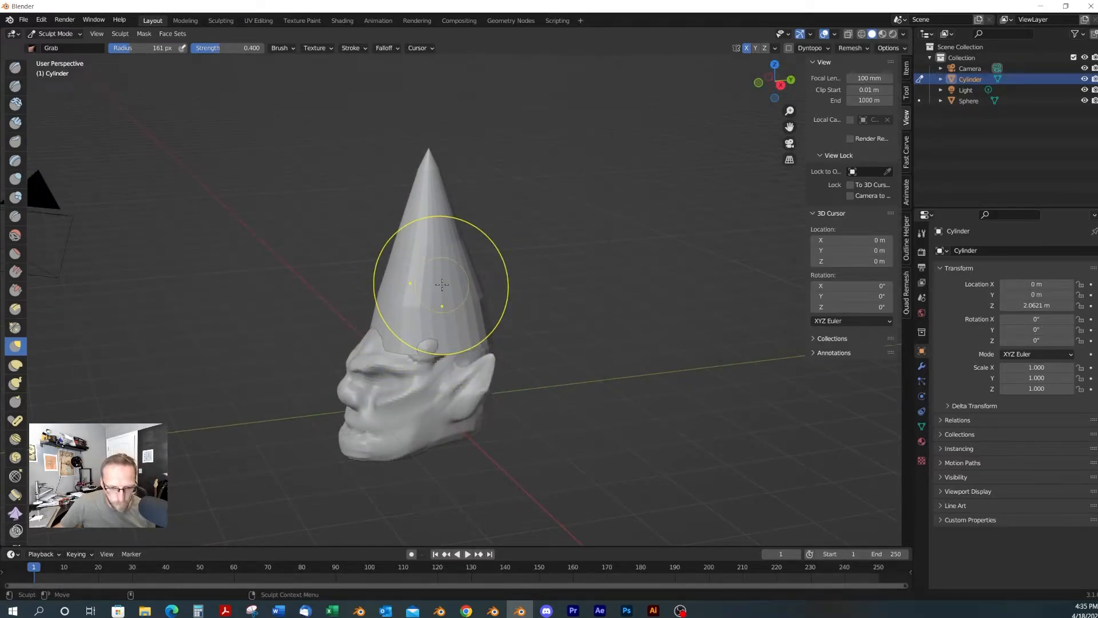
pyautogui.click(851, 48)
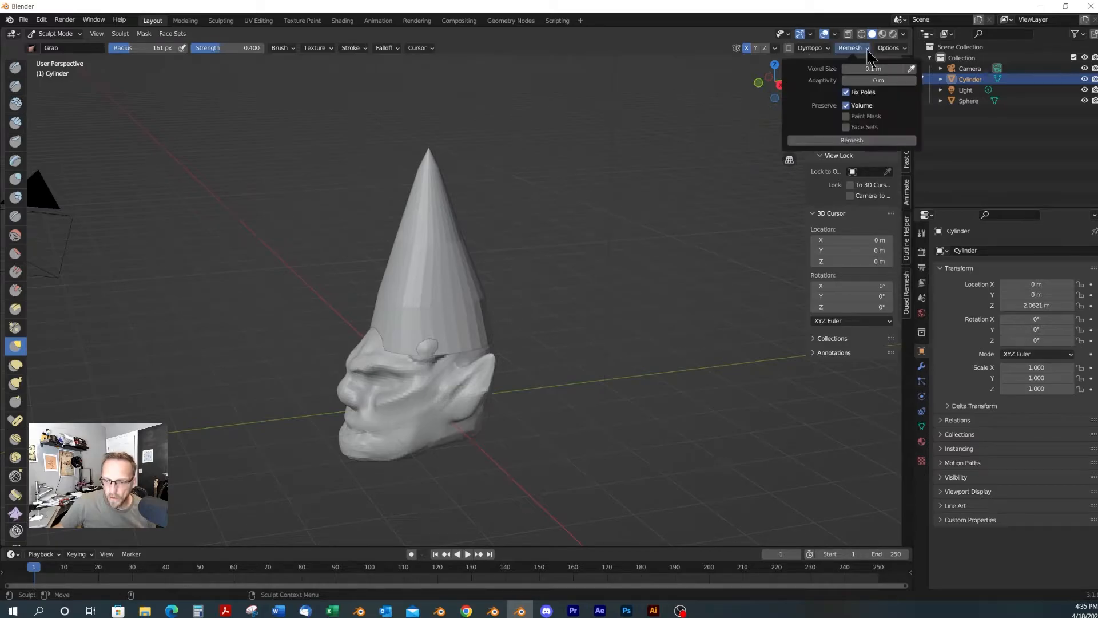
pyautogui.click(858, 140)
# Bend the cone's middle and upper part forward with the Grab brush at a 295 px radius
pyautogui.moveTo(504, 266)
pyautogui.mouseDown(button='middle')
pyautogui.moveTo(370, 269)
pyautogui.moveTo(422, 268)
pyautogui.mouseUp(button='middle')
pyautogui.press('f')
pyautogui.click(481, 253)
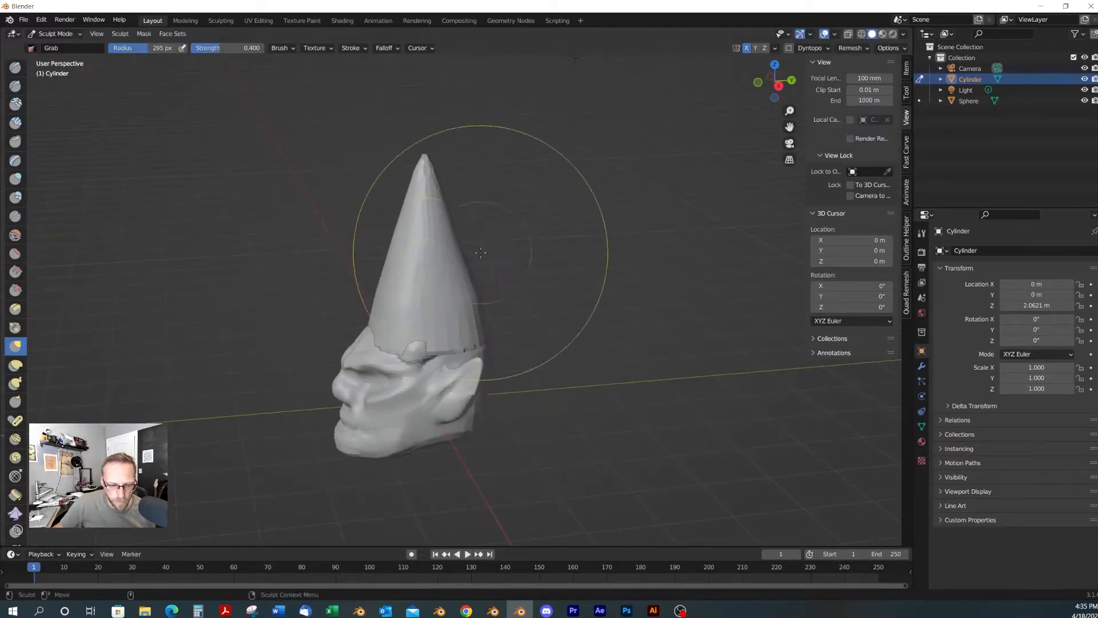
pyautogui.moveTo(399, 269); pyautogui.dragTo(365, 261)
pyautogui.moveTo(422, 240); pyautogui.dragTo(389, 231)
pyautogui.moveTo(415, 204); pyautogui.dragTo(379, 188)
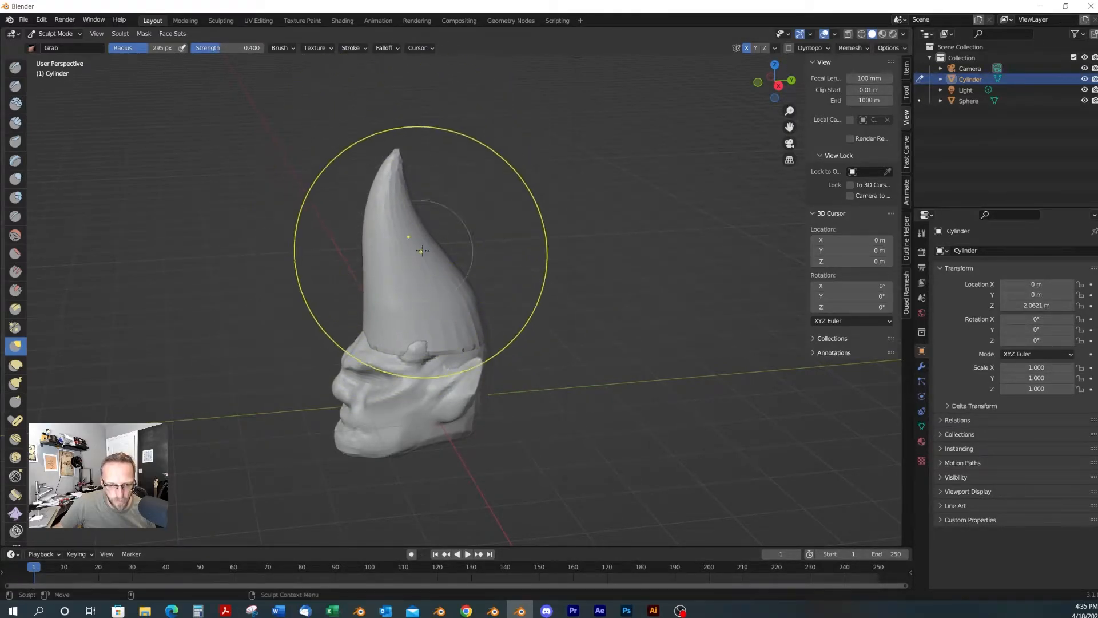
# Push the horn's front further forward and pull its tip upward to form a slender curve
pyautogui.moveTo(421, 247)
pyautogui.mouseDown(button='middle')
pyautogui.moveTo(386, 287)
pyautogui.moveTo(446, 270)
pyautogui.mouseUp(button='middle')
pyautogui.moveTo(403, 265); pyautogui.dragTo(381, 258)
pyautogui.moveTo(386, 211); pyautogui.dragTo(370, 206)
pyautogui.moveTo(392, 168)
pyautogui.mouseDown()
pyautogui.moveTo(382, 162)
pyautogui.moveTo(397, 143)
pyautogui.mouseUp()
pyautogui.moveTo(403, 273); pyautogui.dragTo(398, 274)
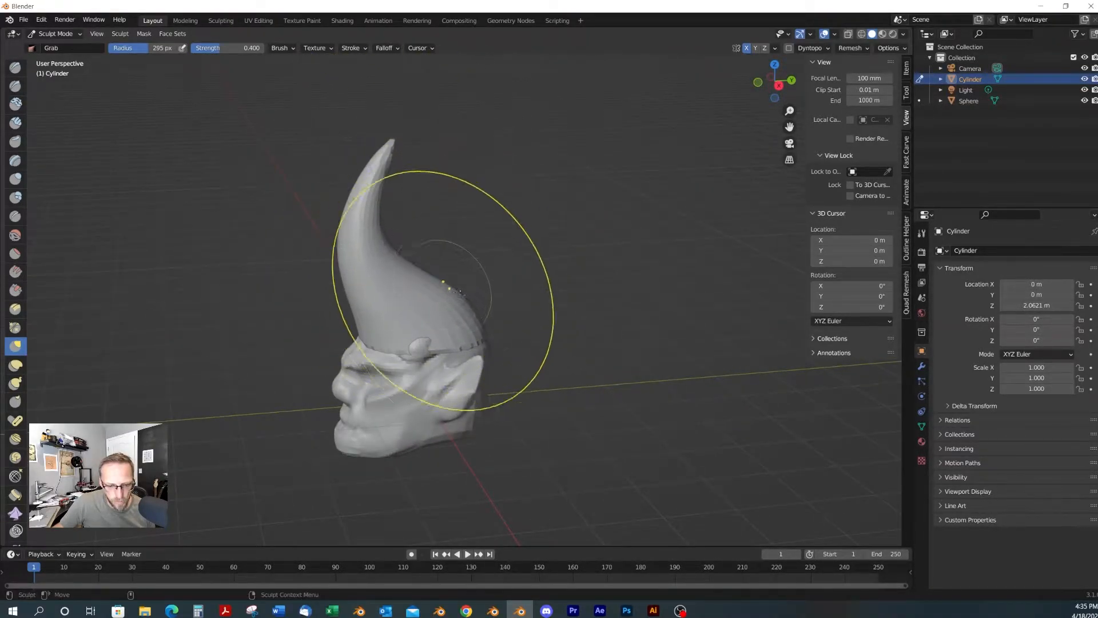
# Pull the horn's body forward and up off the back of the head, and sweep its tip backward
pyautogui.moveTo(451, 297)
pyautogui.mouseDown(button='middle')
pyautogui.moveTo(474, 345)
pyautogui.moveTo(485, 303)
pyautogui.moveTo(372, 257)
pyautogui.mouseUp(button='middle')
pyautogui.moveTo(318, 233); pyautogui.dragTo(316, 224, button='middle')
pyautogui.moveTo(316, 224); pyautogui.dragTo(318, 220)
pyautogui.moveTo(334, 210); pyautogui.dragTo(325, 178)
pyautogui.moveTo(382, 134)
pyautogui.mouseDown()
pyautogui.moveTo(408, 148)
pyautogui.moveTo(402, 163)
pyautogui.mouseUp()
# Refine the horn's tip into an S-curve with the Grab brush at a 169 px radius and return to Object Mode
pyautogui.press('f')
pyautogui.click(353, 143)
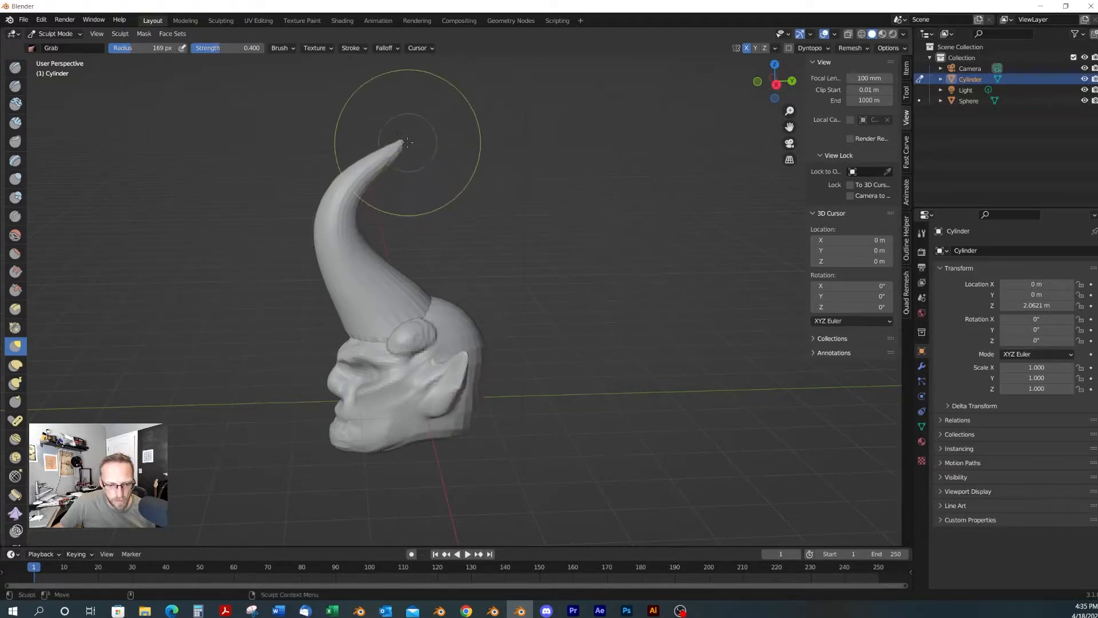
pyautogui.moveTo(373, 162); pyautogui.dragTo(378, 180)
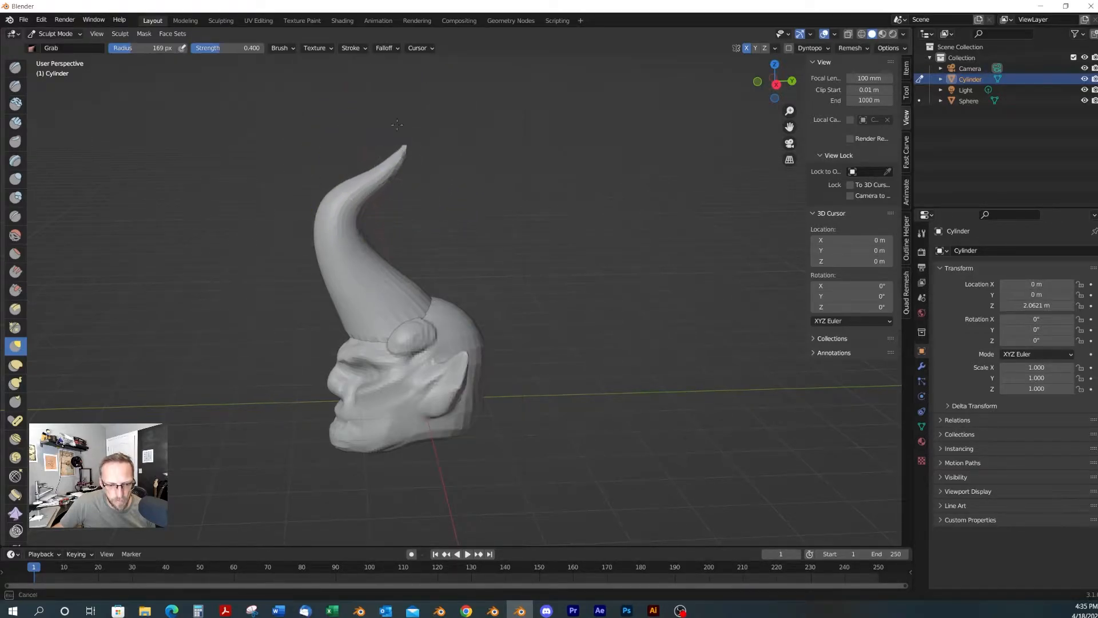
pyautogui.moveTo(419, 228)
pyautogui.mouseDown(button='middle')
pyautogui.moveTo(543, 232)
pyautogui.moveTo(514, 252)
pyautogui.mouseUp(button='middle')
pyautogui.moveTo(435, 233); pyautogui.dragTo(448, 230)
pyautogui.moveTo(527, 249)
pyautogui.mouseDown(button='middle')
pyautogui.moveTo(412, 228)
pyautogui.moveTo(462, 247)
pyautogui.moveTo(591, 245)
pyautogui.moveTo(480, 248)
pyautogui.mouseUp(button='middle')
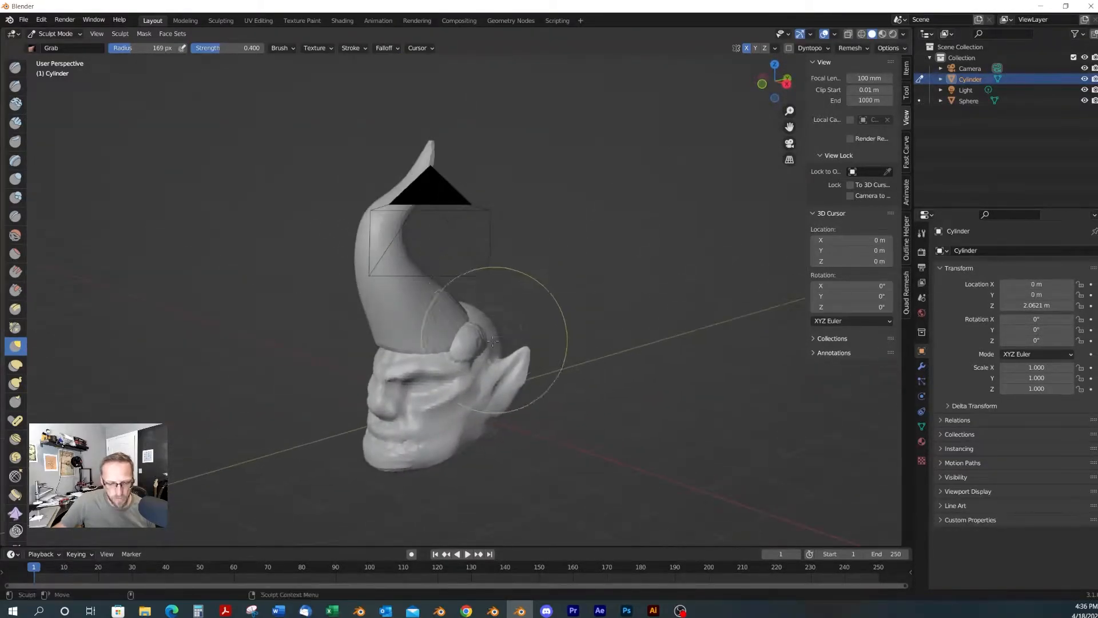
pyautogui.press('f')
pyautogui.moveTo(442, 347)
pyautogui.mouseDown(button='middle')
pyautogui.moveTo(362, 314)
pyautogui.moveTo(469, 306)
pyautogui.moveTo(422, 302)
pyautogui.moveTo(454, 299)
pyautogui.moveTo(384, 325)
pyautogui.moveTo(461, 310)
pyautogui.mouseUp(button='middle')
pyautogui.hotkey('ctrl', 'Tab')
pyautogui.scroll(-2, 457, 302)
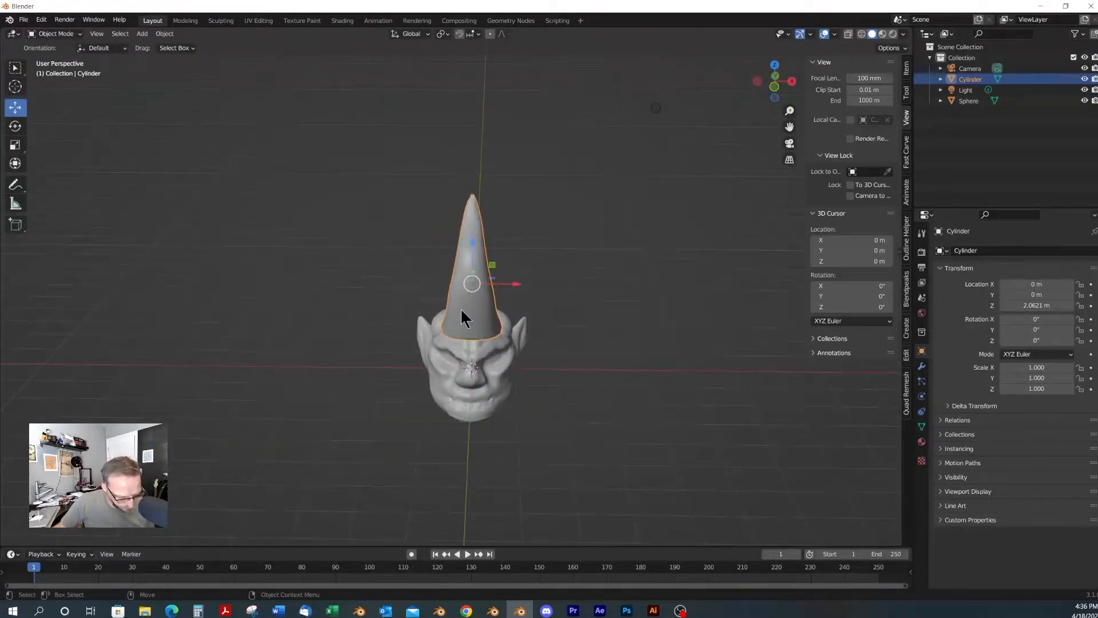
# Try to shift the whole horn mesh sideways along X in Edit Mode and prepare to rotate it
pyautogui.press('Tab')
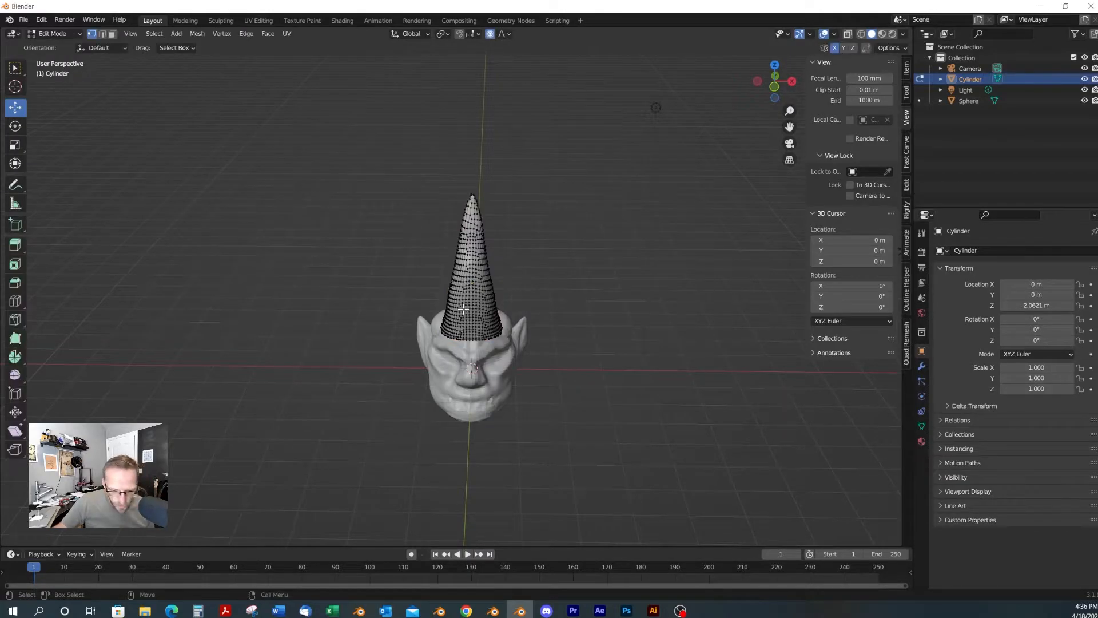
pyautogui.press('a')
pyautogui.moveTo(507, 298); pyautogui.dragTo(557, 298)
pyautogui.press('s')
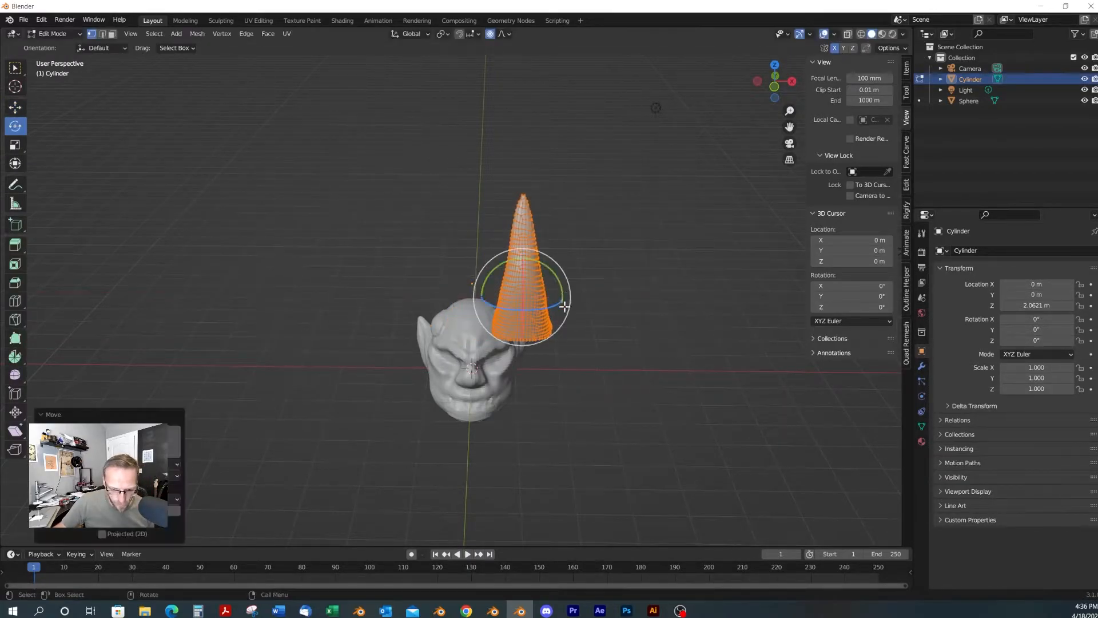
pyautogui.press('Escape')
pyautogui.hotkey('ctrl', 'z')
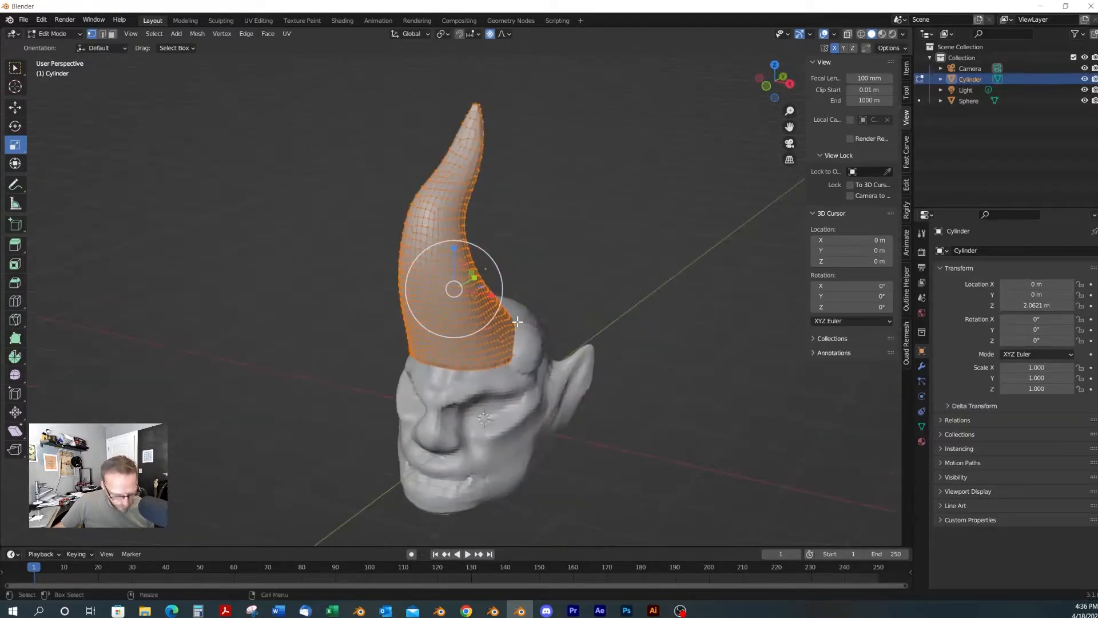
pyautogui.press('Tab')
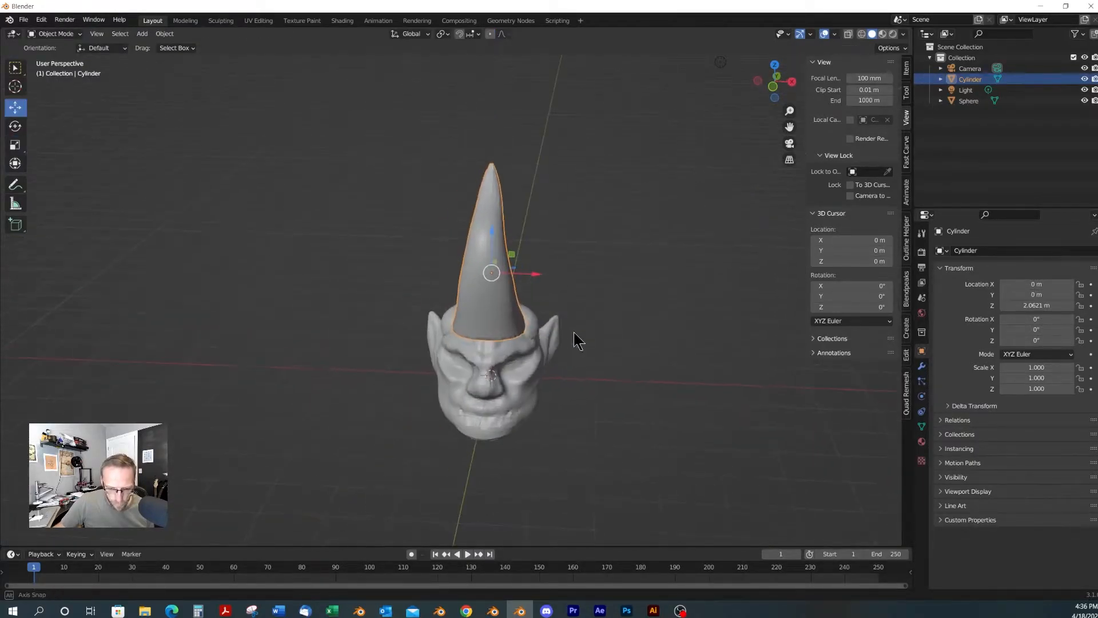
# Reselect the horn and try to offset its mesh along X from its origin toward one side of the head
pyautogui.click(546, 302)
pyautogui.click(509, 295)
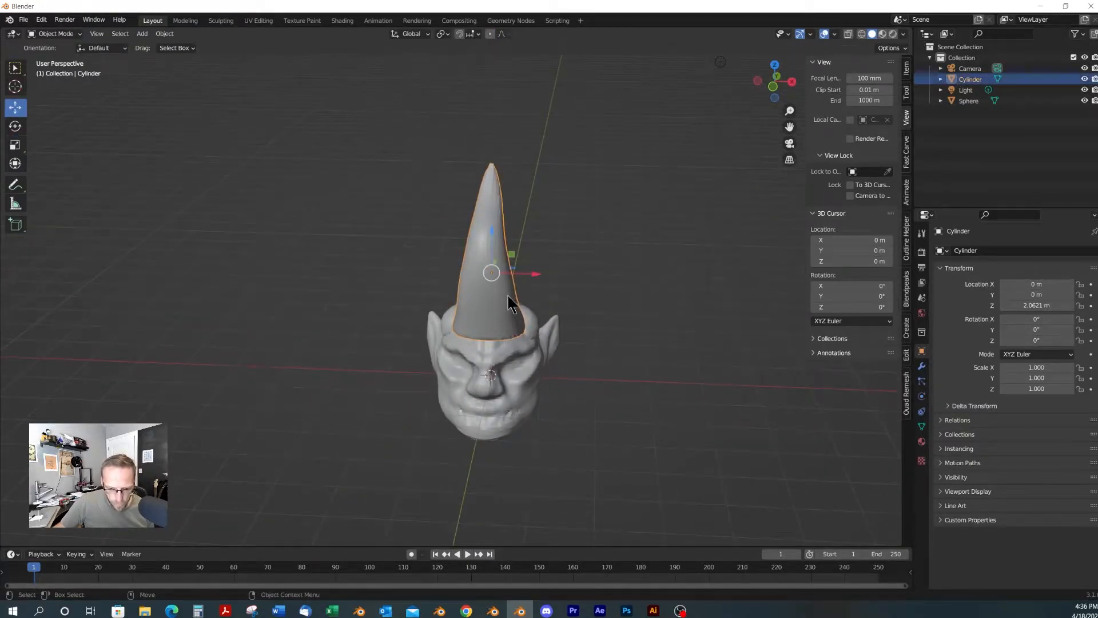
pyautogui.press('Tab')
pyautogui.press('g')
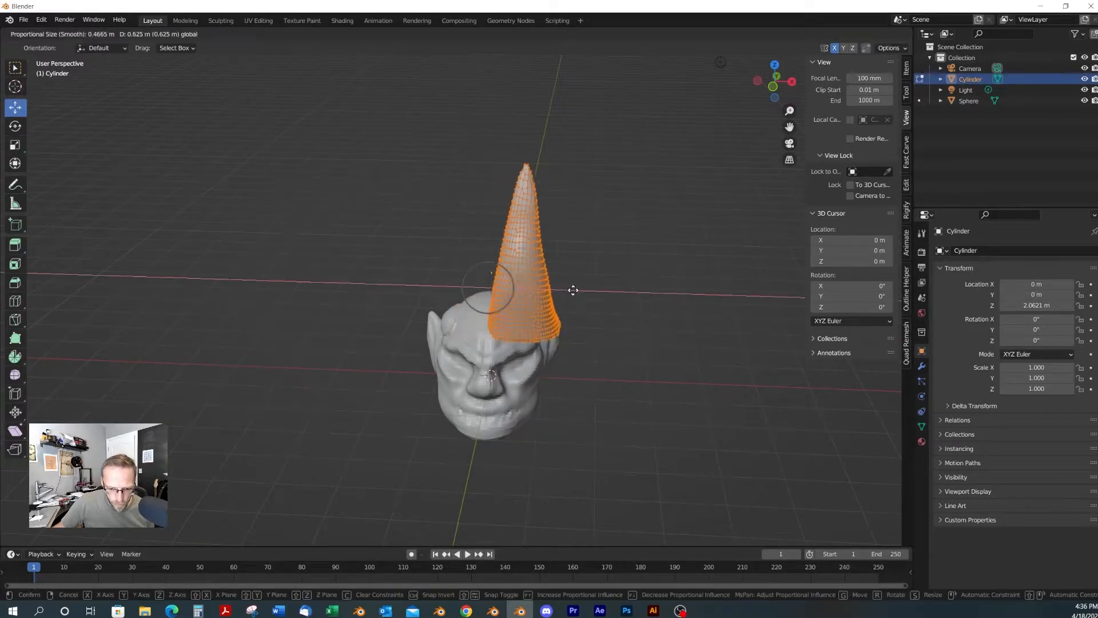
pyautogui.click(624, 296)
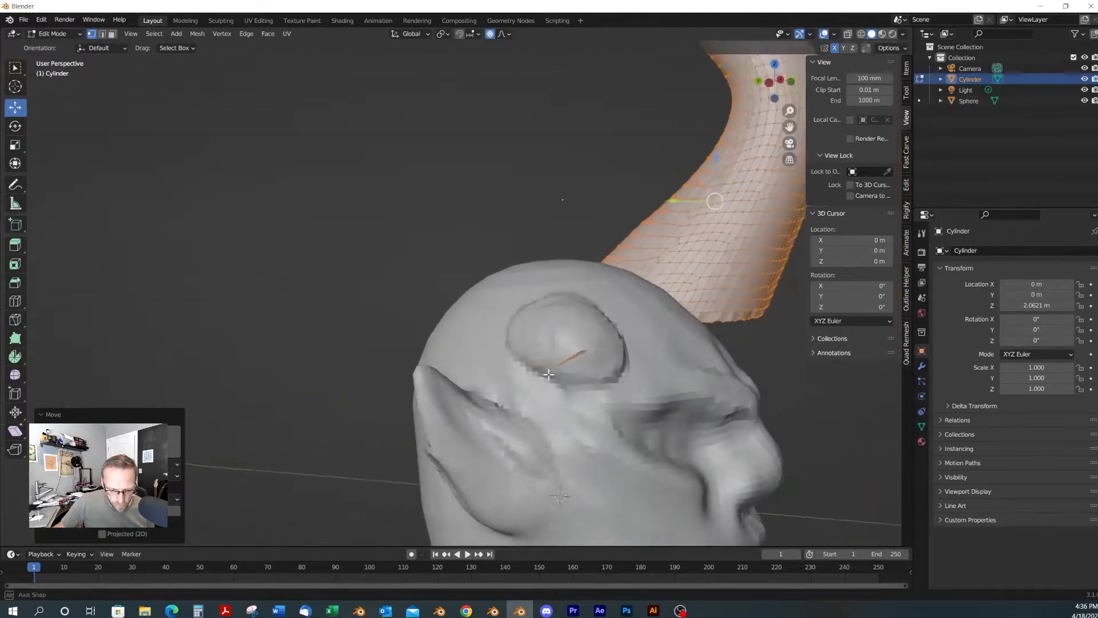
pyautogui.moveTo(586, 372); pyautogui.dragTo(482, 369, button='middle')
pyautogui.scroll(-1, 519, 370)
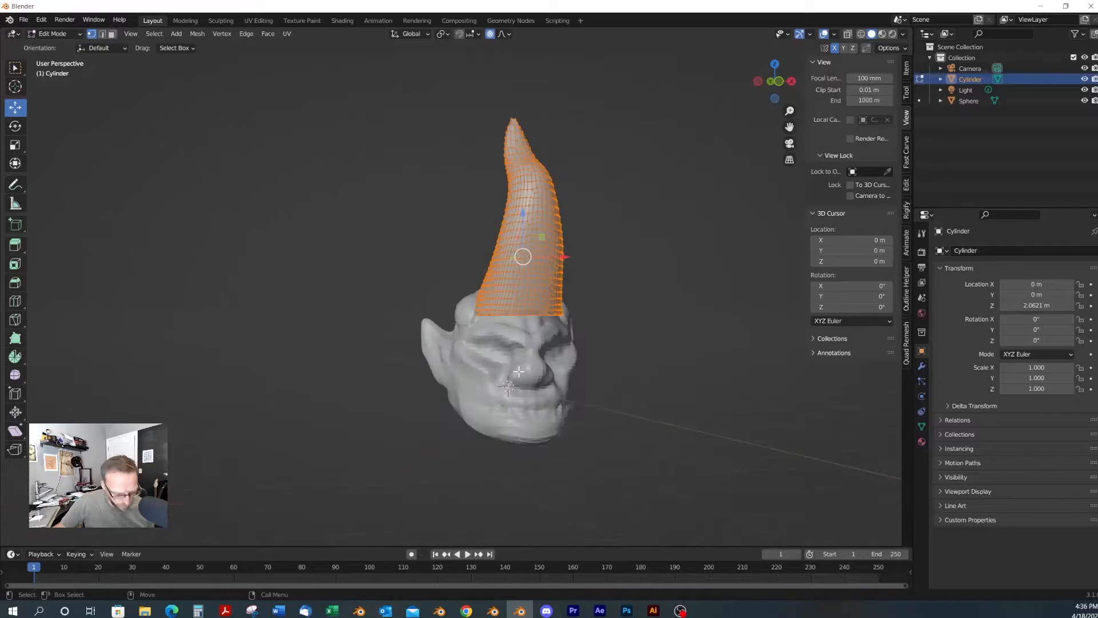
# Apply the horn's transforms in Object Mode and set its origin to the centre of its geometry
pyautogui.press('Tab')
pyautogui.scroll(-2, 543, 338)
pyautogui.moveTo(543, 338); pyautogui.dragTo(491, 337, button='middle')
pyautogui.click(165, 33)
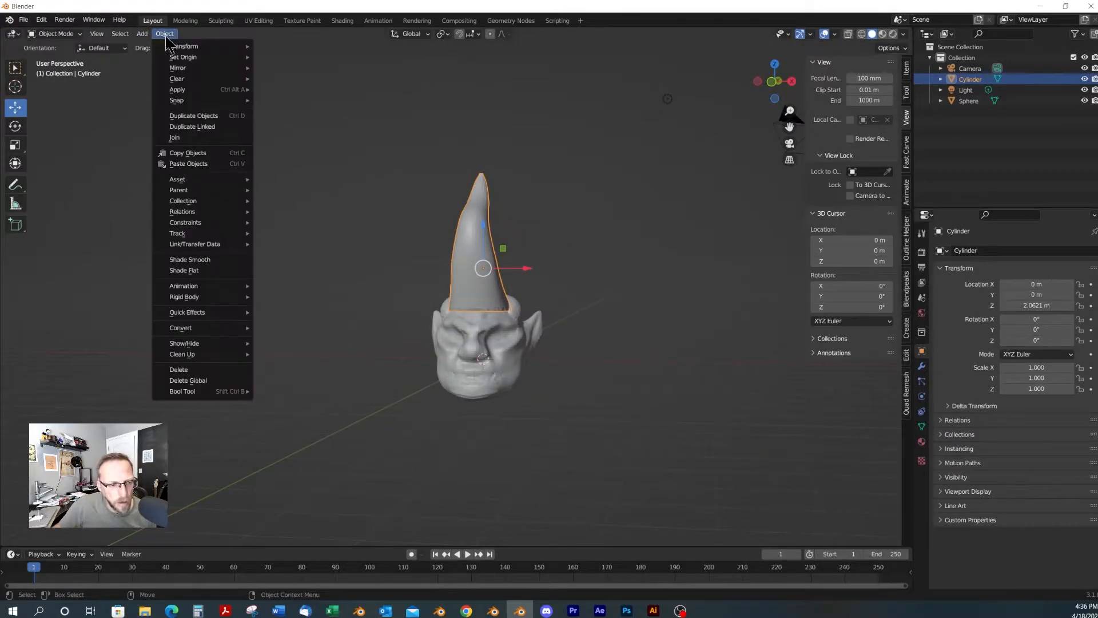
pyautogui.moveTo(206, 97)
pyautogui.click(314, 118)
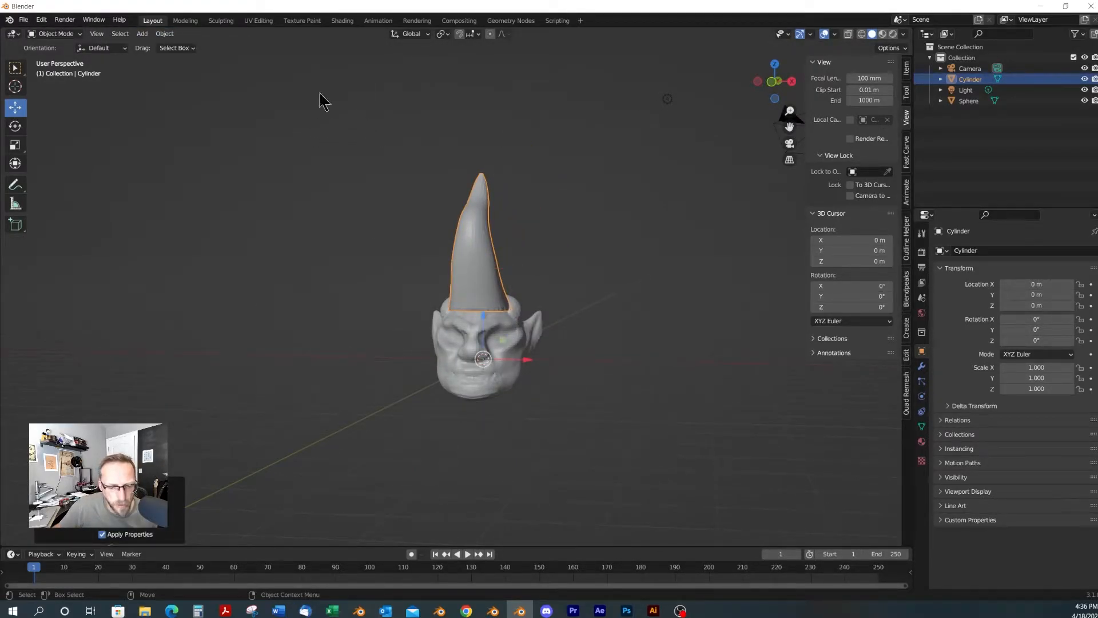
pyautogui.click(164, 33)
pyautogui.moveTo(194, 62)
pyautogui.click(303, 67)
pyautogui.scroll(-2, 486, 228)
pyautogui.moveTo(515, 240); pyautogui.dragTo(541, 328, button='middle')
pyautogui.scroll(6, 530, 317)
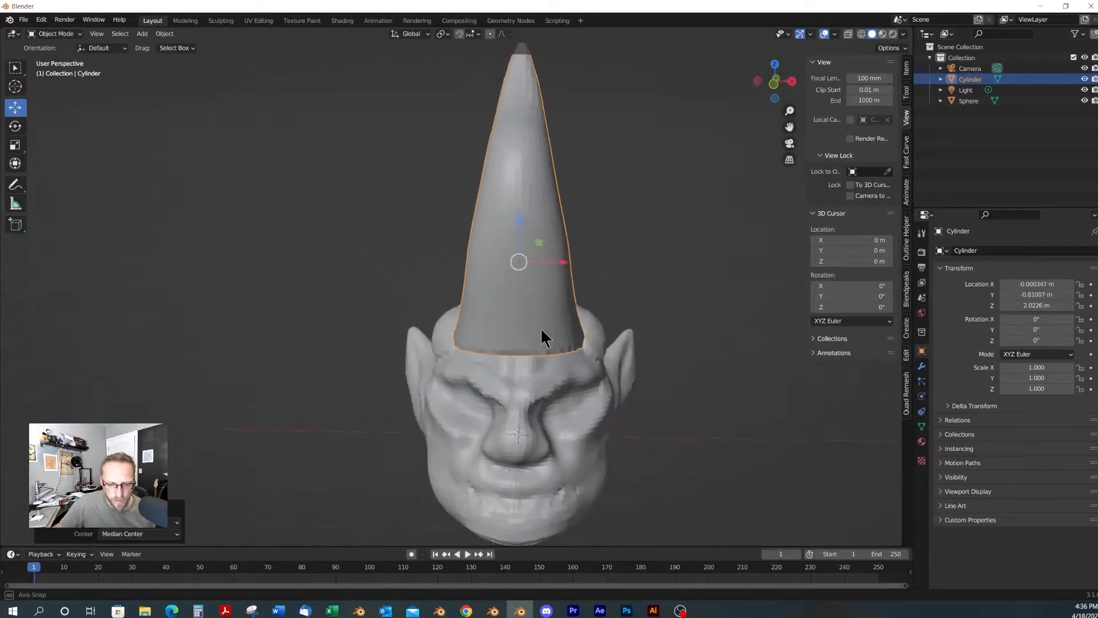
# Move the horn mesh to one side of the head in Edit Mode, tilt it outward and scale it down
pyautogui.scroll(-4, 544, 332)
pyautogui.press('Tab')
pyautogui.moveTo(518, 281); pyautogui.dragTo(561, 297)
pyautogui.press('r')
pyautogui.press('s')
pyautogui.press('r')
pyautogui.moveTo(595, 304); pyautogui.dragTo(536, 307, button='middle')
# Lower the horn mesh onto the side of the head so its base meets the skull above the ear
pyautogui.moveTo(493, 274); pyautogui.dragTo(524, 274)
pyautogui.scroll(3, 524, 275)
pyautogui.moveTo(526, 286); pyautogui.dragTo(595, 293, button='middle')
pyautogui.press('g')
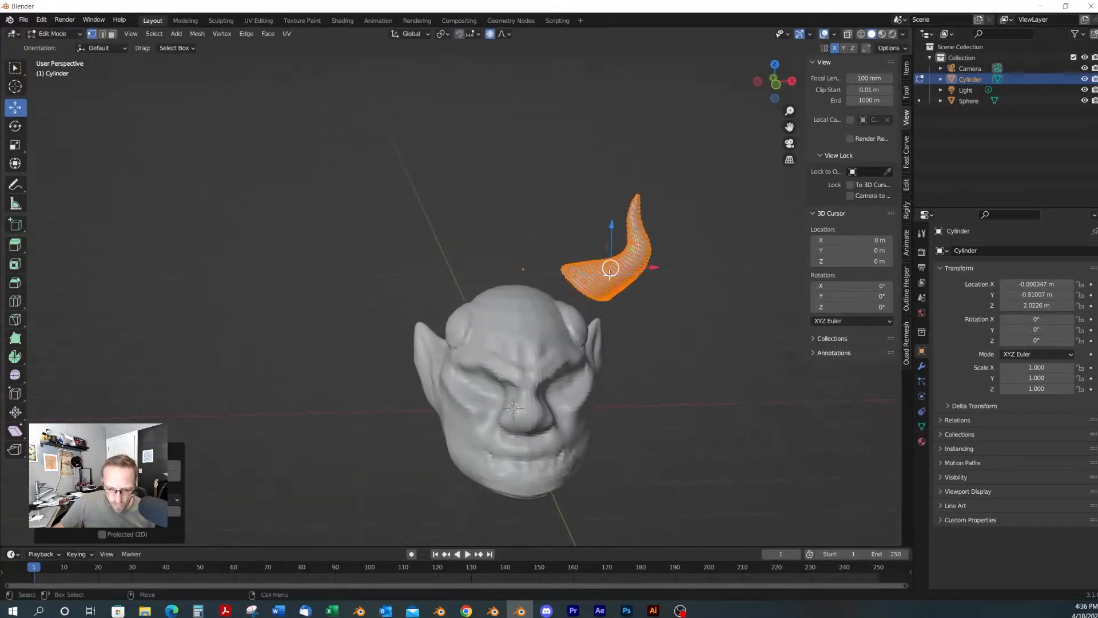
pyautogui.moveTo(607, 274); pyautogui.dragTo(600, 319)
pyautogui.click(600, 319)
pyautogui.moveTo(639, 345); pyautogui.dragTo(926, 328, button='middle')
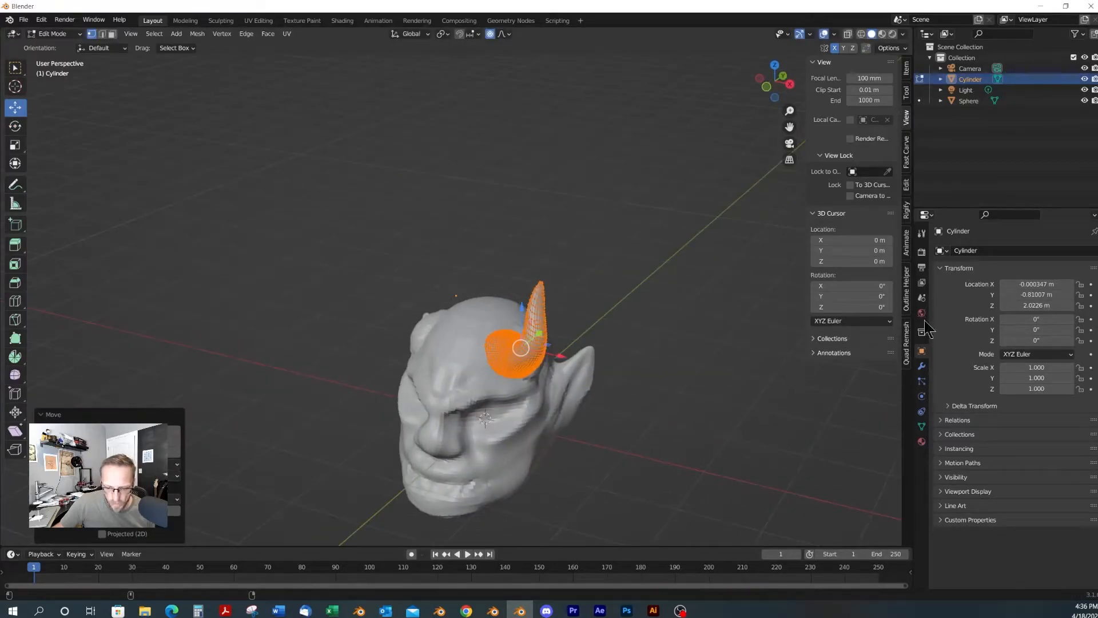
# Add a Mirror modifier to the horn to create its counterpart across the X axis
pyautogui.click(922, 366)
pyautogui.click(953, 251)
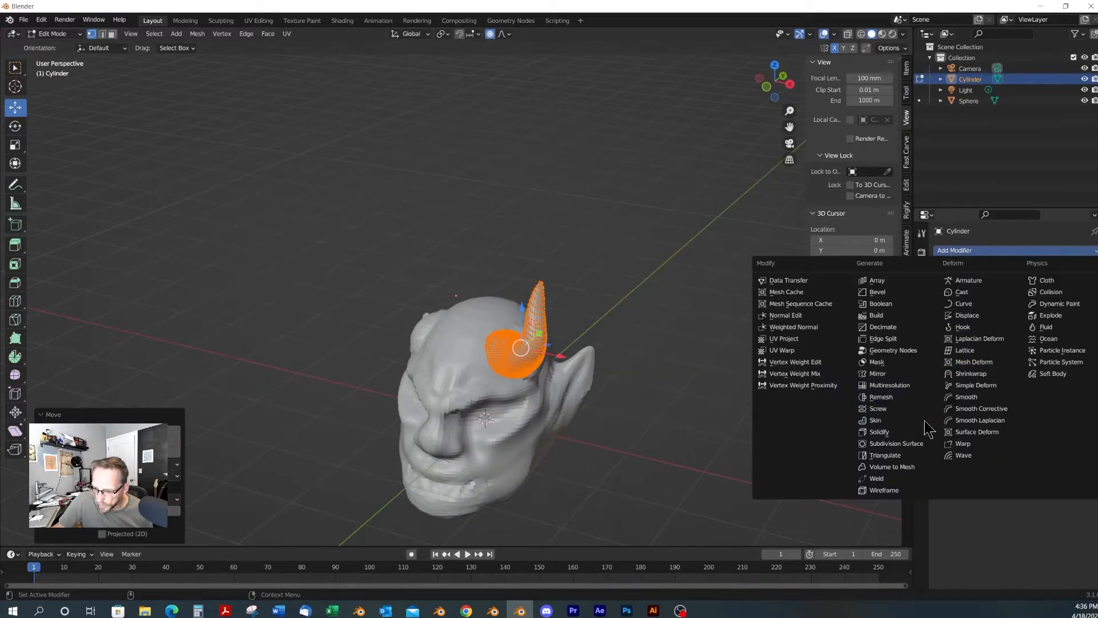
pyautogui.click(877, 376)
# Adjust the horn's rotation and size so the mirrored pair fits the head
pyautogui.scroll(2, 563, 337)
pyautogui.moveTo(563, 336); pyautogui.dragTo(493, 329, button='middle')
pyautogui.keyDown('alt'); pyautogui.moveTo(493, 329); pyautogui.dragTo(618, 344); pyautogui.keyUp('alt')
pyautogui.press('e')
pyautogui.press('r')
pyautogui.moveTo(530, 334); pyautogui.dragTo(537, 343)
pyautogui.keyDown('alt'); pyautogui.moveTo(480, 323); pyautogui.dragTo(511, 317); pyautogui.keyUp('alt')
# Reposition the horn so its base sits on the upper temple and its tip points up
pyautogui.press('w')
pyautogui.moveTo(635, 294); pyautogui.dragTo(751, 263)
pyautogui.press('r')
pyautogui.press('e')
pyautogui.moveTo(751, 263); pyautogui.dragTo(641, 207, button='middle')
pyautogui.press('w')
pyautogui.moveTo(615, 167); pyautogui.dragTo(616, 176)
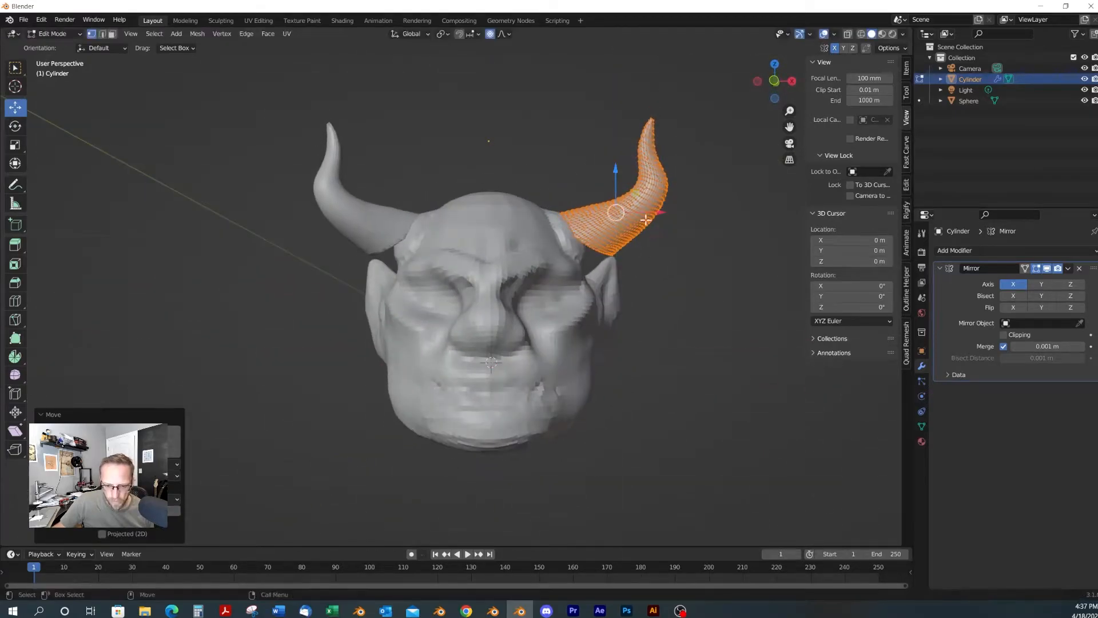
# Rotate the horn mesh further in side view and shift it back into place on the temple
pyautogui.moveTo(618, 265); pyautogui.dragTo(552, 328, button='middle')
pyautogui.hotkey('shift', 'space')
pyautogui.press('r')
pyautogui.moveTo(526, 354); pyautogui.dragTo(557, 319)
pyautogui.hotkey('shift', 'space')
pyautogui.press('g')
pyautogui.moveTo(556, 320)
pyautogui.mouseDown(button='middle')
pyautogui.moveTo(593, 303)
pyautogui.moveTo(549, 322)
pyautogui.moveTo(556, 310)
pyautogui.mouseUp(button='middle')
# Switch the horn to Sculpt Mode and pull its base toward the skull with the Grab brush at a 214 px radius
pyautogui.press('Tab')
pyautogui.scroll(4, 583, 315)
pyautogui.scroll(-1, 574, 320)
pyautogui.press('f')
pyautogui.click(585, 281)
pyautogui.press('f')
pyautogui.click(644, 291)
pyautogui.moveTo(613, 276); pyautogui.dragTo(613, 282)
pyautogui.moveTo(628, 235); pyautogui.dragTo(611, 291)
pyautogui.moveTo(595, 211); pyautogui.dragTo(591, 175)
pyautogui.moveTo(592, 176)
pyautogui.mouseDown(button='middle')
pyautogui.moveTo(620, 321)
pyautogui.moveTo(556, 257)
pyautogui.mouseUp(button='middle')
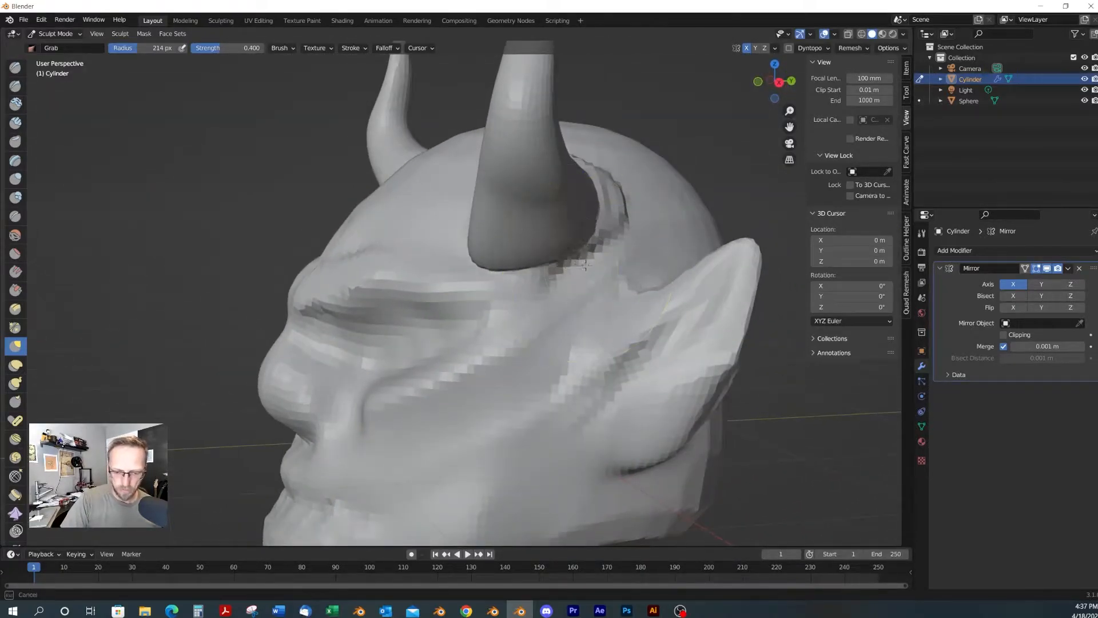
# Grab the lower and rear edges of the horn's base to fit them against the temple
pyautogui.moveTo(580, 280); pyautogui.dragTo(601, 263)
pyautogui.moveTo(603, 260); pyautogui.dragTo(576, 292, button='middle')
pyautogui.moveTo(551, 274); pyautogui.dragTo(508, 327)
pyautogui.moveTo(508, 327); pyautogui.dragTo(531, 280, button='middle')
pyautogui.moveTo(530, 280); pyautogui.dragTo(530, 293)
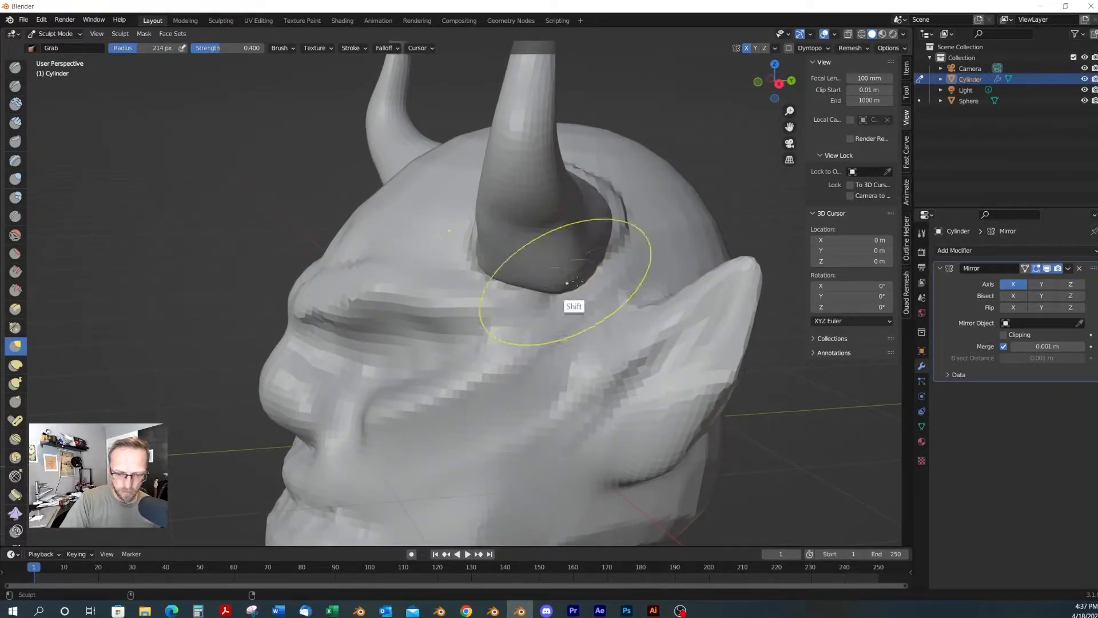
pyautogui.keyDown('alt'); pyautogui.moveTo(579, 283); pyautogui.dragTo(538, 227); pyautogui.keyUp('alt')
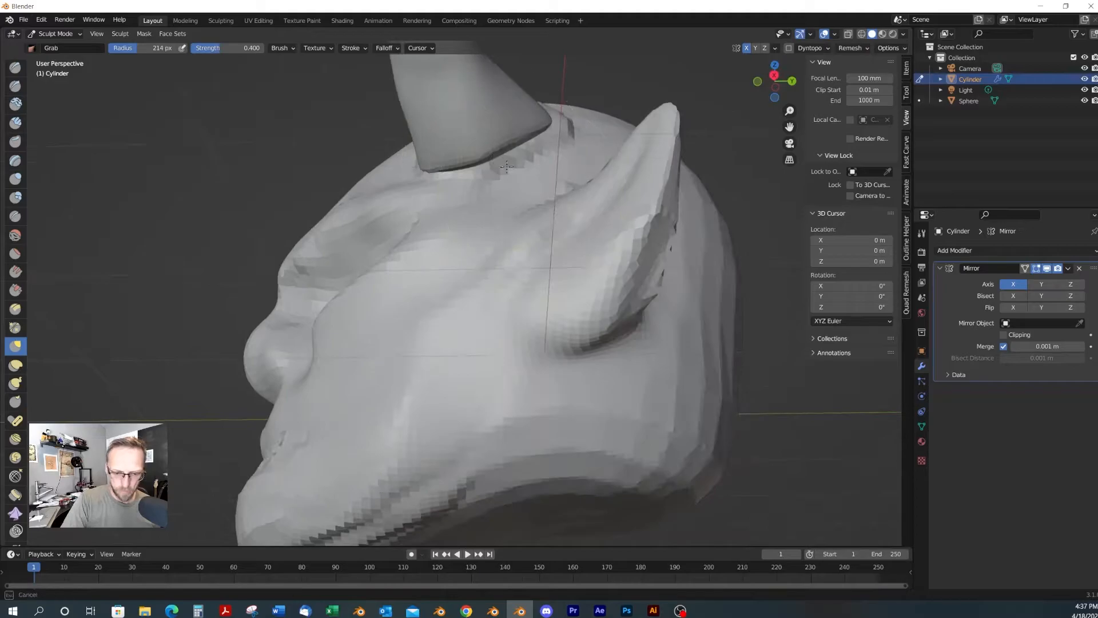
pyautogui.keyDown('alt'); pyautogui.moveTo(507, 167); pyautogui.dragTo(473, 238); pyautogui.keyUp('alt')
pyautogui.moveTo(387, 168)
pyautogui.keyDown('alt'); pyautogui.mouseDown()
pyautogui.moveTo(404, 249)
pyautogui.moveTo(514, 252)
pyautogui.moveTo(676, 280)
pyautogui.moveTo(699, 183)
pyautogui.moveTo(633, 171)
pyautogui.moveTo(617, 314)
pyautogui.moveTo(612, 271)
pyautogui.moveTo(514, 268)
pyautogui.mouseUp(); pyautogui.keyUp('alt')
pyautogui.keyDown('alt'); pyautogui.moveTo(629, 303); pyautogui.dragTo(530, 277); pyautogui.keyUp('alt')
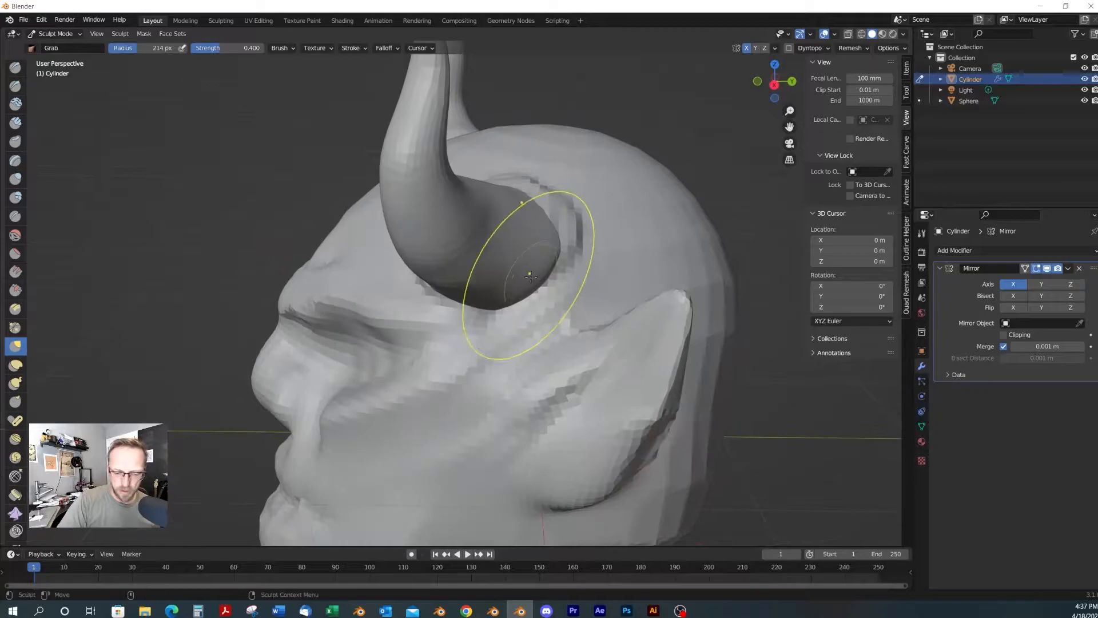
# Shape the remaining rim of the horn's base from the top, side and back until it follows the skull
pyautogui.moveTo(538, 244)
pyautogui.mouseDown(button='middle')
pyautogui.moveTo(568, 321)
pyautogui.moveTo(547, 314)
pyautogui.mouseUp(button='middle')
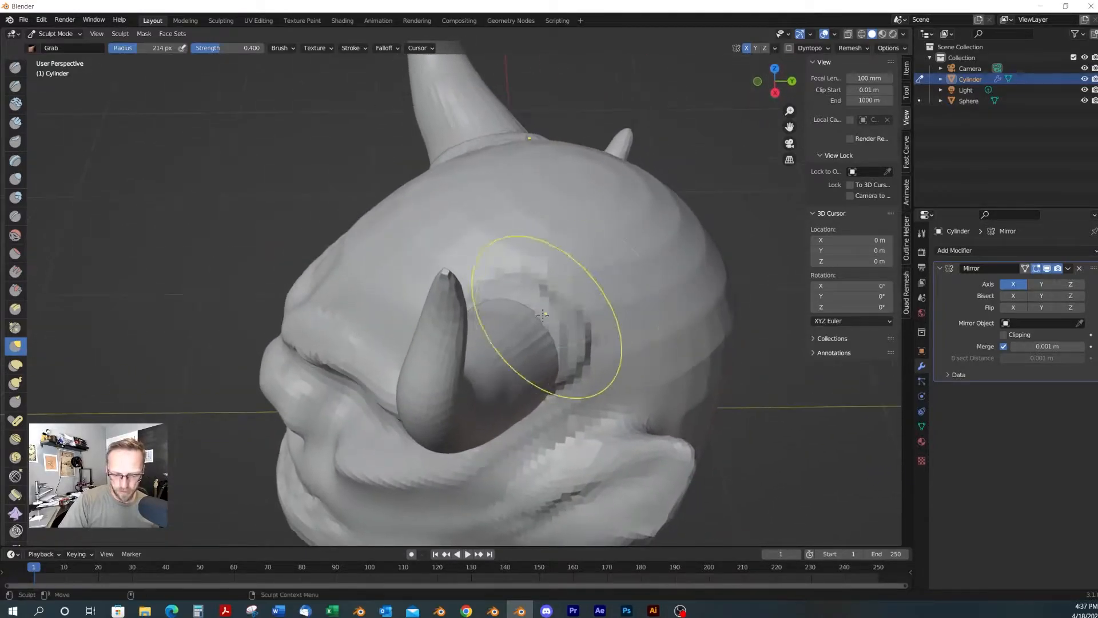
pyautogui.keyDown('alt'); pyautogui.moveTo(540, 314); pyautogui.dragTo(523, 303); pyautogui.keyUp('alt')
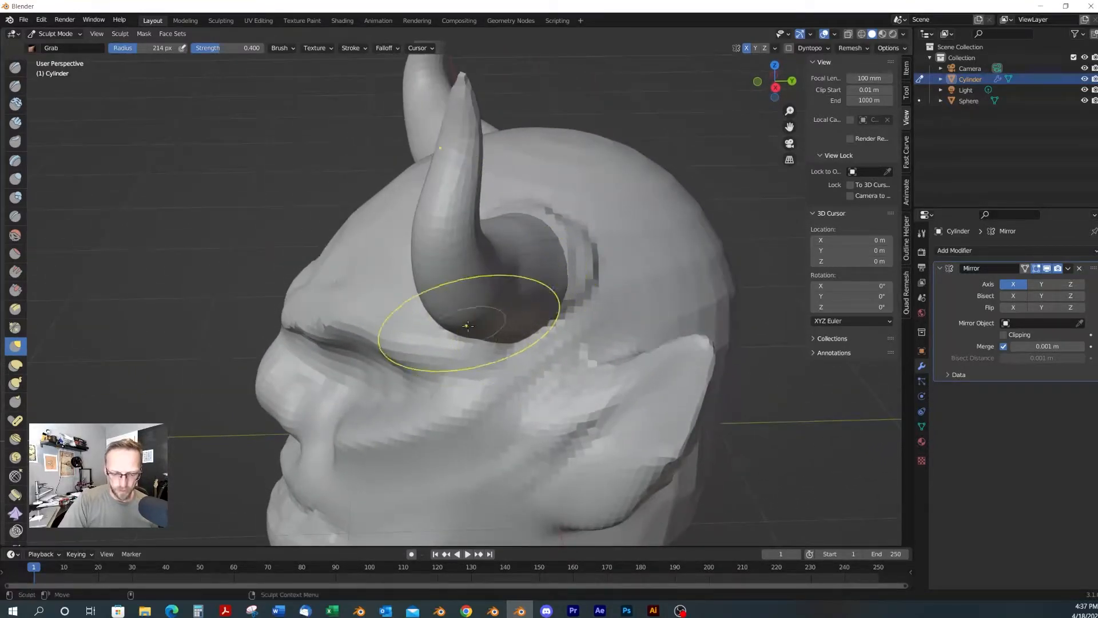
pyautogui.keyDown('alt'); pyautogui.moveTo(451, 294); pyautogui.dragTo(501, 294); pyautogui.keyUp('alt')
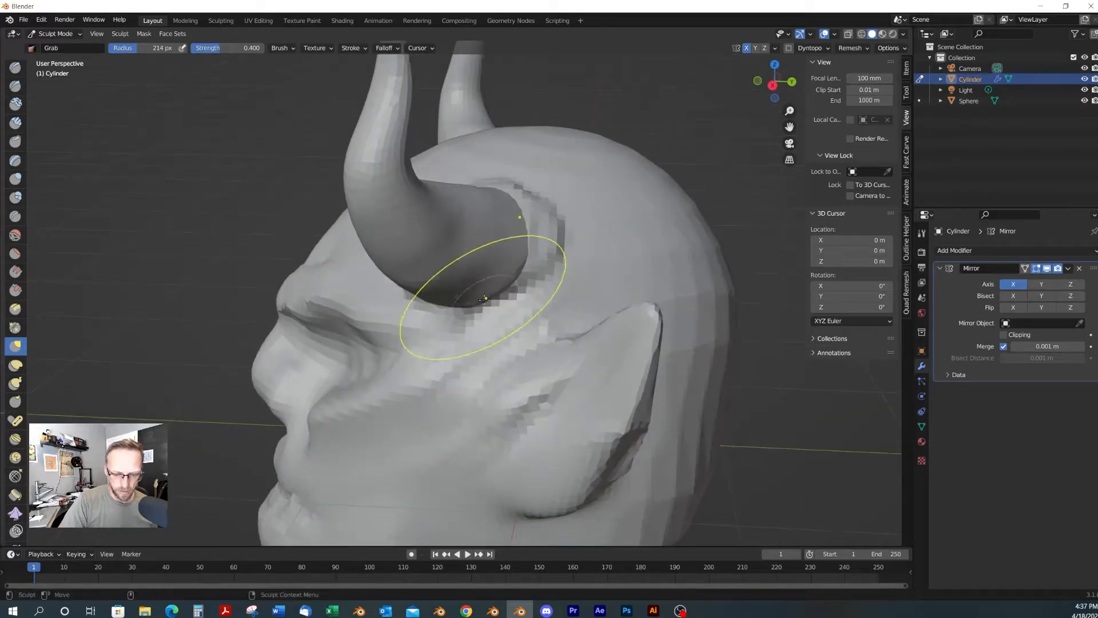
pyautogui.keyDown('alt'); pyautogui.moveTo(511, 256); pyautogui.dragTo(425, 273); pyautogui.keyUp('alt')
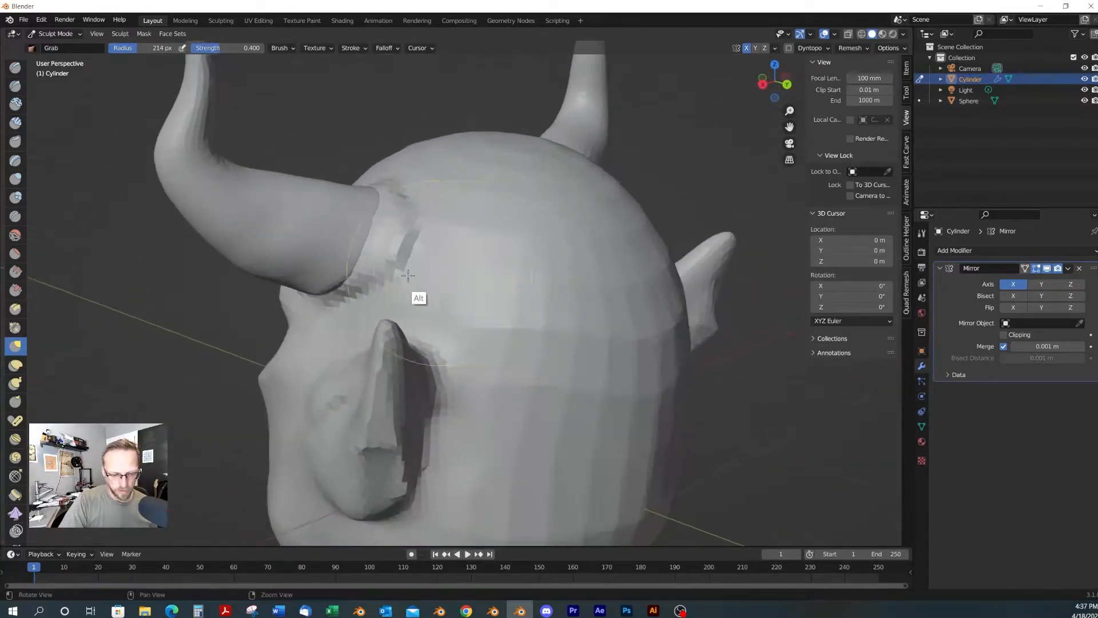
pyautogui.keyDown('alt'); pyautogui.moveTo(324, 287); pyautogui.dragTo(619, 207); pyautogui.keyUp('alt')
pyautogui.moveTo(682, 250)
pyautogui.keyDown('alt'); pyautogui.mouseDown()
pyautogui.moveTo(549, 254)
pyautogui.moveTo(470, 284)
pyautogui.moveTo(335, 254)
pyautogui.moveTo(368, 219)
pyautogui.moveTo(622, 262)
pyautogui.moveTo(663, 234)
pyautogui.moveTo(799, 327)
pyautogui.mouseUp(); pyautogui.keyUp('alt')
pyautogui.scroll(-6, 791, 304)
pyautogui.moveTo(596, 326); pyautogui.dragTo(560, 314, button='middle')
pyautogui.scroll(3, 561, 314)
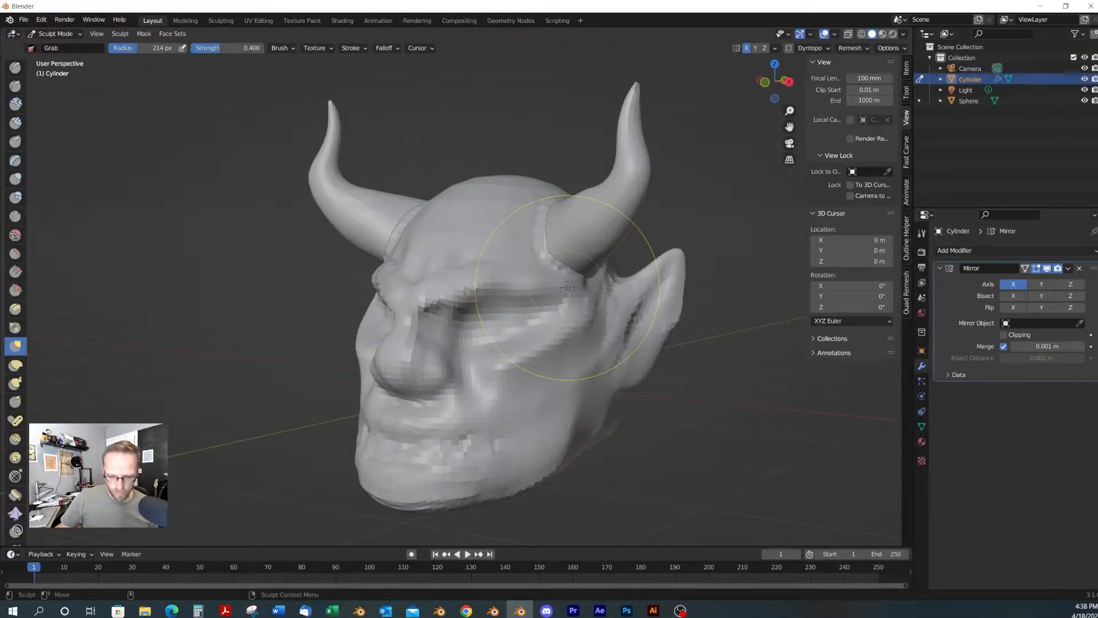
pyautogui.keyDown('alt'); pyautogui.moveTo(597, 278); pyautogui.dragTo(621, 294); pyautogui.keyUp('alt')
# Return to Object Mode, select the horns, and move the whole horn mesh in Edit Mode to reposition it on the head
pyautogui.press('4')
pyautogui.hotkey('ctrl', 'a')
pyautogui.click(643, 232)
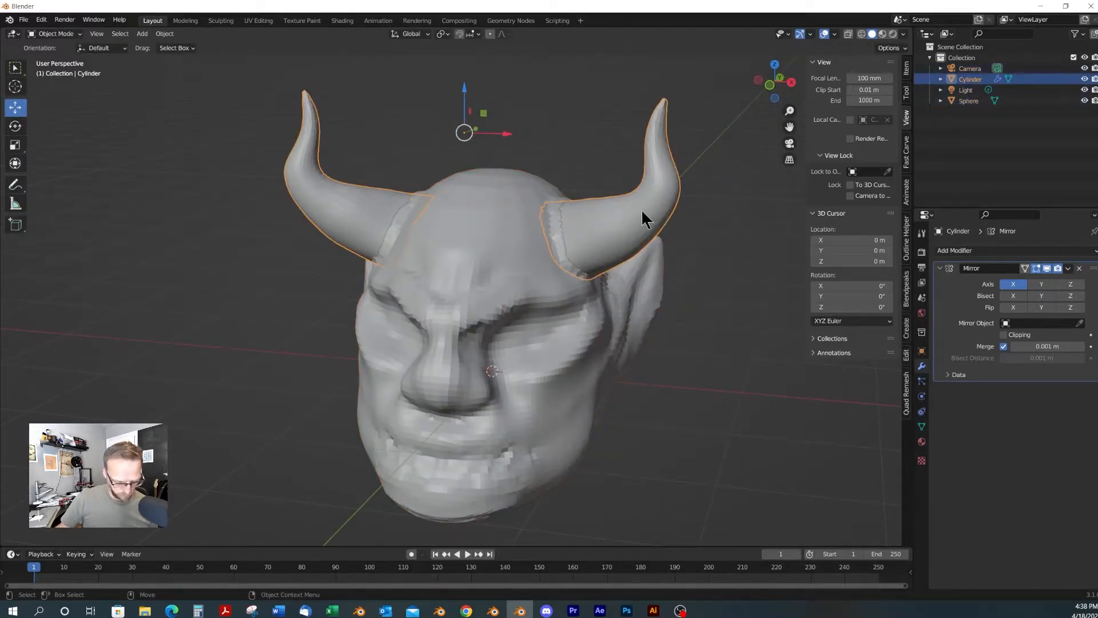
pyautogui.press('Tab')
pyautogui.press('e')
pyautogui.press('r')
pyautogui.keyDown('alt'); pyautogui.moveTo(610, 222); pyautogui.dragTo(596, 320); pyautogui.keyUp('alt')
pyautogui.press('r')
pyautogui.press('e')
pyautogui.press('w')
pyautogui.moveTo(596, 321); pyautogui.dragTo(524, 264, button='middle')
pyautogui.moveTo(524, 264); pyautogui.dragTo(431, 258)
# Rotate the horn mesh and nudge it into position over the temple
pyautogui.moveTo(432, 257)
pyautogui.mouseDown(button='middle')
pyautogui.moveTo(543, 243)
pyautogui.moveTo(623, 248)
pyautogui.moveTo(564, 233)
pyautogui.moveTo(417, 246)
pyautogui.mouseUp(button='middle')
pyautogui.press('e')
pyautogui.moveTo(429, 208); pyautogui.dragTo(418, 181)
pyautogui.press('w')
pyautogui.moveTo(468, 229)
pyautogui.mouseDown(button='middle')
pyautogui.moveTo(583, 252)
pyautogui.moveTo(485, 225)
pyautogui.mouseUp(button='middle')
pyautogui.moveTo(475, 217); pyautogui.dragTo(485, 216)
pyautogui.moveTo(469, 220); pyautogui.dragTo(508, 214, button='middle')
pyautogui.moveTo(508, 213); pyautogui.dragTo(522, 203)
pyautogui.moveTo(476, 163); pyautogui.dragTo(483, 150)
# Fine-tune the horn's tilt from the side with the Rotate tool and leave Edit Mode
pyautogui.press('r')
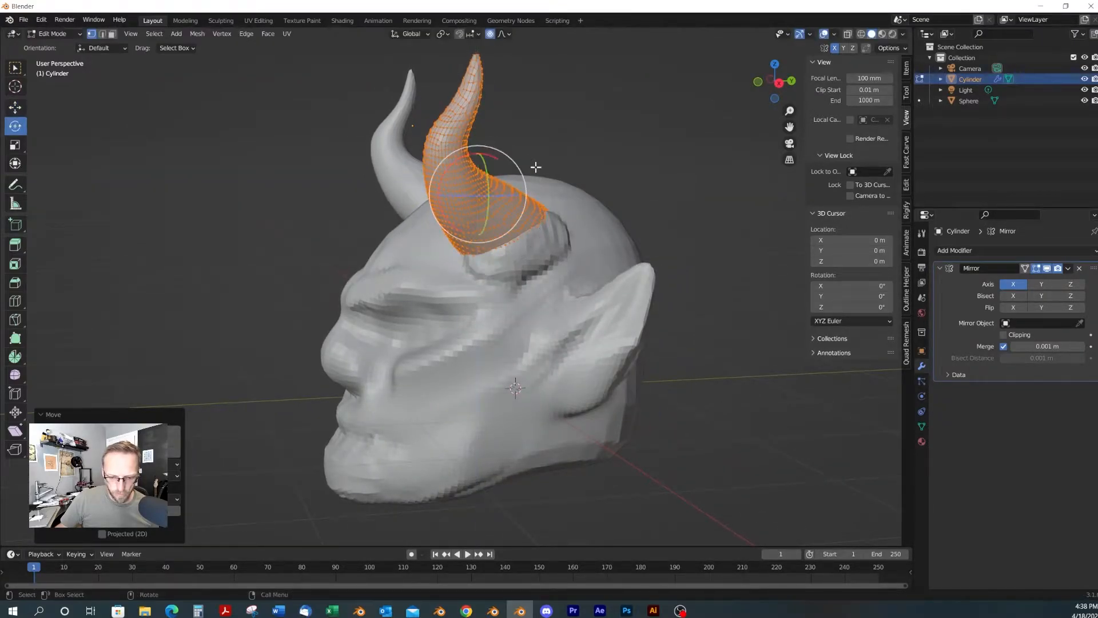
pyautogui.moveTo(529, 162); pyautogui.dragTo(513, 166, button='middle')
pyautogui.moveTo(473, 173); pyautogui.dragTo(470, 173)
pyautogui.moveTo(470, 173); pyautogui.dragTo(572, 238, button='middle')
pyautogui.press('Tab')
# Reshape the horn's base and body in Sculpt Mode using the Grab brush at a 141 px radius
pyautogui.hotkey('ctrl', 'Tab')
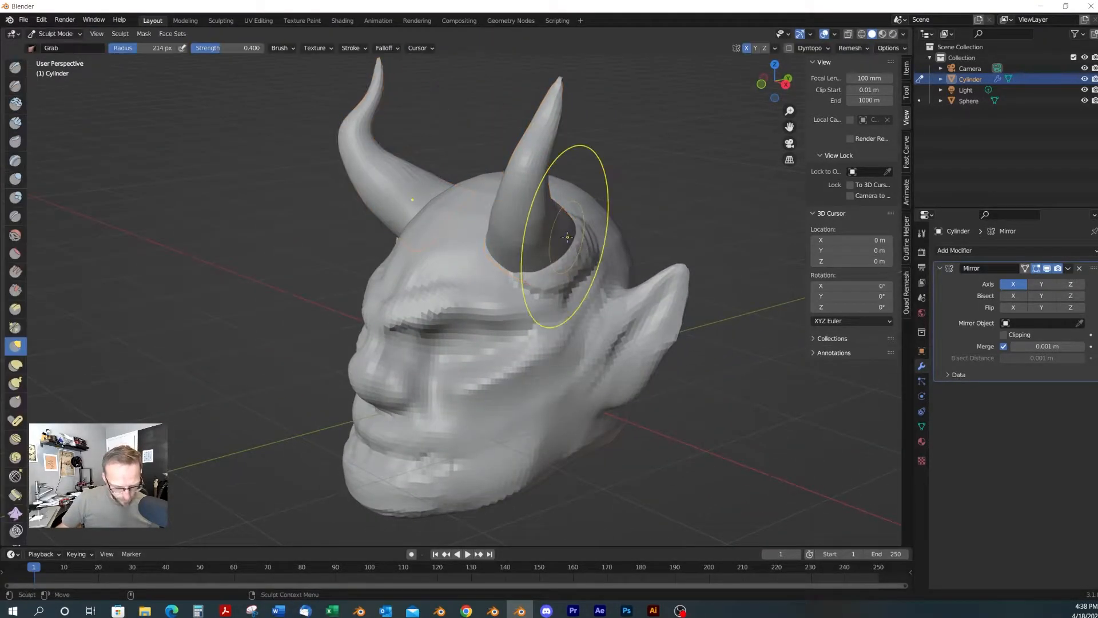
pyautogui.press('f')
pyautogui.click(659, 290)
pyautogui.moveTo(580, 307)
pyautogui.keyDown('alt'); pyautogui.mouseDown()
pyautogui.moveTo(569, 334)
pyautogui.moveTo(578, 300)
pyautogui.mouseUp(); pyautogui.keyUp('alt')
pyautogui.press('f')
pyautogui.click(629, 283)
pyautogui.moveTo(579, 300)
pyautogui.mouseDown()
pyautogui.moveTo(545, 274)
pyautogui.moveTo(591, 280)
pyautogui.moveTo(538, 229)
pyautogui.mouseUp()
pyautogui.moveTo(649, 257)
pyautogui.keyDown('alt'); pyautogui.mouseDown()
pyautogui.moveTo(597, 252)
pyautogui.moveTo(615, 251)
pyautogui.mouseUp(); pyautogui.keyUp('alt')
# Switch to sculpting the head and build up its surface around the horn bases with Clay Strips at a 70 px radius
pyautogui.hotkey('ctrl', 'Tab')
pyautogui.click(565, 321)
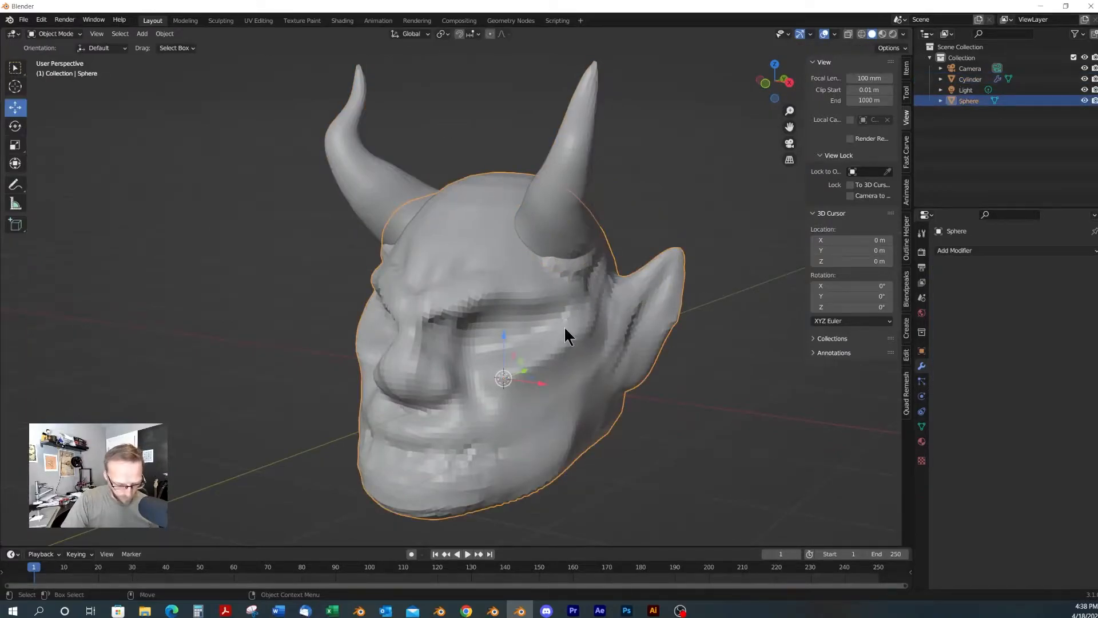
pyautogui.hotkey('ctrl', 'Tab')
pyautogui.moveTo(564, 331)
pyautogui.keyDown('alt'); pyautogui.mouseDown()
pyautogui.moveTo(600, 338)
pyautogui.moveTo(589, 245)
pyautogui.mouseUp(); pyautogui.keyUp('alt')
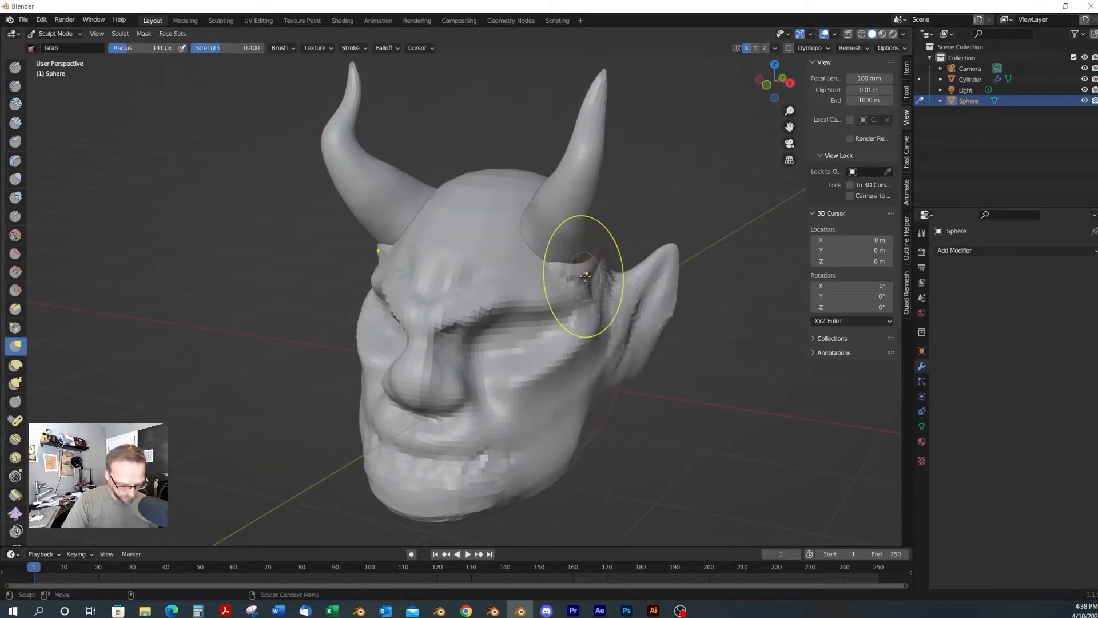
pyautogui.press('c')
pyautogui.keyDown('alt'); pyautogui.moveTo(589, 302); pyautogui.dragTo(595, 303); pyautogui.keyUp('alt')
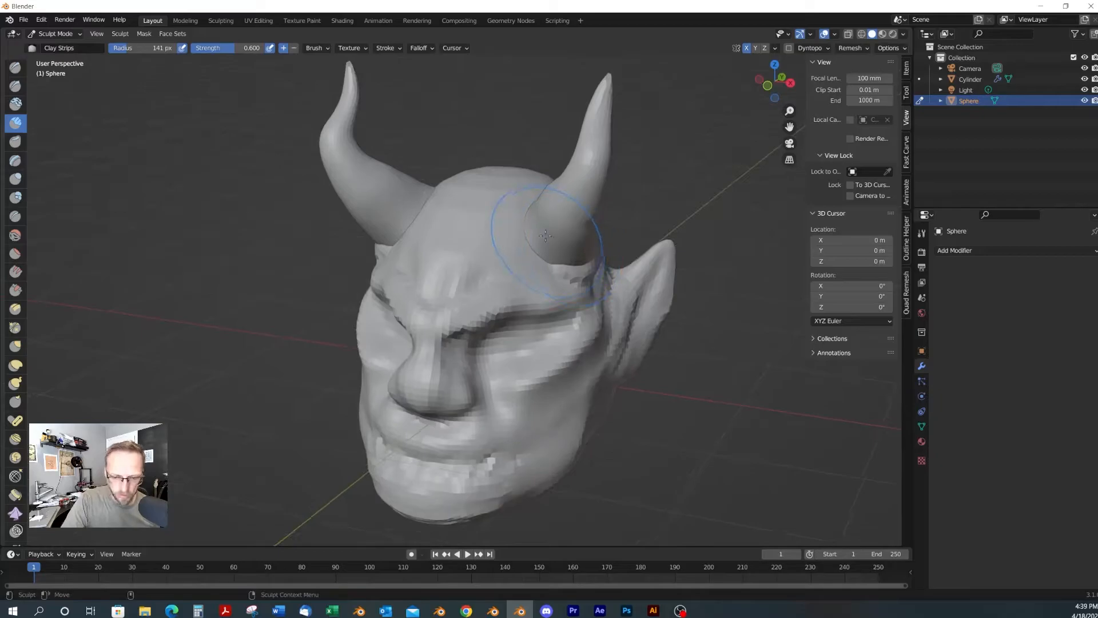
pyautogui.press('f')
pyautogui.click(517, 302)
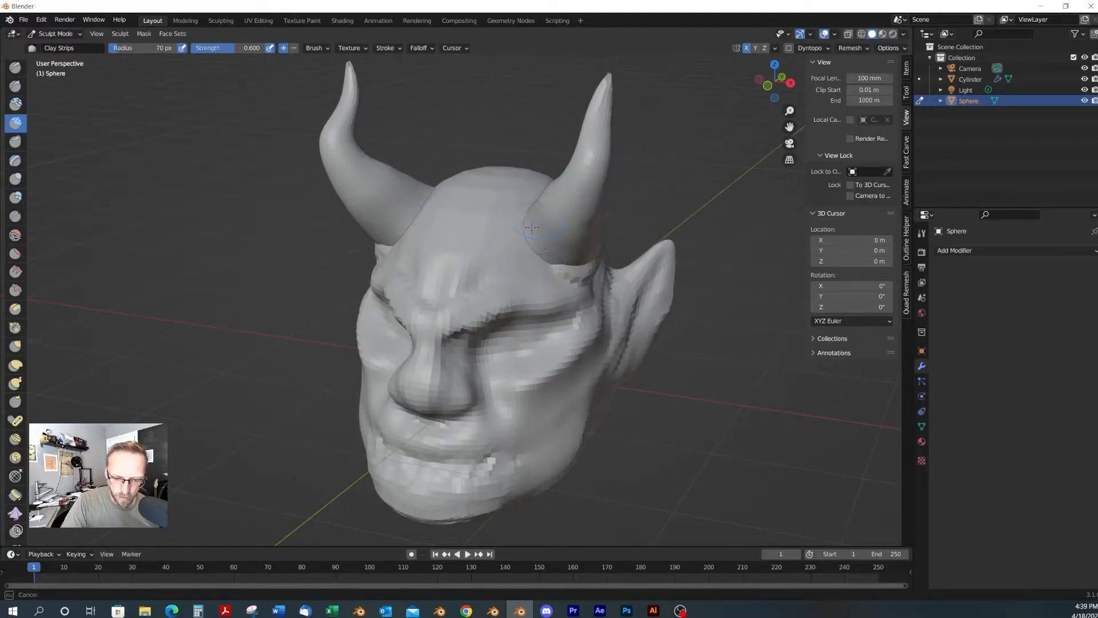
pyautogui.keyDown('alt'); pyautogui.moveTo(550, 252); pyautogui.dragTo(487, 261); pyautogui.keyUp('alt')
pyautogui.moveTo(516, 314); pyautogui.dragTo(524, 257, button='middle')
# Add Clay Strips ridges at a 45 px radius behind the horns and across the side of the skull
pyautogui.press('f')
pyautogui.click(532, 265)
pyautogui.moveTo(550, 253)
pyautogui.mouseDown(button='middle')
pyautogui.moveTo(610, 276)
pyautogui.moveTo(520, 187)
pyautogui.mouseUp(button='middle')
pyautogui.keyDown('alt'); pyautogui.moveTo(628, 264); pyautogui.dragTo(567, 289); pyautogui.keyUp('alt')
pyautogui.keyDown('alt'); pyautogui.moveTo(575, 241); pyautogui.dragTo(571, 237); pyautogui.keyUp('alt')
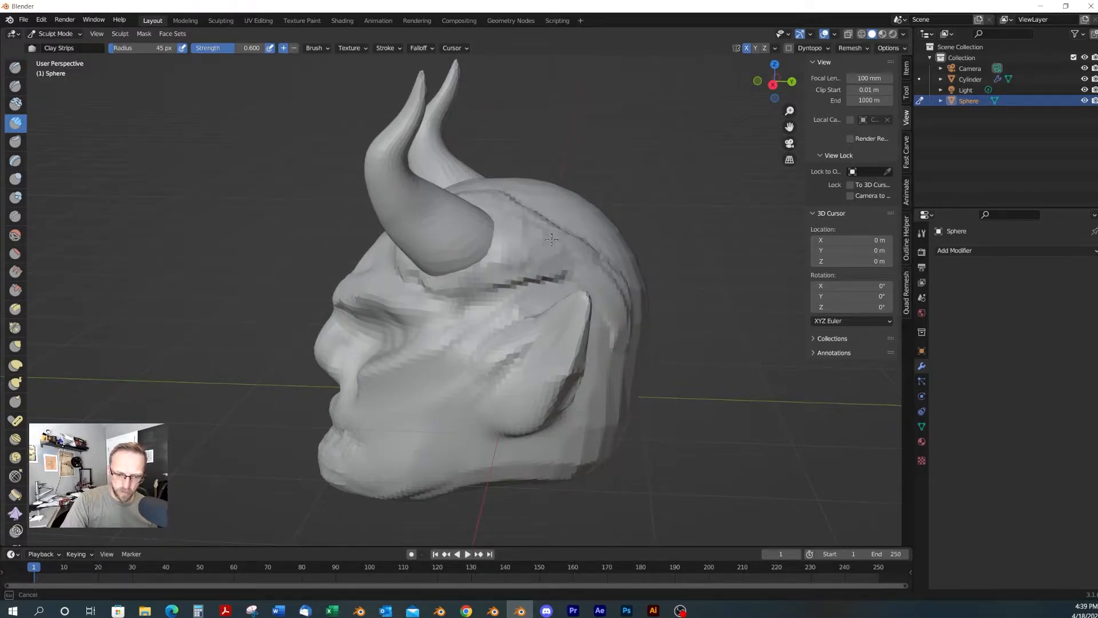
pyautogui.moveTo(593, 269)
pyautogui.keyDown('alt'); pyautogui.mouseDown()
pyautogui.moveTo(568, 375)
pyautogui.moveTo(506, 299)
pyautogui.moveTo(554, 359)
pyautogui.mouseUp(); pyautogui.keyUp('alt')
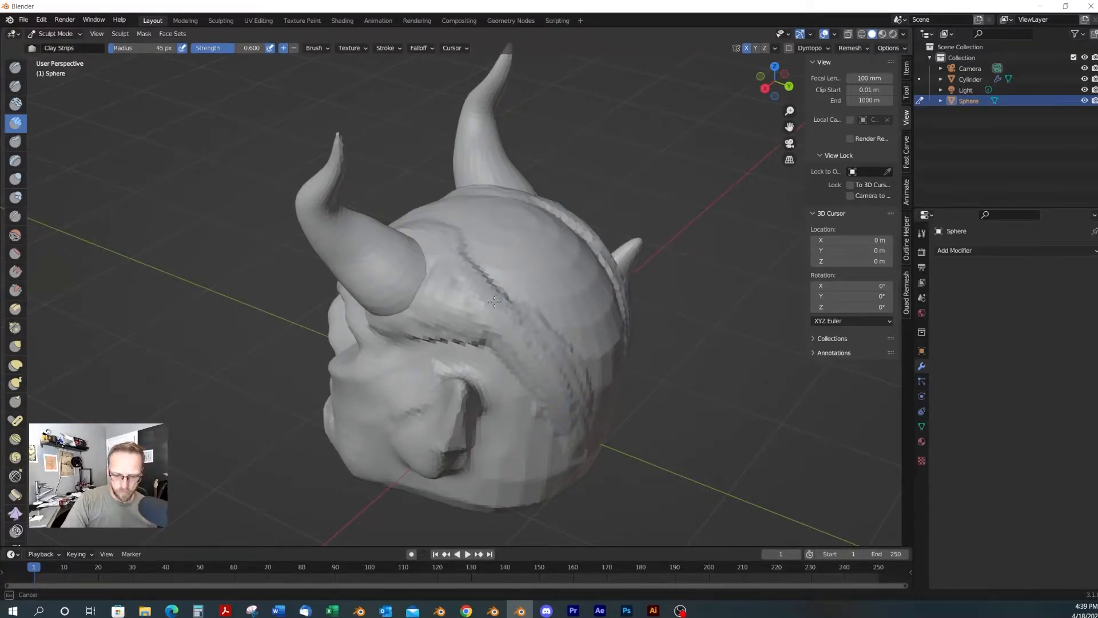
# Build up the forehead in front of the horns, the brow ridges and the cheekbones with Clay Strips
pyautogui.moveTo(509, 311); pyautogui.dragTo(547, 189, button='middle')
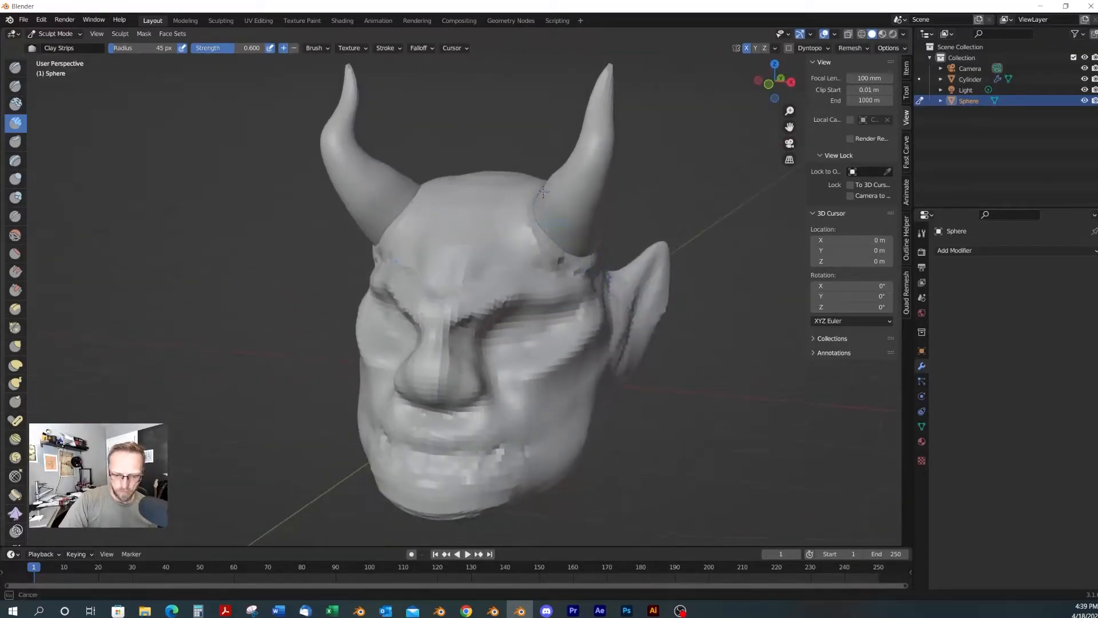
pyautogui.moveTo(634, 280)
pyautogui.mouseDown(button='middle')
pyautogui.moveTo(586, 306)
pyautogui.moveTo(543, 289)
pyautogui.moveTo(613, 318)
pyautogui.moveTo(632, 284)
pyautogui.mouseUp(button='middle')
pyautogui.keyDown('alt'); pyautogui.moveTo(592, 283); pyautogui.dragTo(586, 284); pyautogui.keyUp('alt')
pyautogui.moveTo(485, 307); pyautogui.dragTo(524, 312, button='middle')
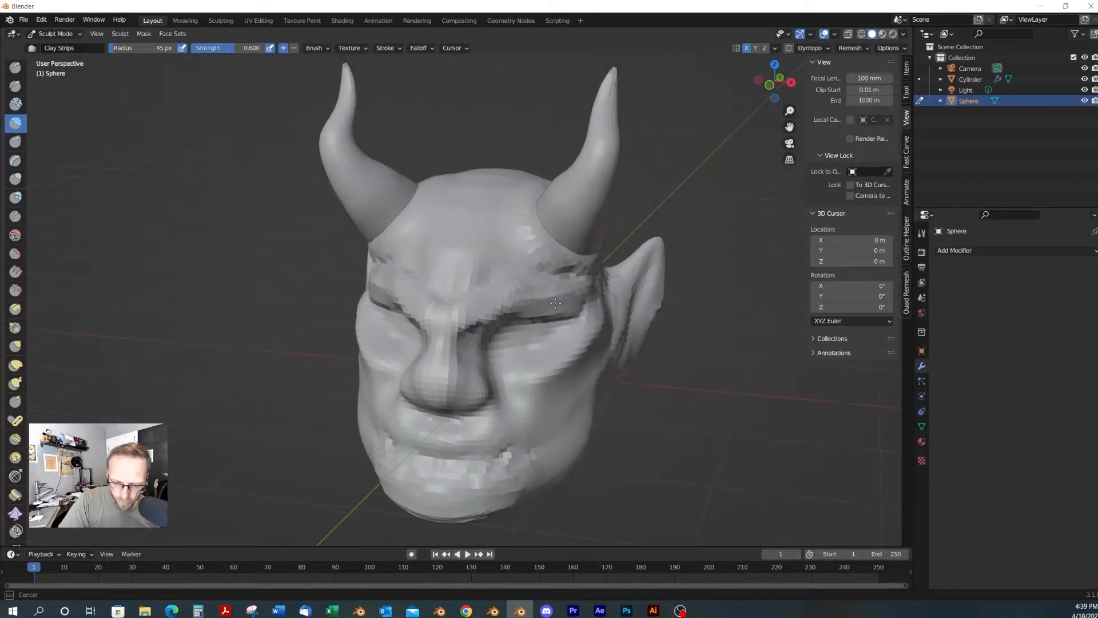
pyautogui.keyDown('alt'); pyautogui.moveTo(502, 321); pyautogui.dragTo(553, 322); pyautogui.keyUp('alt')
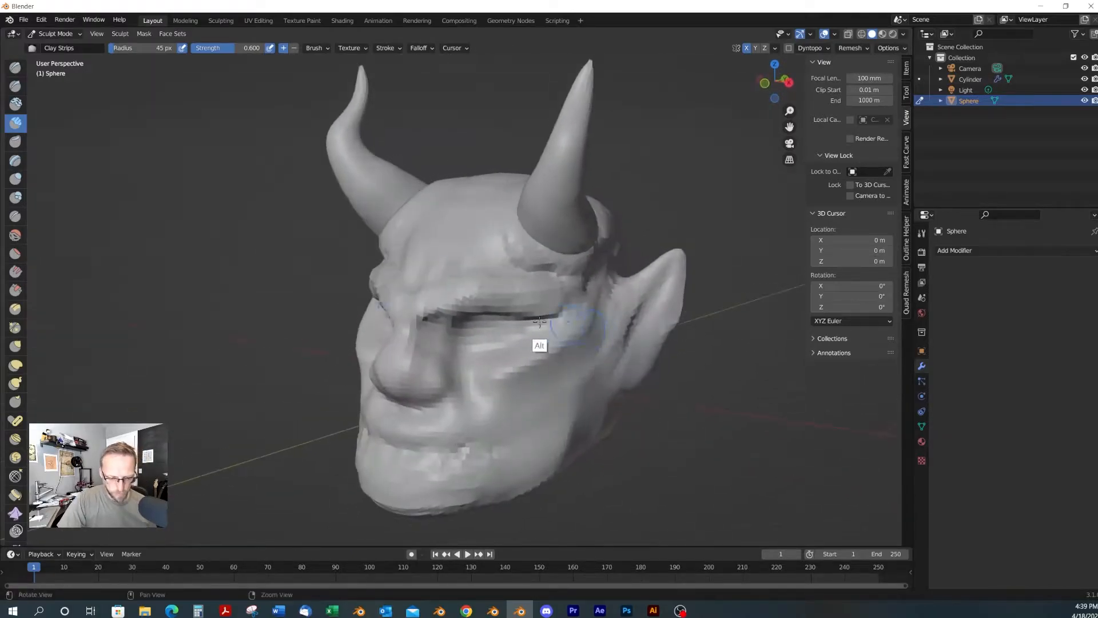
pyautogui.moveTo(533, 300)
pyautogui.mouseDown(button='middle')
pyautogui.moveTo(572, 368)
pyautogui.moveTo(454, 353)
pyautogui.moveTo(502, 397)
pyautogui.moveTo(398, 369)
pyautogui.moveTo(507, 397)
pyautogui.moveTo(544, 382)
pyautogui.moveTo(540, 366)
pyautogui.mouseUp(button='middle')
# Adjust the brow and nose bridge with the Grab brush, setting its radius to 76 px and then 90 px
pyautogui.press('g')
pyautogui.press('f')
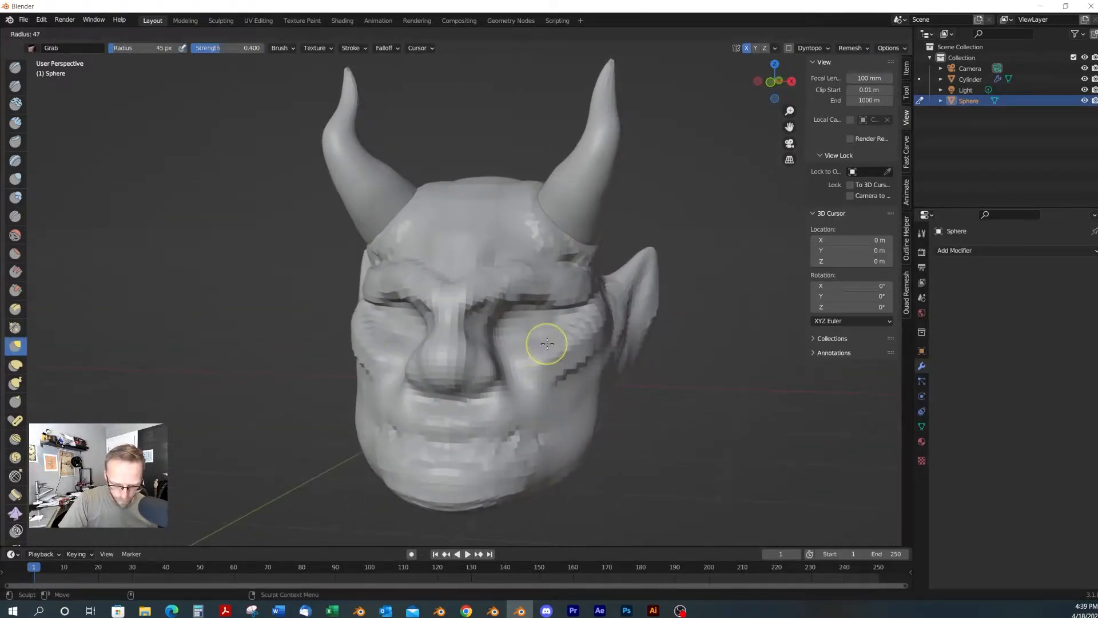
pyautogui.click(559, 337)
pyautogui.moveTo(490, 324)
pyautogui.keyDown('alt'); pyautogui.mouseDown()
pyautogui.moveTo(503, 328)
pyautogui.moveTo(495, 318)
pyautogui.mouseUp(); pyautogui.keyUp('alt')
pyautogui.press('f')
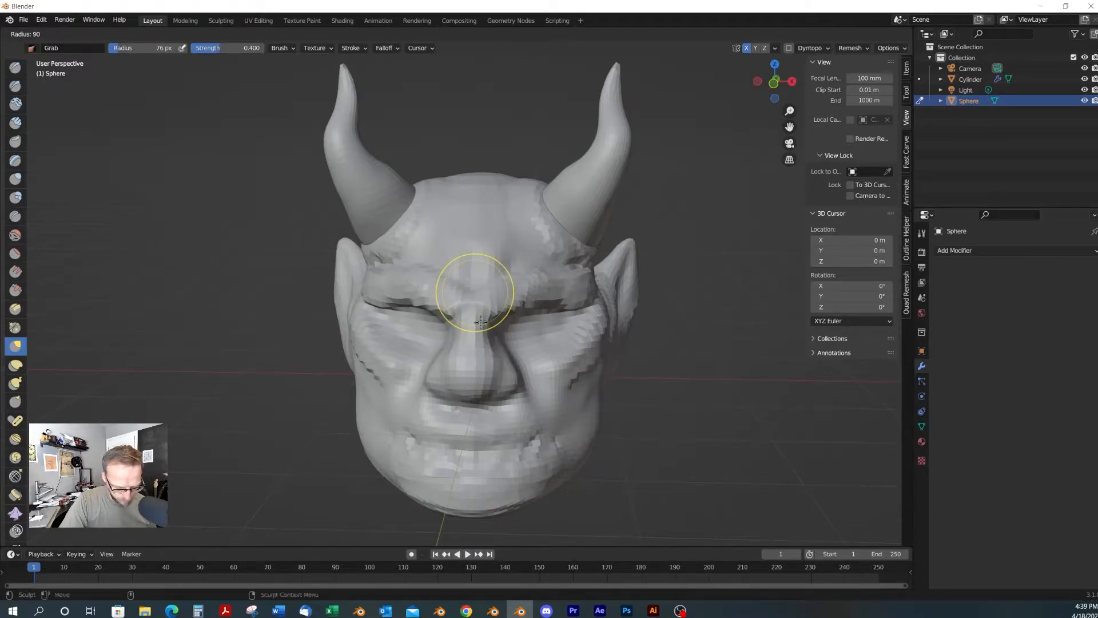
pyautogui.click(481, 322)
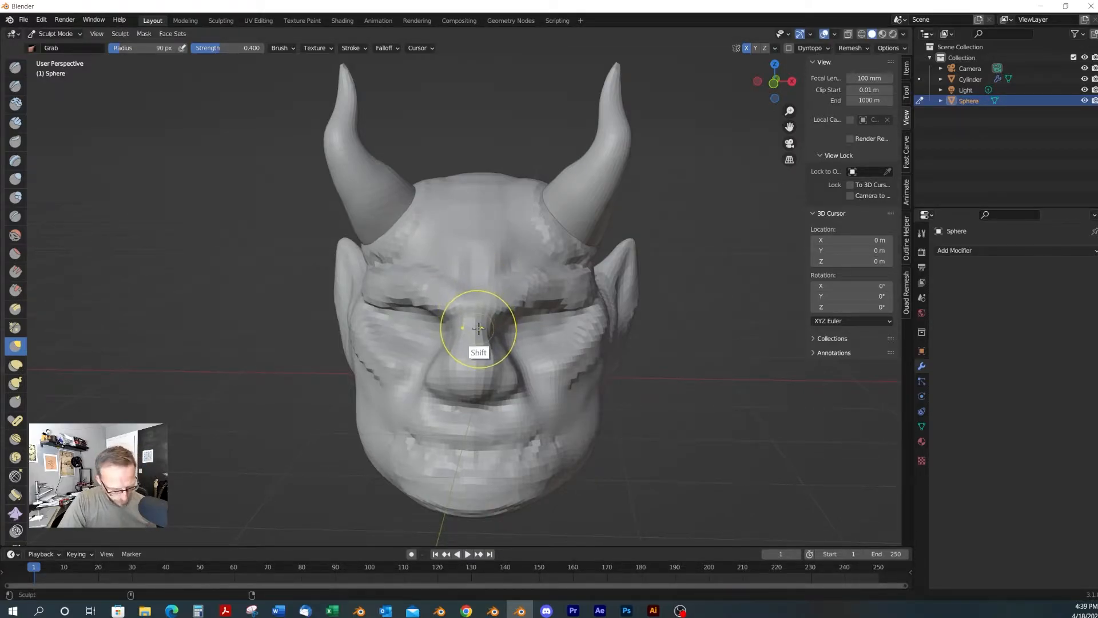
# Carve furrows around the nose bridge and between the brows with Draw Sharp at a 56 px radius
pyautogui.hotkey('shift', 'space')
pyautogui.press('1')
pyautogui.press('f')
pyautogui.click(478, 318)
pyautogui.moveTo(477, 323); pyautogui.dragTo(475, 331)
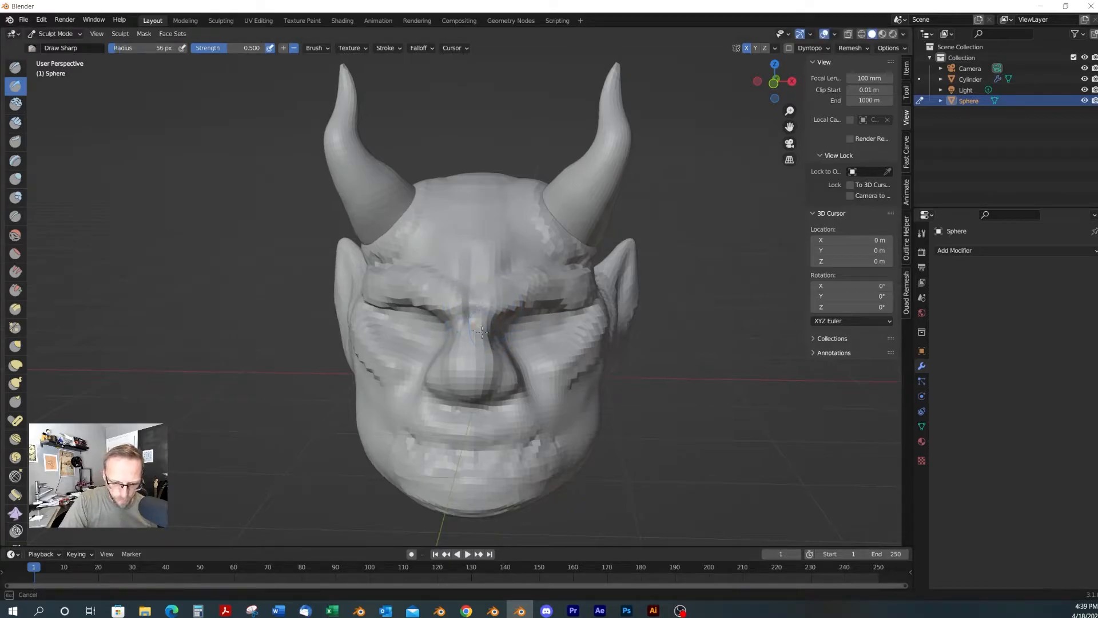
pyautogui.moveTo(480, 208)
pyautogui.mouseDown(button='middle')
pyautogui.moveTo(515, 350)
pyautogui.moveTo(430, 312)
pyautogui.mouseUp(button='middle')
# Cut sharp creases along the eyes, cheekbones and nostrils with the Draw Sharp brush
pyautogui.moveTo(494, 324)
pyautogui.mouseDown(button='middle')
pyautogui.moveTo(531, 328)
pyautogui.moveTo(505, 365)
pyautogui.moveTo(491, 317)
pyautogui.moveTo(465, 330)
pyautogui.mouseUp(button='middle')
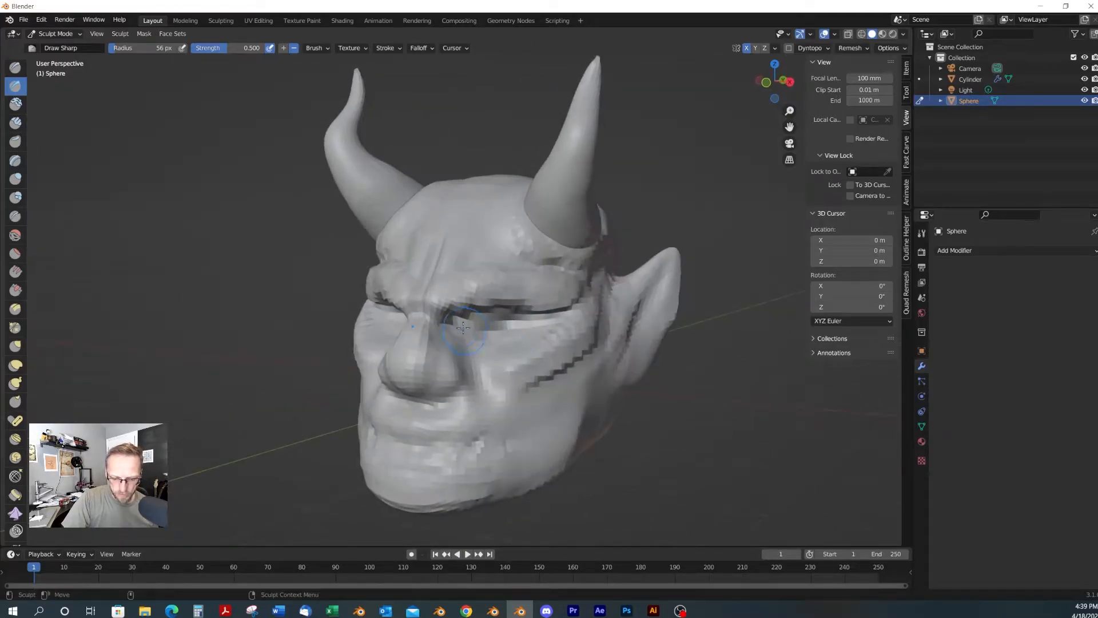
pyautogui.moveTo(466, 389); pyautogui.dragTo(410, 354, button='middle')
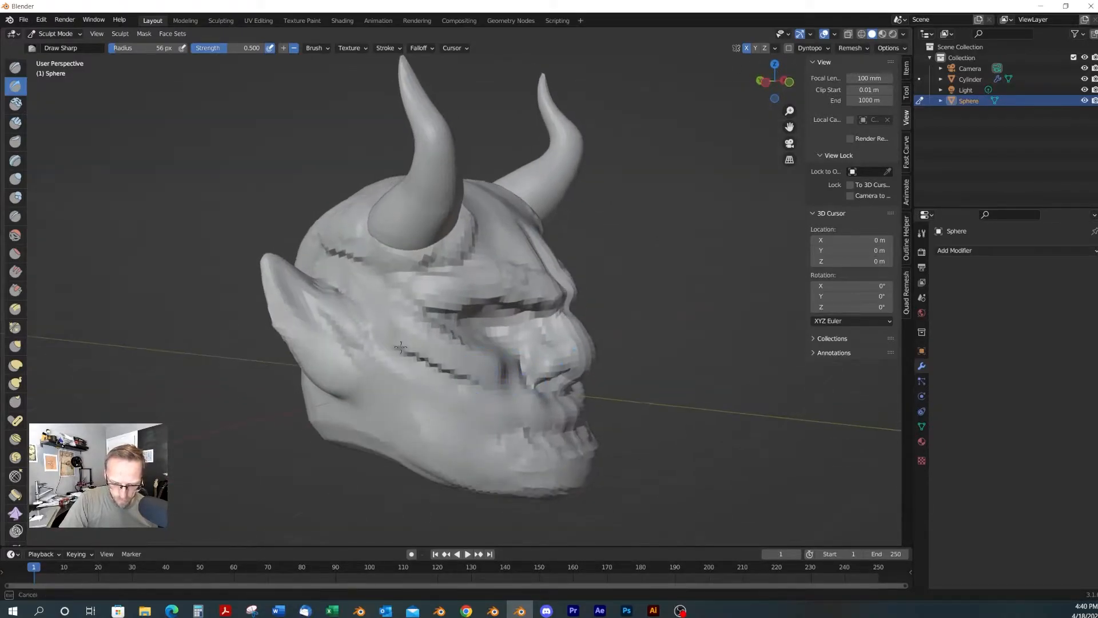
pyautogui.moveTo(607, 388); pyautogui.dragTo(483, 391, button='middle')
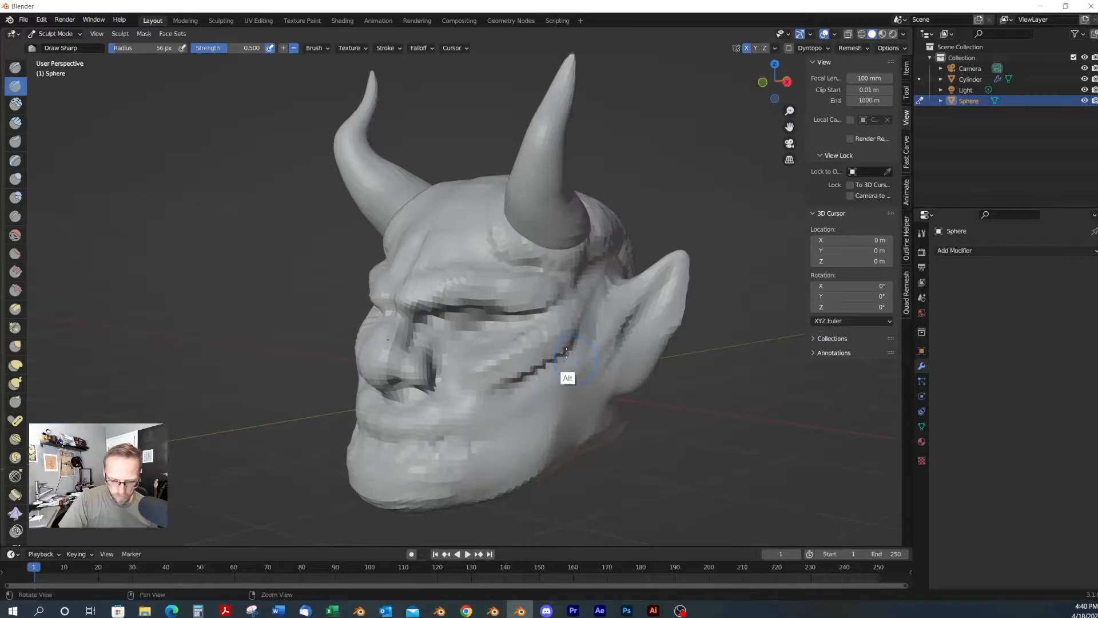
# Carve the line between the lips out to the mouth corners with the Draw Sharp brush
pyautogui.moveTo(575, 358); pyautogui.dragTo(577, 354, button='middle')
pyautogui.moveTo(503, 390); pyautogui.dragTo(553, 426, button='middle')
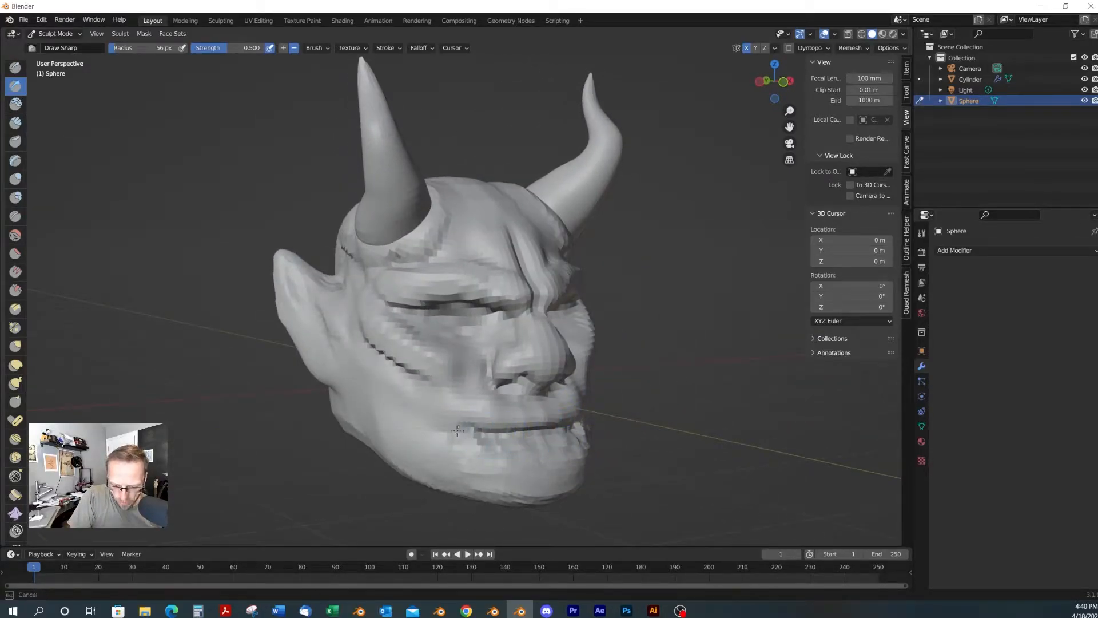
pyautogui.keyDown('alt'); pyautogui.moveTo(554, 433); pyautogui.dragTo(496, 446, button='middle'); pyautogui.keyUp('alt')
pyautogui.moveTo(545, 390)
pyautogui.keyDown('alt'); pyautogui.mouseDown(button='middle')
pyautogui.moveTo(482, 380)
pyautogui.moveTo(530, 400)
pyautogui.moveTo(684, 407)
pyautogui.moveTo(668, 399)
pyautogui.mouseUp(button='middle'); pyautogui.keyUp('alt')
# Adjust the shape of the mouth and jaw with the Grab brush at a 179 px radius
pyautogui.press('g')
pyautogui.press('f')
pyautogui.click(657, 331)
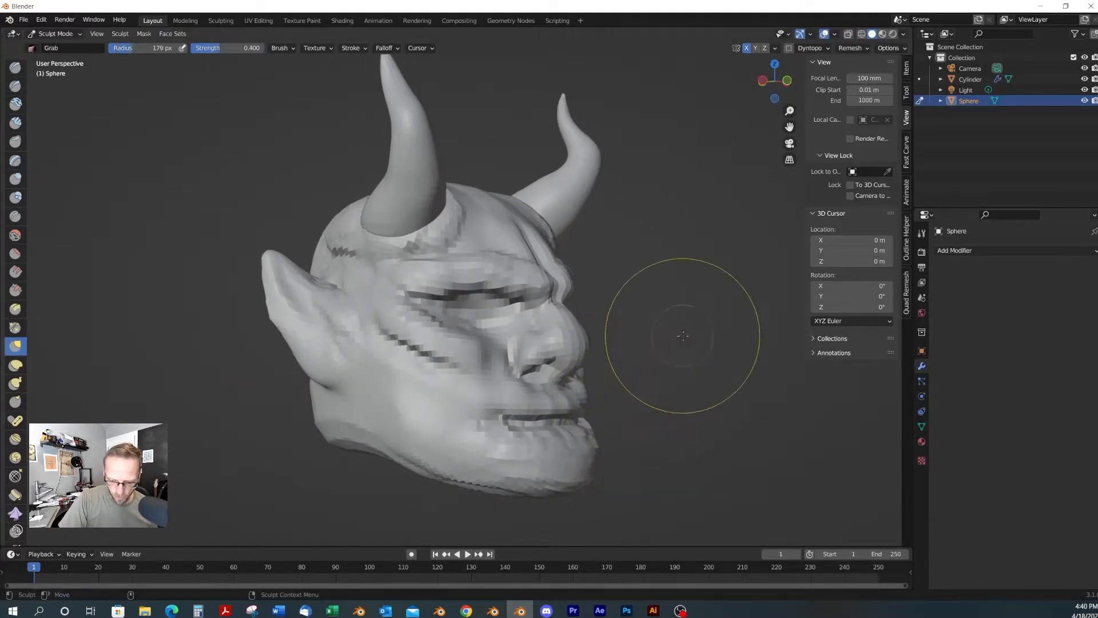
pyautogui.keyDown('alt'); pyautogui.moveTo(657, 331); pyautogui.dragTo(560, 327, button='middle'); pyautogui.keyUp('alt')
pyautogui.scroll(2, 561, 332)
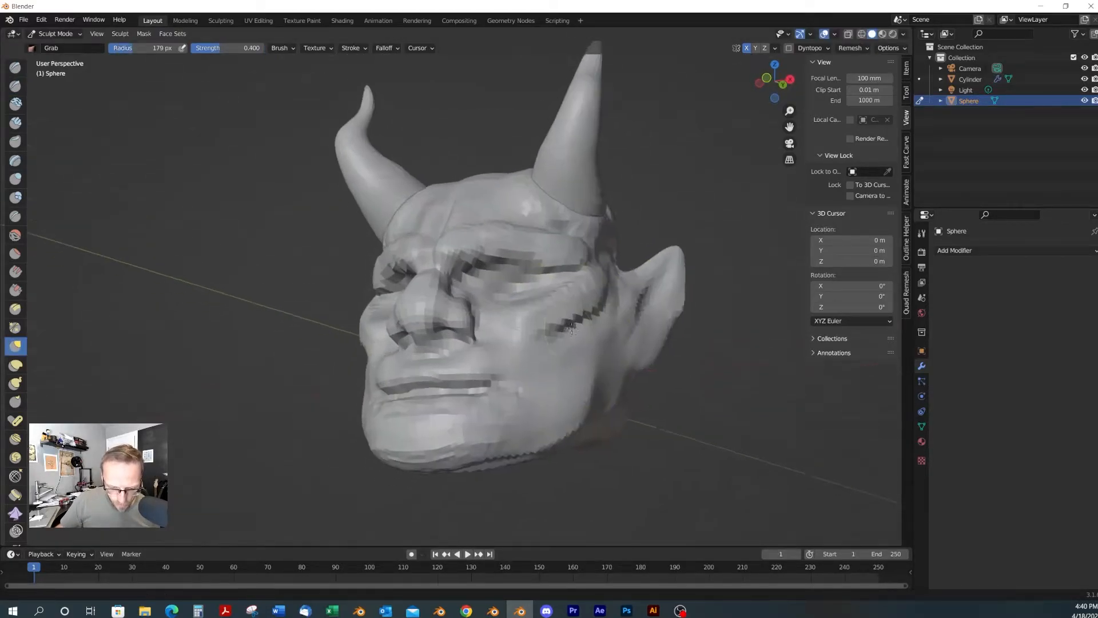
pyautogui.moveTo(470, 481)
pyautogui.keyDown('alt'); pyautogui.mouseDown(button='middle')
pyautogui.moveTo(461, 436)
pyautogui.moveTo(455, 480)
pyautogui.moveTo(504, 433)
pyautogui.moveTo(514, 466)
pyautogui.moveTo(540, 413)
pyautogui.moveTo(652, 416)
pyautogui.moveTo(627, 418)
pyautogui.moveTo(573, 363)
pyautogui.moveTo(392, 405)
pyautogui.moveTo(454, 429)
pyautogui.moveTo(509, 366)
pyautogui.mouseUp(button='middle'); pyautogui.keyUp('alt')
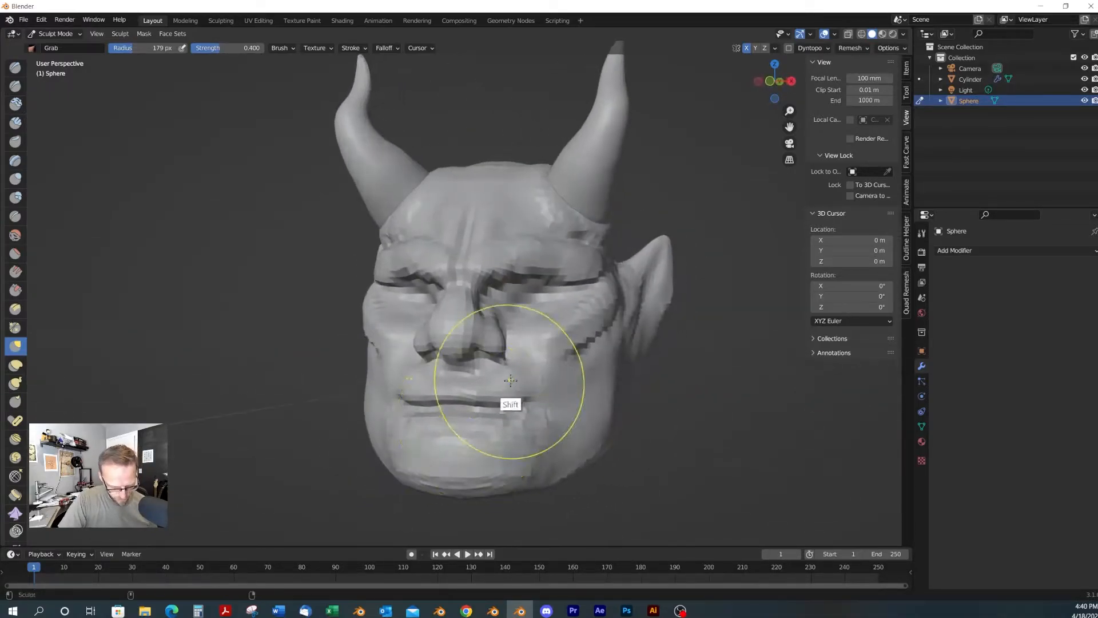
# Build up the chin and the area below the lower lip with Clay Strips at 68 px and 76 px radii
pyautogui.press('c')
pyautogui.keyDown('alt'); pyautogui.moveTo(506, 410); pyautogui.dragTo(586, 410, button='middle'); pyautogui.keyUp('alt')
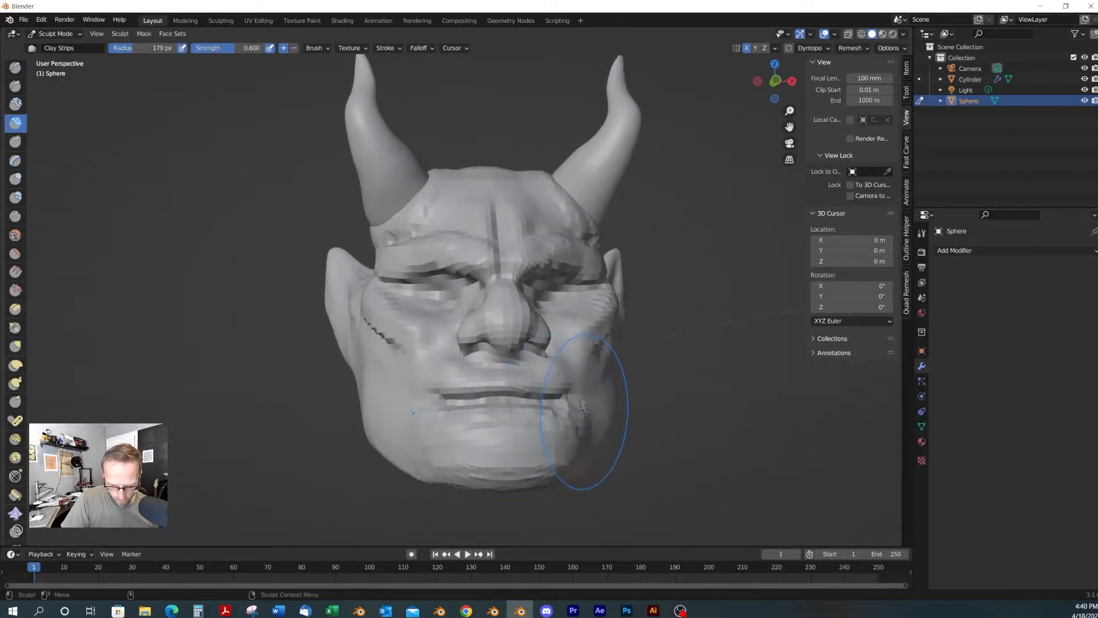
pyautogui.press('s')
pyautogui.click(600, 427)
pyautogui.keyDown('alt'); pyautogui.moveTo(529, 445); pyautogui.dragTo(574, 437); pyautogui.keyUp('alt')
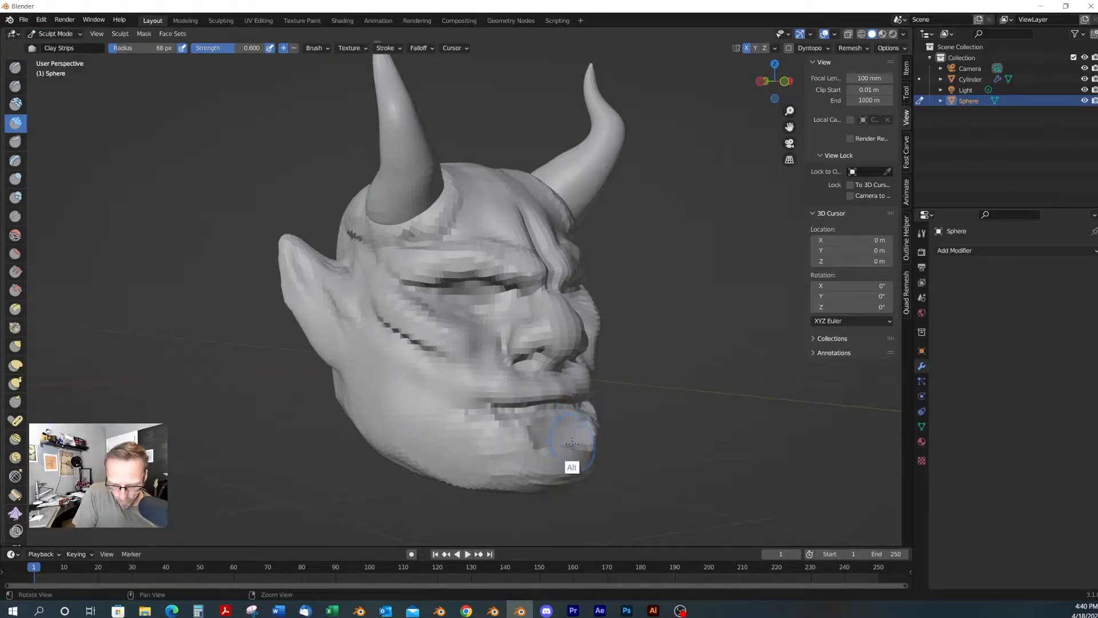
pyautogui.keyDown('alt'); pyautogui.moveTo(572, 444); pyautogui.dragTo(543, 441, button='middle'); pyautogui.keyUp('alt')
pyautogui.press('f')
pyautogui.click(504, 434)
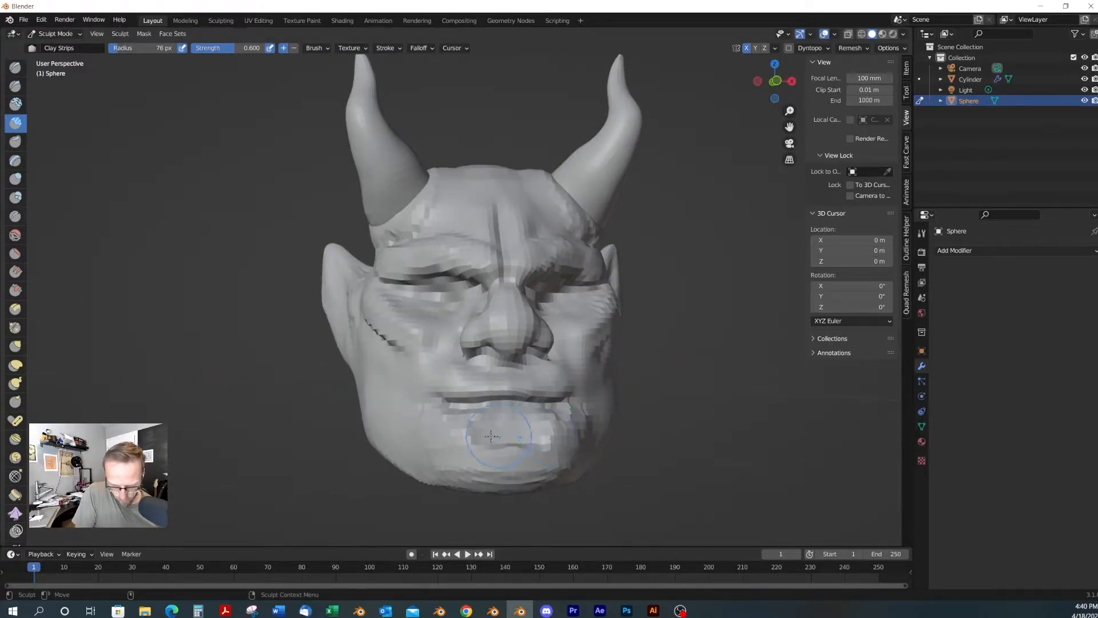
# Sculpt skin folds from the nose past the mouth corners towards the chin with Clay Strips at a 27 px radius
pyautogui.press('f')
pyautogui.click(544, 444)
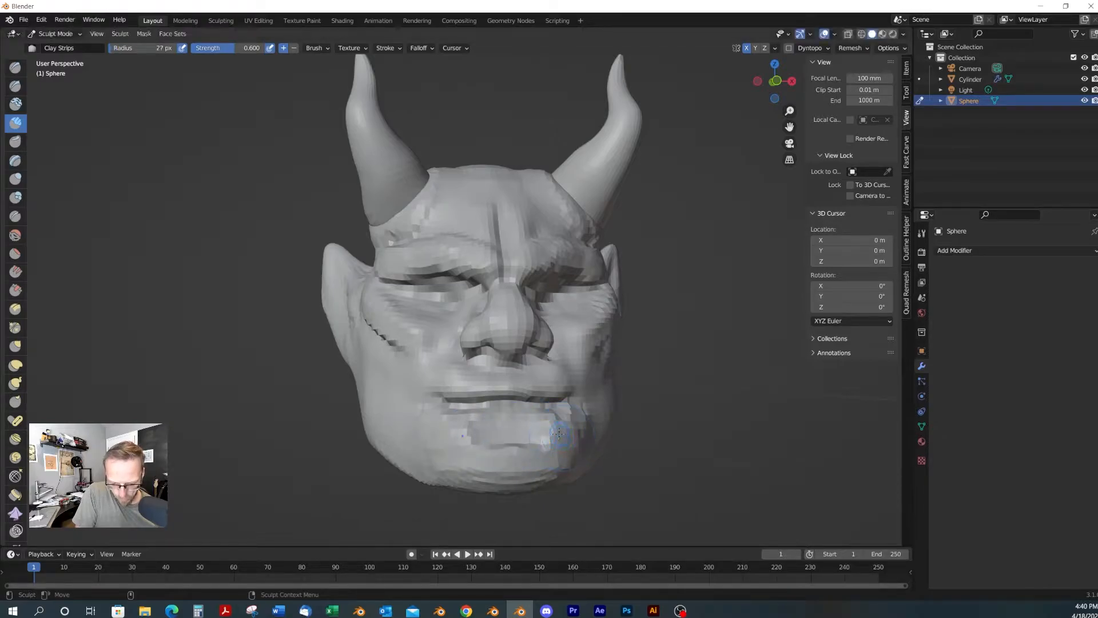
pyautogui.moveTo(508, 417)
pyautogui.mouseDown(button='middle')
pyautogui.moveTo(507, 434)
pyautogui.moveTo(422, 439)
pyautogui.moveTo(454, 439)
pyautogui.mouseUp(button='middle')
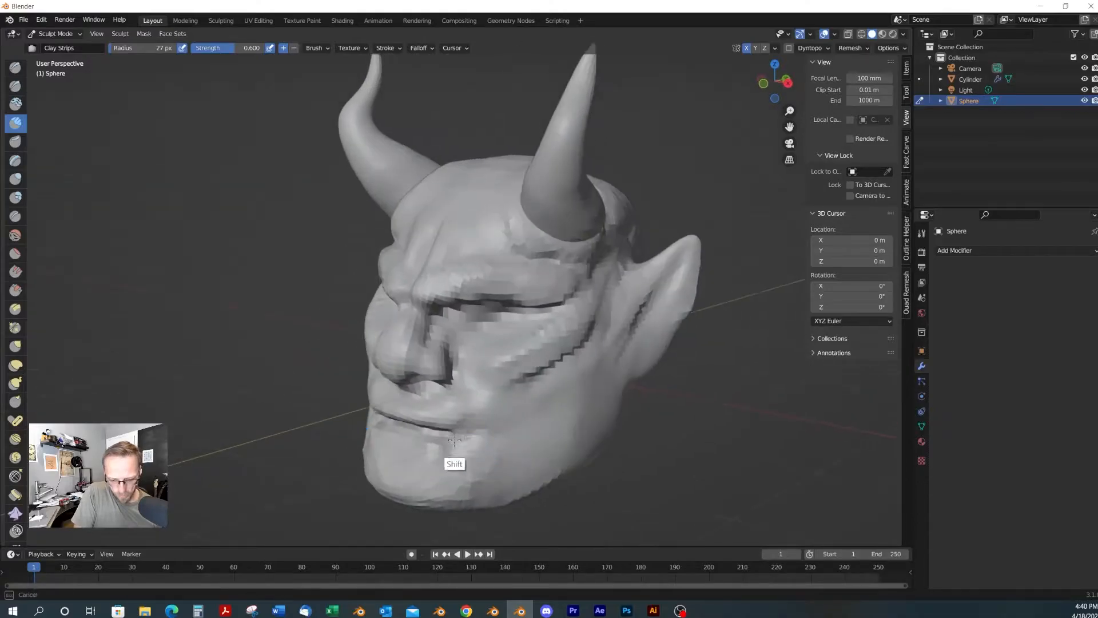
pyautogui.moveTo(465, 398)
pyautogui.mouseDown(button='middle')
pyautogui.moveTo(456, 424)
pyautogui.moveTo(510, 409)
pyautogui.moveTo(538, 377)
pyautogui.mouseUp(button='middle')
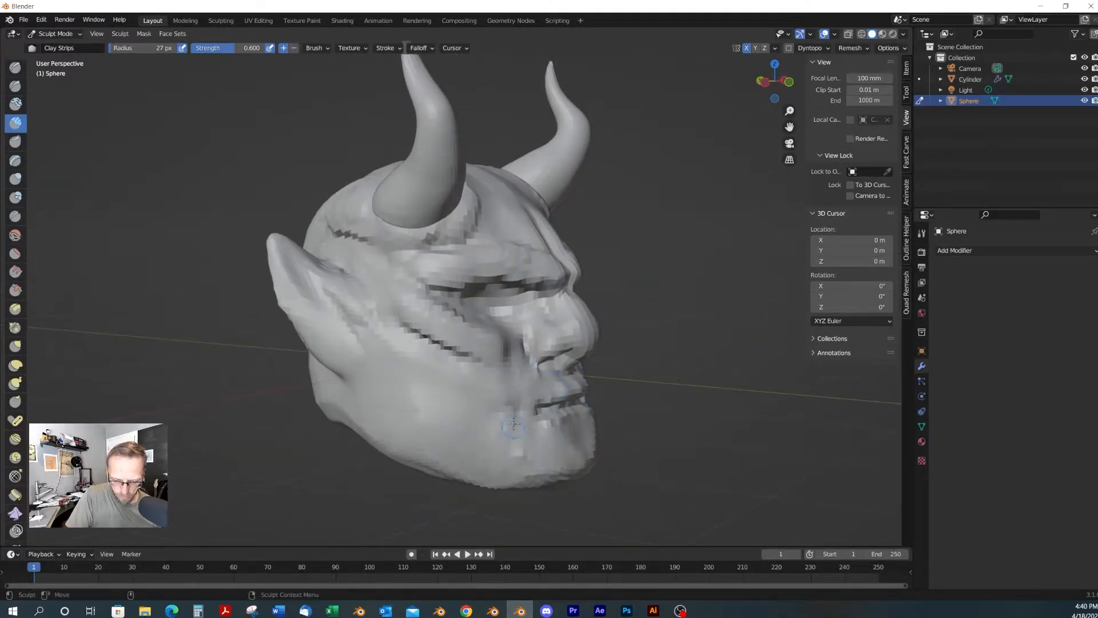
pyautogui.keyDown('ctrl'); pyautogui.moveTo(525, 403); pyautogui.dragTo(518, 405); pyautogui.keyUp('ctrl')
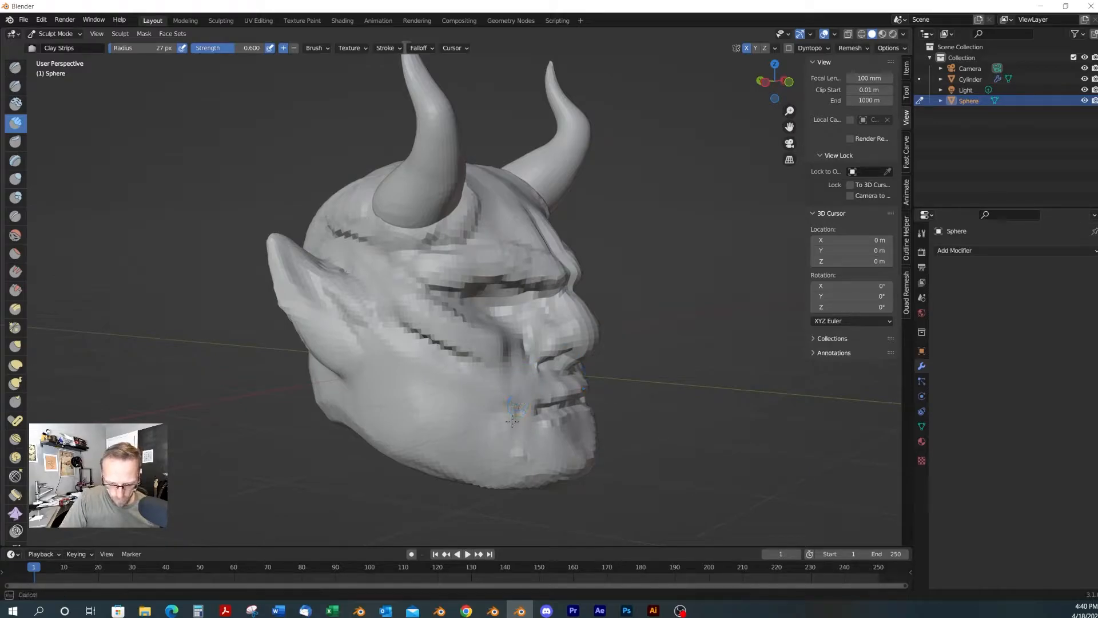
pyautogui.moveTo(517, 411); pyautogui.dragTo(479, 370, button='middle')
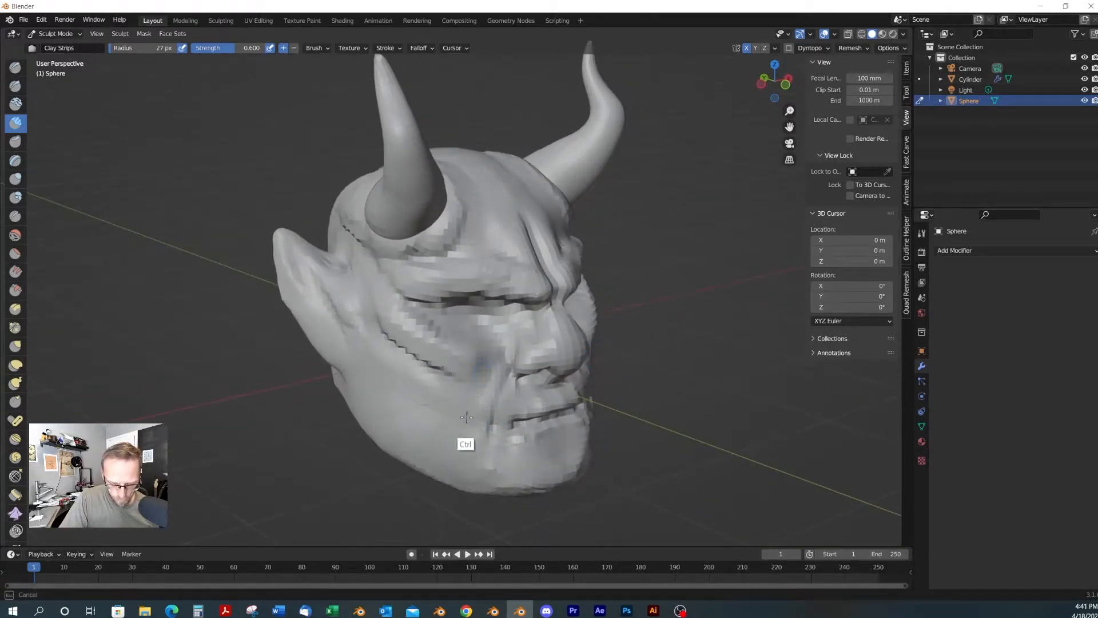
pyautogui.moveTo(464, 431)
pyautogui.mouseDown(button='middle')
pyautogui.moveTo(551, 430)
pyautogui.moveTo(579, 392)
pyautogui.moveTo(553, 386)
pyautogui.moveTo(539, 363)
pyautogui.mouseUp(button='middle')
# Sharpen the folds beside the nose and mouth with the Draw Sharp brush at a 27 px radius
pyautogui.hotkey('shift', 'space')
pyautogui.press('2')
pyautogui.moveTo(539, 363); pyautogui.dragTo(538, 362)
pyautogui.moveTo(517, 359); pyautogui.dragTo(577, 392, button='middle')
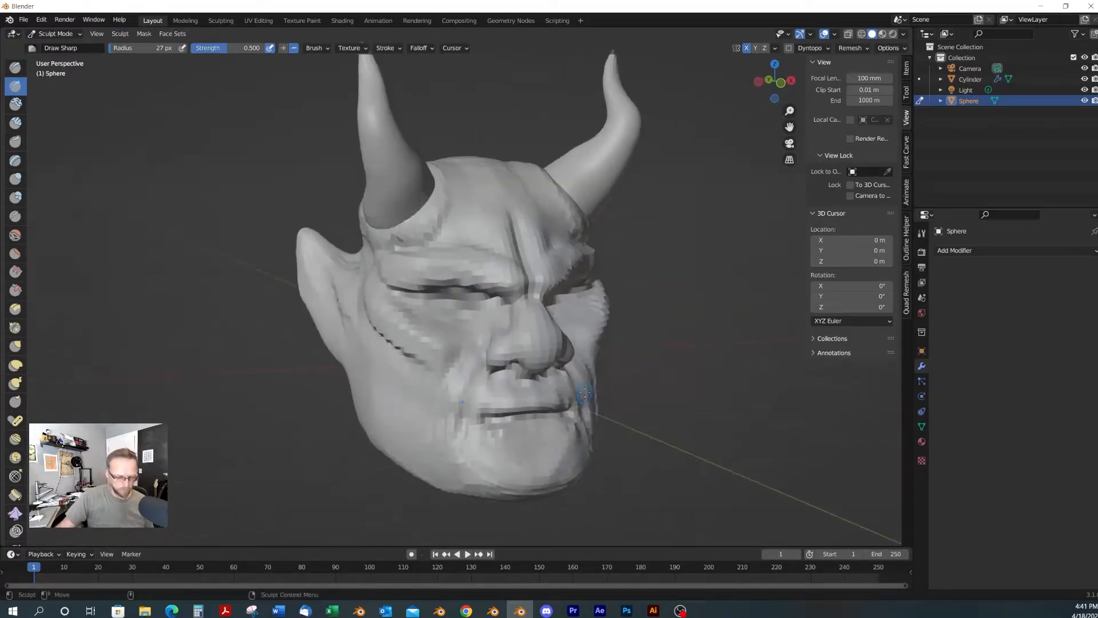
# Remesh the head with a smaller voxel size for finer sculpting detail
pyautogui.scroll(-3, 549, 343)
pyautogui.moveTo(592, 349); pyautogui.dragTo(527, 350, button='middle')
pyautogui.press('r')
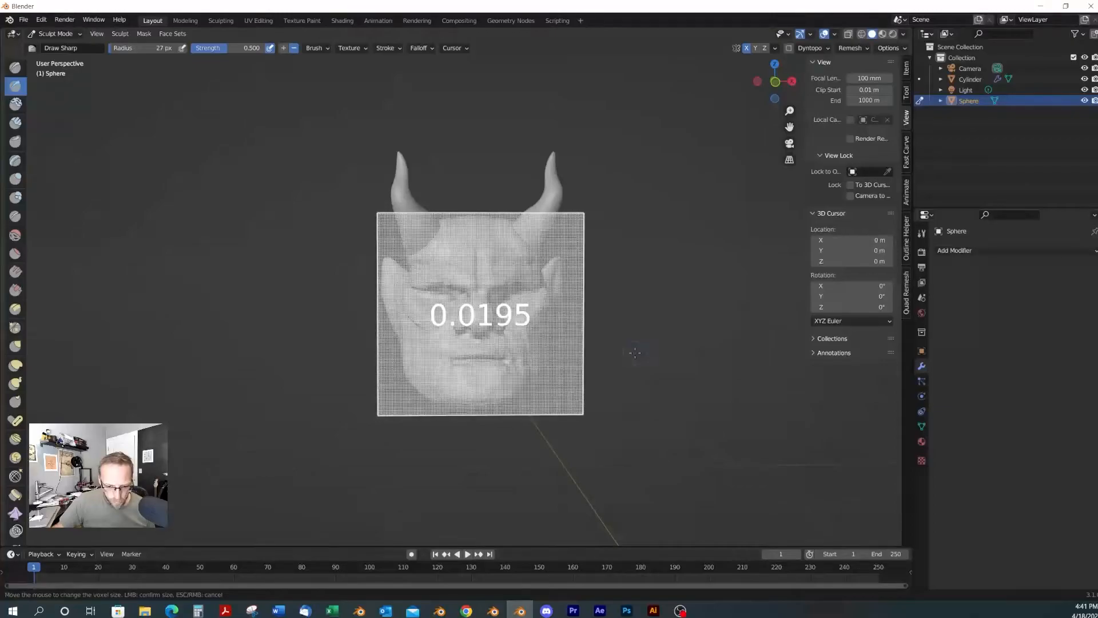
pyautogui.click(690, 358)
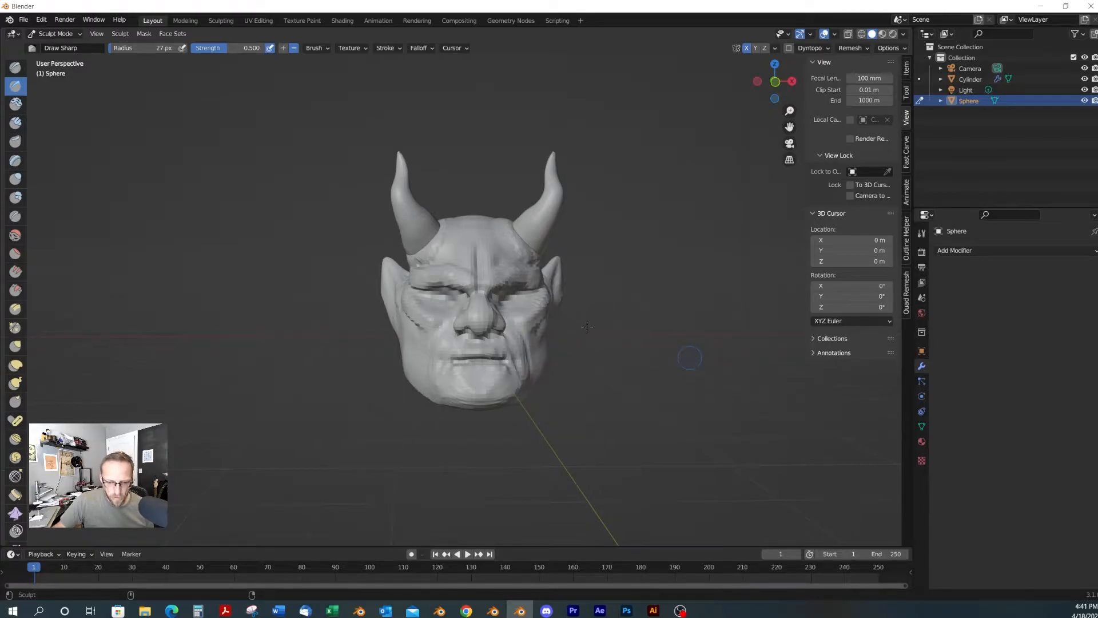
pyautogui.scroll(4, 558, 318)
pyautogui.moveTo(578, 328)
pyautogui.keyDown('alt'); pyautogui.mouseDown()
pyautogui.moveTo(509, 332)
pyautogui.moveTo(598, 343)
pyautogui.moveTo(540, 357)
pyautogui.moveTo(624, 364)
pyautogui.mouseUp(); pyautogui.keyUp('alt')
pyautogui.scroll(-4, 591, 353)
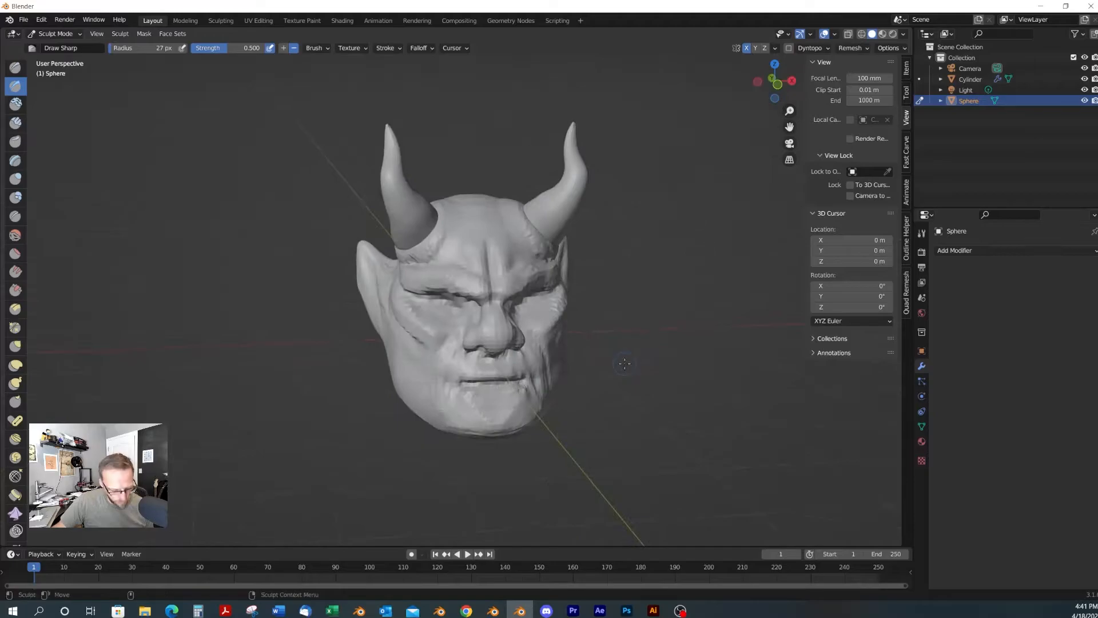
# Switch to Object Mode and add a UV sphere at the scene origin for the eyeball
pyautogui.press('4')
pyautogui.click(618, 330)
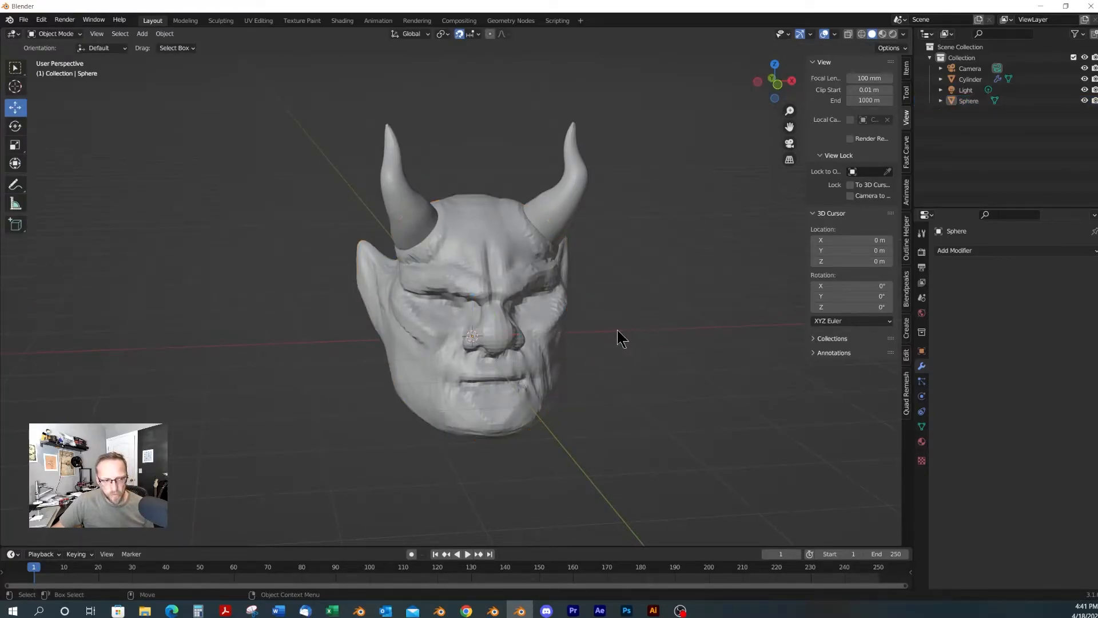
pyautogui.moveTo(615, 330)
pyautogui.keyDown('alt'); pyautogui.mouseDown()
pyautogui.moveTo(601, 335)
pyautogui.moveTo(728, 304)
pyautogui.moveTo(789, 323)
pyautogui.moveTo(563, 315)
pyautogui.moveTo(620, 316)
pyautogui.mouseUp(); pyautogui.keyUp('alt')
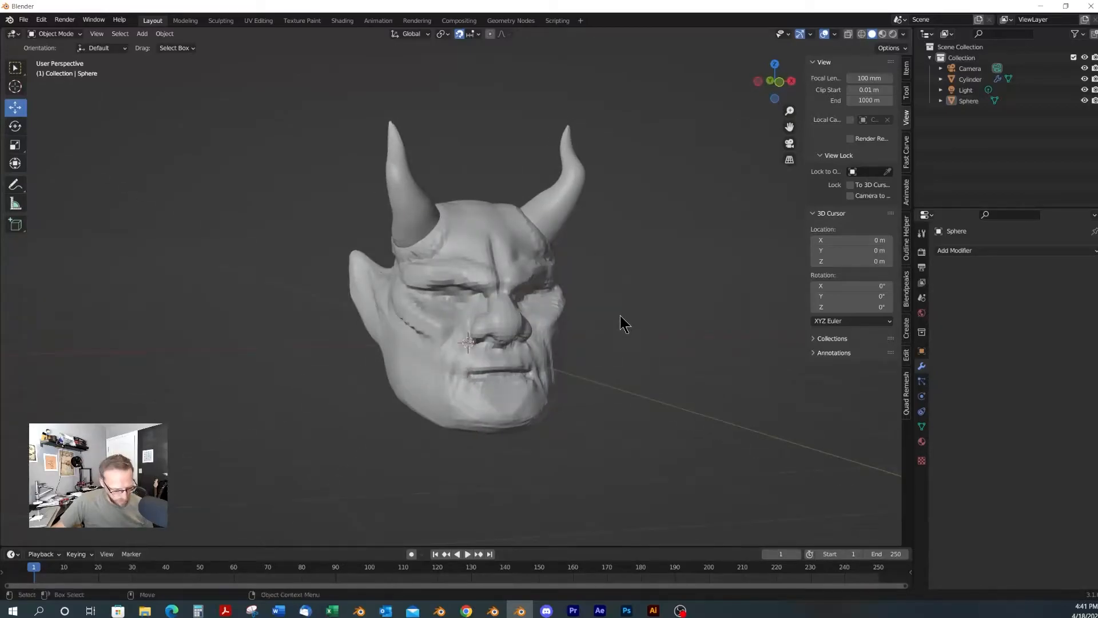
pyautogui.hotkey('shift', 'a')
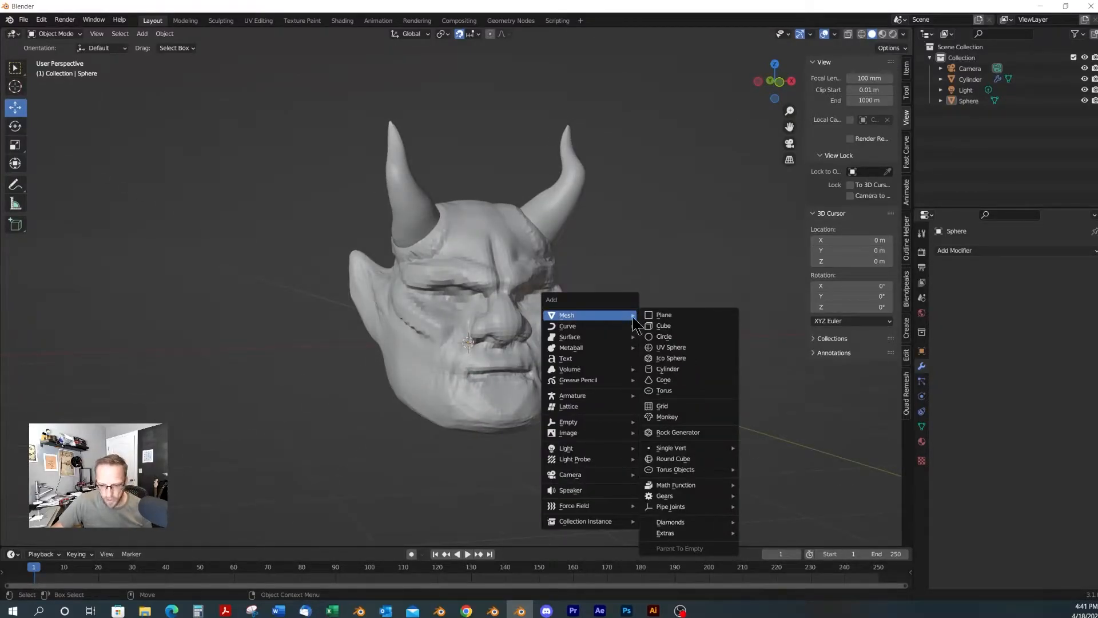
pyautogui.click(668, 348)
pyautogui.scroll(-2, 514, 299)
pyautogui.keyDown('alt'); pyautogui.moveTo(557, 320); pyautogui.dragTo(543, 338); pyautogui.keyUp('alt')
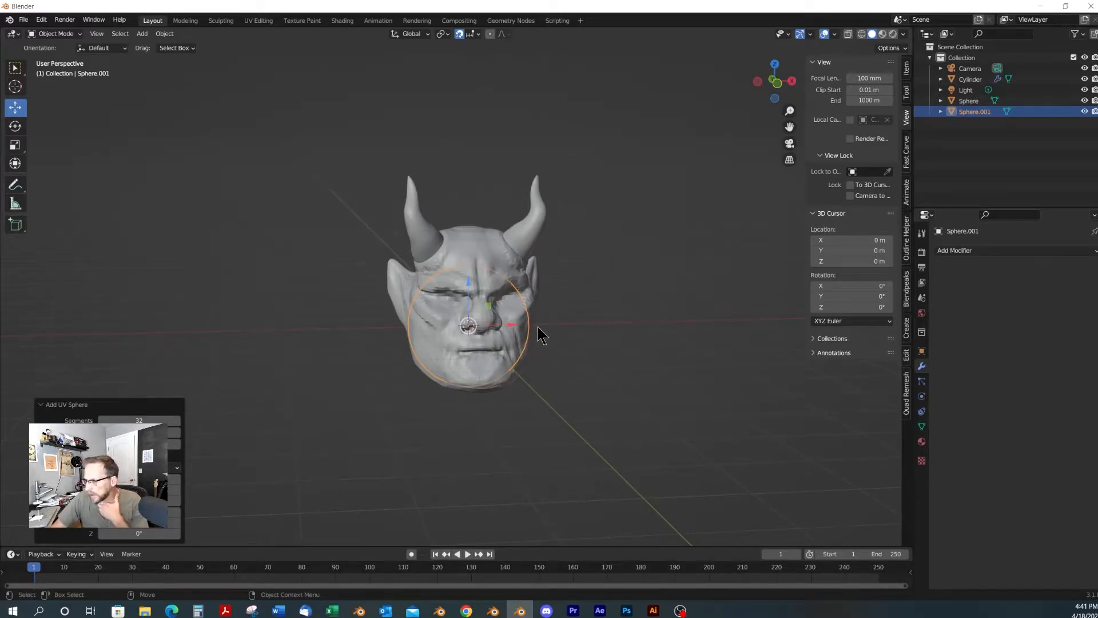
pyautogui.moveTo(528, 352)
pyautogui.mouseDown(button='middle')
pyautogui.moveTo(492, 378)
pyautogui.moveTo(543, 361)
pyautogui.mouseUp(button='middle')
# Move the new sphere's mesh upwards and sideways along X in Edit Mode until it is beside the head
pyautogui.press('Tab')
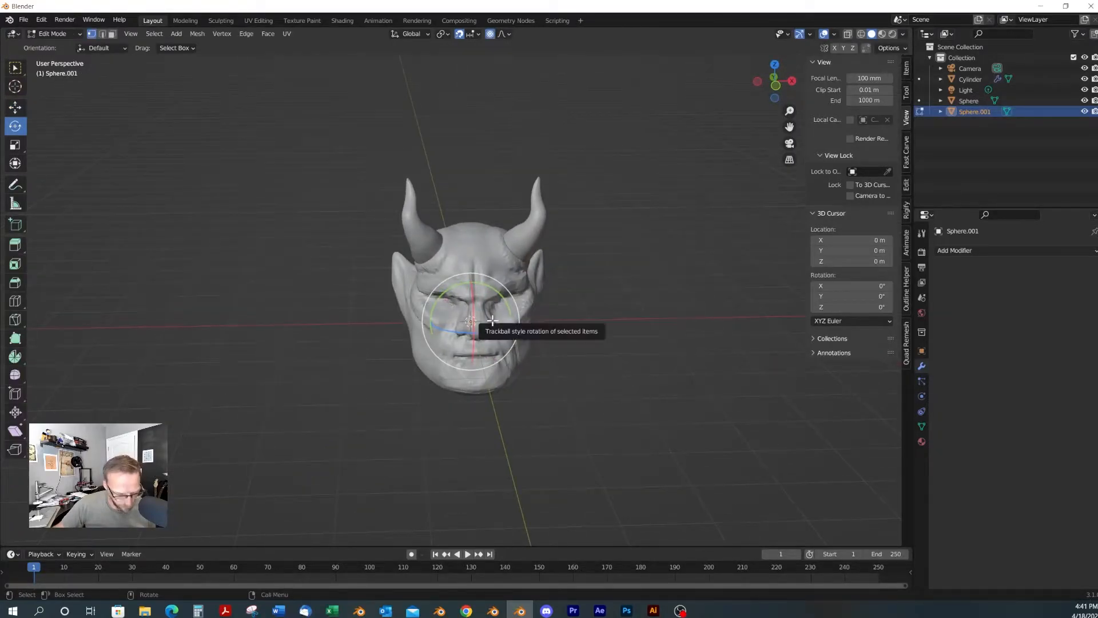
pyautogui.hotkey('shift', 'space')
pyautogui.press('g')
pyautogui.moveTo(472, 276); pyautogui.dragTo(477, 240)
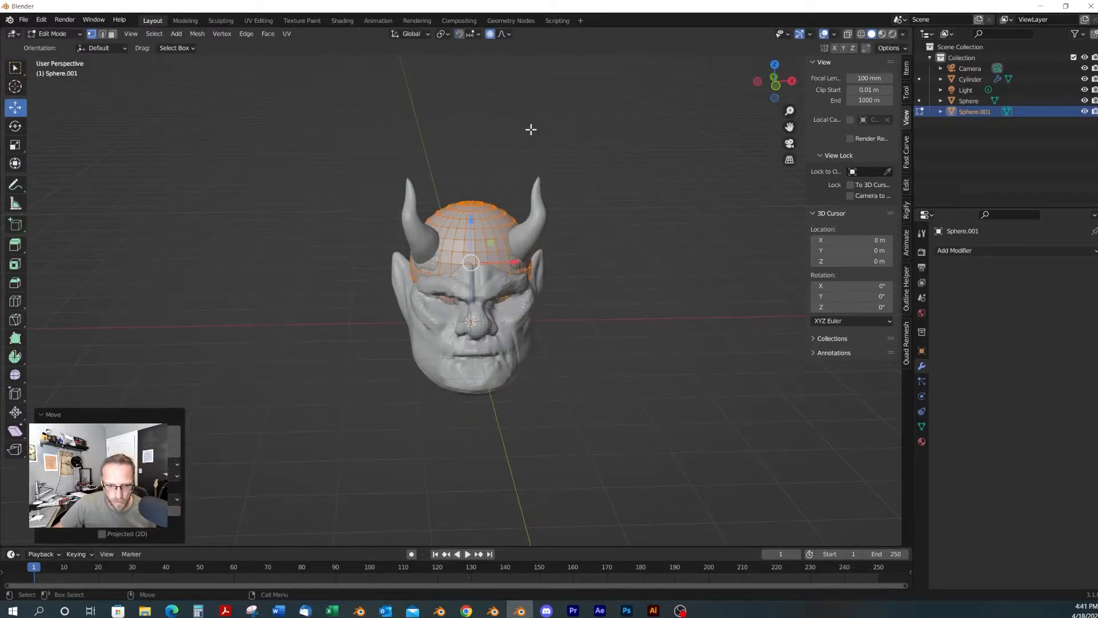
pyautogui.moveTo(515, 262); pyautogui.dragTo(610, 262)
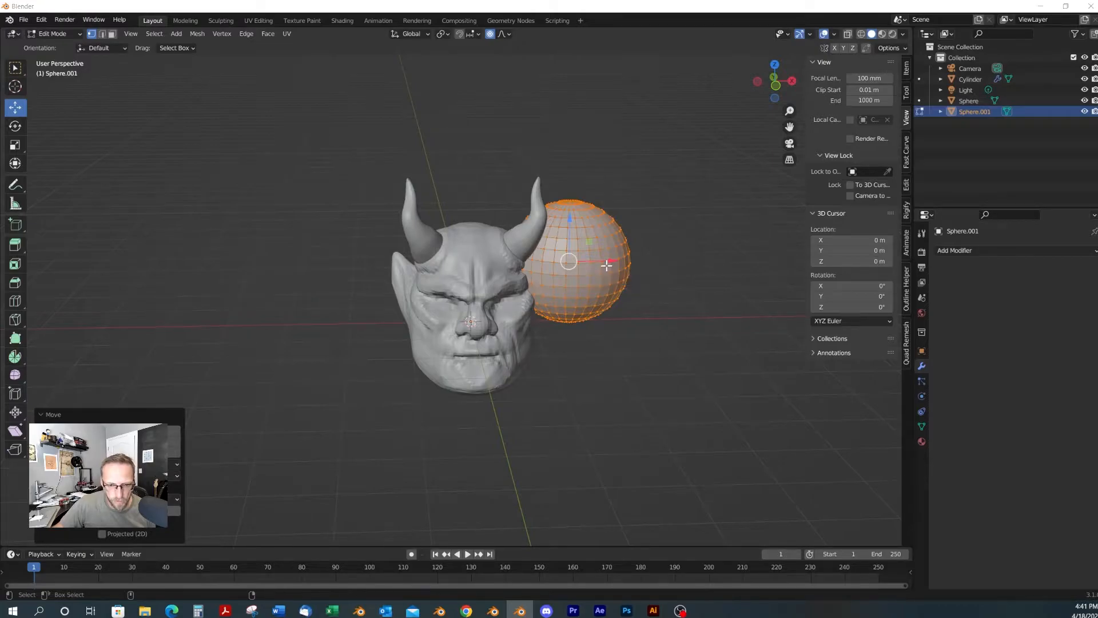
pyautogui.hotkey('ctrl', 'o')
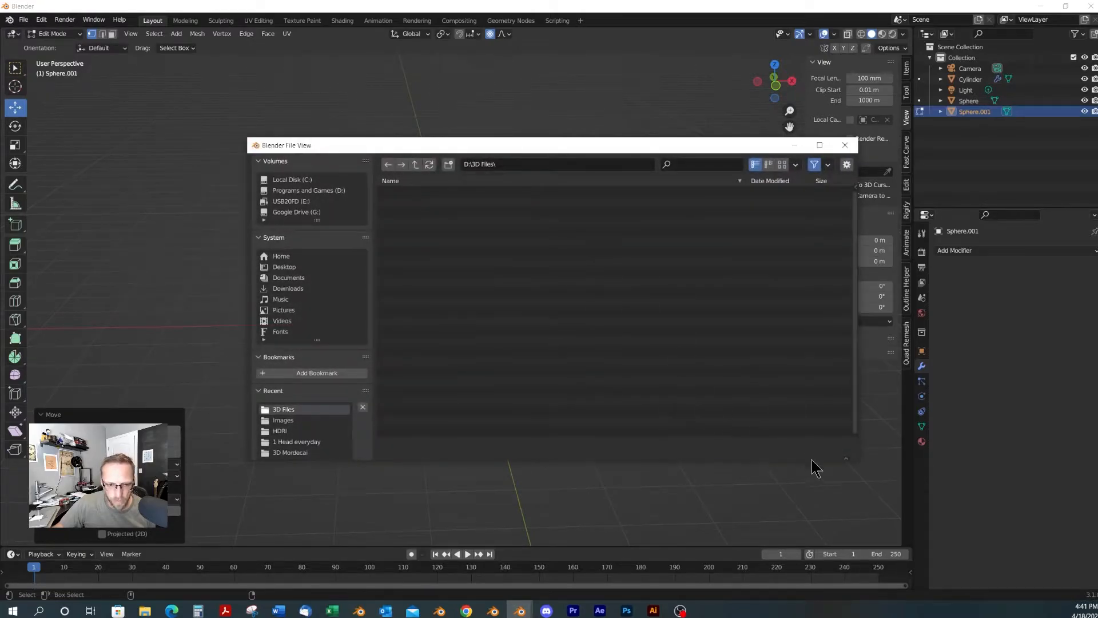
pyautogui.press('Escape')
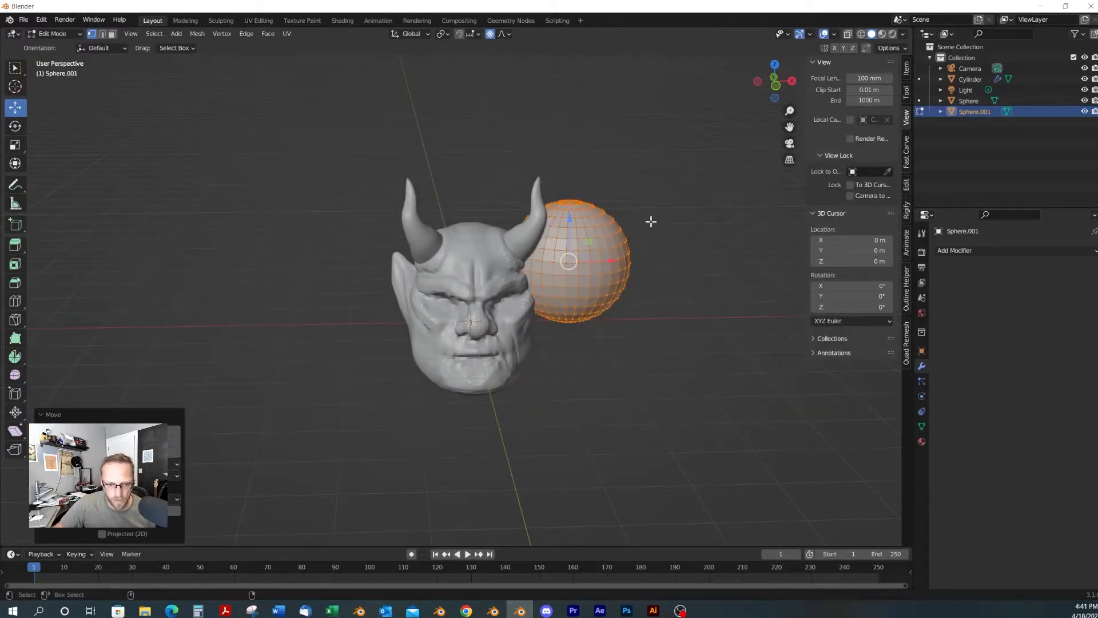
# Scale the sphere down to eyeball size and place it in the eye socket on the positive X side
pyautogui.keyDown('alt'); pyautogui.moveTo(601, 268); pyautogui.dragTo(503, 277); pyautogui.keyUp('alt')
pyautogui.moveTo(558, 300); pyautogui.dragTo(580, 263)
pyautogui.press('r')
pyautogui.press('w')
pyautogui.moveTo(612, 308); pyautogui.dragTo(539, 296)
pyautogui.keyDown('alt'); pyautogui.moveTo(538, 297); pyautogui.dragTo(468, 258); pyautogui.keyUp('alt')
pyautogui.keyDown('alt'); pyautogui.moveTo(567, 269); pyautogui.dragTo(638, 273); pyautogui.keyUp('alt')
pyautogui.press('e')
pyautogui.press('r')
pyautogui.press('s')
pyautogui.moveTo(508, 306); pyautogui.dragTo(506, 305)
pyautogui.keyDown('alt'); pyautogui.moveTo(508, 305); pyautogui.dragTo(549, 322); pyautogui.keyUp('alt')
pyautogui.press('w')
# Add a Mirror modifier on the X axis to the eyeball
pyautogui.click(955, 251)
pyautogui.click(888, 375)
pyautogui.scroll(3, 509, 314)
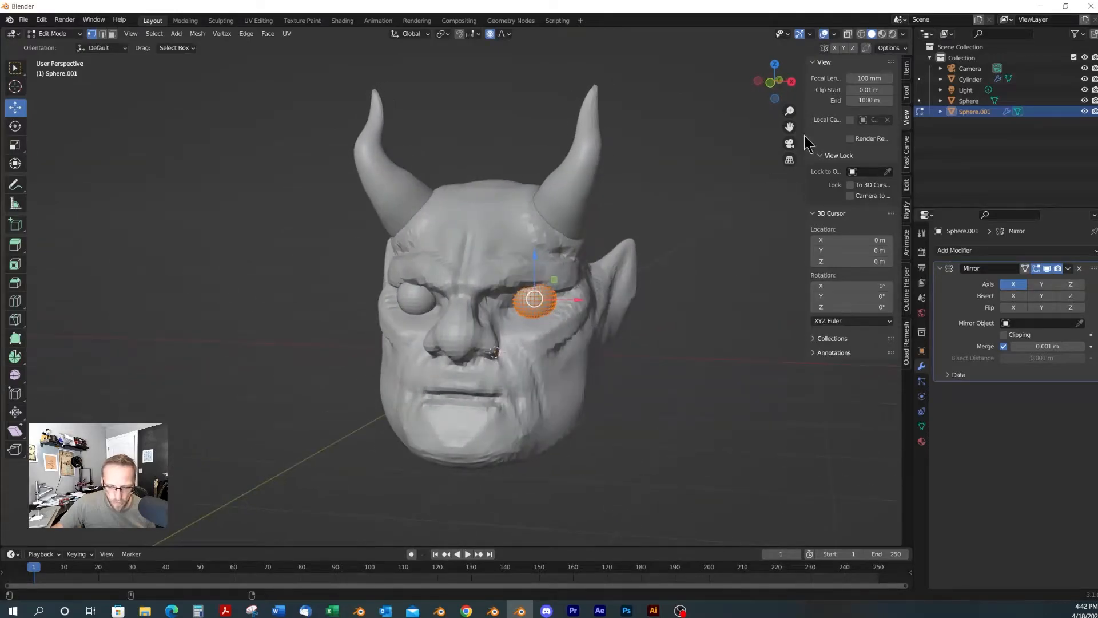
# Fine-tune the eyeball's size and position in the socket using the front and side views
pyautogui.click(770, 83)
pyautogui.moveTo(542, 294); pyautogui.dragTo(556, 304)
pyautogui.press('e')
pyautogui.press('r')
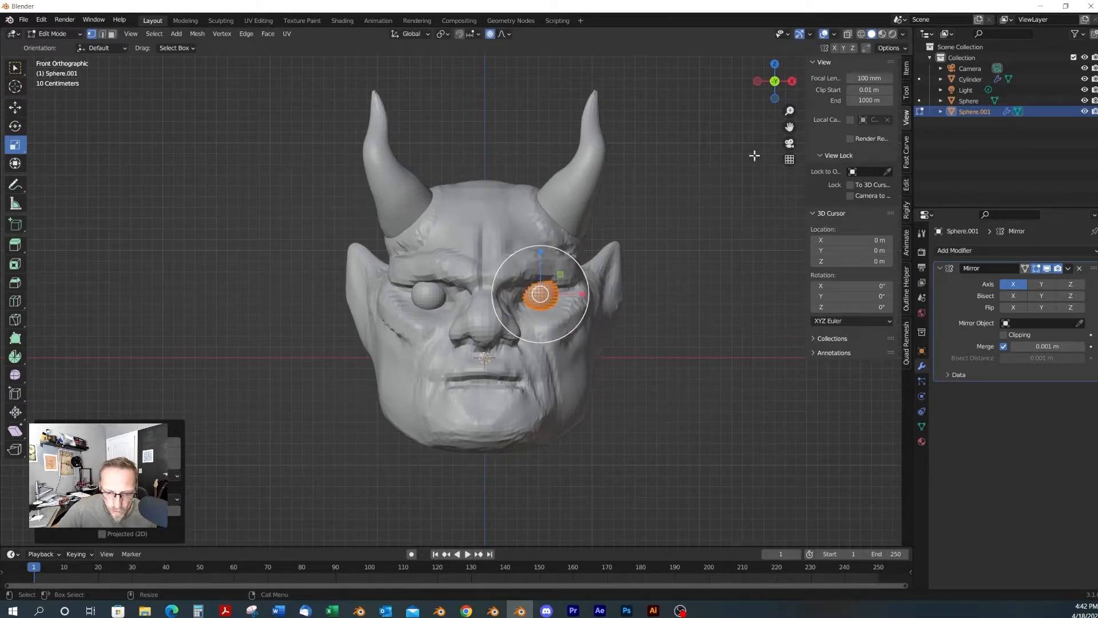
pyautogui.click(792, 82)
pyautogui.keyDown('alt'); pyautogui.moveTo(413, 300); pyautogui.dragTo(464, 299); pyautogui.keyUp('alt')
pyautogui.press('w')
pyautogui.keyDown('alt'); pyautogui.moveTo(465, 299); pyautogui.dragTo(640, 315); pyautogui.keyUp('alt')
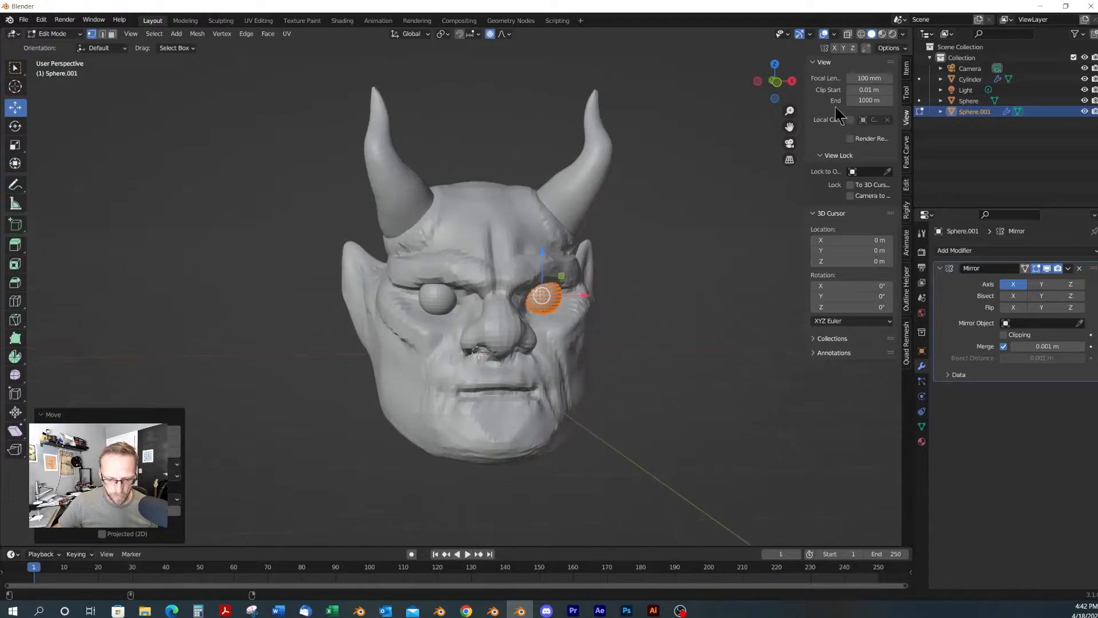
pyautogui.click(779, 83)
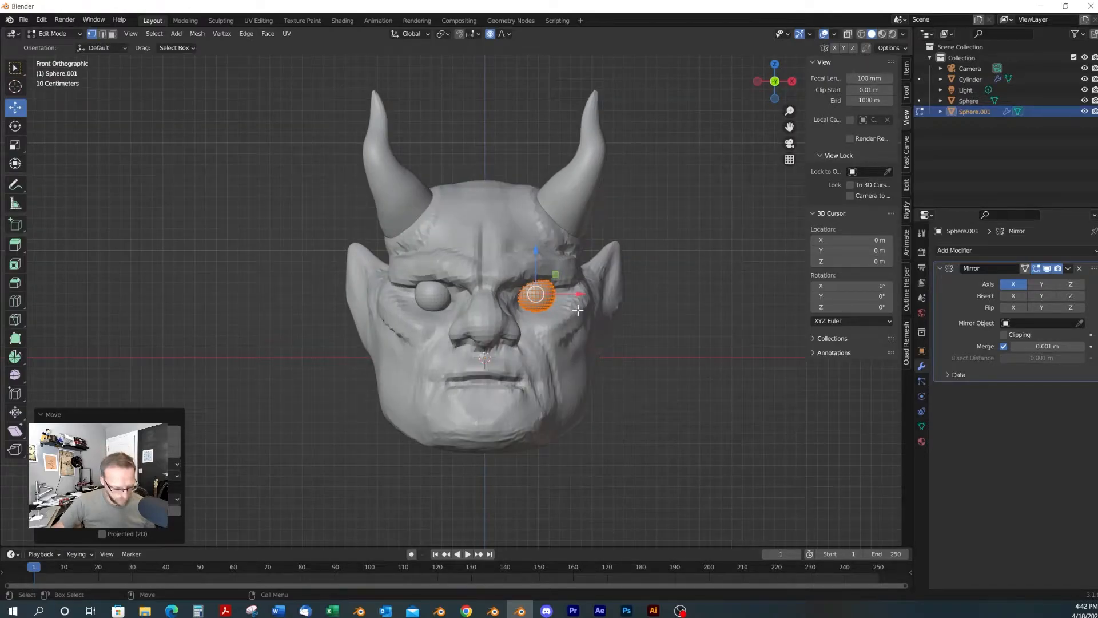
# Leave Edit Mode and shade the eyeballs smooth
pyautogui.press('Tab')
pyautogui.click(652, 379)
pyautogui.click(535, 300)
pyautogui.rightClick(526, 296)
pyautogui.click(510, 298)
pyautogui.click(595, 321)
# Return the head to Sculpt Mode and smooth the skin around the eyes, cheeks and mouth at a 72 px radius
pyautogui.moveTo(594, 320); pyautogui.dragTo(538, 347, button='middle')
pyautogui.click(537, 347)
pyautogui.scroll(4, 545, 355)
pyautogui.press('shift')
pyautogui.hotkey('ctrl', 'Tab')
pyautogui.press('f')
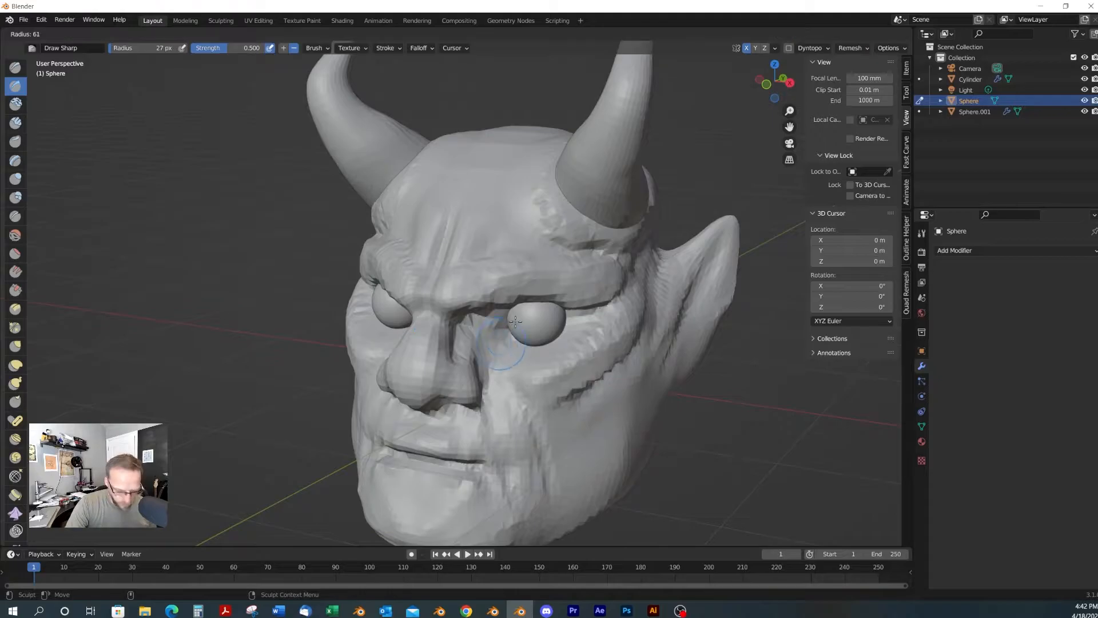
pyautogui.click(519, 321)
pyautogui.keyDown('shift'); pyautogui.moveTo(504, 350); pyautogui.dragTo(486, 341); pyautogui.keyUp('shift')
pyautogui.keyDown('shift'); pyautogui.moveTo(529, 257); pyautogui.dragTo(601, 331); pyautogui.keyUp('shift')
pyautogui.moveTo(516, 389)
pyautogui.keyDown('shift'); pyautogui.mouseDown()
pyautogui.moveTo(428, 375)
pyautogui.moveTo(466, 417)
pyautogui.mouseUp(); pyautogui.keyUp('shift')
pyautogui.moveTo(466, 418)
pyautogui.keyDown('alt'); pyautogui.mouseDown()
pyautogui.moveTo(526, 358)
pyautogui.moveTo(576, 405)
pyautogui.moveTo(563, 423)
pyautogui.mouseUp(); pyautogui.keyUp('alt')
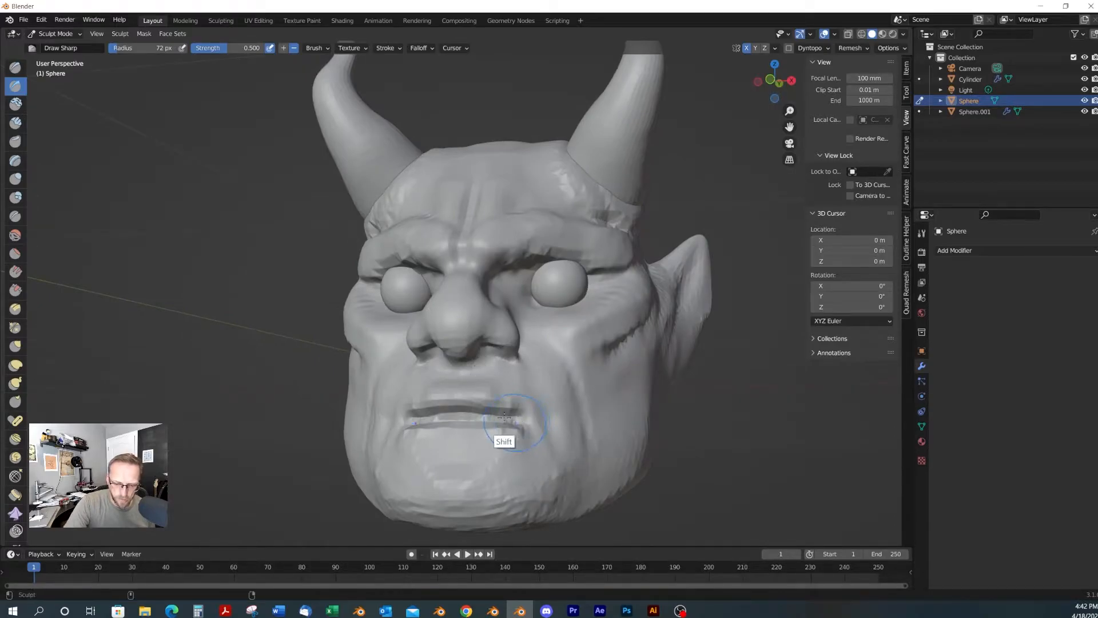
# Smooth the forehead, the skin around the horn bases and the cheek creases
pyautogui.moveTo(613, 395); pyautogui.dragTo(592, 364, button='middle')
pyautogui.moveTo(645, 245); pyautogui.dragTo(542, 181, button='middle')
pyautogui.moveTo(618, 392); pyautogui.dragTo(625, 356, button='middle')
# Push the sides of the face inwards below the ears in front view with the Grab brush at 185 px
pyautogui.press('g')
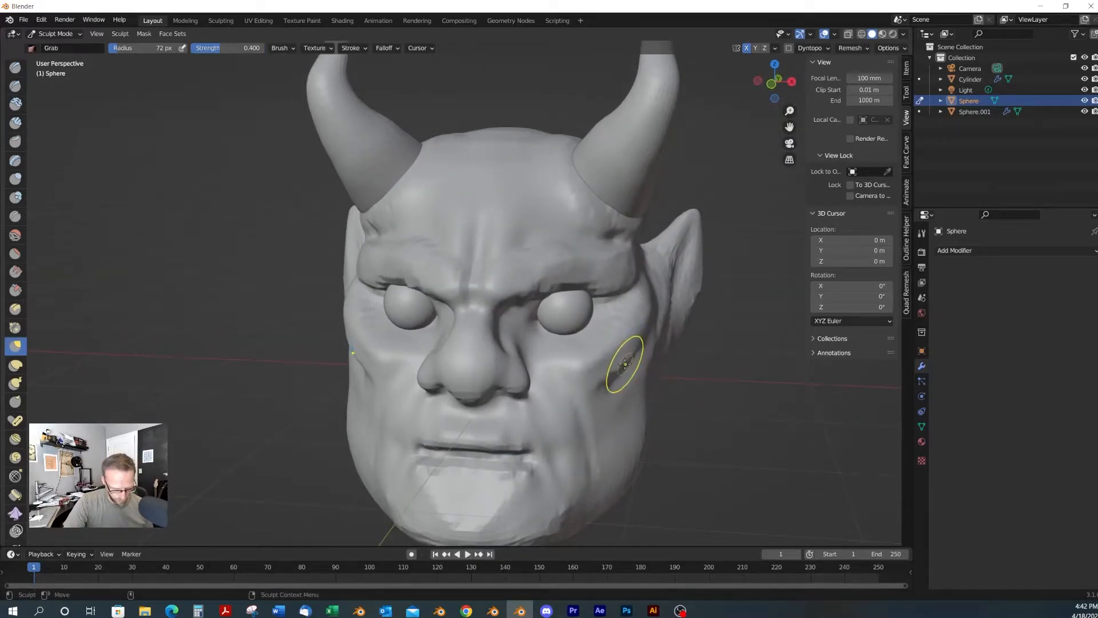
pyautogui.click(774, 99)
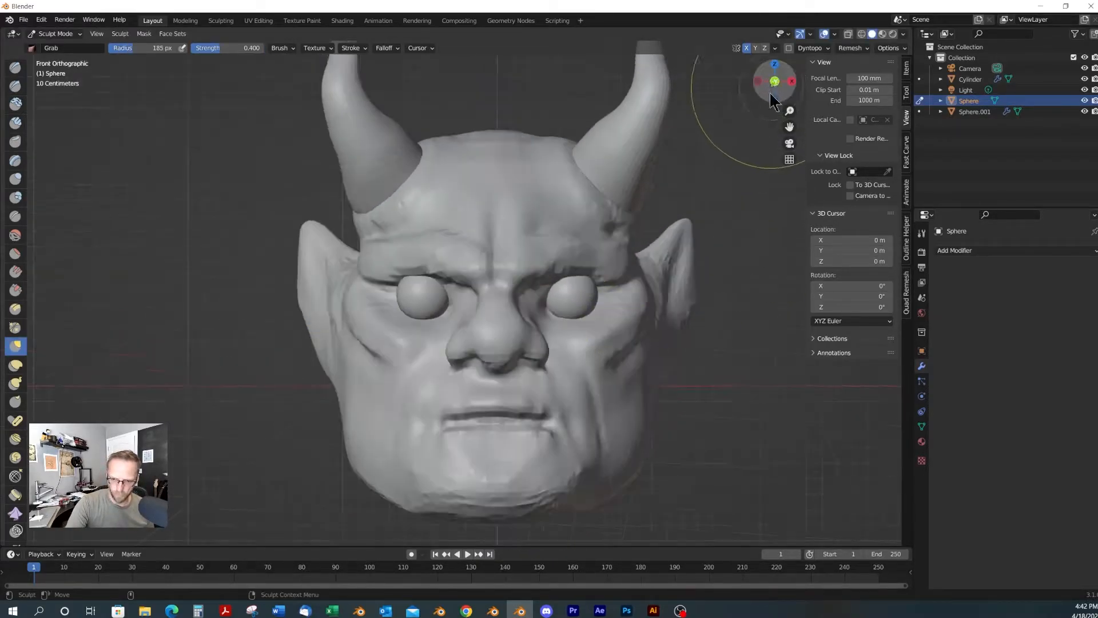
pyautogui.moveTo(337, 389); pyautogui.dragTo(349, 388)
pyautogui.moveTo(650, 385); pyautogui.dragTo(638, 390)
# Reshape the back of the head and the rear underside with the Grab brush at 242 px
pyautogui.press('f')
pyautogui.click(693, 232)
pyautogui.keyDown('alt'); pyautogui.moveTo(702, 234); pyautogui.dragTo(665, 240); pyautogui.keyUp('alt')
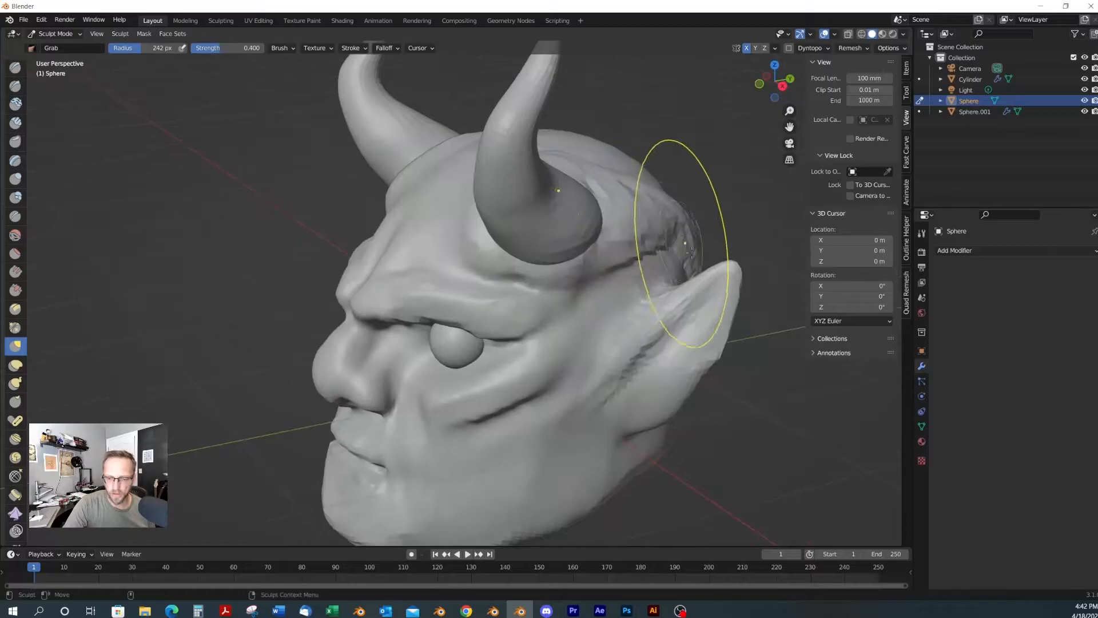
pyautogui.moveTo(717, 334)
pyautogui.keyDown('alt'); pyautogui.mouseDown()
pyautogui.moveTo(597, 295)
pyautogui.moveTo(612, 233)
pyautogui.mouseUp(); pyautogui.keyUp('alt')
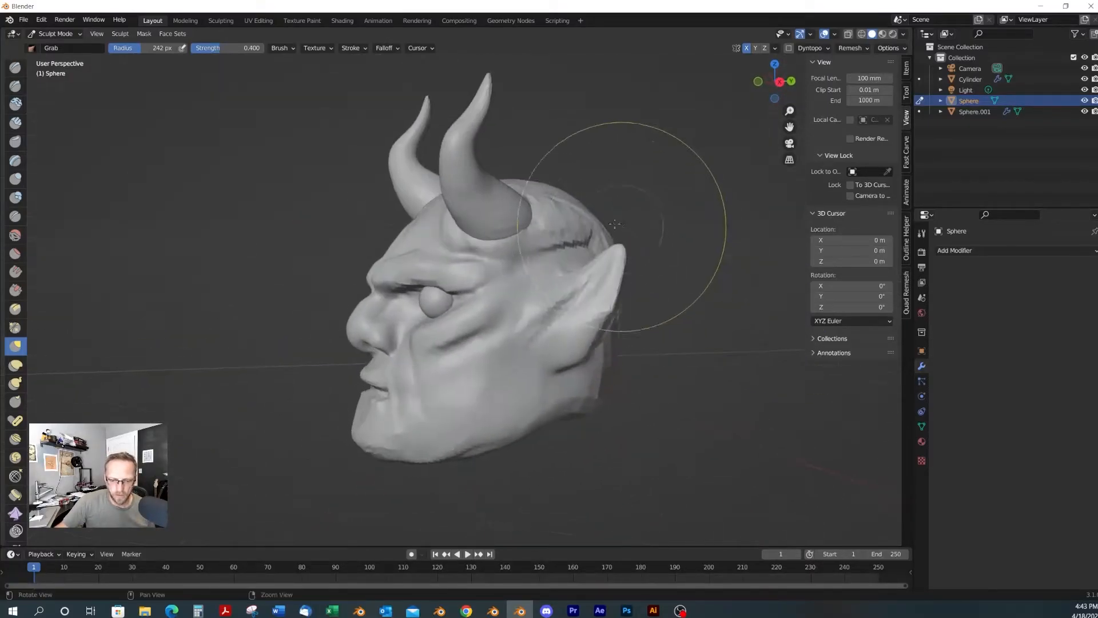
pyautogui.moveTo(558, 178)
pyautogui.keyDown('alt'); pyautogui.mouseDown()
pyautogui.moveTo(539, 252)
pyautogui.moveTo(450, 329)
pyautogui.moveTo(564, 257)
pyautogui.moveTo(608, 245)
pyautogui.mouseUp(); pyautogui.keyUp('alt')
pyautogui.moveTo(598, 355); pyautogui.dragTo(591, 368)
pyautogui.moveTo(537, 403); pyautogui.dragTo(541, 410)
# Build up clay on the rear underside of the head with the Clay Strips brush at 137 px to start a neck
pyautogui.moveTo(537, 423)
pyautogui.mouseDown(button='middle')
pyautogui.moveTo(595, 407)
pyautogui.moveTo(553, 390)
pyautogui.mouseUp(button='middle')
pyautogui.press('c')
pyautogui.keyDown('alt'); pyautogui.moveTo(552, 412); pyautogui.dragTo(598, 410); pyautogui.keyUp('alt')
pyautogui.press('f')
pyautogui.click(657, 404)
pyautogui.moveTo(576, 448); pyautogui.dragTo(547, 381, button='middle')
pyautogui.rightClick(547, 381)
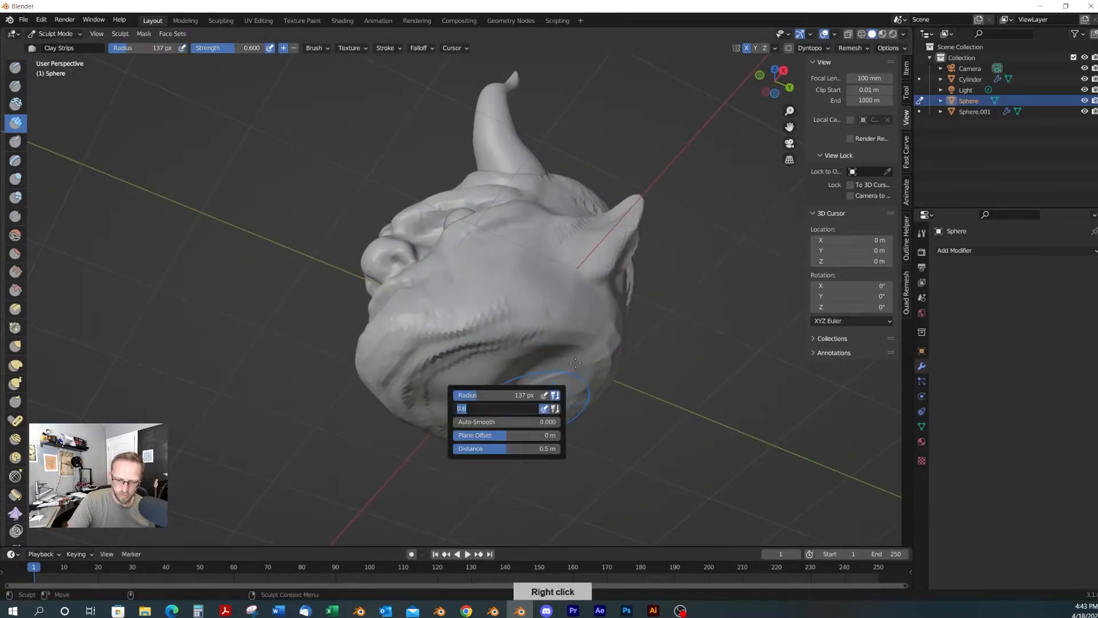
pyautogui.moveTo(601, 361); pyautogui.dragTo(521, 425)
# Pull the built-up clay beneath the head into a neck from several sides with the Grab brush at 137 px
pyautogui.moveTo(572, 372)
pyautogui.mouseDown(button='middle')
pyautogui.moveTo(581, 473)
pyautogui.moveTo(583, 421)
pyautogui.moveTo(515, 415)
pyautogui.moveTo(622, 456)
pyautogui.moveTo(511, 441)
pyautogui.moveTo(652, 486)
pyautogui.moveTo(669, 441)
pyautogui.moveTo(634, 423)
pyautogui.mouseUp(button='middle')
pyautogui.press('g')
pyautogui.moveTo(486, 426)
pyautogui.mouseDown(button='middle')
pyautogui.moveTo(433, 429)
pyautogui.moveTo(398, 454)
pyautogui.mouseUp(button='middle')
pyautogui.moveTo(395, 410); pyautogui.dragTo(348, 456)
pyautogui.moveTo(422, 387); pyautogui.dragTo(376, 402)
pyautogui.moveTo(377, 401); pyautogui.dragTo(436, 396, button='middle')
pyautogui.moveTo(387, 390); pyautogui.dragTo(363, 394)
pyautogui.moveTo(364, 393); pyautogui.dragTo(433, 399, button='middle')
pyautogui.moveTo(400, 396)
pyautogui.mouseDown()
pyautogui.moveTo(384, 387)
pyautogui.moveTo(337, 402)
pyautogui.mouseUp()
pyautogui.moveTo(379, 432); pyautogui.dragTo(372, 430)
pyautogui.moveTo(372, 430); pyautogui.dragTo(434, 401, button='middle')
pyautogui.moveTo(434, 400); pyautogui.dragTo(424, 409)
pyautogui.moveTo(424, 408); pyautogui.dragTo(460, 380, button='middle')
pyautogui.moveTo(460, 380)
pyautogui.mouseDown()
pyautogui.moveTo(470, 388)
pyautogui.moveTo(457, 372)
pyautogui.moveTo(475, 349)
pyautogui.mouseUp()
# Reshape the lower rear edge of the neck with the Grab brush at 137 px
pyautogui.hotkey('shift', 't')
pyautogui.moveTo(483, 344); pyautogui.dragTo(503, 391, button='middle')
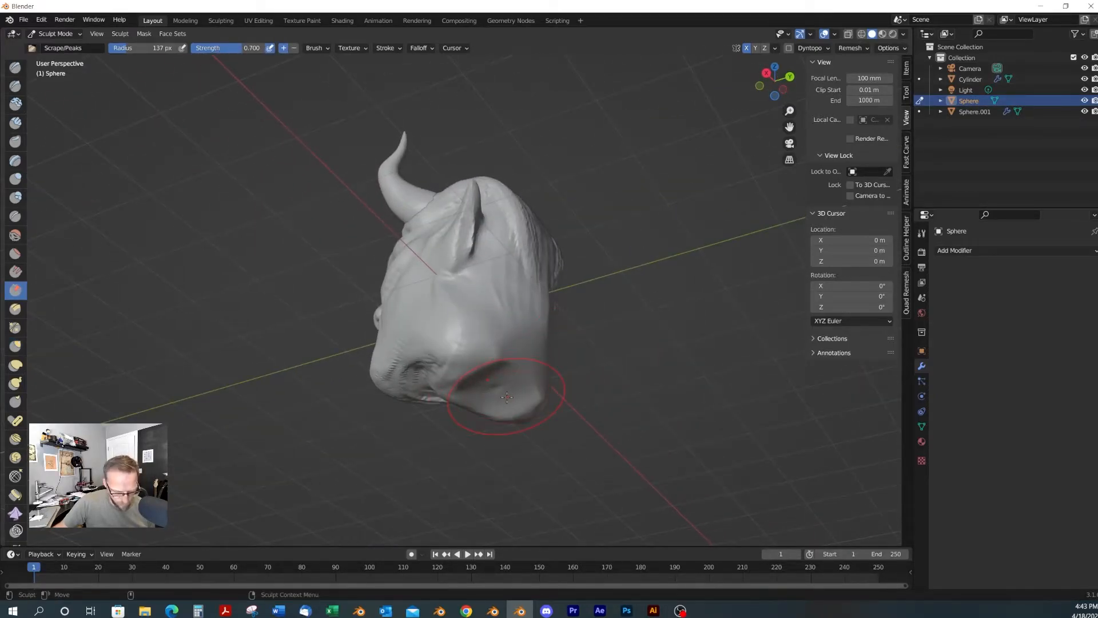
pyautogui.press('g')
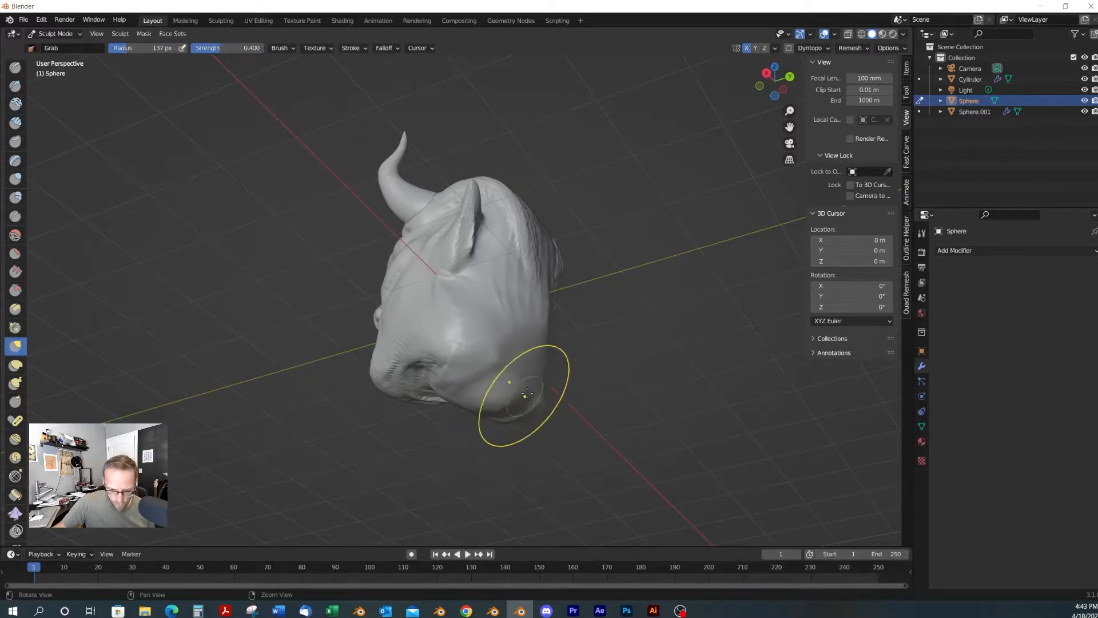
pyautogui.moveTo(517, 407); pyautogui.dragTo(553, 406, button='middle')
pyautogui.moveTo(559, 355)
pyautogui.mouseDown(button='middle')
pyautogui.moveTo(595, 446)
pyautogui.moveTo(525, 408)
pyautogui.moveTo(657, 421)
pyautogui.moveTo(573, 437)
pyautogui.moveTo(574, 394)
pyautogui.moveTo(528, 392)
pyautogui.moveTo(456, 418)
pyautogui.moveTo(562, 448)
pyautogui.moveTo(578, 424)
pyautogui.moveTo(567, 392)
pyautogui.moveTo(588, 419)
pyautogui.moveTo(516, 417)
pyautogui.moveTo(507, 460)
pyautogui.mouseUp(button='middle')
# Even out the neck and the area behind the jaw with the Scrape/Peaks brush at 88 px
pyautogui.hotkey('shift', 't')
pyautogui.press('f')
pyautogui.click(513, 403)
pyautogui.moveTo(502, 402)
pyautogui.mouseDown(button='middle')
pyautogui.moveTo(510, 410)
pyautogui.moveTo(593, 383)
pyautogui.moveTo(549, 395)
pyautogui.moveTo(488, 366)
pyautogui.moveTo(466, 263)
pyautogui.moveTo(562, 373)
pyautogui.moveTo(467, 391)
pyautogui.moveTo(520, 350)
pyautogui.moveTo(566, 366)
pyautogui.mouseUp(button='middle')
pyautogui.keyDown('alt'); pyautogui.moveTo(529, 283); pyautogui.dragTo(549, 343, button='middle'); pyautogui.keyUp('alt')
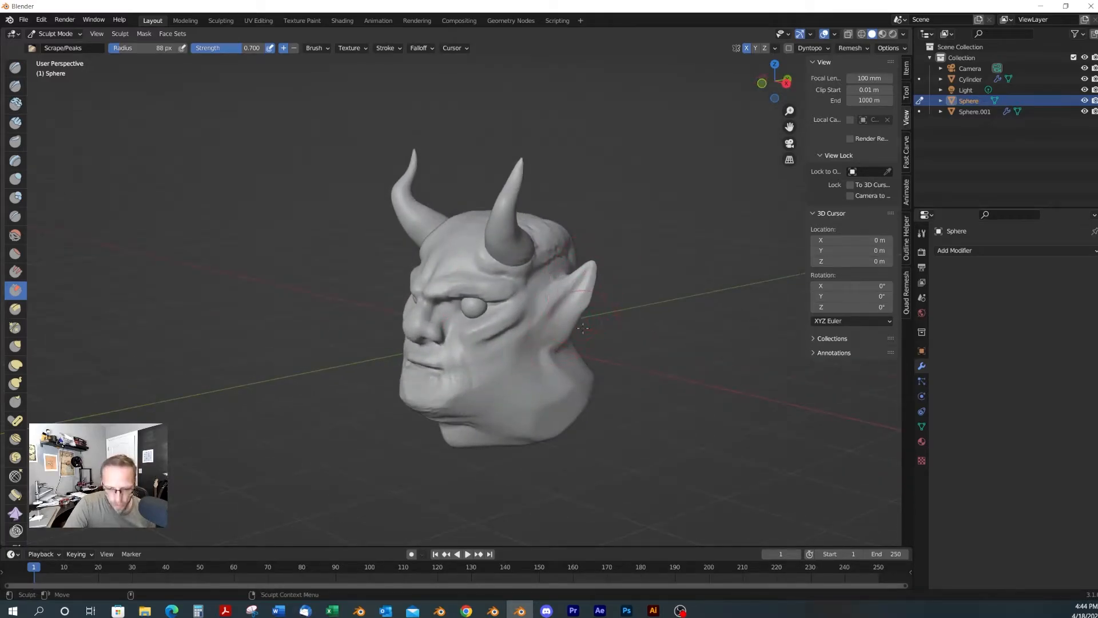
# Carve the inner hollow of the pointed ears with the Draw Sharp brush at 38 px
pyautogui.scroll(2, 546, 309)
pyautogui.keyDown('alt'); pyautogui.moveTo(517, 323); pyautogui.dragTo(578, 311); pyautogui.keyUp('alt')
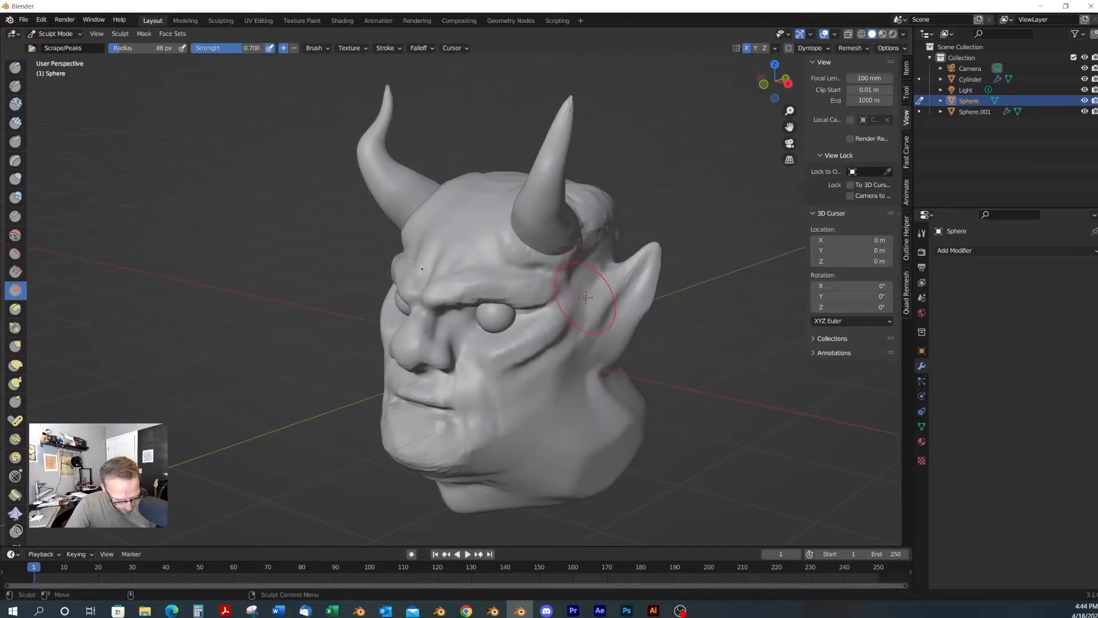
pyautogui.press('f')
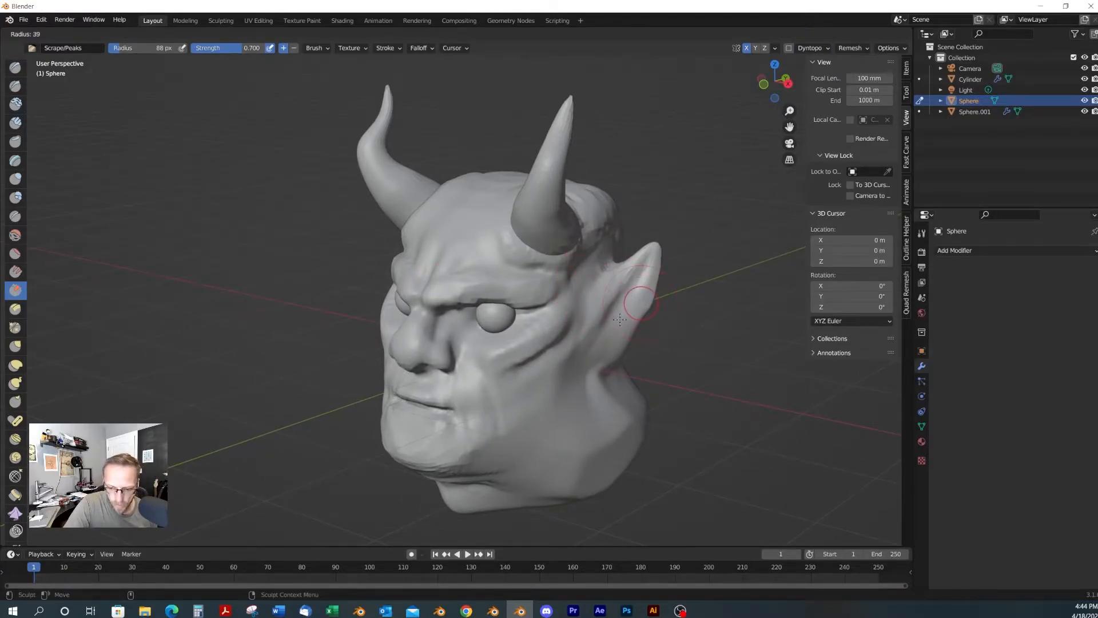
pyautogui.click(620, 319)
pyautogui.keyDown('alt'); pyautogui.moveTo(620, 319); pyautogui.dragTo(618, 293); pyautogui.keyUp('alt')
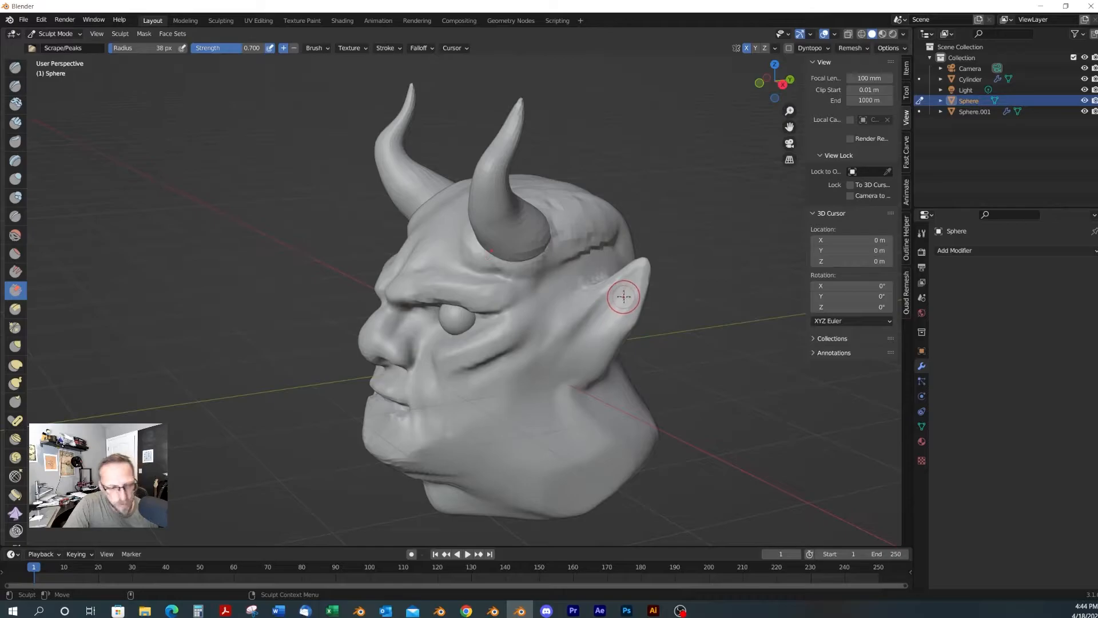
pyautogui.click(16, 85)
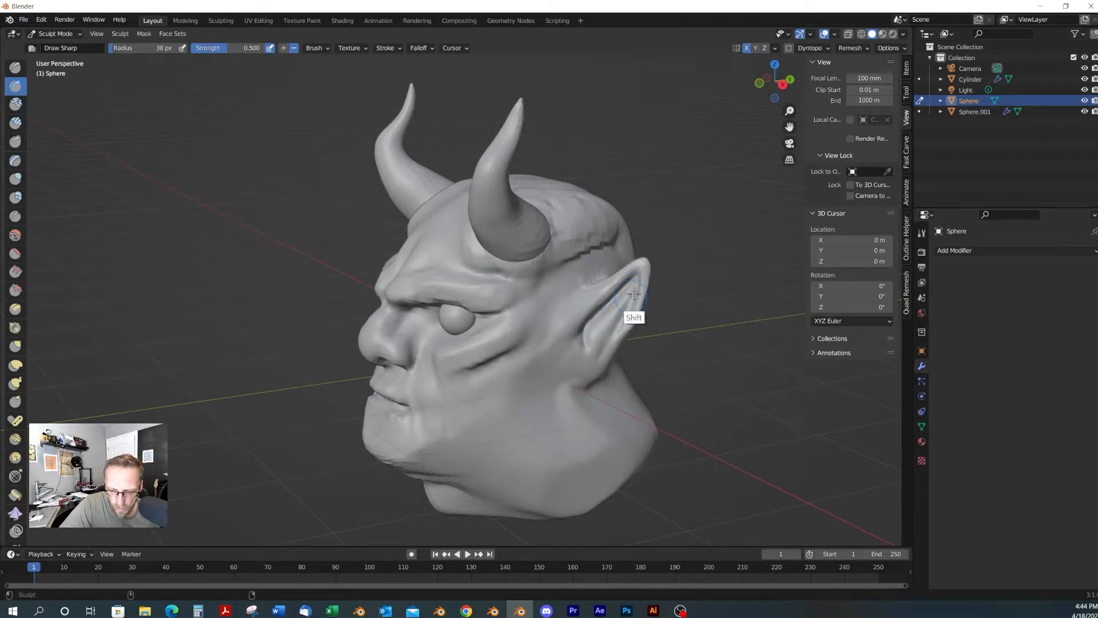
pyautogui.moveTo(608, 346); pyautogui.dragTo(684, 352, button='middle')
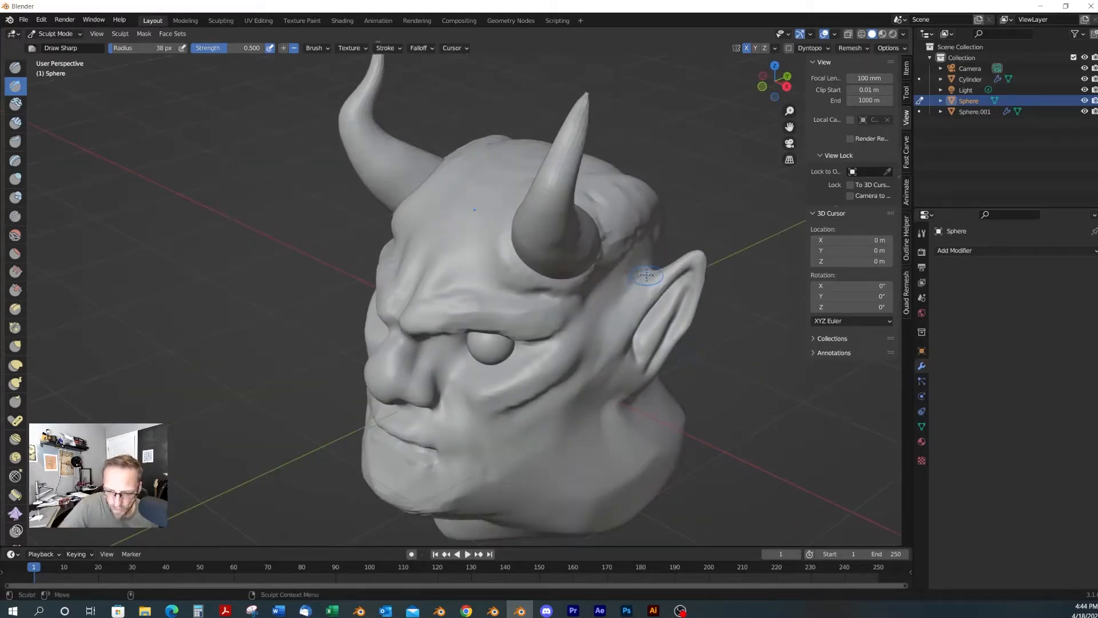
# Cut the crease behind the ears with the Draw Sharp brush and smooth the back of the ears
pyautogui.moveTo(677, 314); pyautogui.dragTo(526, 326, button='middle')
pyautogui.moveTo(436, 436); pyautogui.dragTo(373, 262, button='middle')
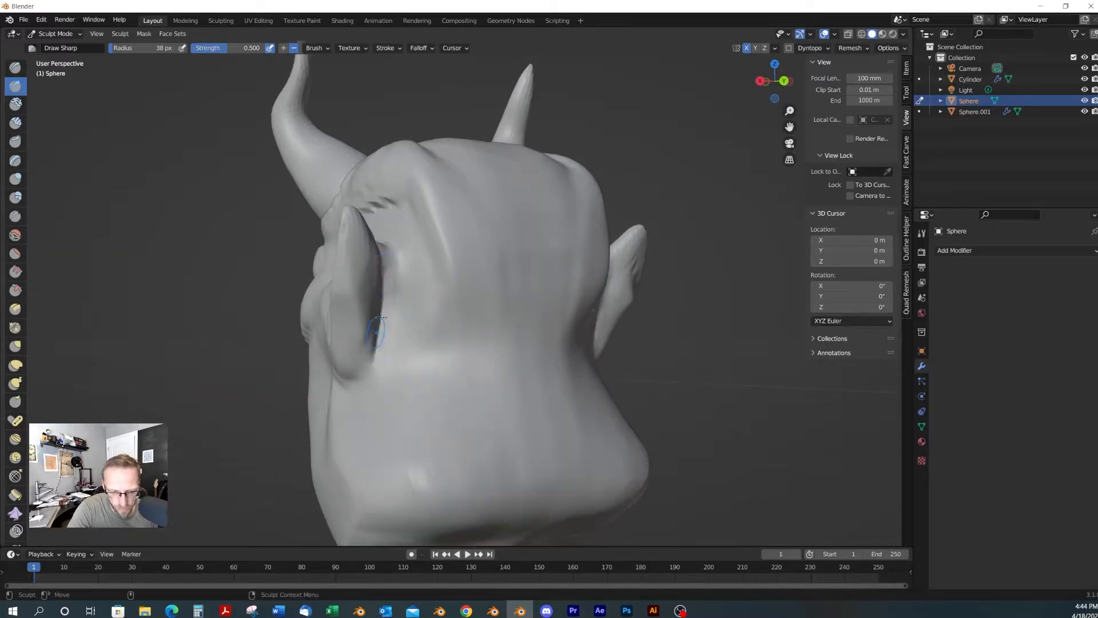
pyautogui.moveTo(400, 299); pyautogui.dragTo(434, 321, button='middle')
pyautogui.moveTo(403, 407); pyautogui.dragTo(406, 343)
pyautogui.moveTo(429, 345)
pyautogui.mouseDown(button='middle')
pyautogui.moveTo(434, 373)
pyautogui.moveTo(449, 343)
pyautogui.mouseUp(button='middle')
pyautogui.keyDown('shift'); pyautogui.moveTo(418, 413); pyautogui.dragTo(415, 434); pyautogui.keyUp('shift')
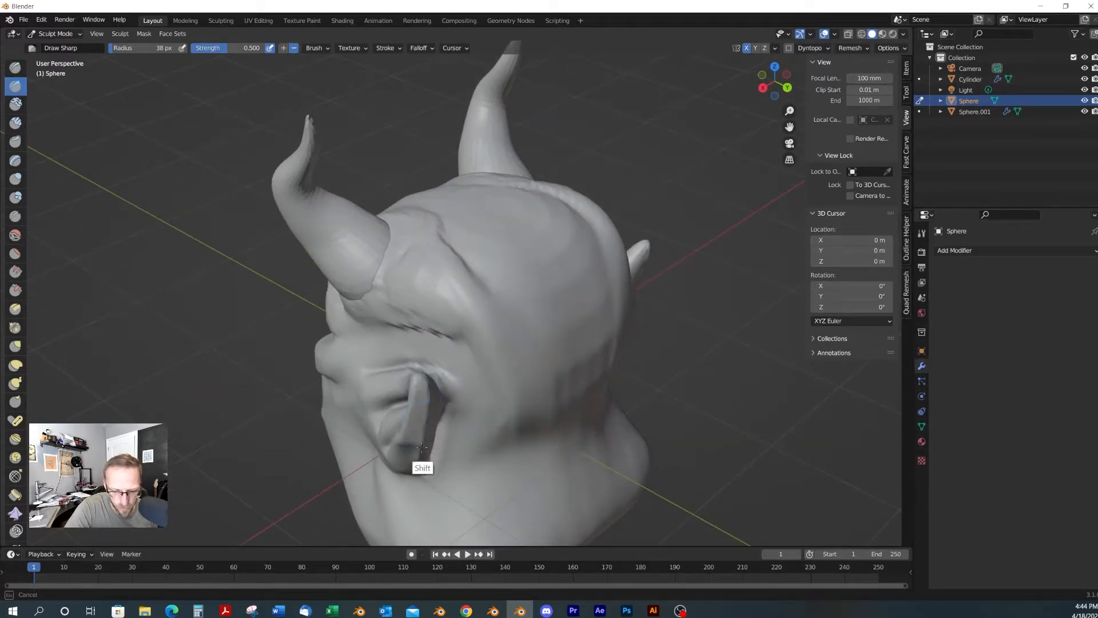
pyautogui.moveTo(424, 448); pyautogui.dragTo(436, 424, button='middle')
pyautogui.moveTo(457, 364); pyautogui.dragTo(676, 377, button='middle')
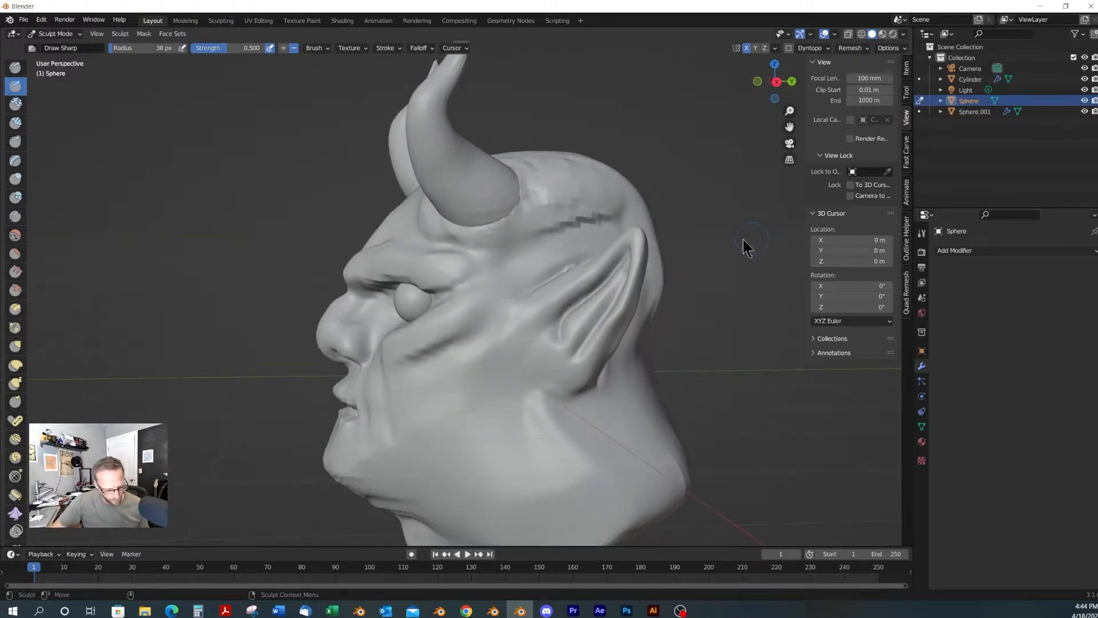
# Switch to Object Mode, add a cube and move it 2 m up along Z above the head
pyautogui.hotkey('ctrl', 'Tab')
pyautogui.scroll(-5, 479, 243)
pyautogui.moveTo(478, 242); pyautogui.dragTo(520, 299, button='middle')
pyautogui.hotkey('shift', 'a')
pyautogui.moveTo(521, 303)
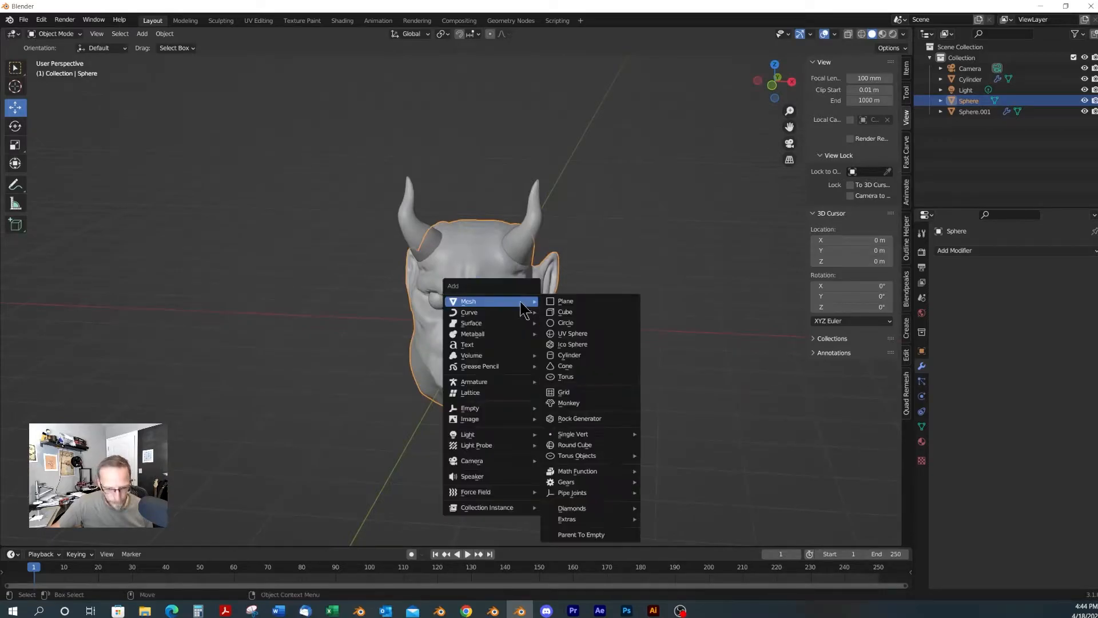
pyautogui.click(572, 312)
pyautogui.scroll(-1, 495, 303)
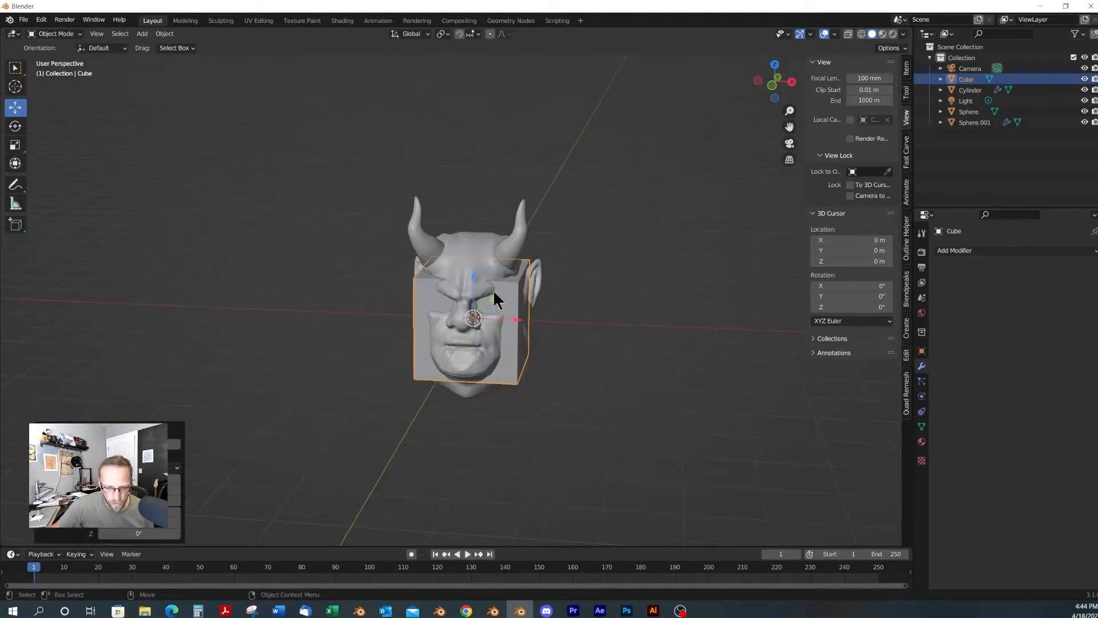
pyautogui.press('g')
pyautogui.press('z')
pyautogui.press('2')
pyautogui.press('Return')
# Enter Edit Mode on the cube and lower one side of its top face along Z to make it slope
pyautogui.press('Tab')
pyautogui.scroll(3, 493, 230)
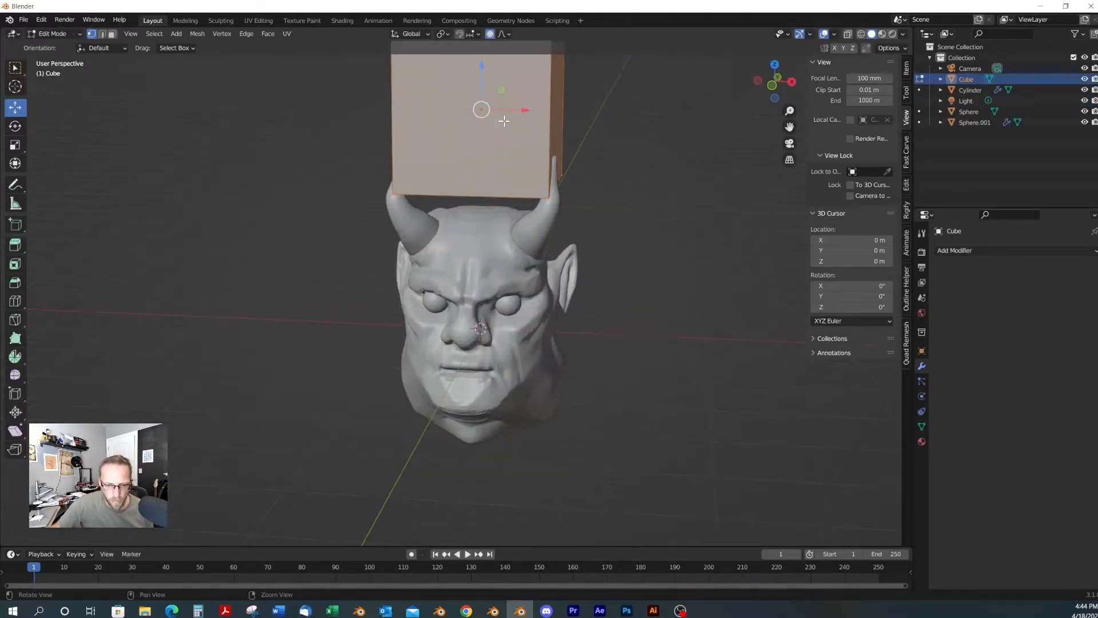
pyautogui.moveTo(492, 230); pyautogui.dragTo(495, 227, button='middle')
pyautogui.moveTo(573, 195); pyautogui.dragTo(487, 63)
pyautogui.moveTo(550, 93); pyautogui.dragTo(534, 80, button='middle')
pyautogui.moveTo(525, 88); pyautogui.dragTo(525, 141)
# Add two vertical loop cuts to the cube, one in the middle and one midway to the lowered side
pyautogui.hotkey('alt', 'c')
pyautogui.click(451, 174)
pyautogui.click(478, 181)
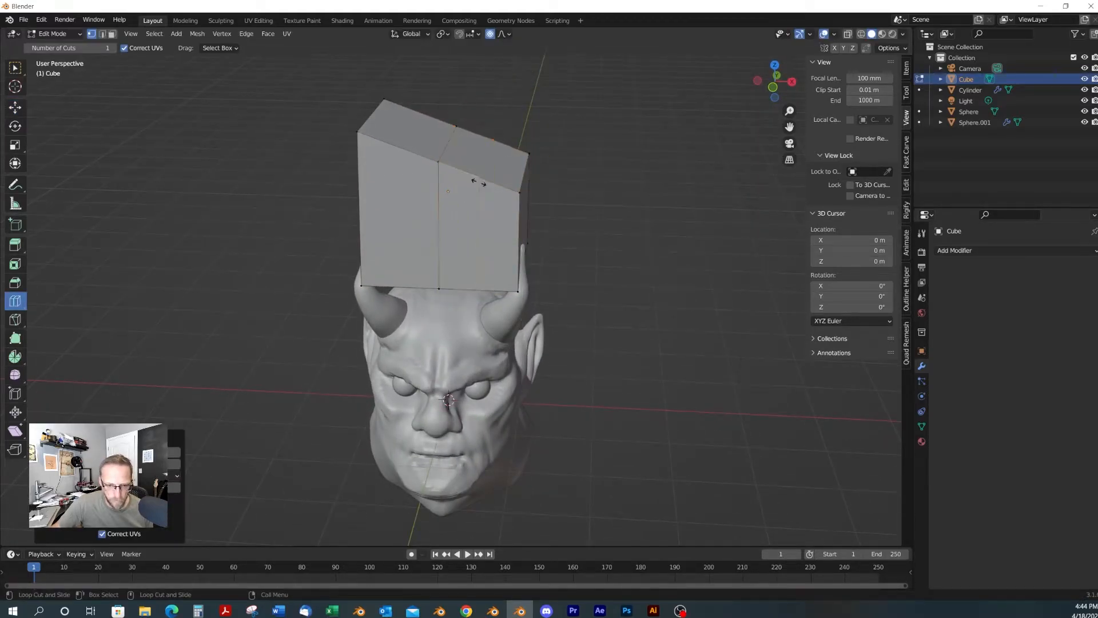
# Try moving the front top vertex of the middle cut along X with the Move tool, and undo the move
pyautogui.press('w')
pyautogui.click(440, 167)
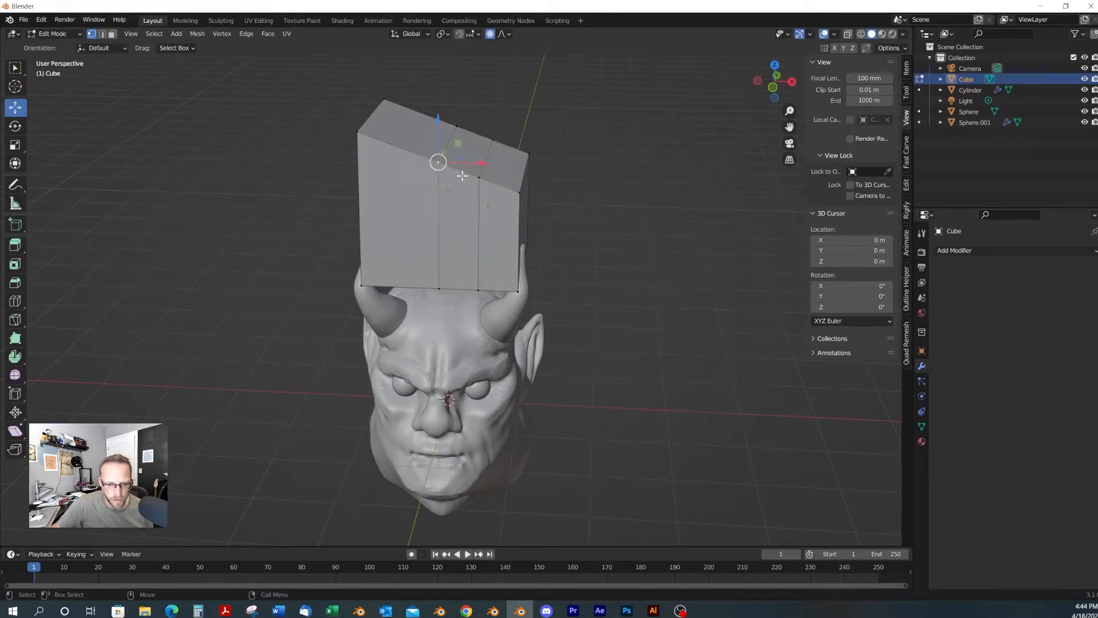
pyautogui.moveTo(461, 162); pyautogui.dragTo(412, 161)
pyautogui.hotkey('ctrl', 'z')
pyautogui.keyDown('ctrl'); pyautogui.moveTo(441, 182); pyautogui.dragTo(481, 245, button='middle'); pyautogui.keyUp('ctrl')
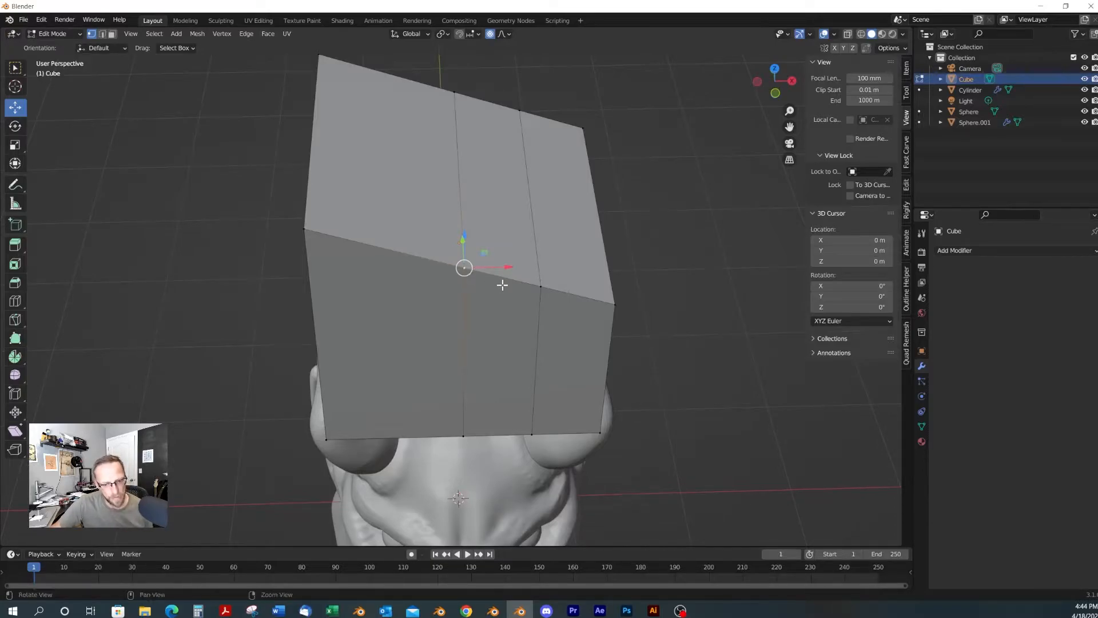
pyautogui.moveTo(500, 285); pyautogui.dragTo(473, 265, button='middle')
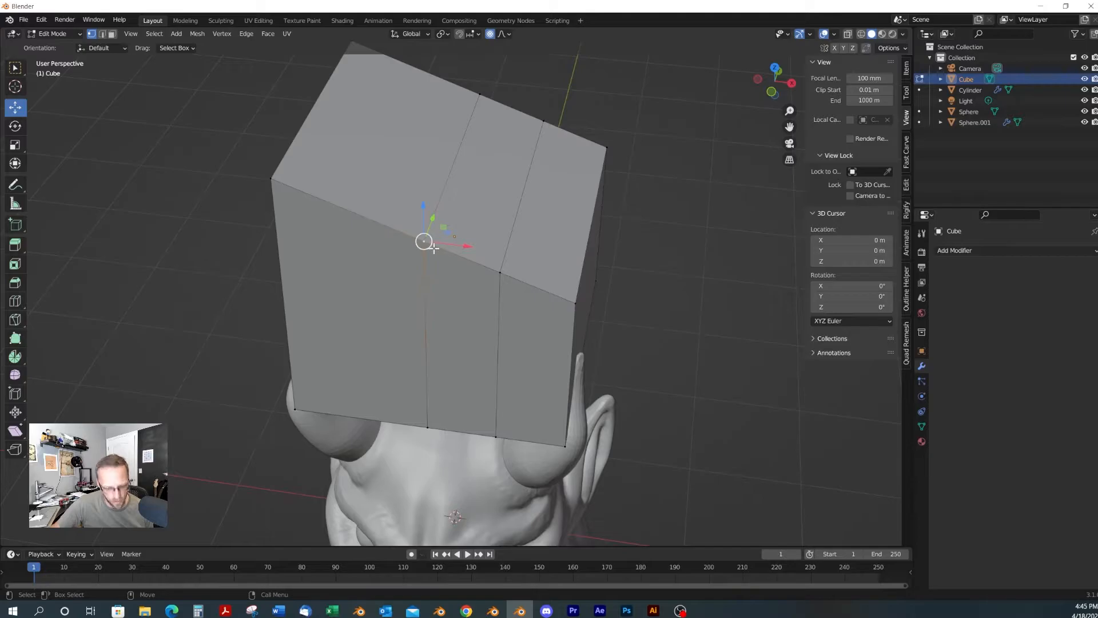
pyautogui.moveTo(462, 260)
pyautogui.mouseDown(button='middle')
pyautogui.moveTo(490, 277)
pyautogui.moveTo(465, 274)
pyautogui.mouseUp(button='middle')
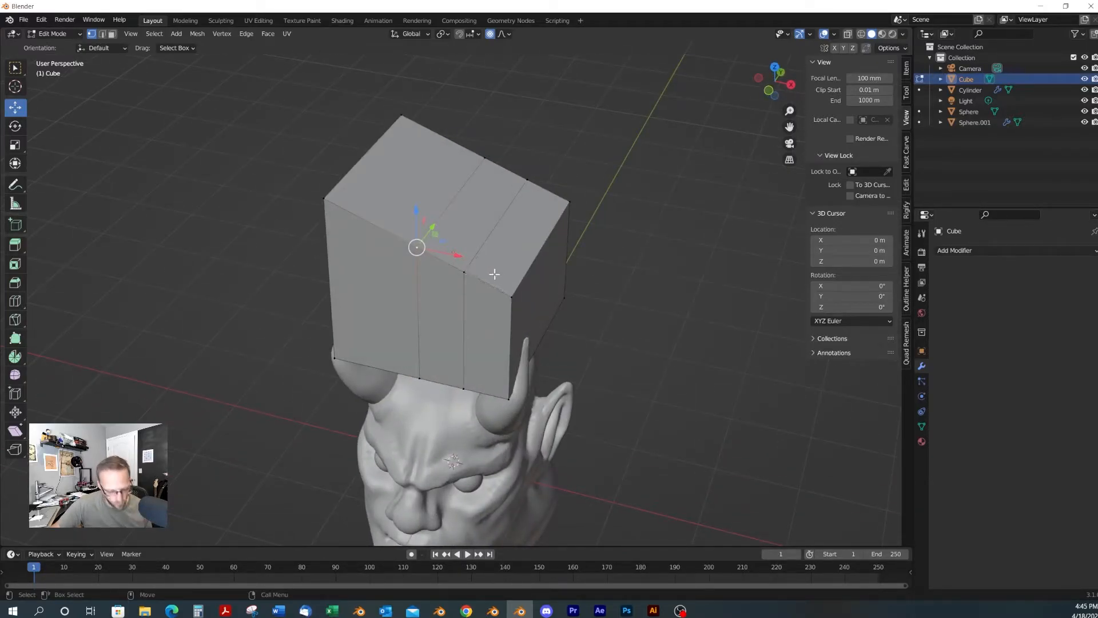
# Select the narrow top face beside the lowered edge and try to extrude it
pyautogui.click(532, 241)
pyautogui.moveTo(533, 240); pyautogui.dragTo(549, 247, button='middle')
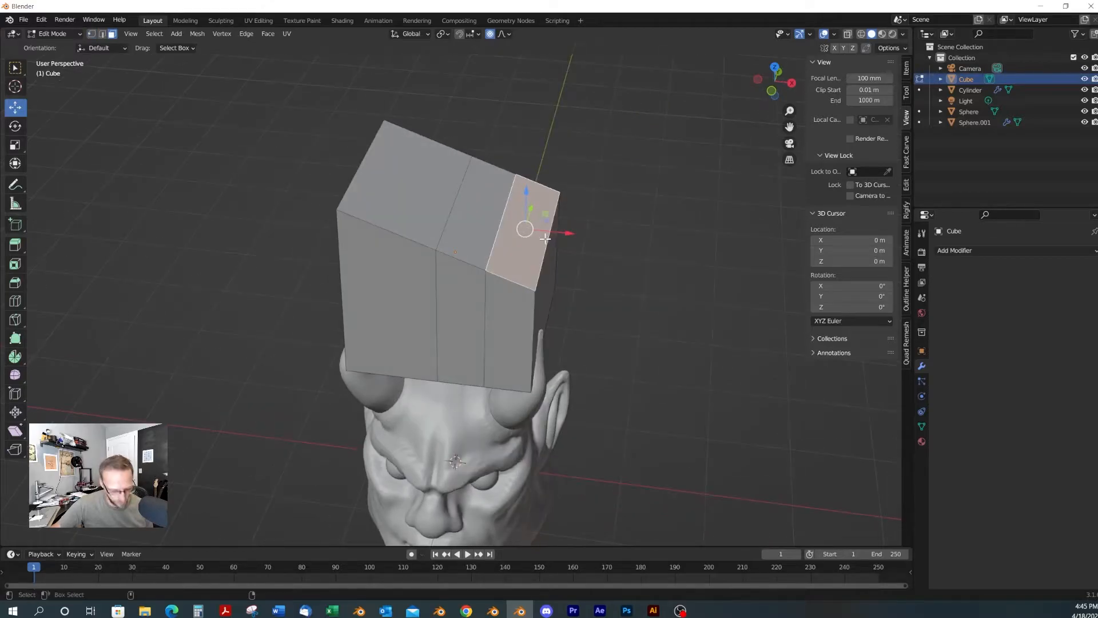
pyautogui.hotkey('shift', 'space')
pyautogui.press('e')
pyautogui.moveTo(542, 195)
pyautogui.mouseDown()
pyautogui.moveTo(564, 143)
pyautogui.moveTo(540, 197)
pyautogui.mouseUp()
# Slide the front top vertex of the middle cut towards the cube's higher side, and undo the slide
pyautogui.click(435, 243)
pyautogui.moveTo(458, 263); pyautogui.dragTo(484, 265, button='middle')
pyautogui.hotkey('shift', 'space')
pyautogui.press('g')
pyautogui.rightClick(461, 268)
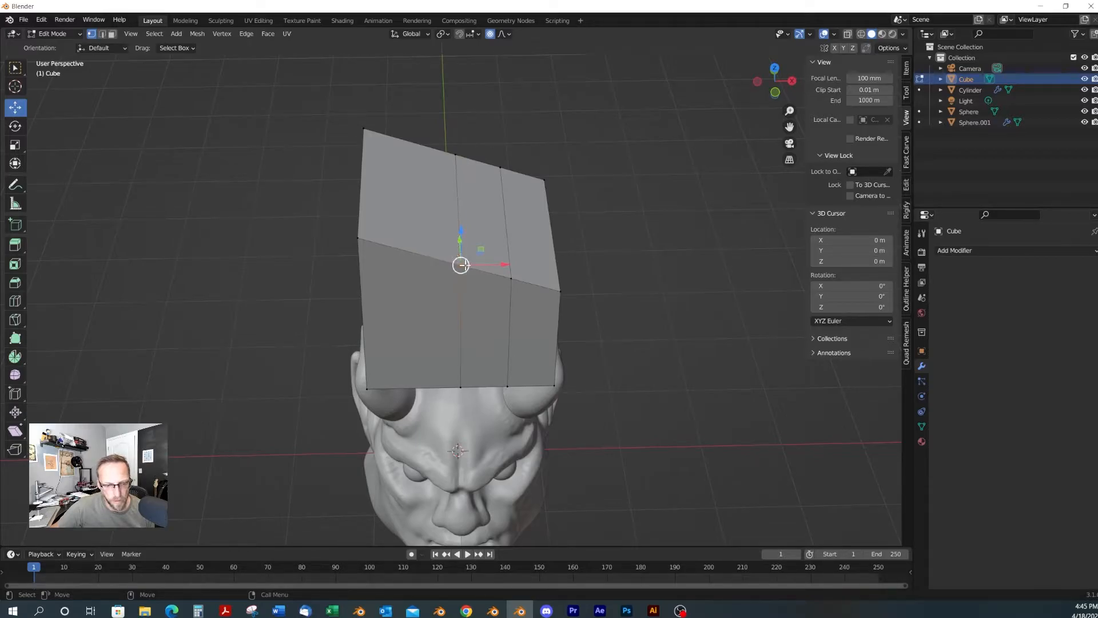
pyautogui.click(223, 35)
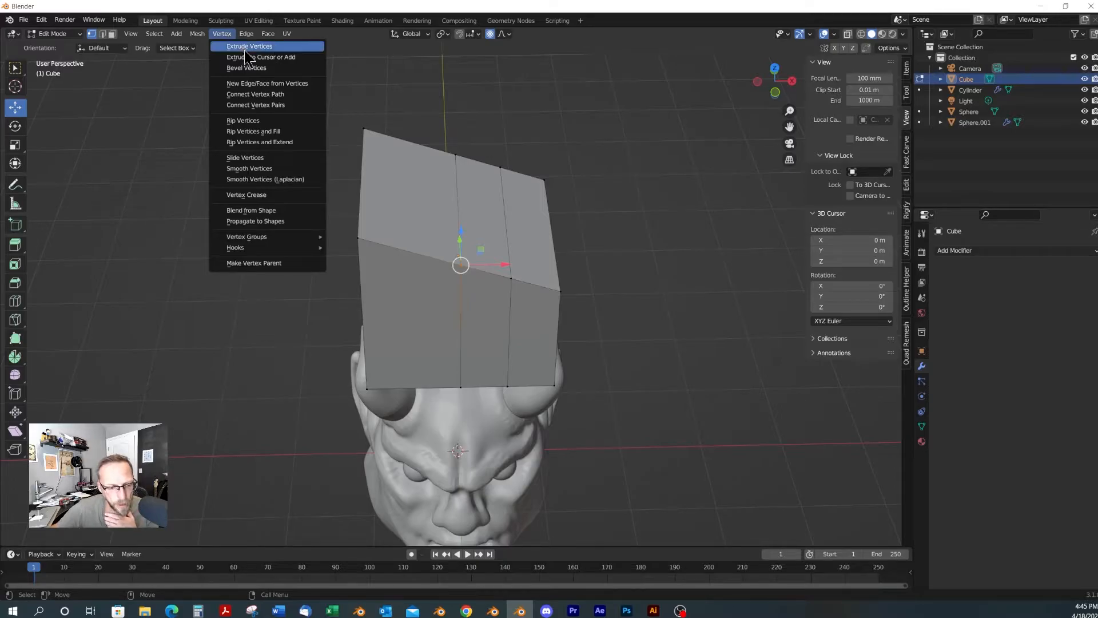
pyautogui.click(269, 157)
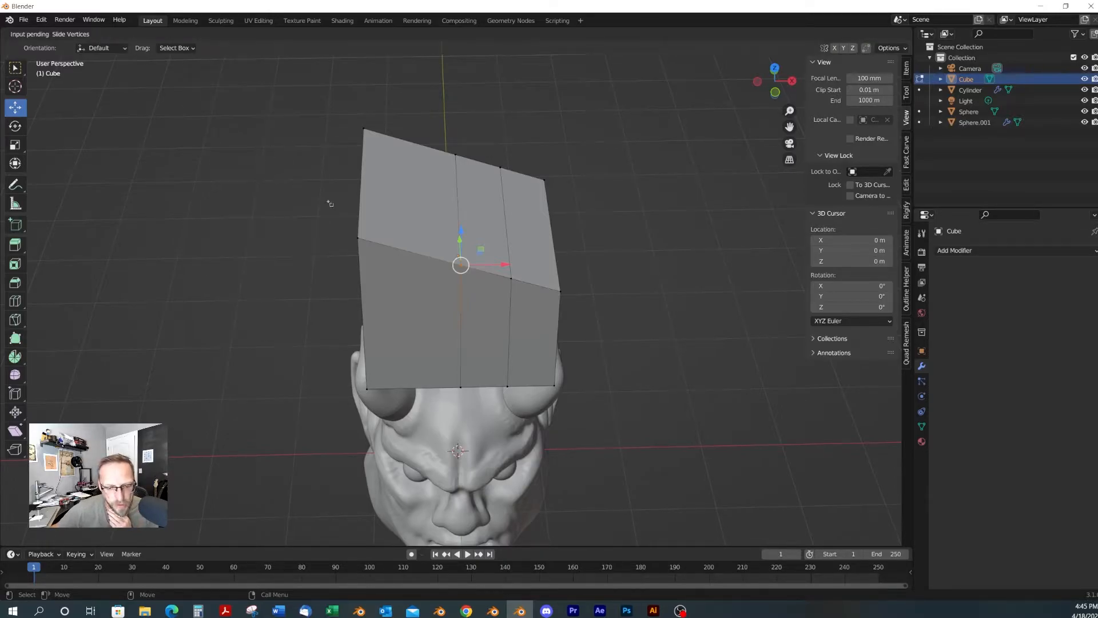
pyautogui.click(436, 260)
pyautogui.click(431, 254)
pyautogui.hotkey('alt', 'a')
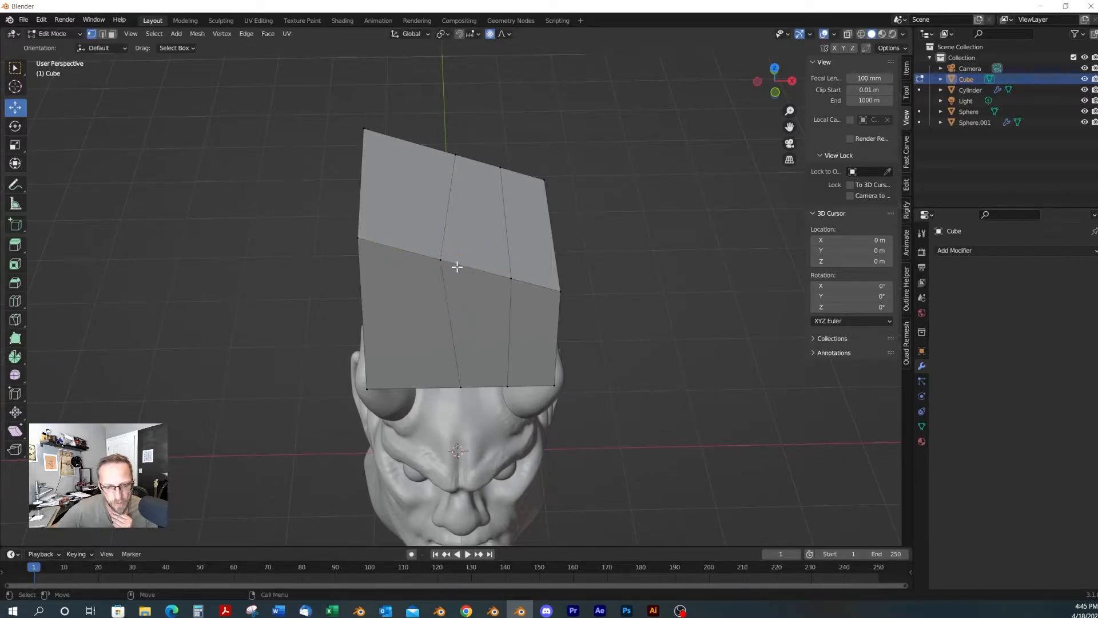
pyautogui.moveTo(480, 272); pyautogui.dragTo(473, 236, button='middle')
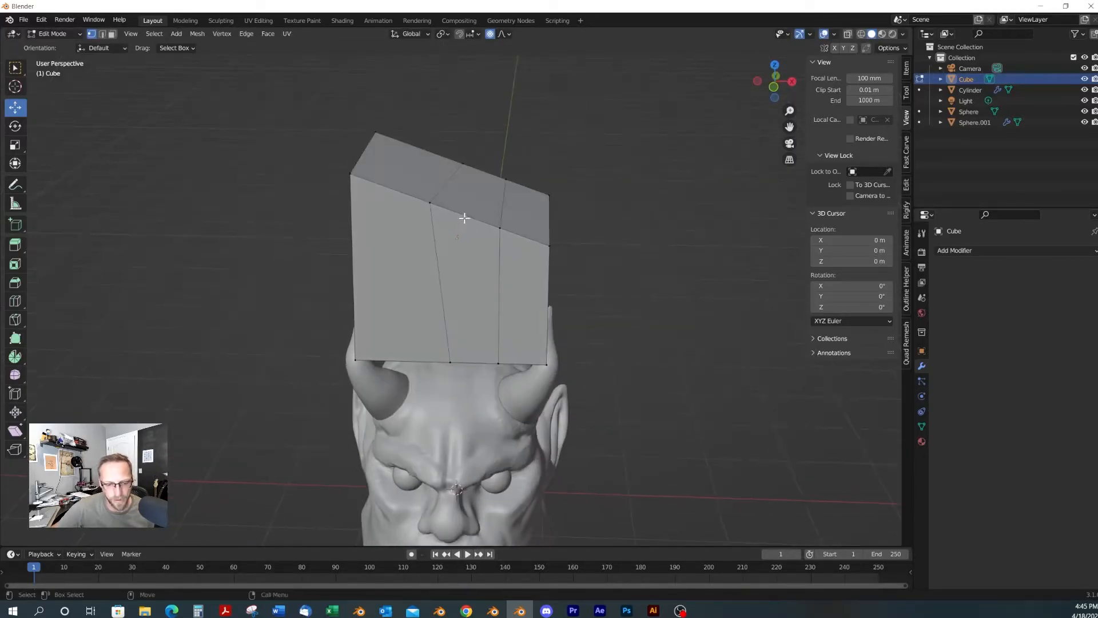
pyautogui.hotkey('ctrl', 'z')
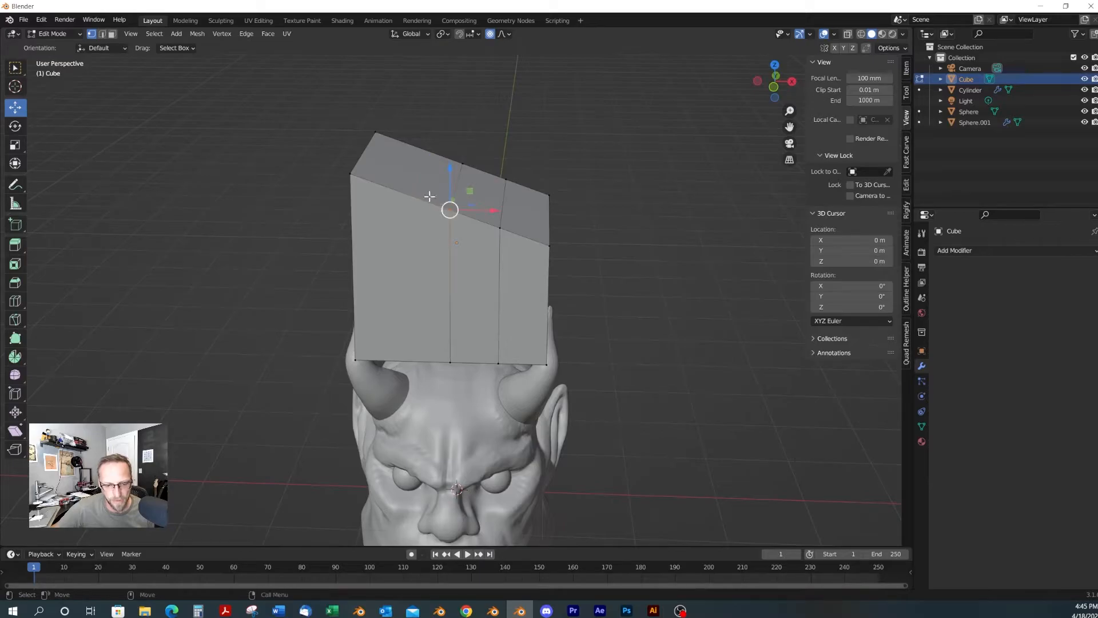
# Use Slide Vertices to shift the middle cut's front top vertex along the sloped edge towards the higher corner
pyautogui.click(247, 36)
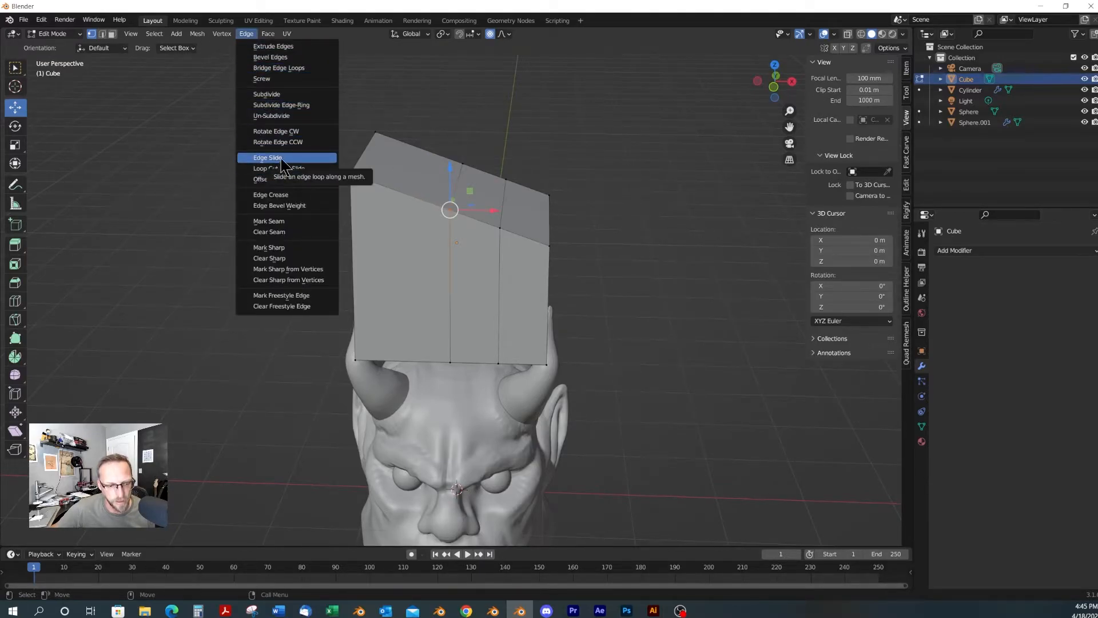
pyautogui.click(246, 34)
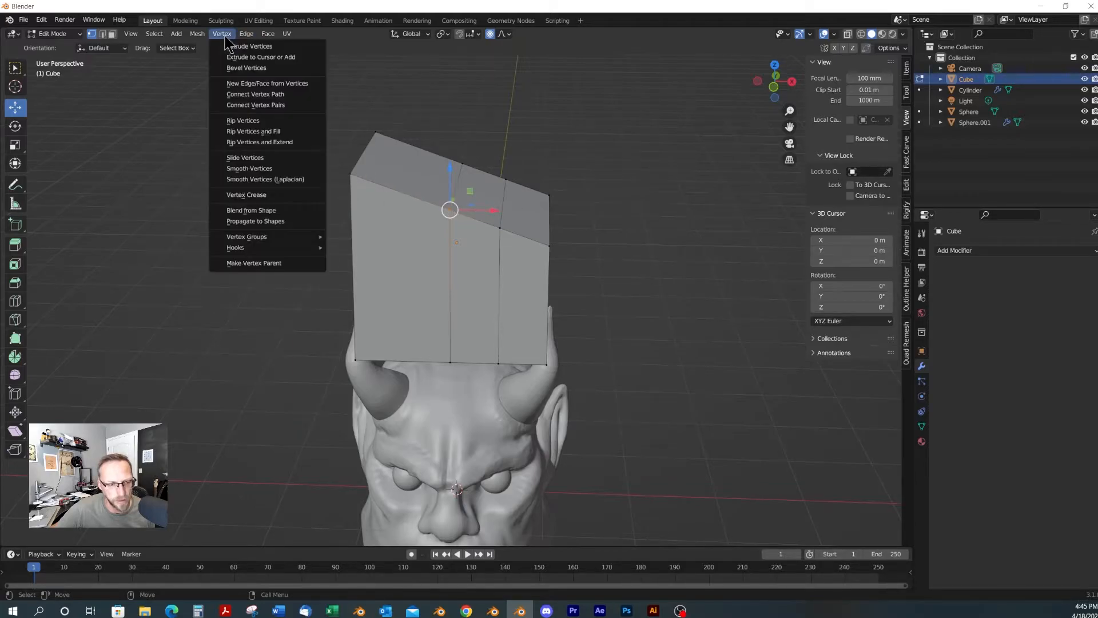
pyautogui.click(268, 157)
pyautogui.click(449, 210)
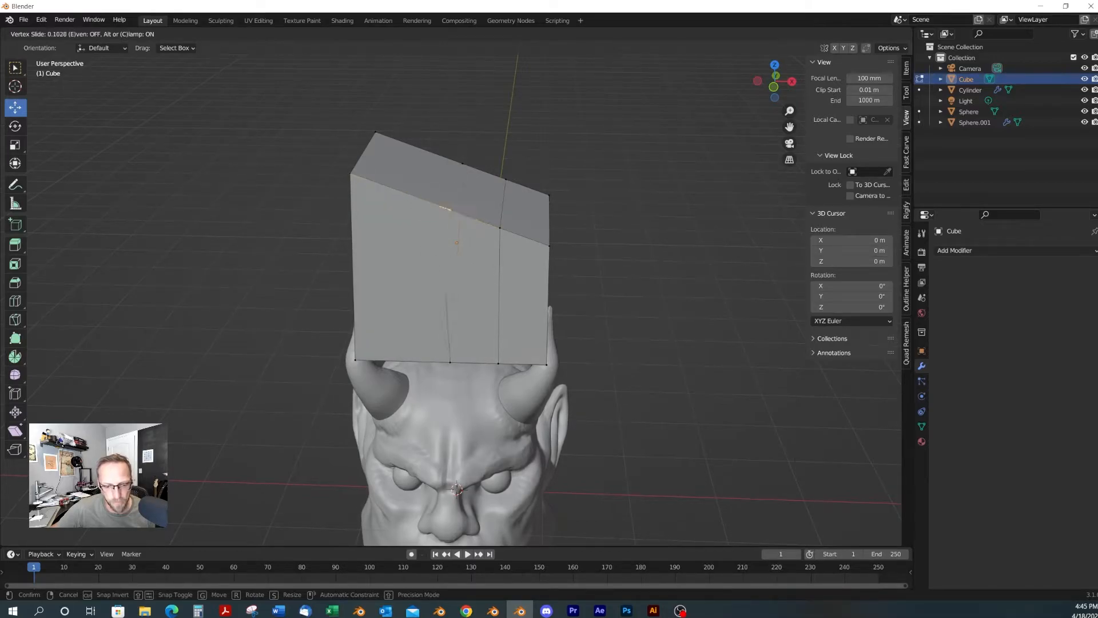
pyautogui.click(420, 199)
# Select the middle cut's edge across the top face and slide it close to the higher side with Edge Slide
pyautogui.moveTo(518, 241); pyautogui.dragTo(261, 46, button='middle')
pyautogui.press('2')
pyautogui.click(448, 177)
pyautogui.click(247, 34)
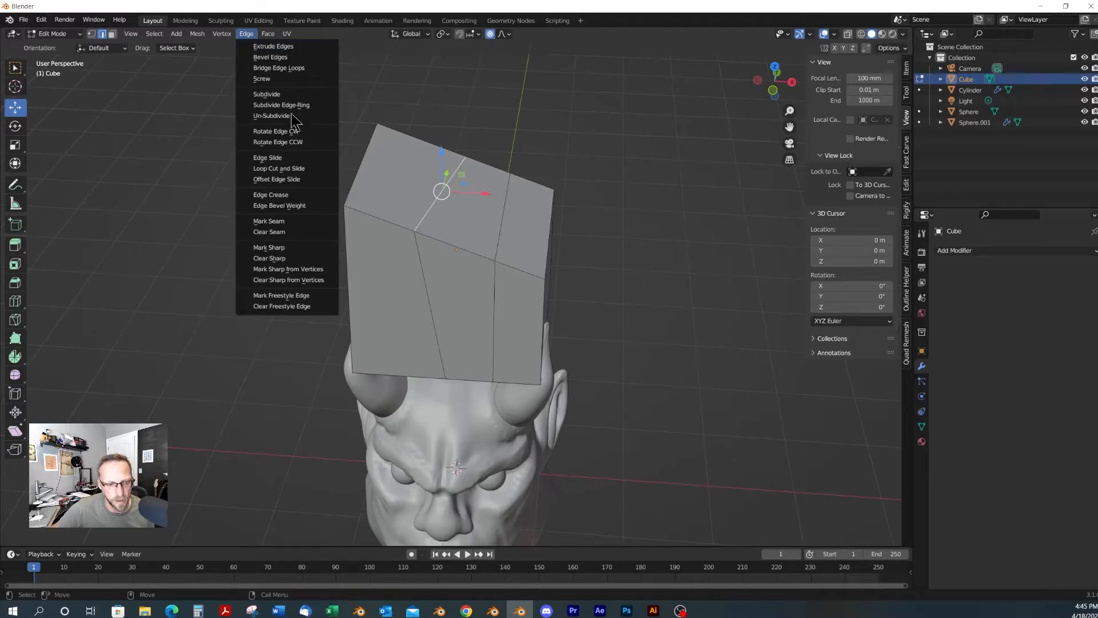
pyautogui.click(293, 159)
pyautogui.click(380, 171)
pyautogui.moveTo(380, 172); pyautogui.dragTo(415, 225, button='middle')
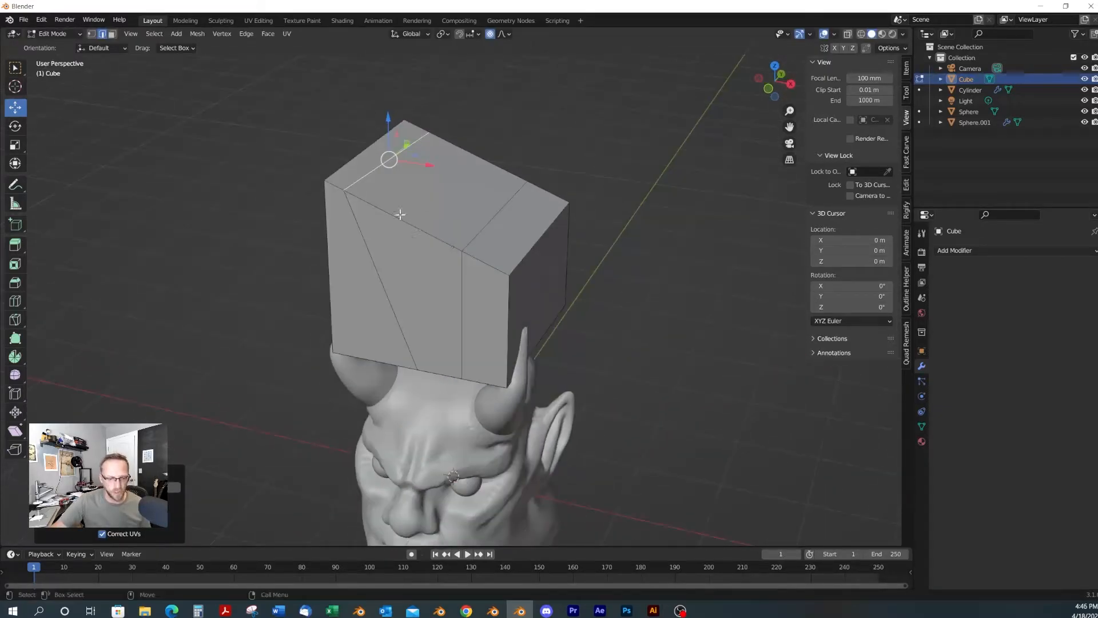
pyautogui.click(247, 34)
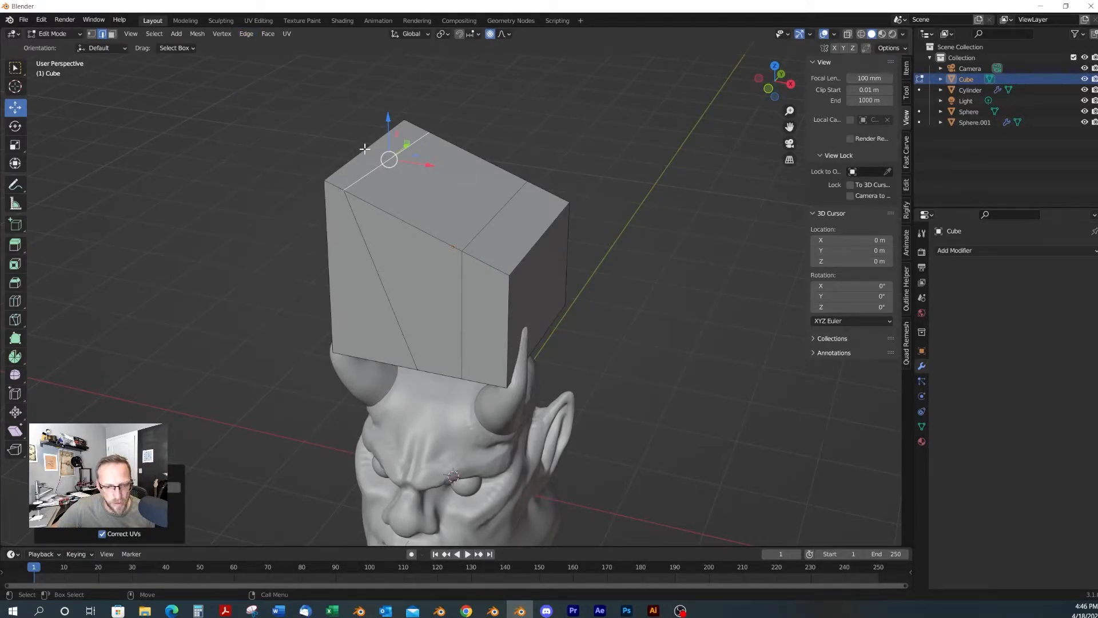
# Select the other cut's edge across the cube's top face, near the lower side, and slide it towards the higher side with Edge Slide
pyautogui.click(493, 213)
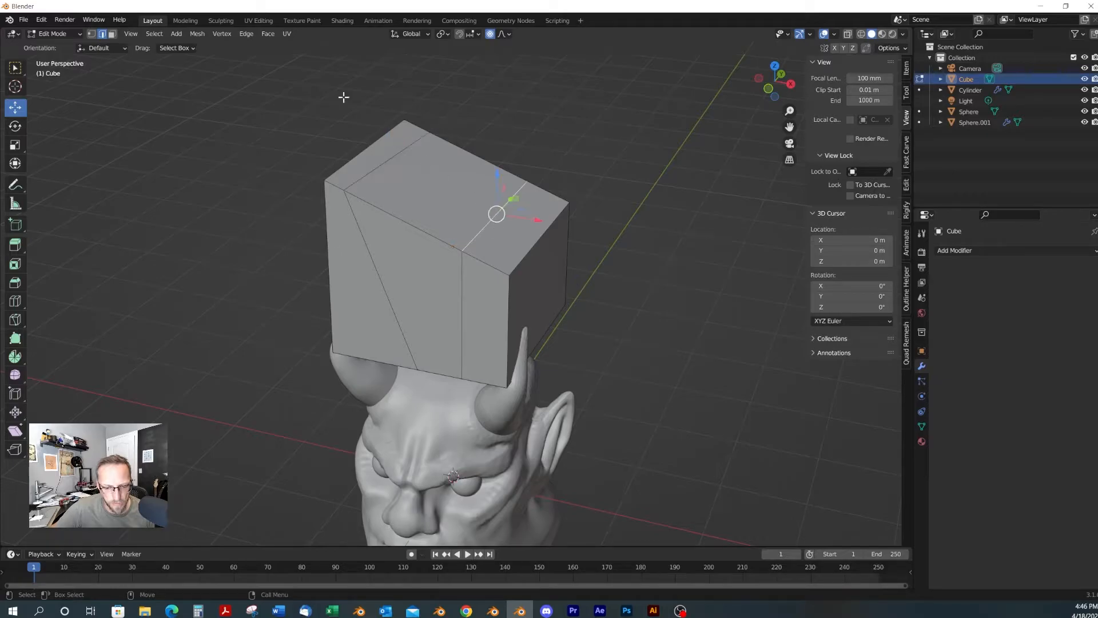
pyautogui.click(247, 35)
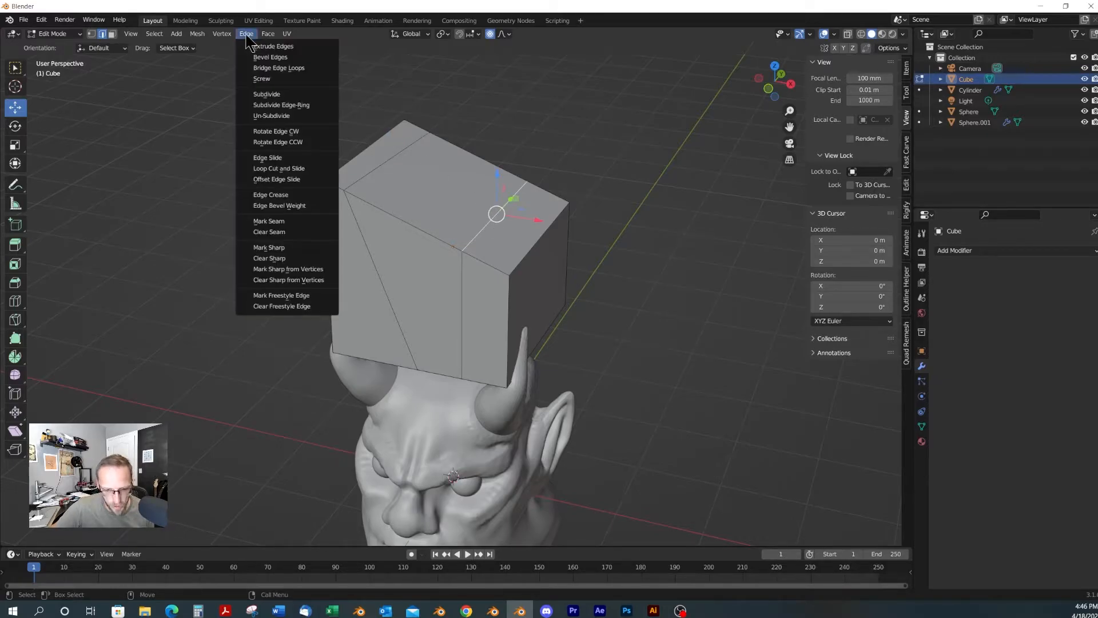
pyautogui.click(268, 158)
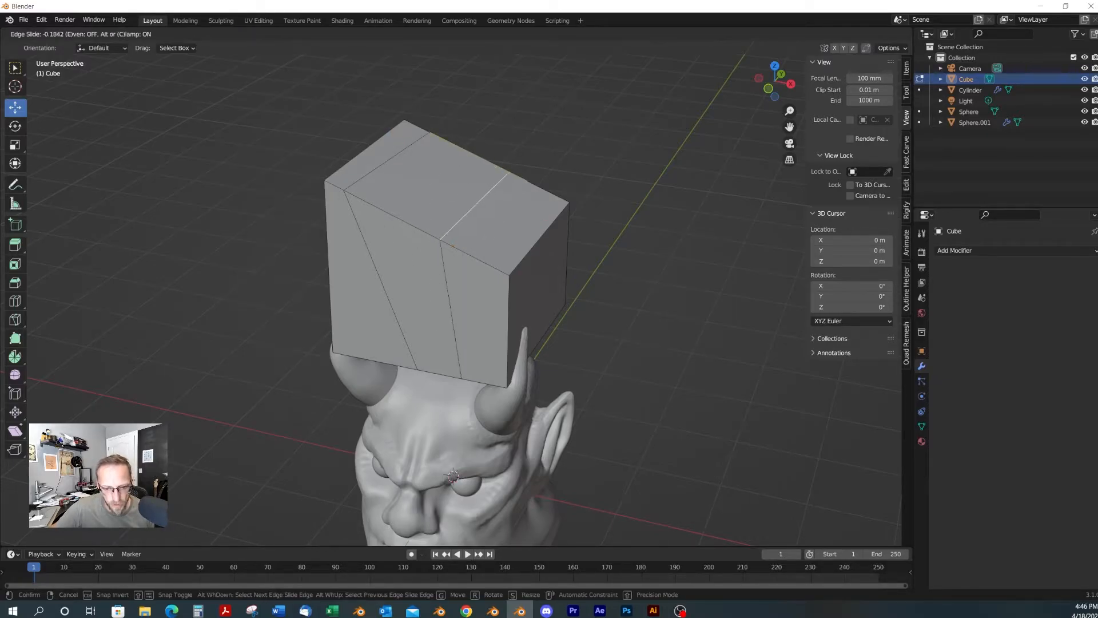
pyautogui.click(468, 250)
pyautogui.moveTo(468, 250); pyautogui.dragTo(525, 219, button='middle')
# Leave Edit Mode, delete the practice cube, and put the creature's head mesh into Sculpt Mode
pyautogui.press('Tab')
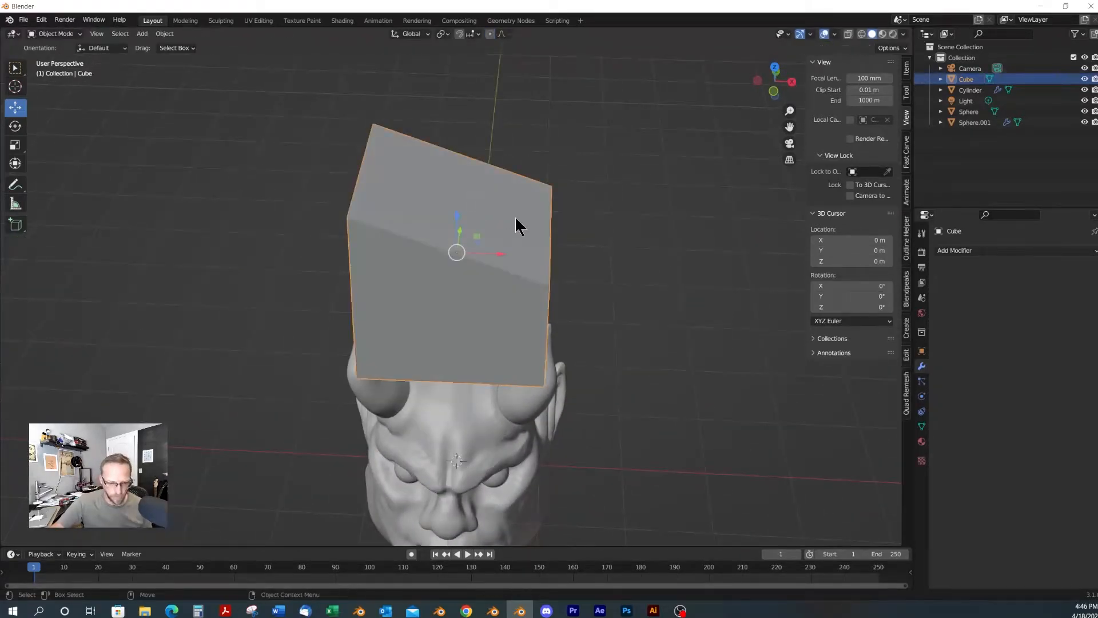
pyautogui.press('Delete')
pyautogui.scroll(-3, 621, 286)
pyautogui.moveTo(480, 429); pyautogui.dragTo(505, 343, button='middle')
pyautogui.scroll(3, 505, 343)
pyautogui.moveTo(557, 389)
pyautogui.mouseDown(button='middle')
pyautogui.moveTo(512, 391)
pyautogui.moveTo(539, 311)
pyautogui.moveTo(466, 326)
pyautogui.moveTo(477, 343)
pyautogui.moveTo(515, 352)
pyautogui.moveTo(449, 325)
pyautogui.mouseUp(button='middle')
pyautogui.click(441, 338)
pyautogui.hotkey('ctrl', 'Tab')
# Reshape the area between the brows and the outer brow ridge with the Grab brush at 95 px radius
pyautogui.scroll(1, 503, 347)
pyautogui.press('g')
pyautogui.moveTo(449, 324); pyautogui.dragTo(449, 338)
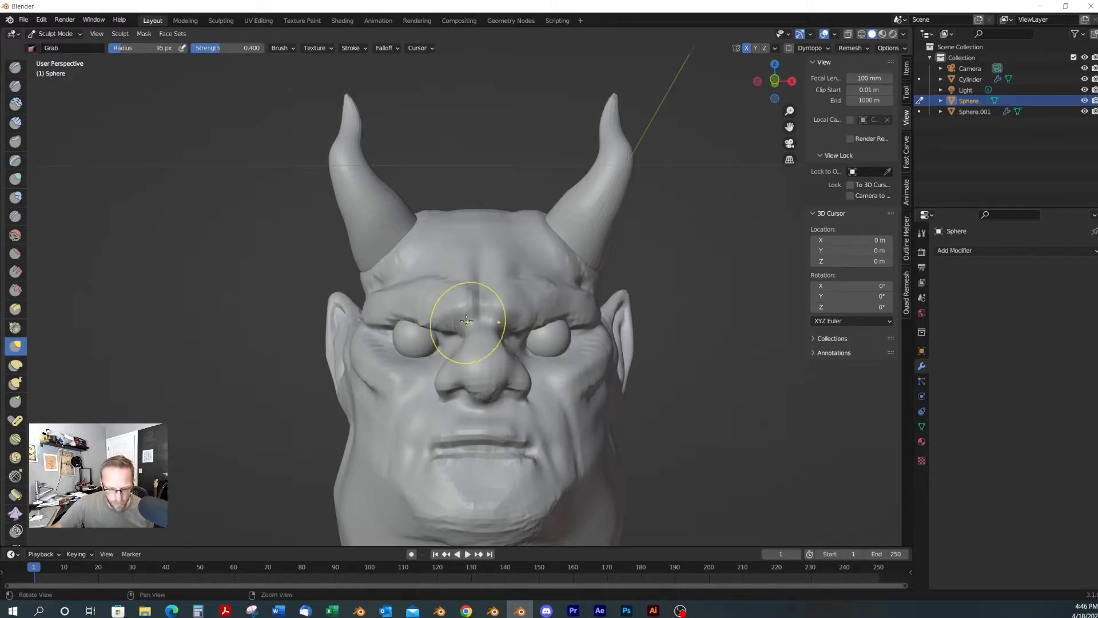
pyautogui.moveTo(460, 306); pyautogui.dragTo(455, 295)
pyautogui.moveTo(381, 285); pyautogui.dragTo(404, 293)
pyautogui.keyDown('alt'); pyautogui.moveTo(445, 373); pyautogui.dragTo(458, 375); pyautogui.keyUp('alt')
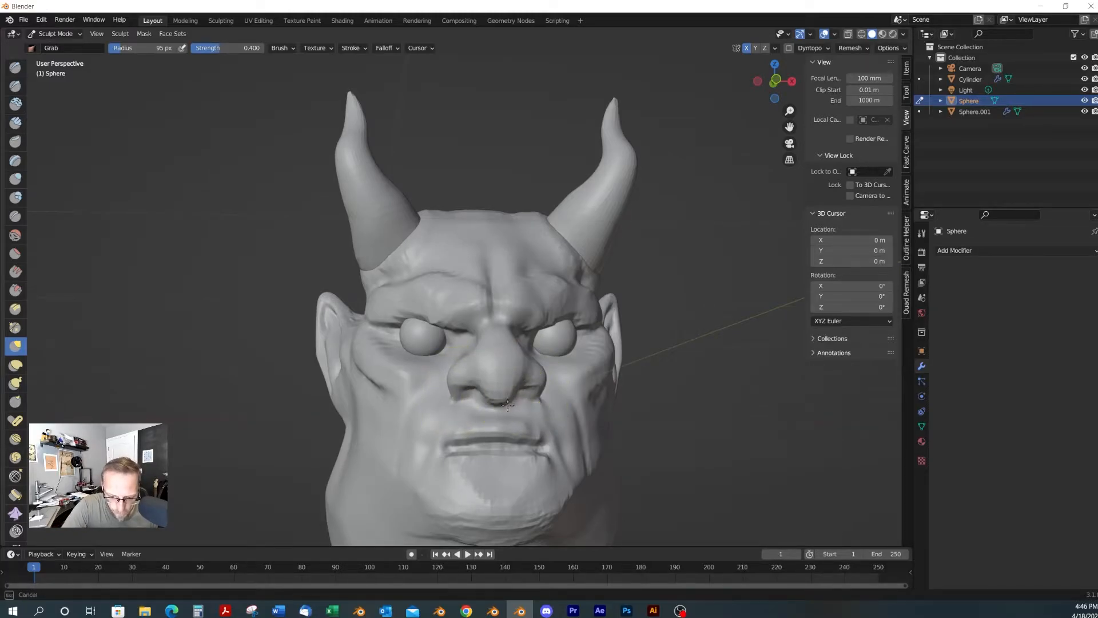
# Set the Grab brush radius to 145 px and adjust the brow and nose profile from the side
pyautogui.moveTo(496, 388)
pyautogui.keyDown('alt'); pyautogui.mouseDown()
pyautogui.moveTo(610, 376)
pyautogui.moveTo(635, 400)
pyautogui.moveTo(642, 382)
pyautogui.mouseUp(); pyautogui.keyUp('alt')
pyautogui.keyDown('alt'); pyautogui.moveTo(593, 330); pyautogui.dragTo(621, 350); pyautogui.keyUp('alt')
pyautogui.press('f')
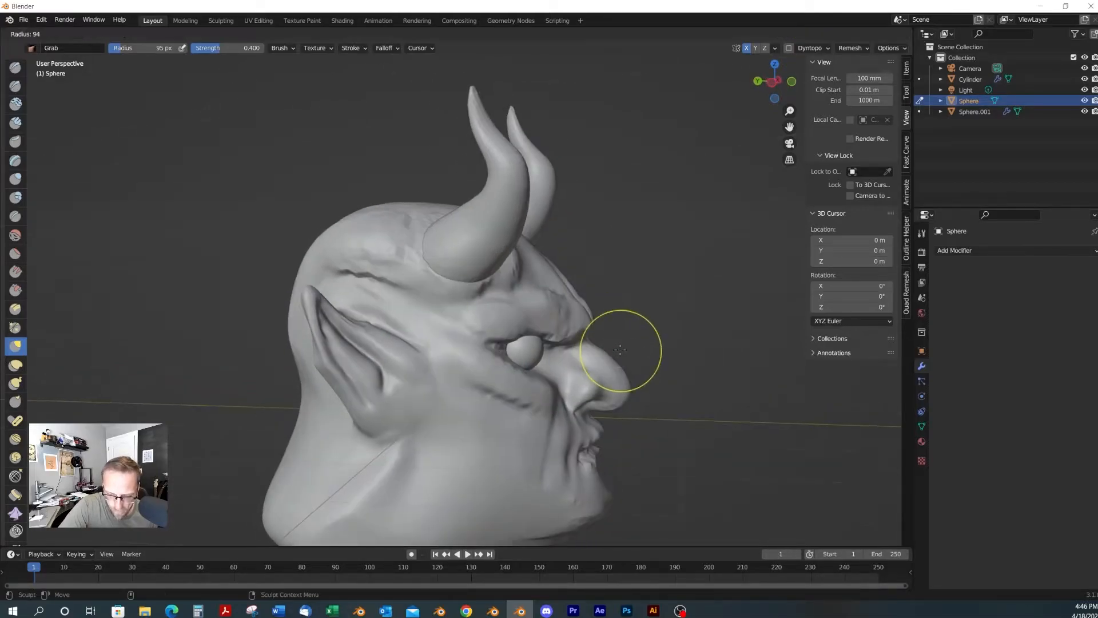
pyautogui.click(641, 323)
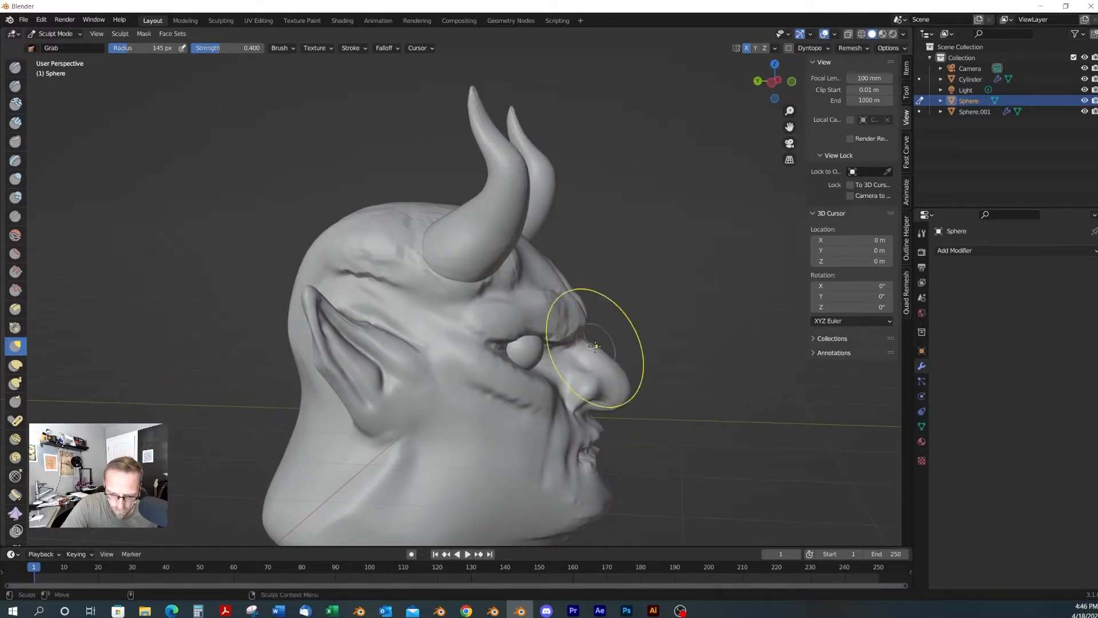
pyautogui.moveTo(547, 420)
pyautogui.keyDown('alt'); pyautogui.mouseDown()
pyautogui.moveTo(515, 446)
pyautogui.moveTo(559, 465)
pyautogui.moveTo(540, 444)
pyautogui.moveTo(575, 400)
pyautogui.mouseUp(); pyautogui.keyUp('alt')
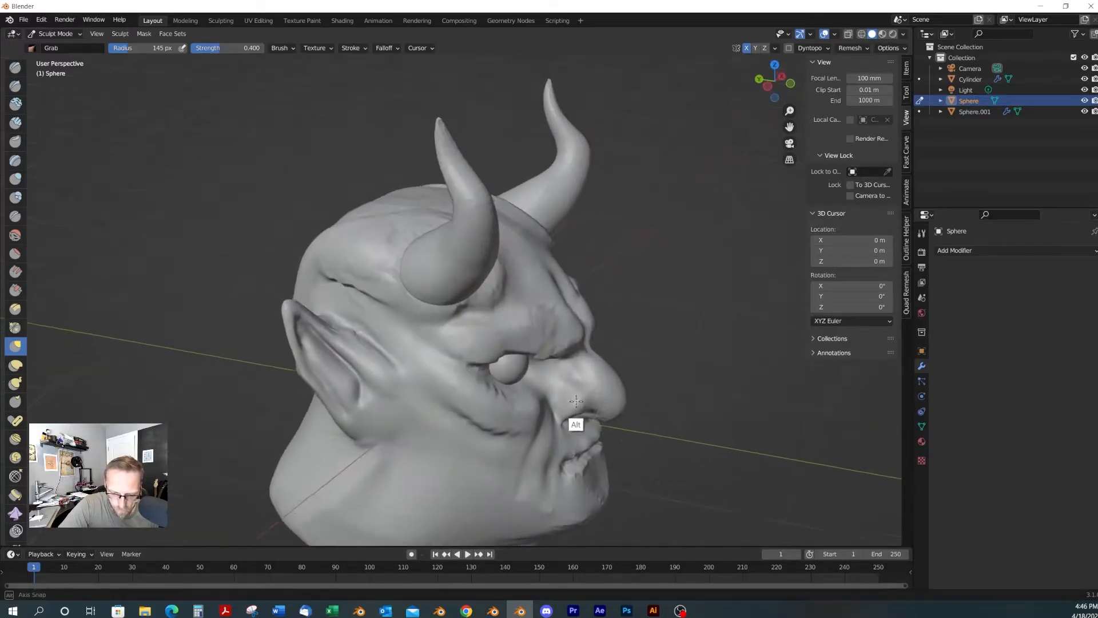
pyautogui.moveTo(583, 440)
pyautogui.keyDown('alt'); pyautogui.mouseDown()
pyautogui.moveTo(643, 441)
pyautogui.moveTo(658, 424)
pyautogui.moveTo(637, 440)
pyautogui.mouseUp(); pyautogui.keyUp('alt')
# Build up a full lower lip with the Draw brush at 38 px radius and 0.500 strength
pyautogui.keyDown('shift'); pyautogui.moveTo(669, 417); pyautogui.dragTo(600, 284, button='middle'); pyautogui.keyUp('shift')
pyautogui.keyDown('alt'); pyautogui.moveTo(600, 341); pyautogui.dragTo(547, 357); pyautogui.keyUp('alt')
pyautogui.moveTo(548, 356)
pyautogui.keyDown('alt'); pyautogui.mouseDown(button='middle')
pyautogui.moveTo(466, 356)
pyautogui.moveTo(530, 361)
pyautogui.moveTo(527, 329)
pyautogui.mouseUp(button='middle'); pyautogui.keyUp('alt')
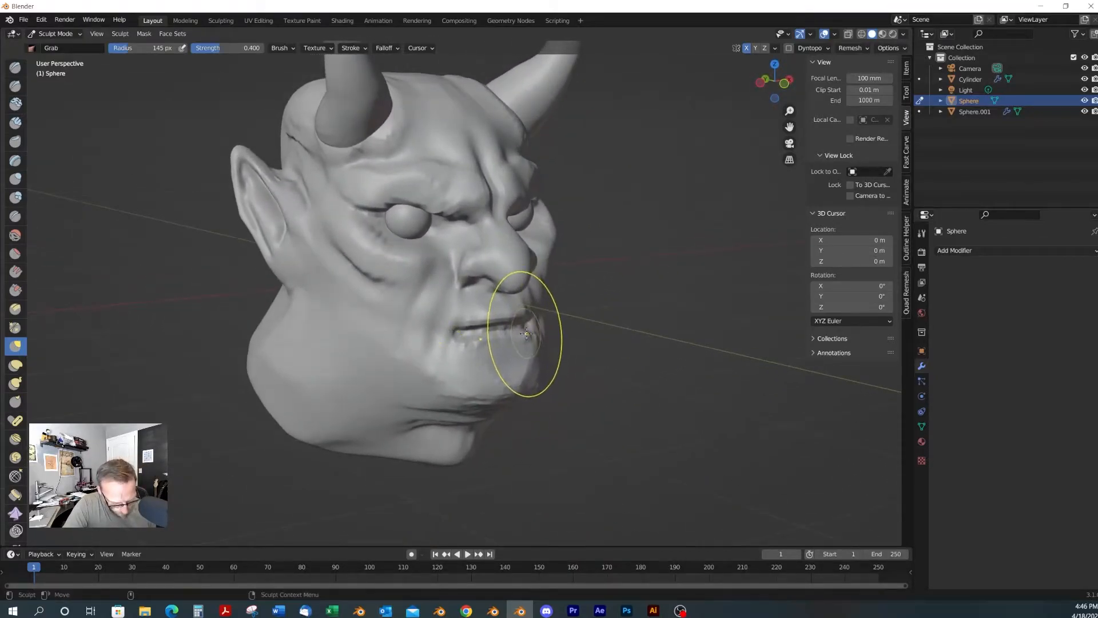
pyautogui.press('x')
pyautogui.keyDown('alt'); pyautogui.moveTo(550, 351); pyautogui.dragTo(554, 347); pyautogui.keyUp('alt')
pyautogui.press('f')
pyautogui.click(572, 347)
pyautogui.keyDown('alt'); pyautogui.moveTo(508, 376); pyautogui.dragTo(514, 381); pyautogui.keyUp('alt')
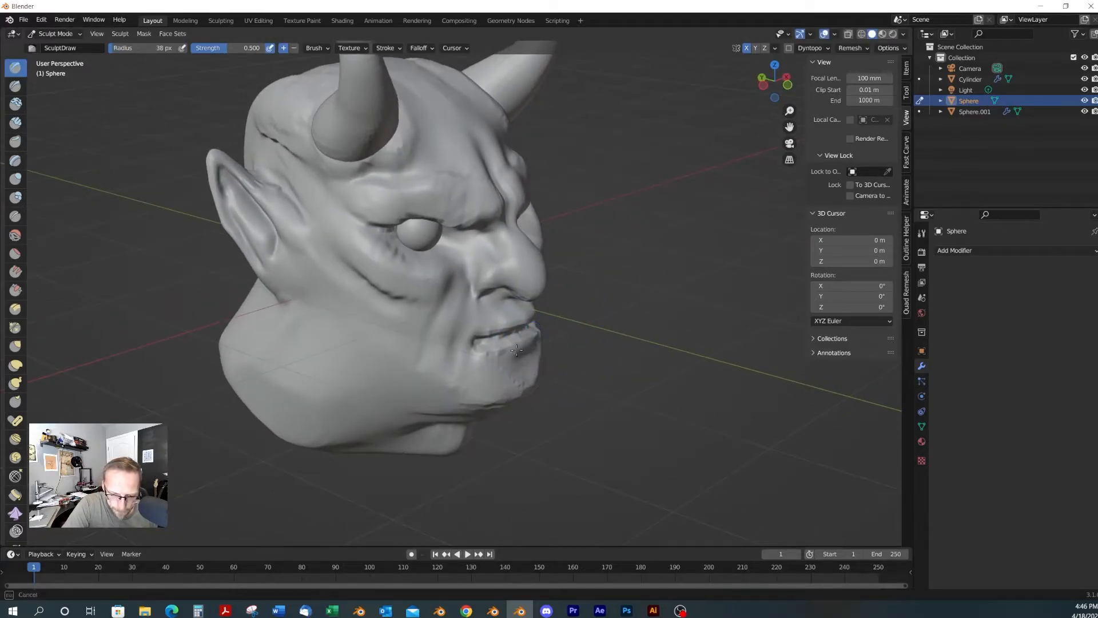
pyautogui.click(788, 85)
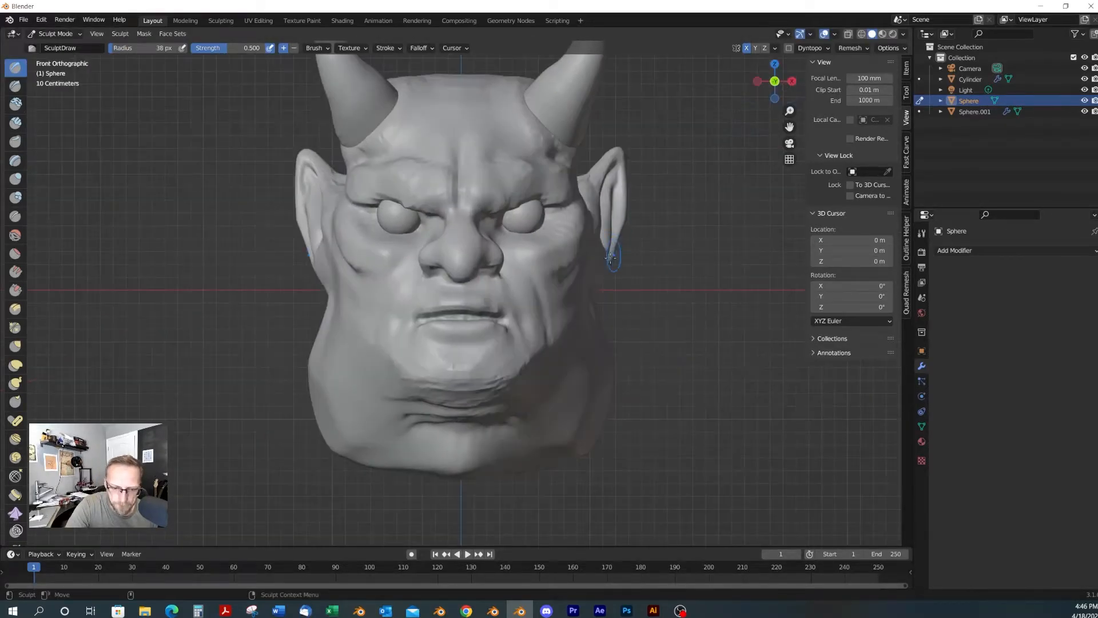
pyautogui.click(792, 81)
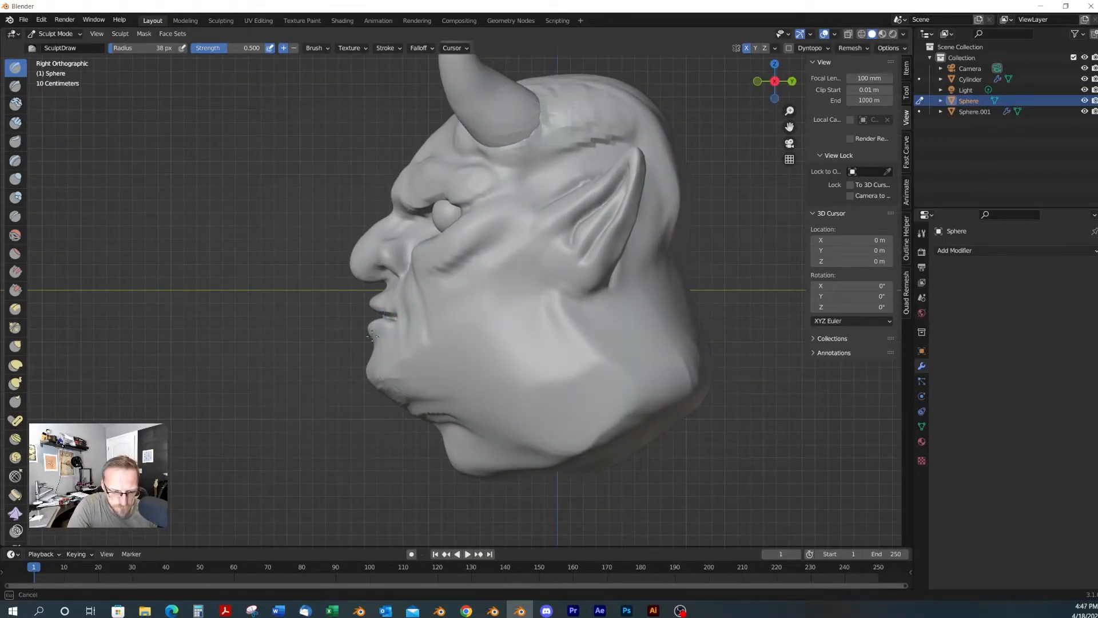
pyautogui.moveTo(386, 383)
pyautogui.mouseDown(button='middle')
pyautogui.moveTo(483, 403)
pyautogui.moveTo(423, 394)
pyautogui.moveTo(438, 359)
pyautogui.moveTo(473, 355)
pyautogui.mouseUp(button='middle')
# Carve the mouth line and the lip corners with the Draw Sharp brush at 38 px radius
pyautogui.press('2')
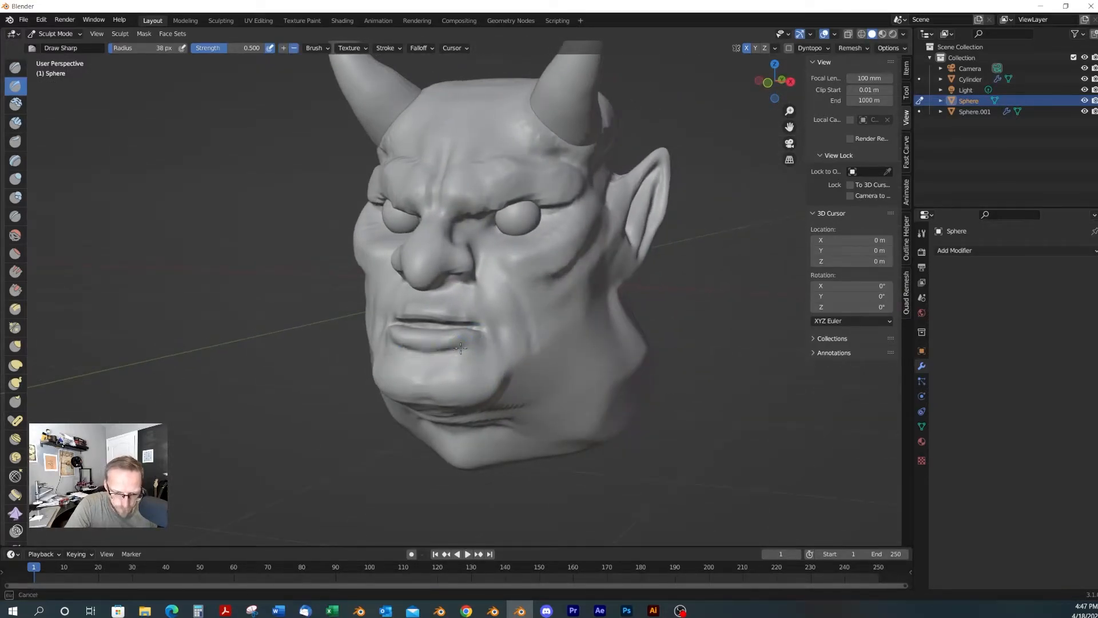
pyautogui.keyDown('alt'); pyautogui.moveTo(474, 343); pyautogui.dragTo(525, 324); pyautogui.keyUp('alt')
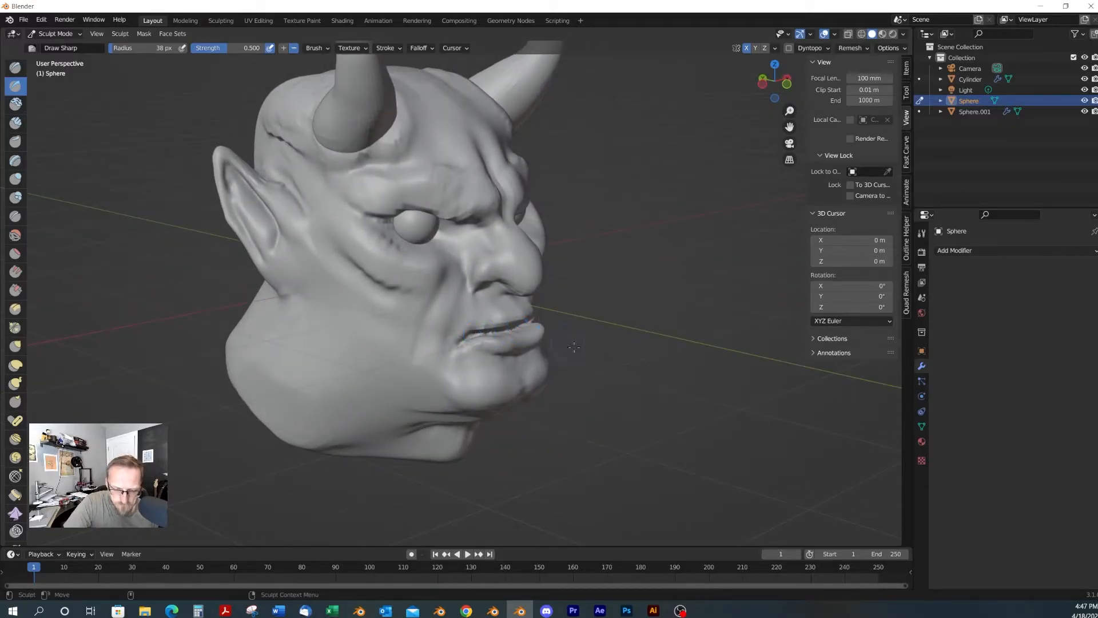
pyautogui.scroll(2, 587, 354)
pyautogui.moveTo(586, 352)
pyautogui.keyDown('alt'); pyautogui.keyDown('shift'); pyautogui.mouseDown()
pyautogui.moveTo(645, 365)
pyautogui.moveTo(615, 343)
pyautogui.moveTo(593, 379)
pyautogui.mouseUp(); pyautogui.keyUp('shift'); pyautogui.keyUp('alt')
# Reshape the upper lip and pull the mouth corners outward and down with the Grab brush, setting its radius to 139 px
pyautogui.press('1')
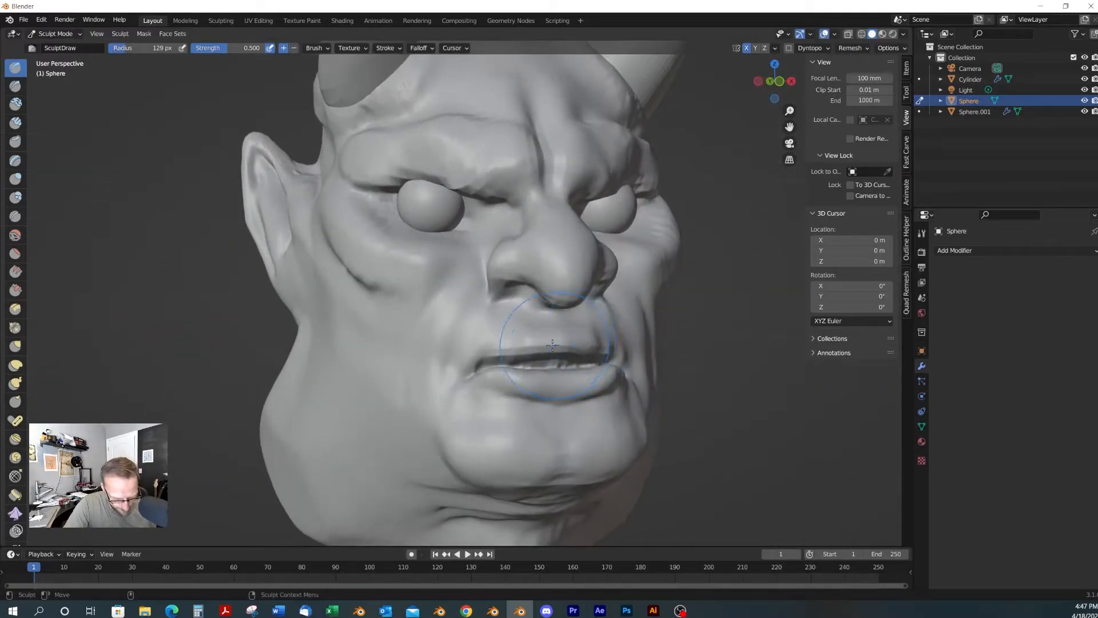
pyautogui.press('g')
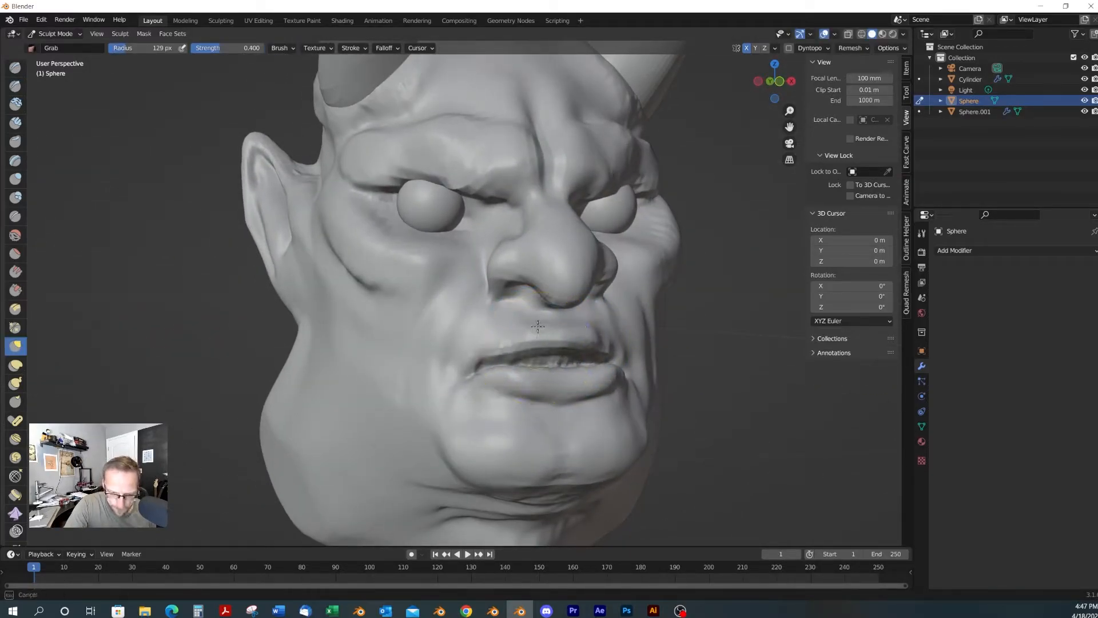
pyautogui.press('f')
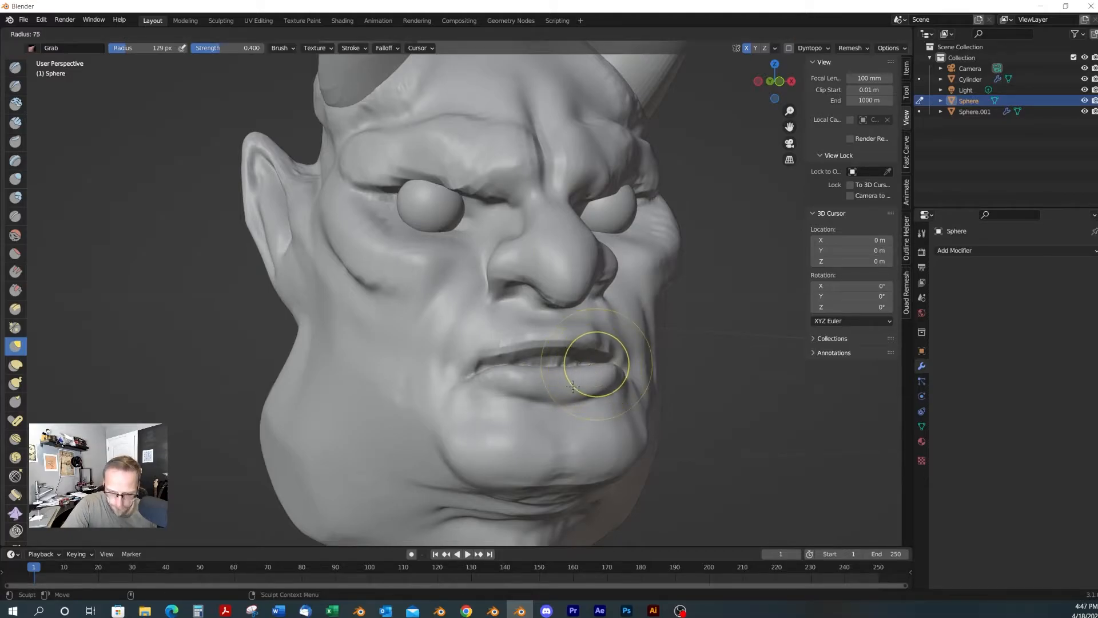
pyautogui.click(573, 387)
pyautogui.moveTo(557, 336)
pyautogui.mouseDown(button='middle')
pyautogui.moveTo(581, 372)
pyautogui.moveTo(563, 383)
pyautogui.mouseUp(button='middle')
pyautogui.moveTo(507, 362); pyautogui.dragTo(478, 391)
pyautogui.press('f')
pyautogui.click(575, 374)
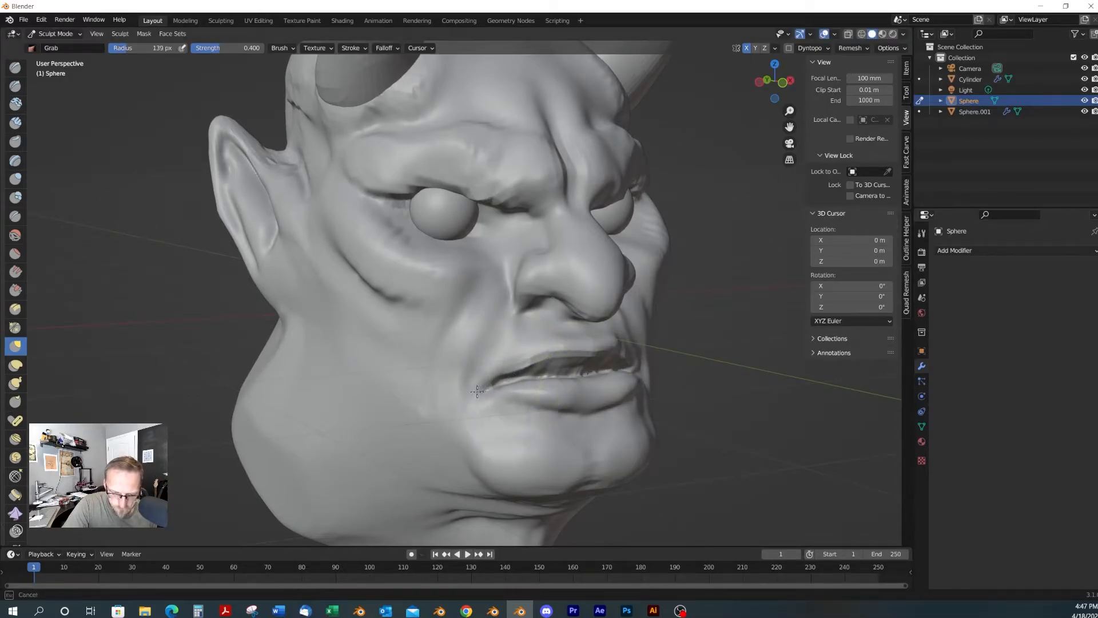
pyautogui.moveTo(534, 422)
pyautogui.mouseDown(button='middle')
pyautogui.moveTo(588, 421)
pyautogui.moveTo(613, 318)
pyautogui.moveTo(649, 363)
pyautogui.mouseUp(button='middle')
pyautogui.moveTo(651, 295)
pyautogui.mouseDown(button='middle')
pyautogui.moveTo(647, 345)
pyautogui.moveTo(684, 343)
pyautogui.mouseUp(button='middle')
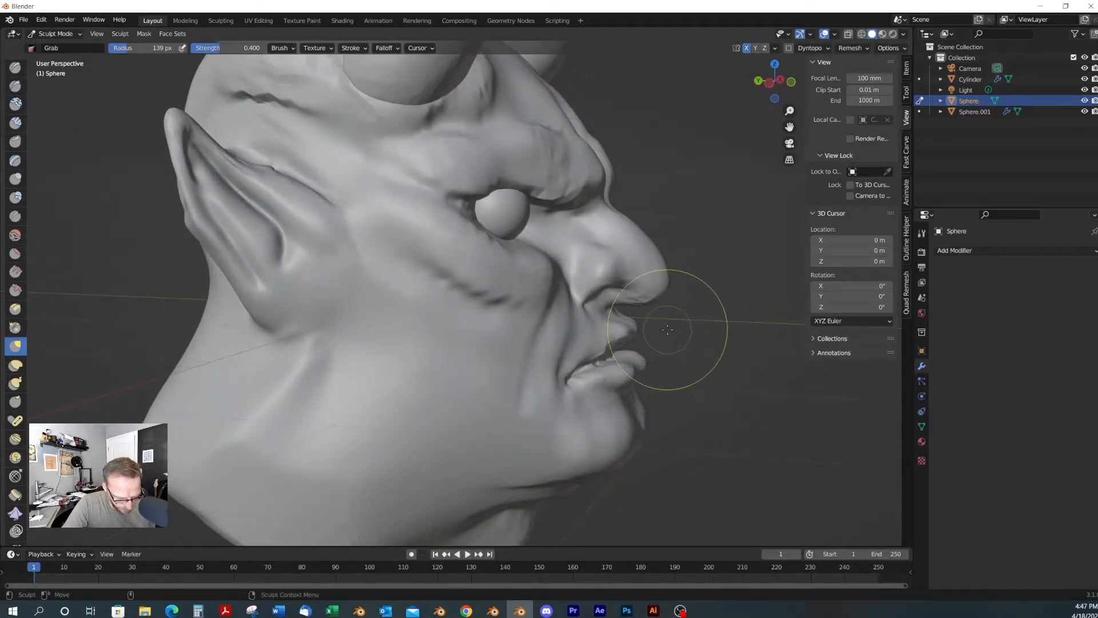
# Paint a mask over the nose and its nostrils with the Mask brush at 54 px radius
pyautogui.press('m')
pyautogui.moveTo(694, 290); pyautogui.dragTo(679, 312, button='middle')
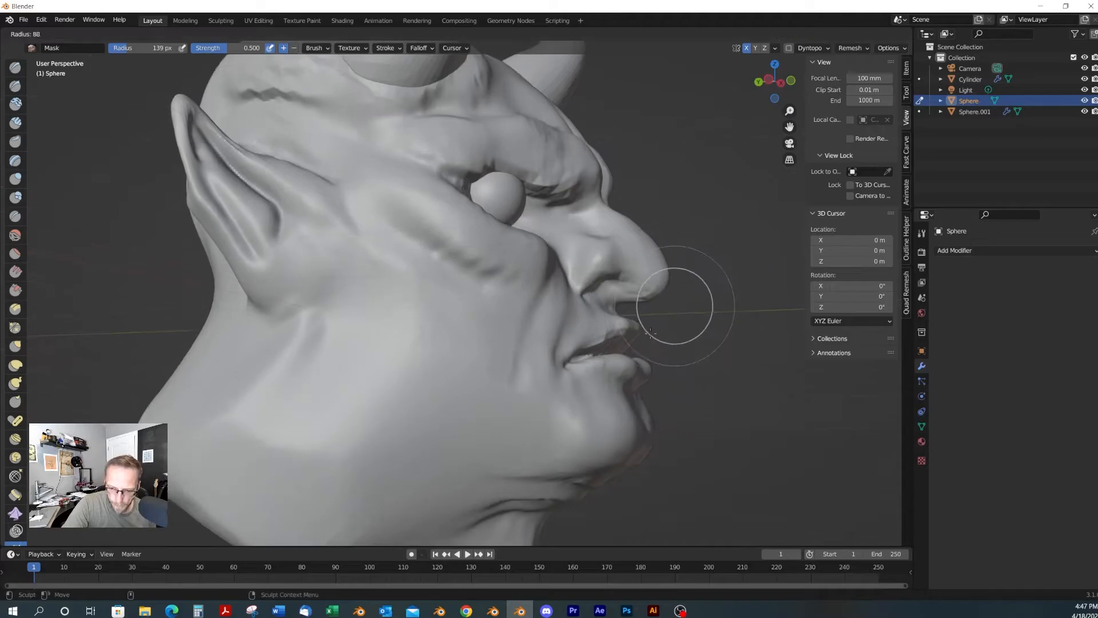
pyautogui.moveTo(639, 342)
pyautogui.mouseDown(button='middle')
pyautogui.moveTo(619, 294)
pyautogui.moveTo(649, 314)
pyautogui.moveTo(615, 301)
pyautogui.mouseUp(button='middle')
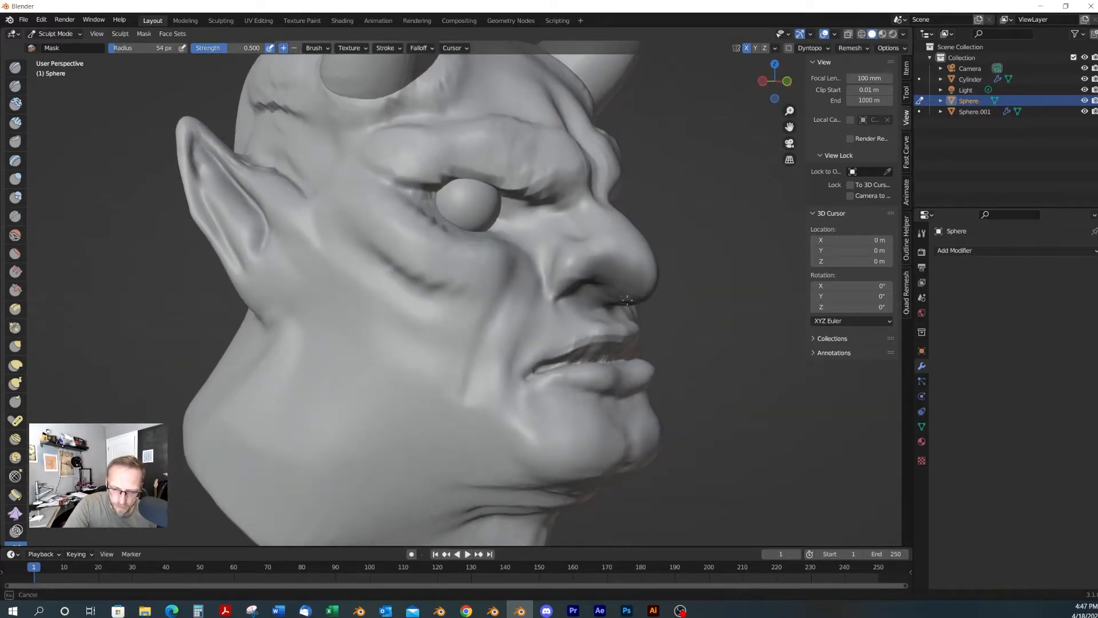
pyautogui.moveTo(641, 262); pyautogui.dragTo(640, 276)
pyautogui.moveTo(639, 277); pyautogui.dragTo(585, 257, button='middle')
pyautogui.moveTo(546, 289)
pyautogui.mouseDown()
pyautogui.moveTo(502, 272)
pyautogui.moveTo(568, 266)
pyautogui.mouseUp()
# Strengthen the mask on the nose and the folds beside the nostrils with the Mask brush at 0.814 strength
pyautogui.moveTo(598, 272); pyautogui.dragTo(574, 304, button='middle')
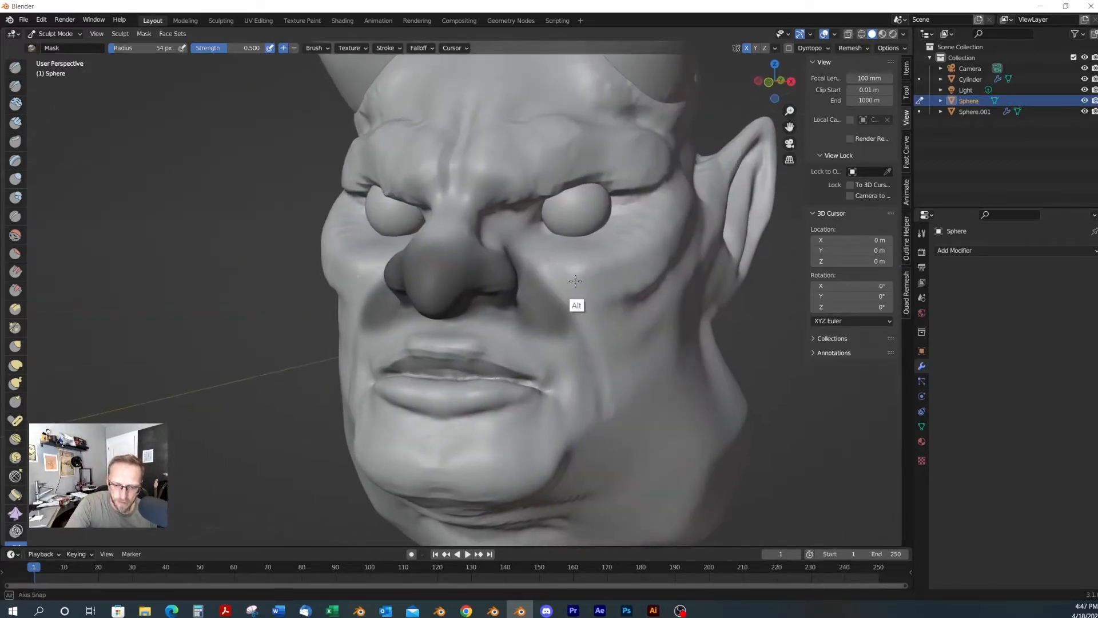
pyautogui.keyDown('alt'); pyautogui.moveTo(514, 309); pyautogui.dragTo(569, 266); pyautogui.keyUp('alt')
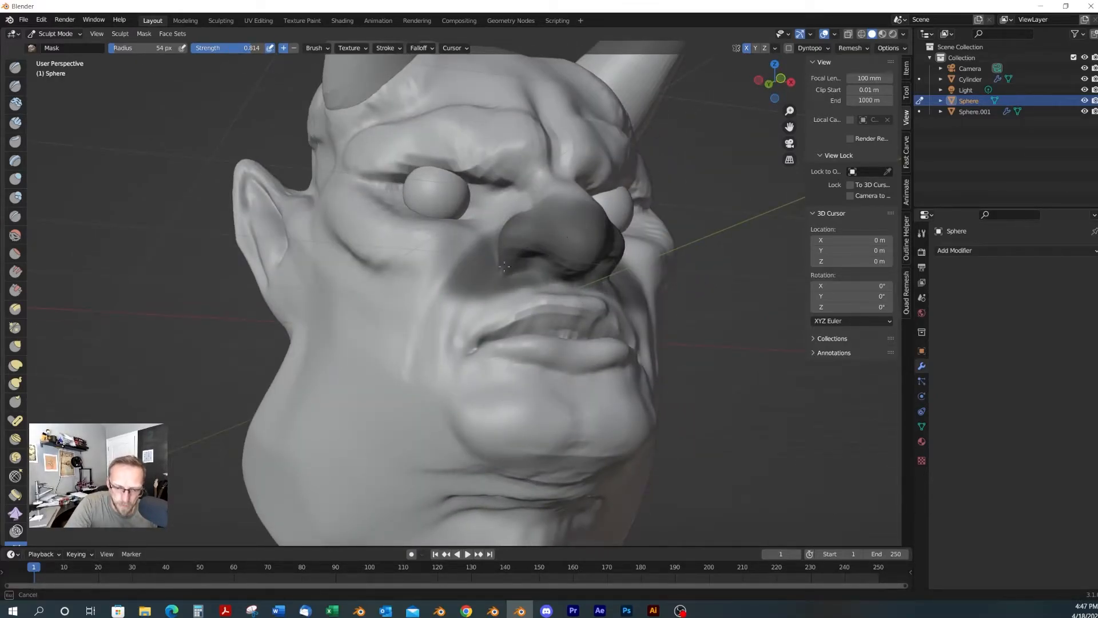
pyautogui.moveTo(574, 264); pyautogui.dragTo(551, 302, button='middle')
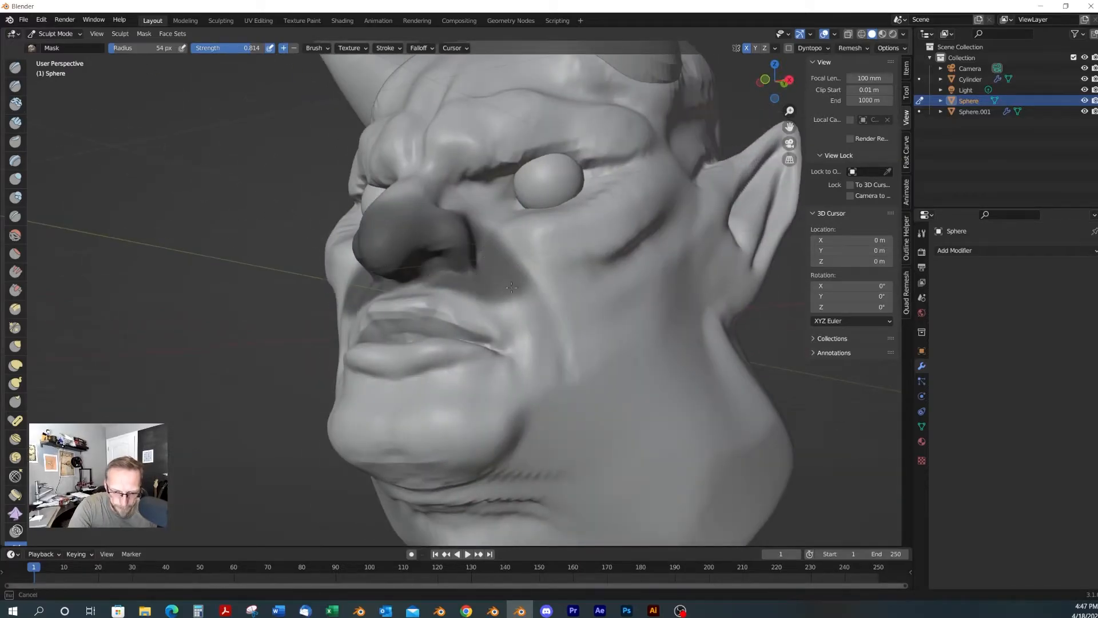
pyautogui.moveTo(549, 351)
pyautogui.keyDown('alt'); pyautogui.mouseDown()
pyautogui.moveTo(650, 385)
pyautogui.moveTo(641, 354)
pyautogui.mouseUp(); pyautogui.keyUp('alt')
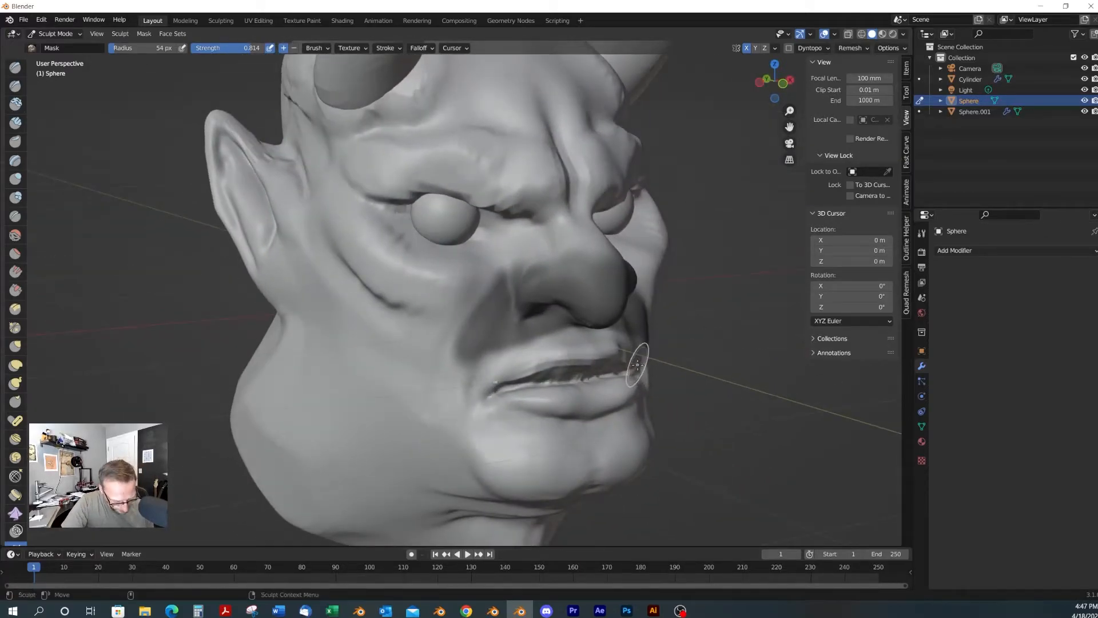
# Rework the upper lip beneath the masked nose, clear the mask, and set the Grab brush radius to 138 px
pyautogui.hotkey('shift', 't')
pyautogui.keyDown('alt'); pyautogui.moveTo(616, 368); pyautogui.dragTo(637, 373); pyautogui.keyUp('alt')
pyautogui.moveTo(604, 350)
pyautogui.mouseDown()
pyautogui.moveTo(578, 379)
pyautogui.moveTo(677, 370)
pyautogui.moveTo(632, 379)
pyautogui.moveTo(587, 348)
pyautogui.moveTo(588, 363)
pyautogui.moveTo(550, 350)
pyautogui.moveTo(681, 369)
pyautogui.moveTo(657, 373)
pyautogui.moveTo(695, 368)
pyautogui.mouseUp()
pyautogui.press('g')
pyautogui.press('f')
pyautogui.click(693, 347)
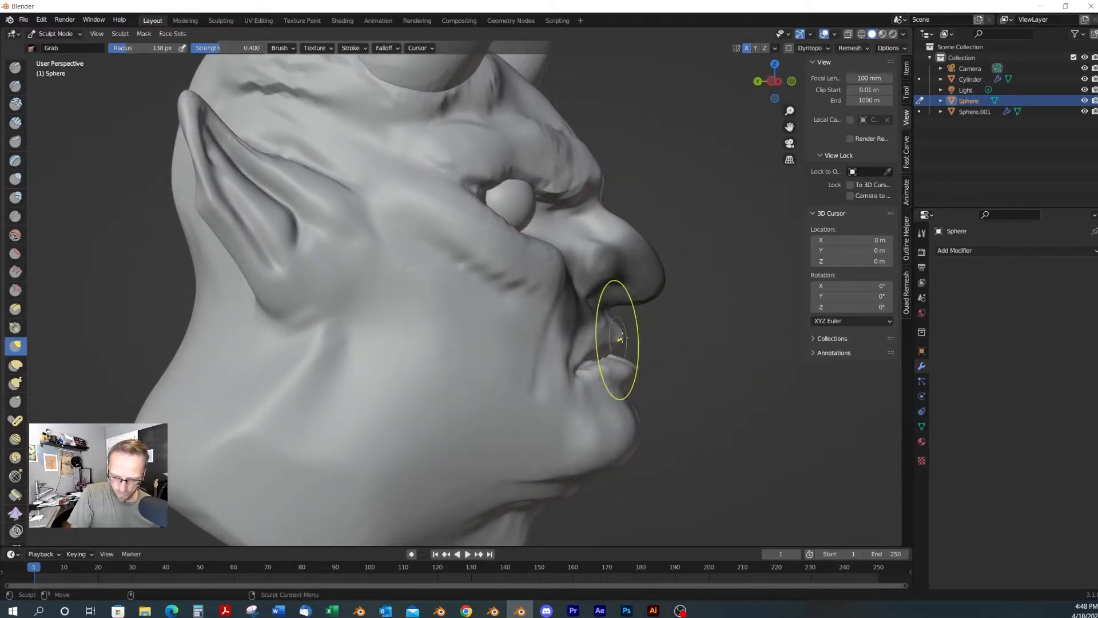
# Resize the Grab brush and adjust the lips and the skin around the mouth corners
pyautogui.moveTo(589, 386)
pyautogui.keyDown('alt'); pyautogui.mouseDown()
pyautogui.moveTo(595, 405)
pyautogui.moveTo(566, 390)
pyautogui.mouseUp(); pyautogui.keyUp('alt')
pyautogui.keyDown('alt'); pyautogui.moveTo(609, 397); pyautogui.dragTo(559, 440); pyautogui.keyUp('alt')
pyautogui.press('f')
pyautogui.click(664, 406)
pyautogui.moveTo(474, 426); pyautogui.dragTo(478, 424)
pyautogui.moveTo(527, 485)
pyautogui.keyDown('alt'); pyautogui.mouseDown()
pyautogui.moveTo(445, 478)
pyautogui.moveTo(591, 456)
pyautogui.moveTo(569, 343)
pyautogui.moveTo(657, 390)
pyautogui.moveTo(618, 433)
pyautogui.moveTo(629, 430)
pyautogui.moveTo(583, 400)
pyautogui.moveTo(661, 399)
pyautogui.moveTo(636, 424)
pyautogui.moveTo(519, 454)
pyautogui.moveTo(537, 431)
pyautogui.moveTo(543, 387)
pyautogui.moveTo(527, 439)
pyautogui.moveTo(500, 430)
pyautogui.moveTo(543, 390)
pyautogui.mouseUp(); pyautogui.keyUp('alt')
pyautogui.press('f')
pyautogui.click(718, 395)
# Refine the mouth with the Grab brush at 116 px radius and smooth the surface around the upper lip
pyautogui.hotkey('shift', 't')
pyautogui.press('f')
pyautogui.click(627, 428)
pyautogui.press('g')
pyautogui.press('f')
pyautogui.click(629, 421)
pyautogui.keyDown('shift'); pyautogui.moveTo(553, 339); pyautogui.dragTo(589, 357); pyautogui.keyUp('shift')
pyautogui.moveTo(640, 366)
pyautogui.keyDown('alt'); pyautogui.mouseDown()
pyautogui.moveTo(591, 375)
pyautogui.moveTo(558, 358)
pyautogui.moveTo(584, 279)
pyautogui.moveTo(656, 290)
pyautogui.moveTo(664, 268)
pyautogui.moveTo(659, 297)
pyautogui.moveTo(647, 246)
pyautogui.mouseUp(); pyautogui.keyUp('alt')
pyautogui.moveTo(698, 342)
pyautogui.keyDown('alt'); pyautogui.mouseDown()
pyautogui.moveTo(620, 331)
pyautogui.moveTo(625, 348)
pyautogui.moveTo(600, 347)
pyautogui.mouseUp(); pyautogui.keyUp('alt')
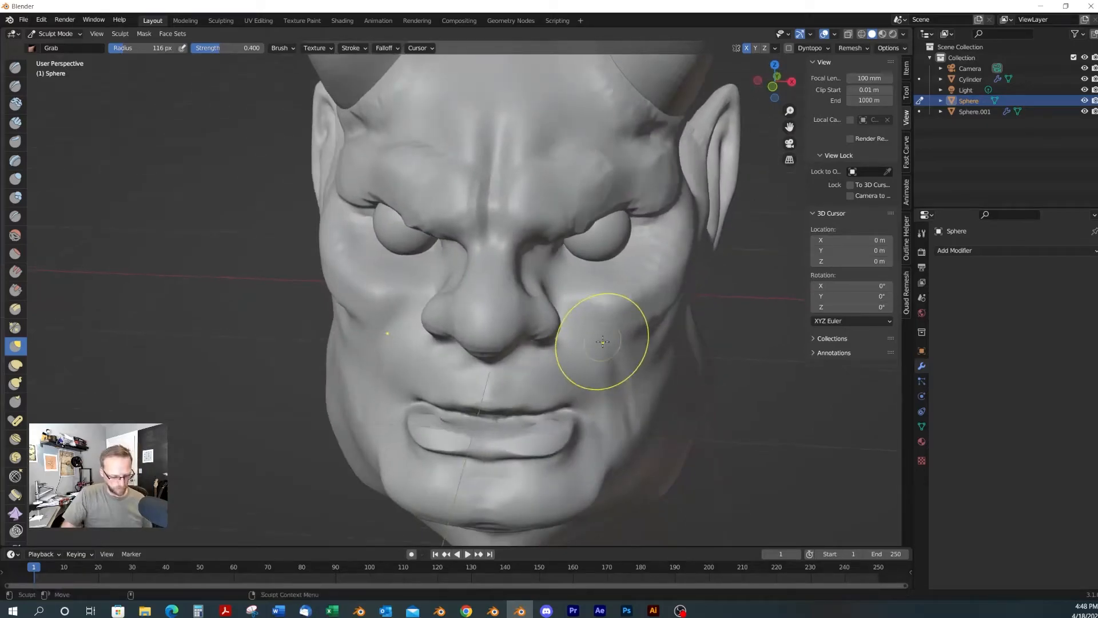
# Return to Object Mode, select the mirrored horns, and duplicate them straight down along Z to mouth height
pyautogui.press('4')
pyautogui.scroll(-4, 601, 273)
pyautogui.keyDown('alt'); pyautogui.moveTo(602, 272); pyautogui.dragTo(576, 268); pyautogui.keyUp('alt')
pyautogui.click(407, 155)
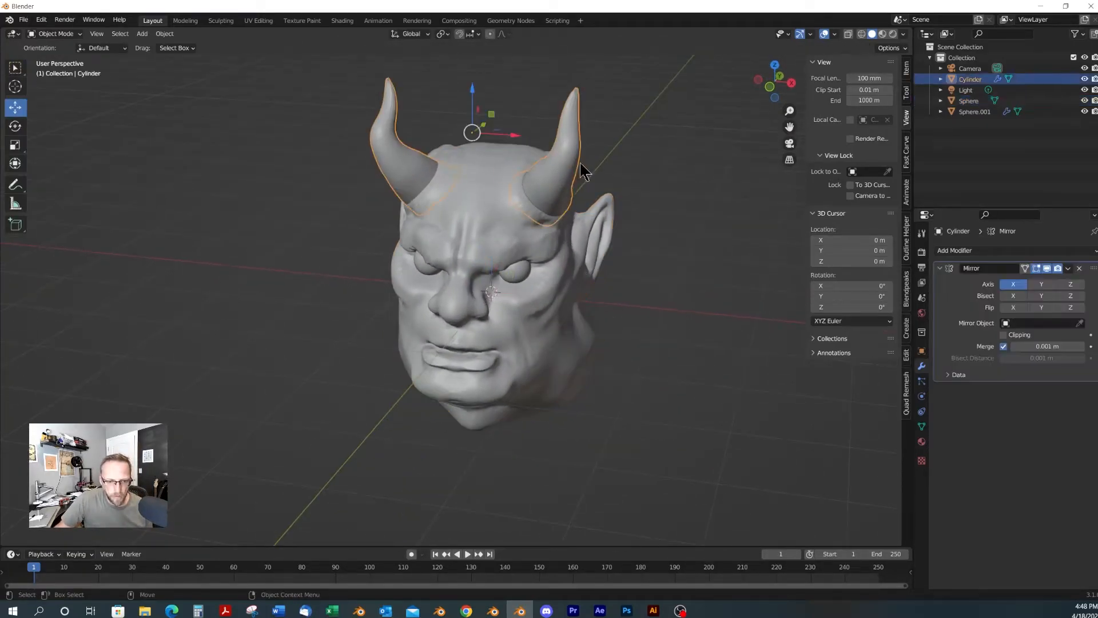
pyautogui.keyDown('alt'); pyautogui.moveTo(543, 152); pyautogui.dragTo(507, 194); pyautogui.keyUp('alt')
pyautogui.hotkey('shift', 'd')
pyautogui.press('z')
pyautogui.click(451, 343)
# Move the duplicated horns forward along Y and adjust their height in front of the jaw
pyautogui.keyDown('alt'); pyautogui.moveTo(451, 343); pyautogui.dragTo(507, 339); pyautogui.keyUp('alt')
pyautogui.moveTo(470, 268); pyautogui.dragTo(400, 277)
pyautogui.moveTo(367, 228); pyautogui.dragTo(369, 252)
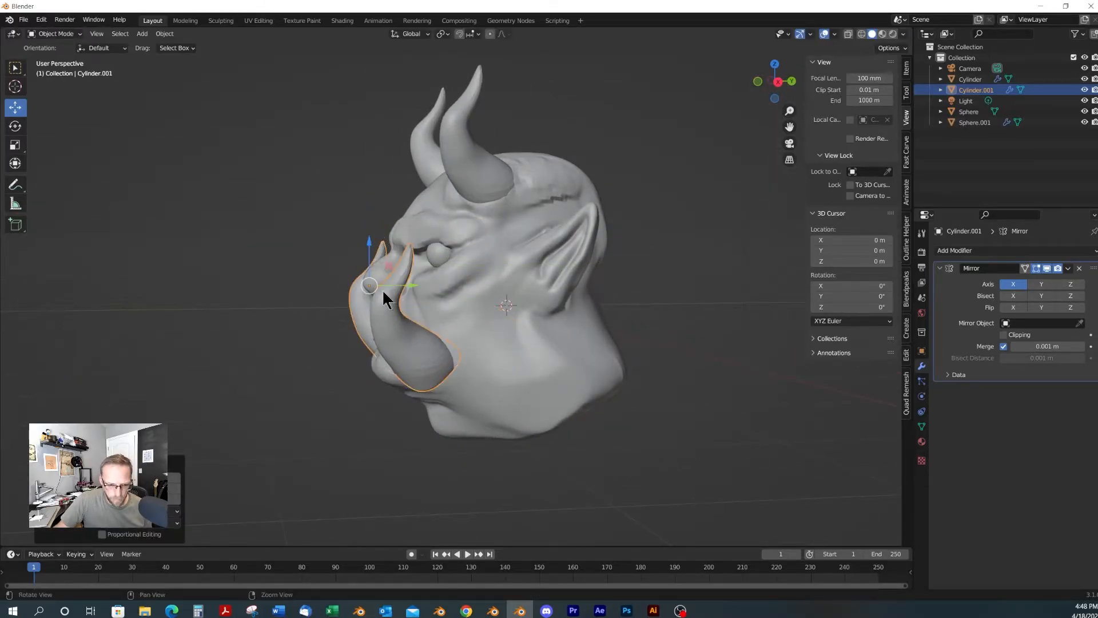
# In Edit Mode, shrink and rotate the duplicated horn mesh and place it as a small tusk at the mouth corner
pyautogui.moveTo(382, 283); pyautogui.dragTo(475, 297, button='middle')
pyautogui.press('Tab')
pyautogui.moveTo(497, 337); pyautogui.dragTo(529, 342, button='middle')
pyautogui.press('r')
pyautogui.moveTo(529, 342)
pyautogui.keyDown('alt'); pyautogui.mouseDown()
pyautogui.moveTo(559, 348)
pyautogui.moveTo(532, 324)
pyautogui.mouseUp(); pyautogui.keyUp('alt')
pyautogui.press('w')
pyautogui.scroll(4, 533, 323)
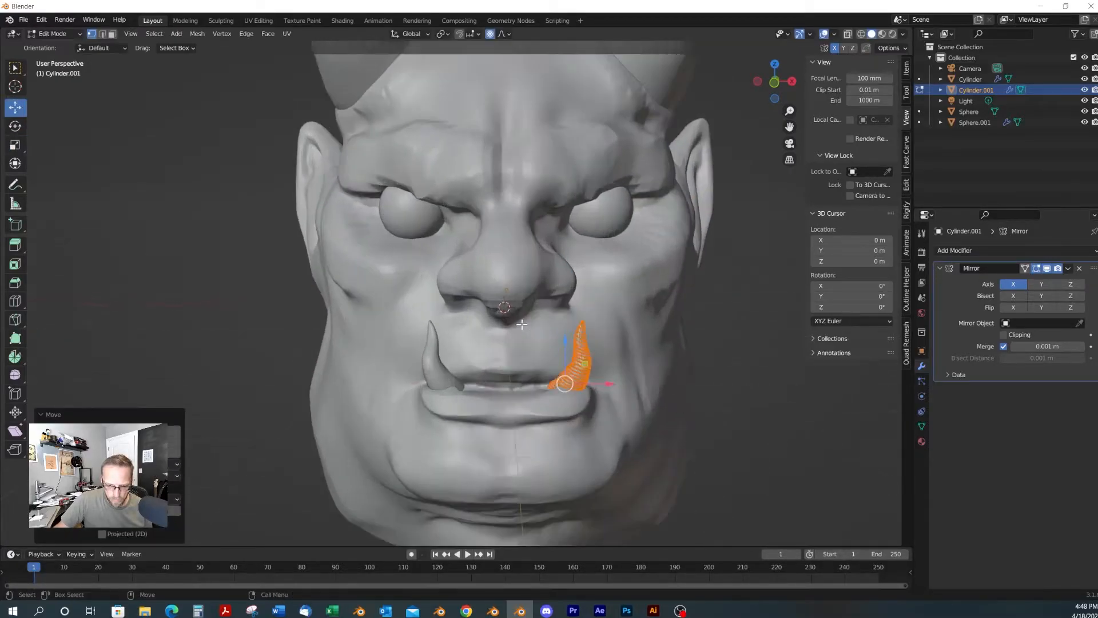
pyautogui.moveTo(532, 323); pyautogui.dragTo(621, 349, button='middle')
pyautogui.scroll(2, 621, 349)
pyautogui.keyDown('shift'); pyautogui.moveTo(709, 375); pyautogui.dragTo(526, 338, button='middle'); pyautogui.keyUp('shift')
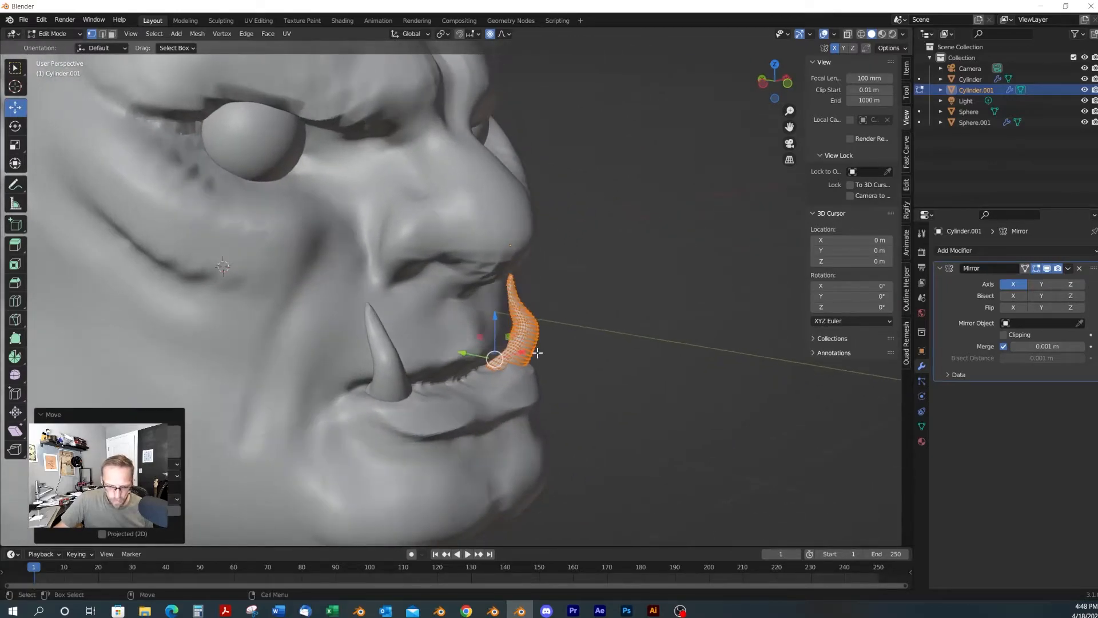
pyautogui.hotkey('shift', 'r')
pyautogui.hotkey('ctrl', 'z')
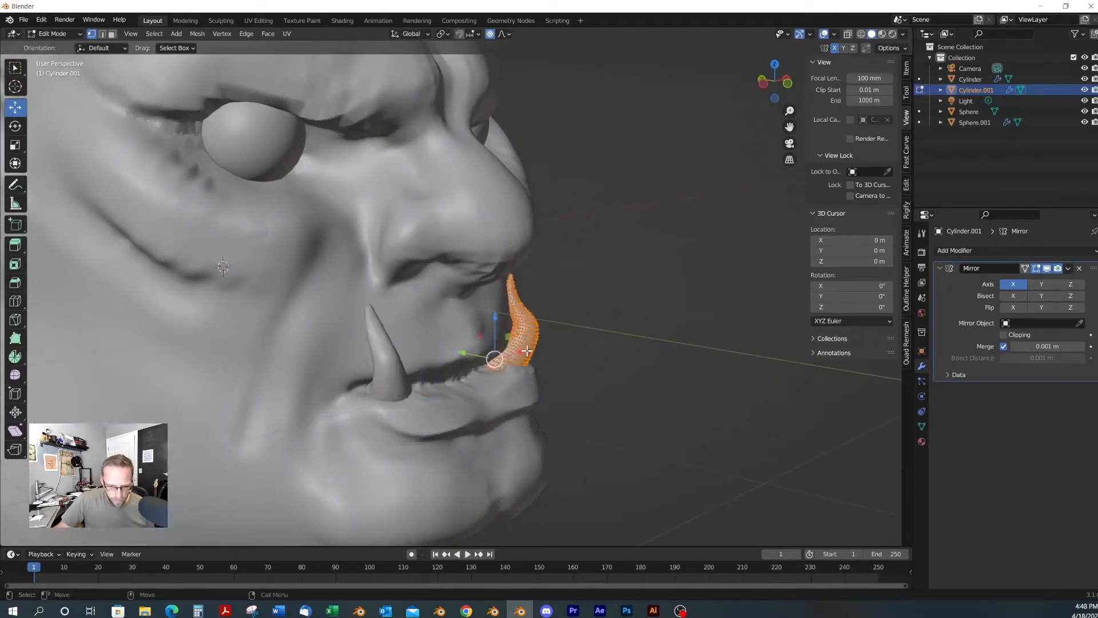
# Switch the tusk object to Sculpt Mode and adjust its curve and tip with the Grab brush at 116 px radius
pyautogui.press('Tab')
pyautogui.moveTo(547, 359); pyautogui.dragTo(538, 361, button='middle')
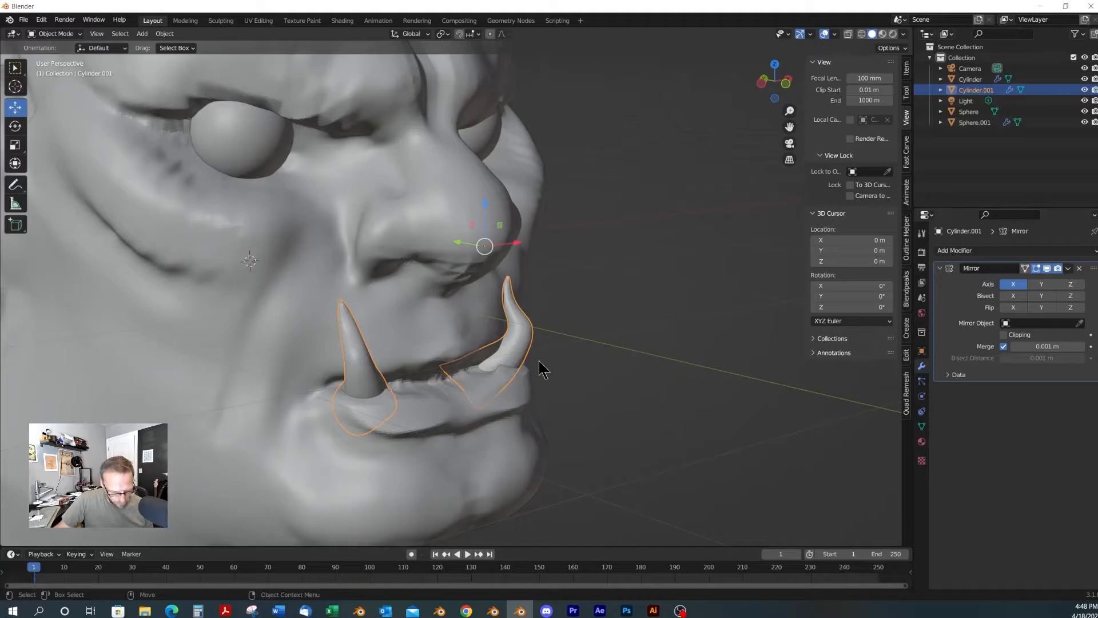
pyautogui.hotkey('ctrl', 'Tab')
pyautogui.scroll(2, 526, 355)
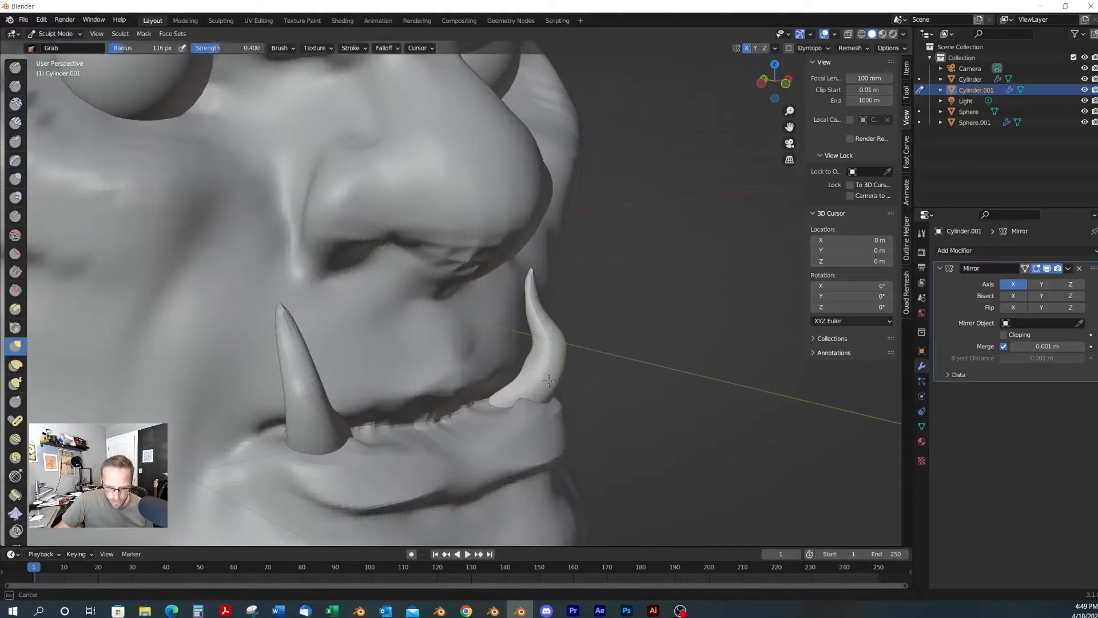
pyautogui.moveTo(535, 350); pyautogui.dragTo(527, 350)
pyautogui.moveTo(532, 274); pyautogui.dragTo(531, 281)
pyautogui.moveTo(532, 271); pyautogui.dragTo(531, 289)
pyautogui.moveTo(532, 289); pyautogui.dragTo(518, 318, button='middle')
pyautogui.moveTo(518, 318)
pyautogui.mouseDown()
pyautogui.moveTo(537, 312)
pyautogui.moveTo(563, 327)
pyautogui.mouseUp()
pyautogui.moveTo(563, 327); pyautogui.dragTo(478, 405, button='middle')
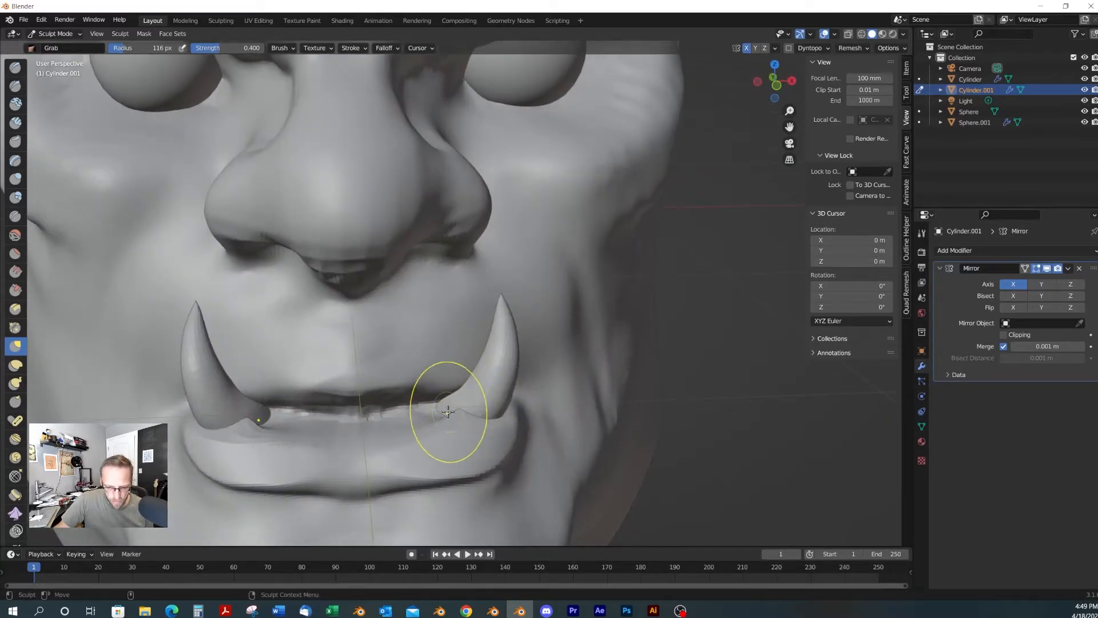
# Grab the tusk's tip slightly upward and pull its base outward toward the mouth corner
pyautogui.moveTo(501, 297); pyautogui.dragTo(507, 293)
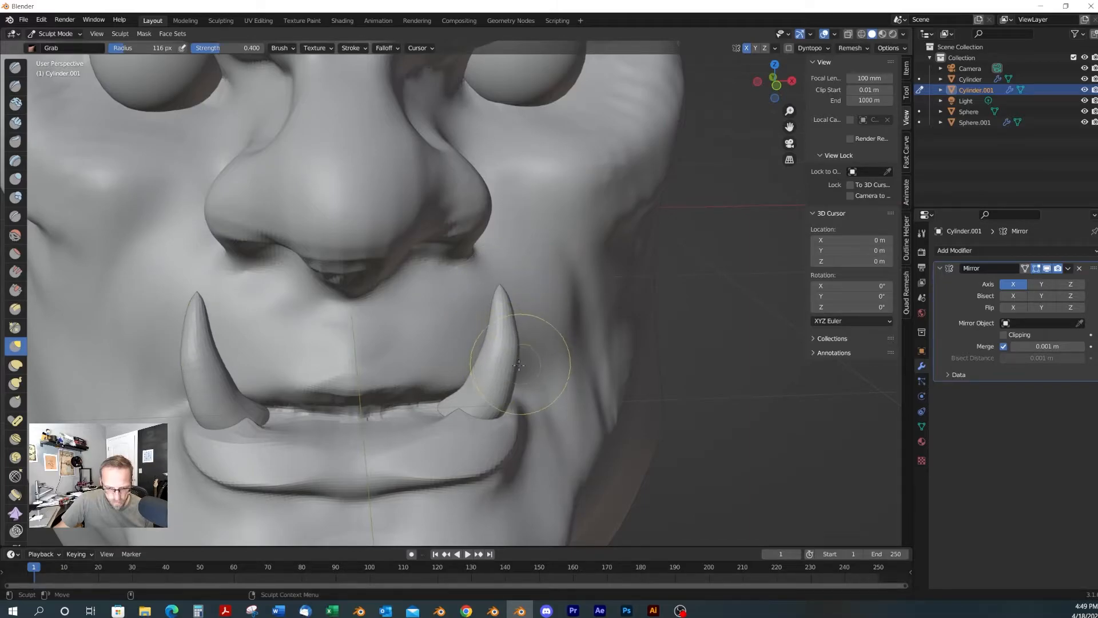
pyautogui.scroll(-4, 515, 369)
pyautogui.keyDown('alt'); pyautogui.moveTo(548, 398); pyautogui.dragTo(556, 361); pyautogui.keyUp('alt')
pyautogui.scroll(3, 478, 353)
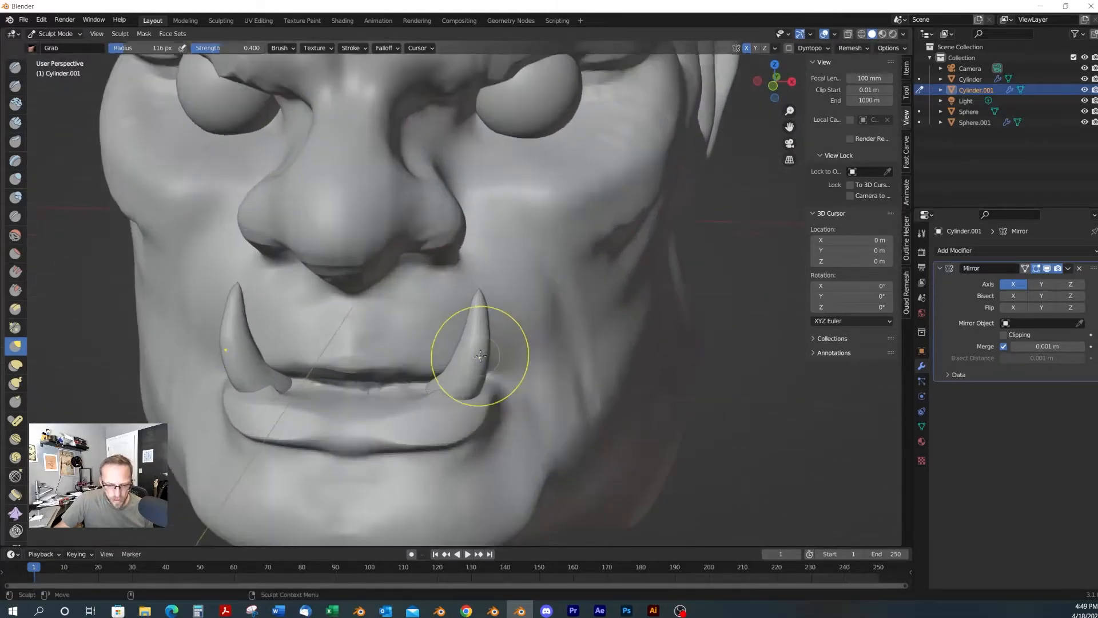
pyautogui.moveTo(485, 378); pyautogui.dragTo(493, 380)
# In Edit Mode, scale the whole tusk mesh up to about 1.37 times its size
pyautogui.press('Tab')
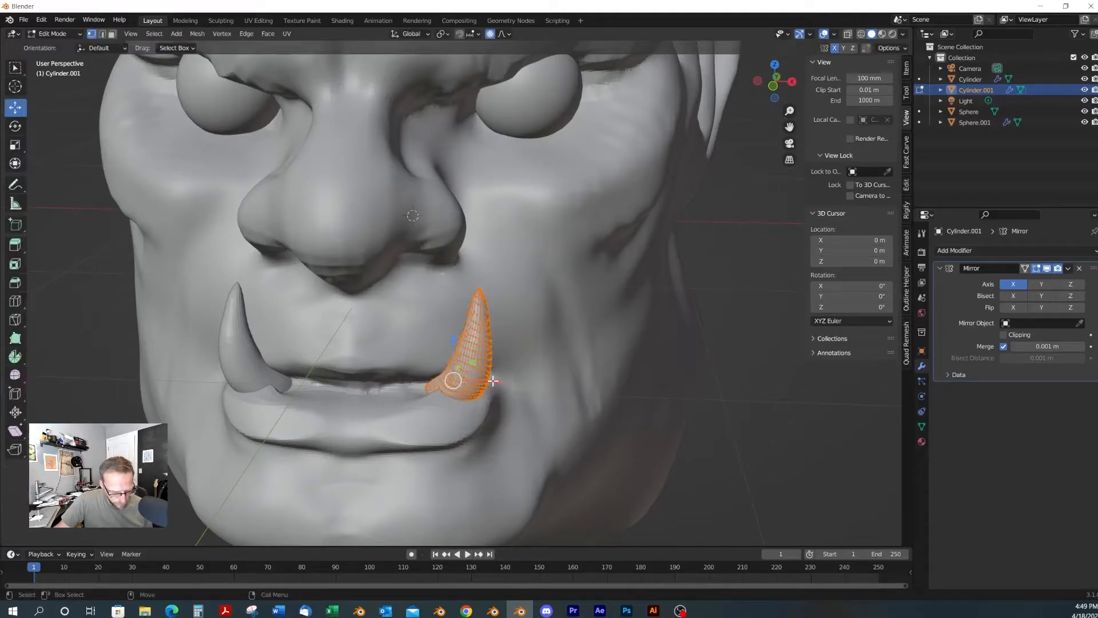
pyautogui.press('s')
pyautogui.scroll(-4, 480, 394)
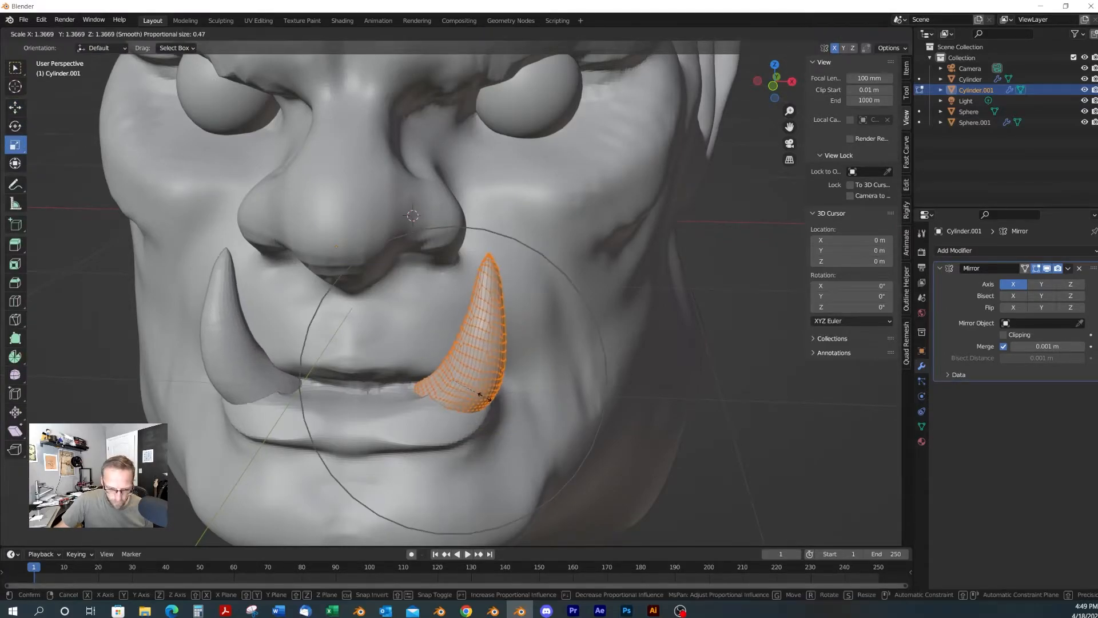
pyautogui.click(478, 352)
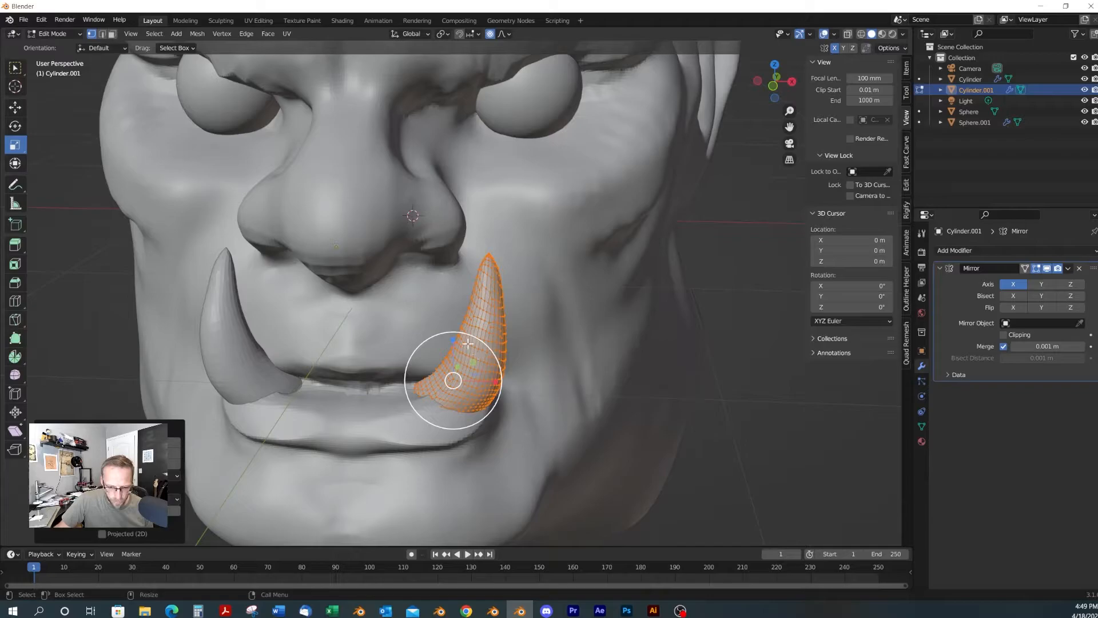
# Rotate and reposition the enlarged tusk mesh so its base sits on the lower lip, and return to Object Mode
pyautogui.press('r')
pyautogui.moveTo(462, 344); pyautogui.dragTo(477, 384)
pyautogui.press('g')
pyautogui.moveTo(503, 392); pyautogui.dragTo(451, 384, button='middle')
pyautogui.moveTo(444, 366); pyautogui.dragTo(451, 370)
pyautogui.moveTo(451, 370); pyautogui.dragTo(563, 368, button='middle')
pyautogui.scroll(-5, 558, 361)
pyautogui.scroll(4, 459, 401)
pyautogui.press('Tab')
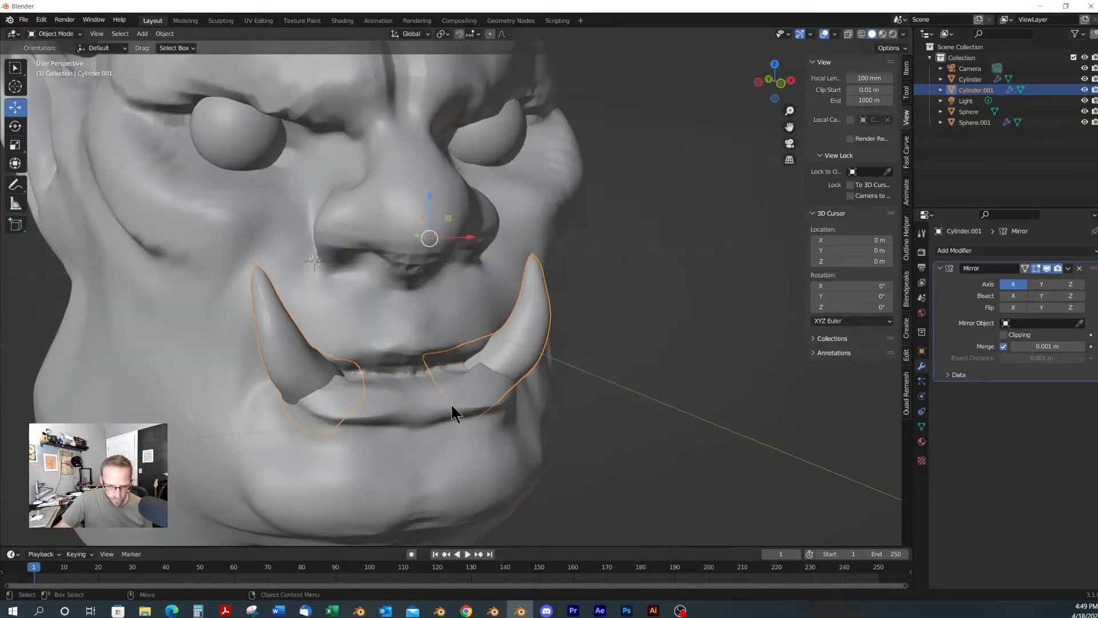
# Select the head and, in Sculpt Mode with a larger Grab brush, reshape the lower lip around the tusk bases
pyautogui.click(441, 404)
pyautogui.hotkey('ctrl', 'Tab')
pyautogui.moveTo(441, 405); pyautogui.dragTo(507, 451, button='middle')
pyautogui.press('f')
pyautogui.click(512, 430)
pyautogui.moveTo(386, 478); pyautogui.dragTo(377, 484)
pyautogui.moveTo(389, 480)
pyautogui.mouseDown(button='middle')
pyautogui.moveTo(327, 482)
pyautogui.moveTo(329, 466)
pyautogui.mouseUp(button='middle')
pyautogui.moveTo(296, 379); pyautogui.dragTo(283, 366)
pyautogui.moveTo(317, 372); pyautogui.dragTo(305, 354, button='middle')
pyautogui.scroll(3, 305, 353)
pyautogui.moveTo(208, 375); pyautogui.dragTo(213, 391)
pyautogui.moveTo(295, 405); pyautogui.dragTo(299, 407)
# Refine the lip profile and mouth corners beside the tusks from several angles with the Grab brush
pyautogui.scroll(-3, 303, 397)
pyautogui.moveTo(228, 383)
pyautogui.mouseDown()
pyautogui.moveTo(293, 401)
pyautogui.moveTo(298, 390)
pyautogui.mouseUp()
pyautogui.moveTo(441, 403); pyautogui.dragTo(348, 418, button='middle')
pyautogui.moveTo(348, 416); pyautogui.dragTo(351, 417)
pyautogui.moveTo(350, 417); pyautogui.dragTo(345, 400, button='middle')
pyautogui.moveTo(320, 384); pyautogui.dragTo(314, 372)
pyautogui.moveTo(319, 371); pyautogui.dragTo(305, 369)
pyautogui.moveTo(357, 371); pyautogui.dragTo(341, 358, button='middle')
pyautogui.moveTo(342, 358); pyautogui.dragTo(388, 368)
pyautogui.moveTo(322, 350); pyautogui.dragTo(326, 352)
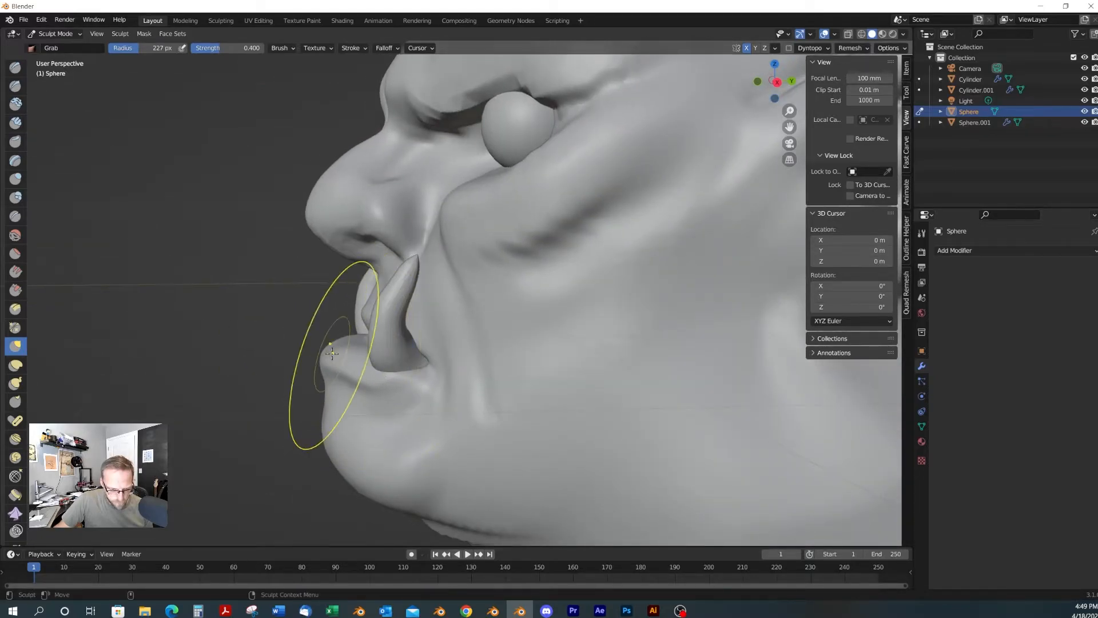
# Return to Object Mode, select the tusks, and shift them slightly back toward the face
pyautogui.hotkey('ctrl', 'Tab')
pyautogui.click(403, 355)
pyautogui.moveTo(359, 223); pyautogui.dragTo(370, 223)
pyautogui.moveTo(366, 271); pyautogui.dragTo(607, 337, button='middle')
# Rotate the tusk mesh slightly in Edit Mode using the Rotate tool, and leave Edit Mode
pyautogui.hotkey('shift', 'space')
pyautogui.press('r')
pyautogui.press('Tab')
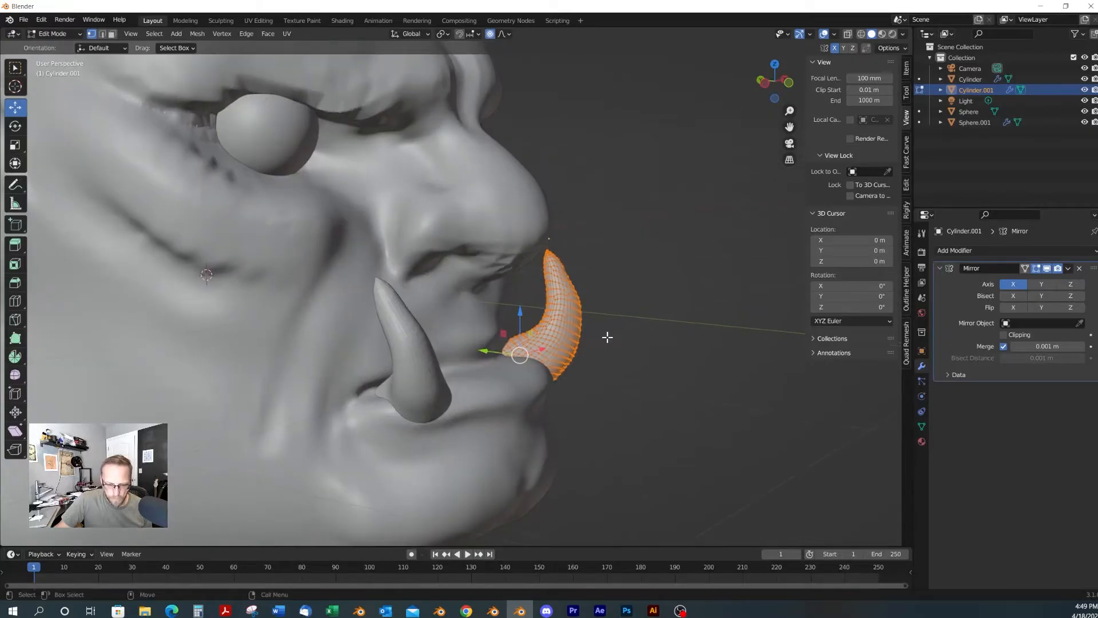
pyautogui.hotkey('shift', 'space')
pyautogui.press('r')
pyautogui.moveTo(550, 336); pyautogui.dragTo(539, 324)
pyautogui.moveTo(540, 324)
pyautogui.mouseDown(button='middle')
pyautogui.moveTo(398, 351)
pyautogui.moveTo(416, 345)
pyautogui.mouseUp(button='middle')
pyautogui.press('Tab')
# Set the Grab brush radius to 146 px and pull the tusk into a thicker, smoother curve in Sculpt Mode
pyautogui.scroll(2, 460, 351)
pyautogui.press('f')
pyautogui.click(344, 333)
pyautogui.moveTo(345, 334); pyautogui.dragTo(340, 321, button='middle')
pyautogui.click(346, 317)
pyautogui.moveTo(347, 318)
pyautogui.mouseDown()
pyautogui.moveTo(363, 312)
pyautogui.moveTo(370, 259)
pyautogui.mouseUp()
pyautogui.moveTo(341, 343)
pyautogui.mouseDown(button='middle')
pyautogui.moveTo(382, 378)
pyautogui.moveTo(383, 401)
pyautogui.moveTo(499, 381)
pyautogui.mouseUp(button='middle')
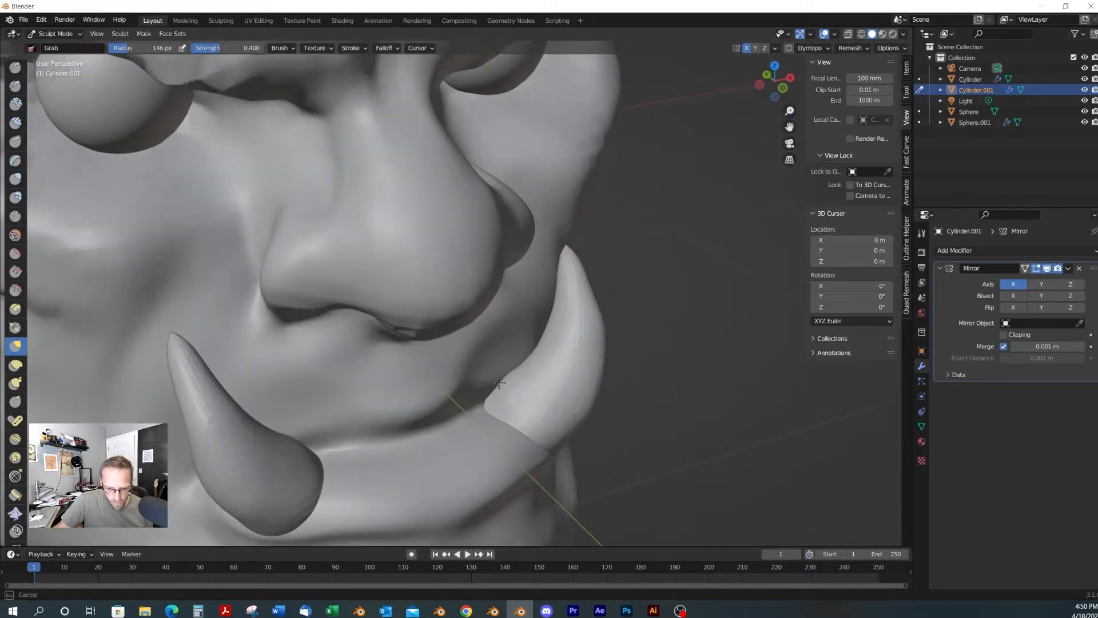
pyautogui.moveTo(543, 344)
pyautogui.mouseDown(button='middle')
pyautogui.moveTo(490, 280)
pyautogui.moveTo(399, 248)
pyautogui.mouseUp(button='middle')
pyautogui.moveTo(378, 273); pyautogui.dragTo(385, 298)
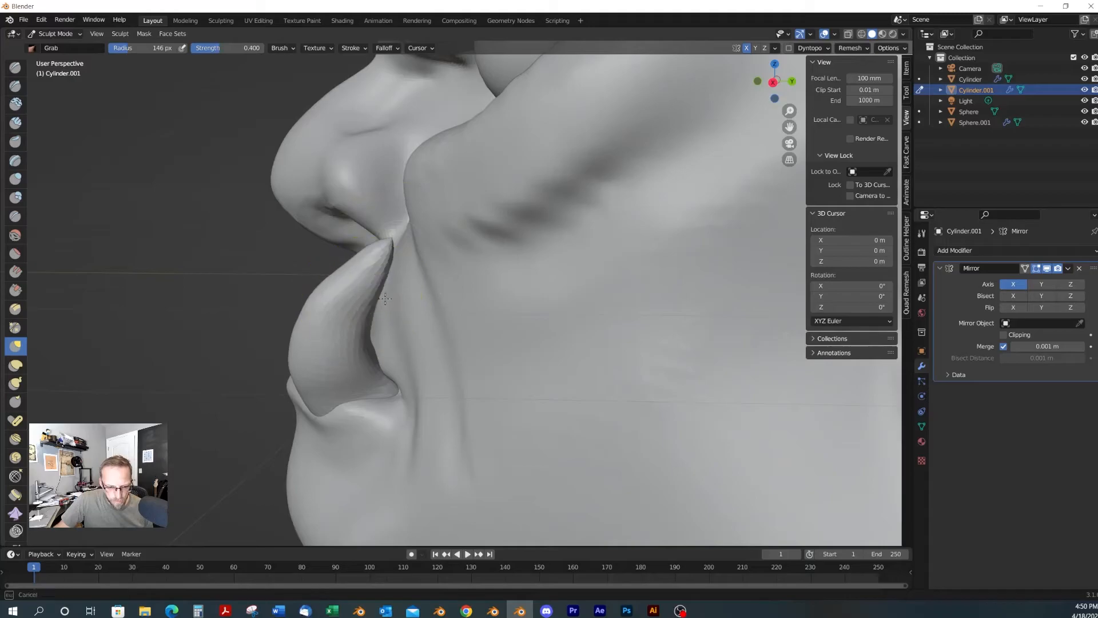
# Fine-tune the tusk's tip, thickness and base from the front and side with the Grab brush
pyautogui.moveTo(377, 336)
pyautogui.keyDown('alt'); pyautogui.mouseDown()
pyautogui.moveTo(539, 362)
pyautogui.moveTo(532, 380)
pyautogui.moveTo(470, 371)
pyautogui.moveTo(471, 346)
pyautogui.moveTo(495, 329)
pyautogui.mouseUp(); pyautogui.keyUp('alt')
pyautogui.scroll(-2, 519, 403)
pyautogui.moveTo(495, 329)
pyautogui.mouseDown()
pyautogui.moveTo(498, 318)
pyautogui.moveTo(510, 330)
pyautogui.mouseUp()
pyautogui.keyDown('alt'); pyautogui.moveTo(511, 332); pyautogui.dragTo(493, 329); pyautogui.keyUp('alt')
pyautogui.moveTo(508, 280); pyautogui.dragTo(513, 270)
pyautogui.moveTo(513, 269); pyautogui.dragTo(506, 266)
pyautogui.moveTo(546, 310)
pyautogui.keyDown('alt'); pyautogui.mouseDown()
pyautogui.moveTo(400, 320)
pyautogui.moveTo(426, 335)
pyautogui.moveTo(403, 337)
pyautogui.moveTo(396, 289)
pyautogui.mouseUp(); pyautogui.keyUp('alt')
pyautogui.moveTo(369, 351); pyautogui.dragTo(366, 351)
pyautogui.moveTo(366, 351)
pyautogui.mouseDown()
pyautogui.moveTo(360, 366)
pyautogui.moveTo(377, 346)
pyautogui.moveTo(367, 360)
pyautogui.moveTo(439, 367)
pyautogui.moveTo(398, 371)
pyautogui.moveTo(476, 368)
pyautogui.mouseUp()
pyautogui.keyDown('alt'); pyautogui.moveTo(560, 319); pyautogui.dragTo(576, 328); pyautogui.keyUp('alt')
pyautogui.moveTo(545, 321); pyautogui.dragTo(536, 312)
pyautogui.keyDown('alt'); pyautogui.moveTo(551, 352); pyautogui.dragTo(501, 360); pyautogui.keyUp('alt')
# Leave Sculpt Mode on the tusks and select the head object
pyautogui.hotkey('ctrl', 'Tab')
pyautogui.click(390, 408)
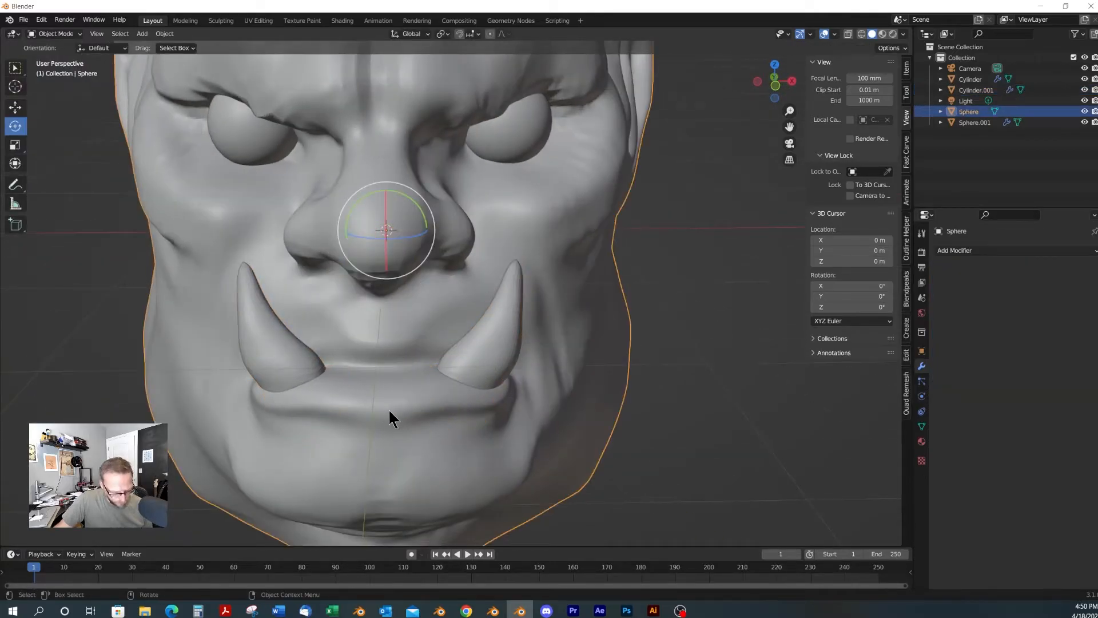
# In Sculpt Mode, carve creases along the lips and mouth corners with Draw Sharp at a 61 px radius
pyautogui.hotkey('ctrl', 'Tab')
pyautogui.moveTo(389, 409)
pyautogui.keyDown('alt'); pyautogui.mouseDown()
pyautogui.moveTo(460, 434)
pyautogui.moveTo(437, 412)
pyautogui.mouseUp(); pyautogui.keyUp('alt')
pyautogui.press('2')
pyautogui.press('f')
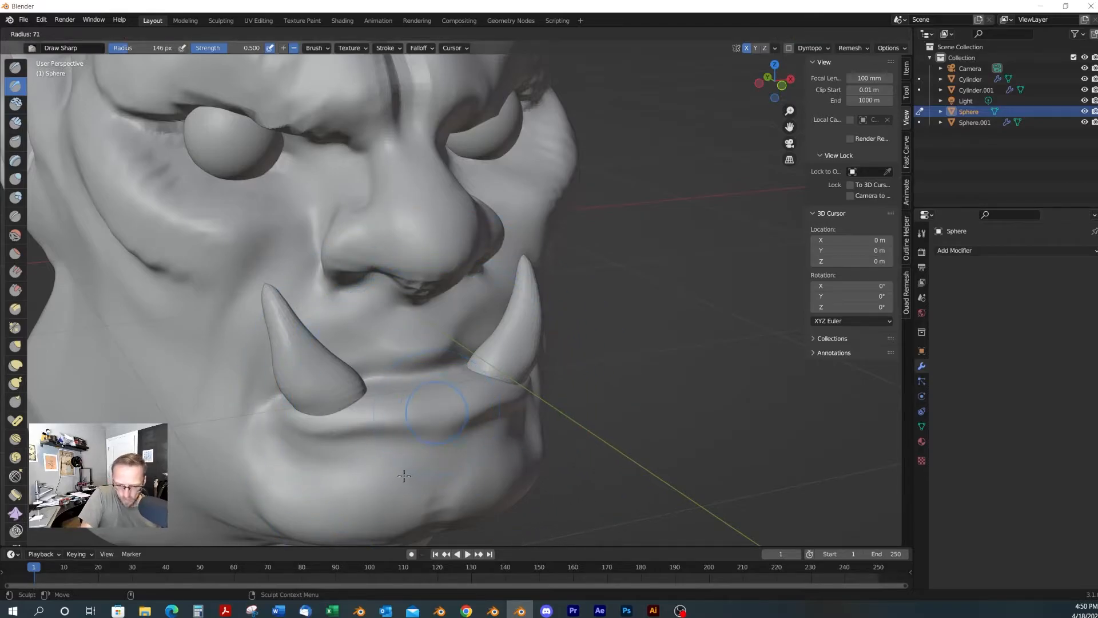
pyautogui.click(400, 481)
pyautogui.moveTo(466, 365); pyautogui.dragTo(382, 379)
pyautogui.moveTo(499, 401); pyautogui.dragTo(444, 390, button='middle')
pyautogui.moveTo(444, 356); pyautogui.dragTo(471, 364)
pyautogui.moveTo(486, 375); pyautogui.dragTo(461, 411, button='middle')
pyautogui.moveTo(461, 411)
pyautogui.mouseDown()
pyautogui.moveTo(457, 366)
pyautogui.moveTo(498, 378)
pyautogui.mouseUp()
# Deepen the creases around the sides of the nose and the nostril wings with Draw Sharp
pyautogui.moveTo(499, 378)
pyautogui.mouseDown(button='middle')
pyautogui.moveTo(524, 409)
pyautogui.moveTo(522, 392)
pyautogui.moveTo(461, 382)
pyautogui.moveTo(428, 321)
pyautogui.mouseUp(button='middle')
pyautogui.moveTo(427, 299)
pyautogui.mouseDown()
pyautogui.moveTo(402, 305)
pyautogui.moveTo(440, 328)
pyautogui.mouseUp()
pyautogui.moveTo(440, 328); pyautogui.dragTo(400, 295, button='middle')
pyautogui.moveTo(396, 295); pyautogui.dragTo(368, 269)
pyautogui.moveTo(388, 300); pyautogui.dragTo(410, 264, button='middle')
pyautogui.moveTo(410, 263)
pyautogui.mouseDown()
pyautogui.moveTo(382, 265)
pyautogui.moveTo(452, 245)
pyautogui.moveTo(448, 270)
pyautogui.moveTo(454, 254)
pyautogui.moveTo(420, 248)
pyautogui.moveTo(443, 226)
pyautogui.mouseUp()
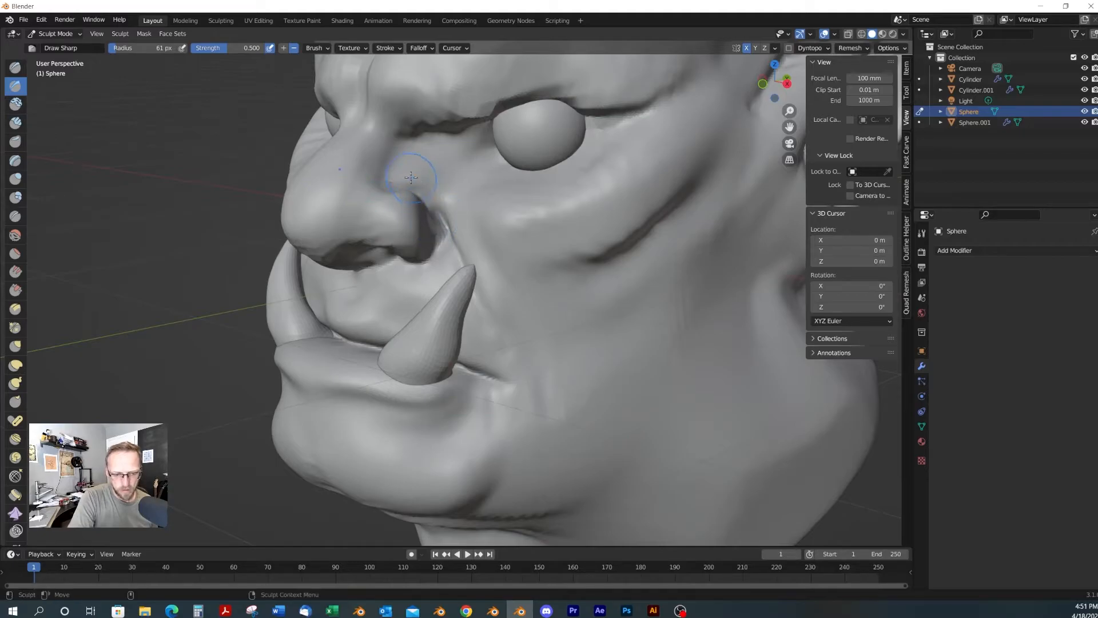
# Carve the fold running down from the nose wing and extra wrinkles around the mouth corner
pyautogui.moveTo(501, 275); pyautogui.dragTo(466, 215)
pyautogui.moveTo(566, 364); pyautogui.dragTo(574, 422)
pyautogui.moveTo(509, 343)
pyautogui.mouseDown()
pyautogui.moveTo(527, 410)
pyautogui.moveTo(511, 439)
pyautogui.moveTo(516, 413)
pyautogui.moveTo(498, 372)
pyautogui.mouseUp()
pyautogui.moveTo(487, 436)
pyautogui.mouseDown(button='middle')
pyautogui.moveTo(601, 434)
pyautogui.moveTo(526, 437)
pyautogui.mouseUp(button='middle')
pyautogui.moveTo(433, 174); pyautogui.dragTo(469, 182, button='middle')
pyautogui.keyDown('ctrl'); pyautogui.moveTo(389, 121); pyautogui.dragTo(372, 179); pyautogui.keyUp('ctrl')
pyautogui.hotkey('ctrl', 'z')
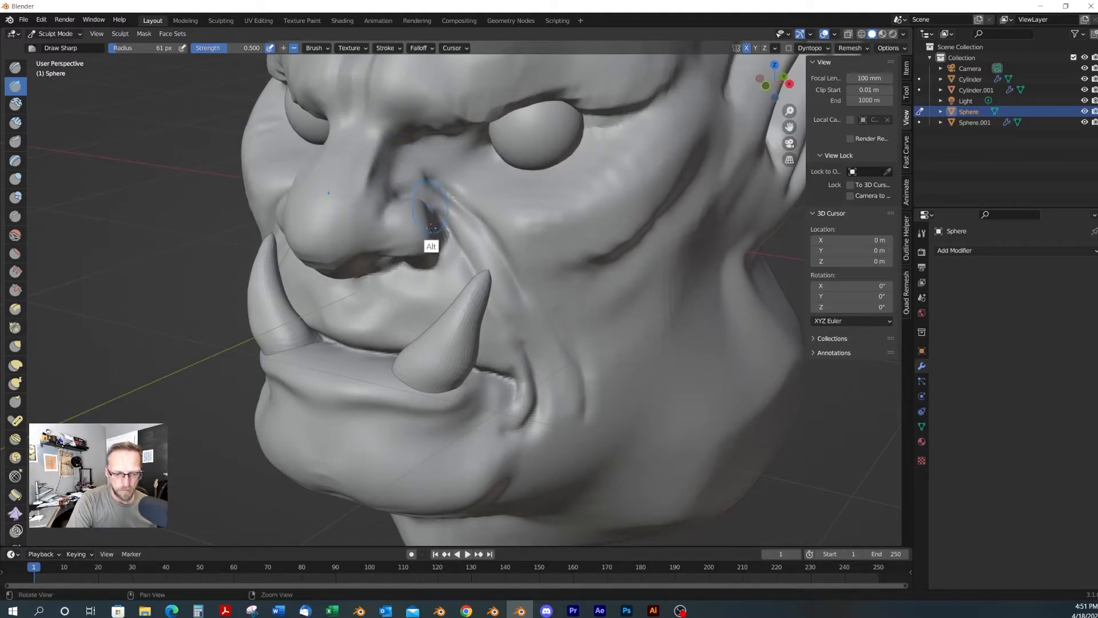
# Sharpen the nostril wings and rims by raising their edges with inverted Draw Sharp strokes
pyautogui.moveTo(432, 235); pyautogui.dragTo(404, 214, button='middle')
pyautogui.moveTo(403, 214)
pyautogui.keyDown('ctrl'); pyautogui.mouseDown()
pyautogui.moveTo(400, 222)
pyautogui.moveTo(408, 200)
pyautogui.moveTo(393, 226)
pyautogui.moveTo(389, 192)
pyautogui.moveTo(363, 198)
pyautogui.moveTo(436, 250)
pyautogui.mouseUp(); pyautogui.keyUp('ctrl')
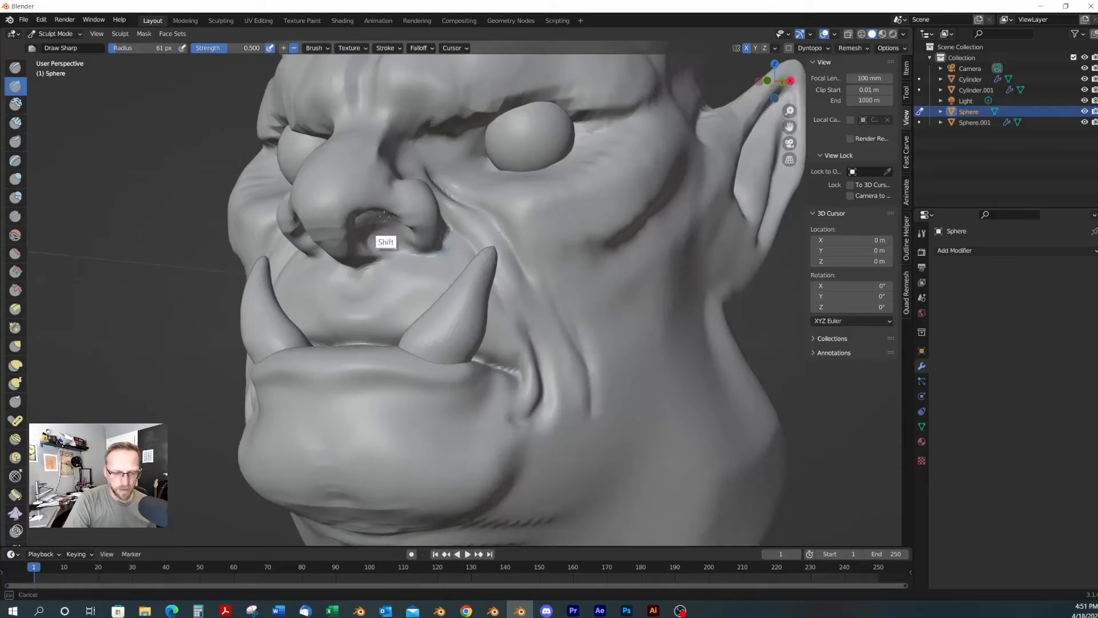
pyautogui.moveTo(361, 213)
pyautogui.keyDown('alt'); pyautogui.mouseDown()
pyautogui.moveTo(415, 221)
pyautogui.moveTo(390, 256)
pyautogui.mouseUp(); pyautogui.keyUp('alt')
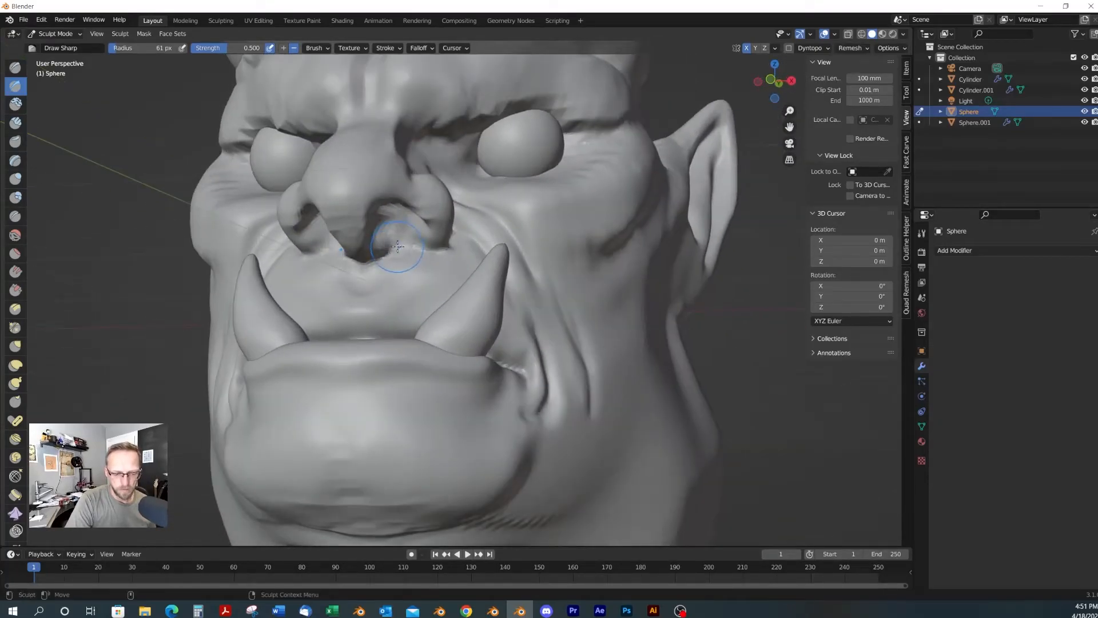
pyautogui.moveTo(460, 259)
pyautogui.keyDown('alt'); pyautogui.mouseDown()
pyautogui.moveTo(392, 287)
pyautogui.moveTo(409, 265)
pyautogui.moveTo(443, 255)
pyautogui.mouseUp(); pyautogui.keyUp('alt')
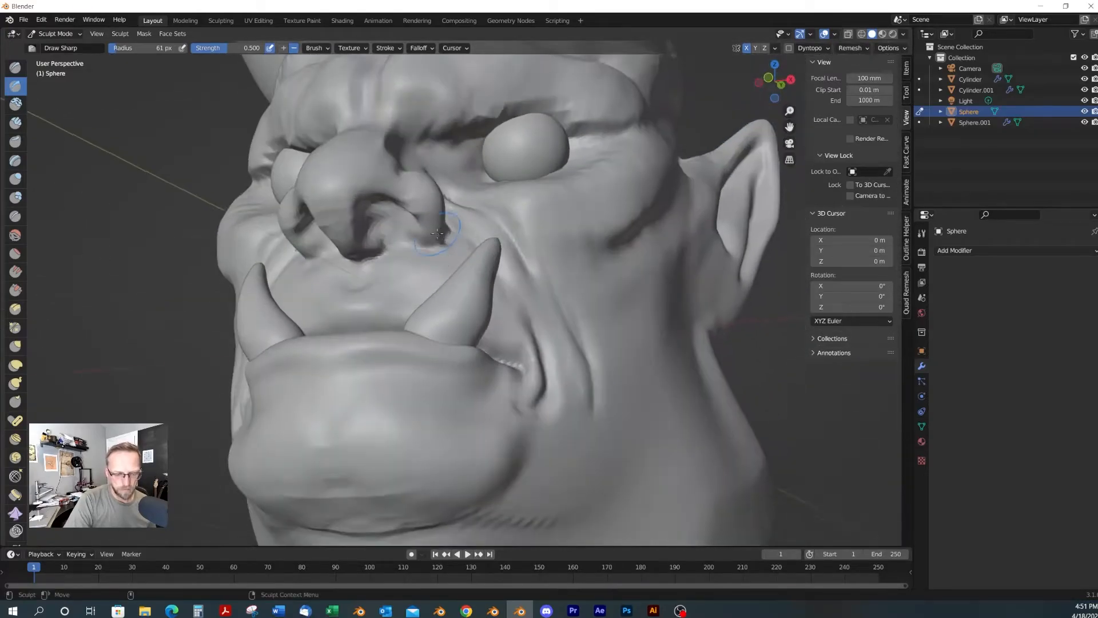
# Scrape the nostril area smoother with Scrape/Peaks and reshape the nose with Grab at a 130 px radius
pyautogui.hotkey('shift', 't')
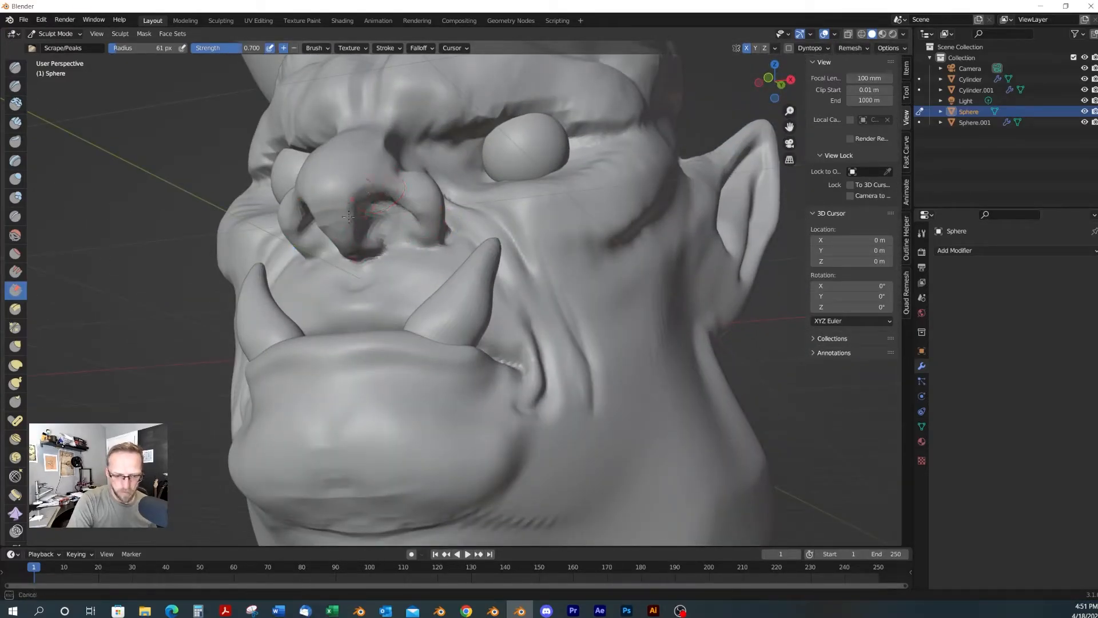
pyautogui.moveTo(392, 240)
pyautogui.keyDown('alt'); pyautogui.mouseDown()
pyautogui.moveTo(441, 191)
pyautogui.moveTo(436, 224)
pyautogui.moveTo(440, 208)
pyautogui.moveTo(373, 237)
pyautogui.moveTo(423, 282)
pyautogui.moveTo(411, 239)
pyautogui.moveTo(460, 269)
pyautogui.mouseUp(); pyautogui.keyUp('alt')
pyautogui.press('g')
pyautogui.press('f')
pyautogui.click(496, 209)
pyautogui.moveTo(398, 191)
pyautogui.keyDown('alt'); pyautogui.mouseDown()
pyautogui.moveTo(396, 248)
pyautogui.moveTo(438, 204)
pyautogui.moveTo(440, 184)
pyautogui.mouseUp(); pyautogui.keyUp('alt')
# Refine the furrow between the brows with Scrape/Peaks at a 23 px radius
pyautogui.hotkey('shift', 't')
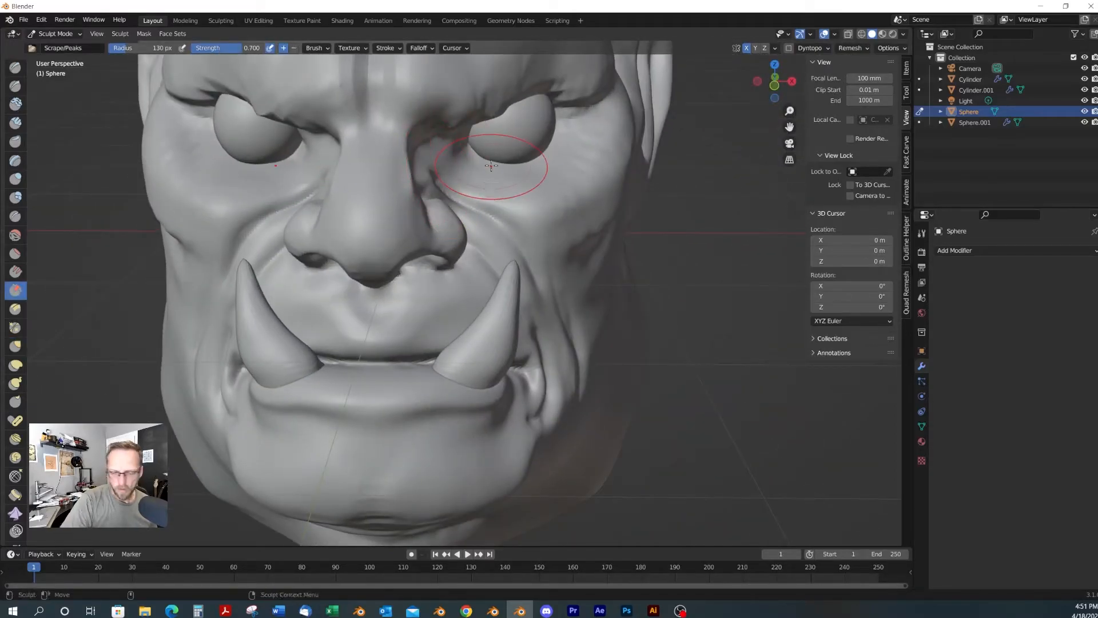
pyautogui.scroll(-3, 490, 165)
pyautogui.press('f')
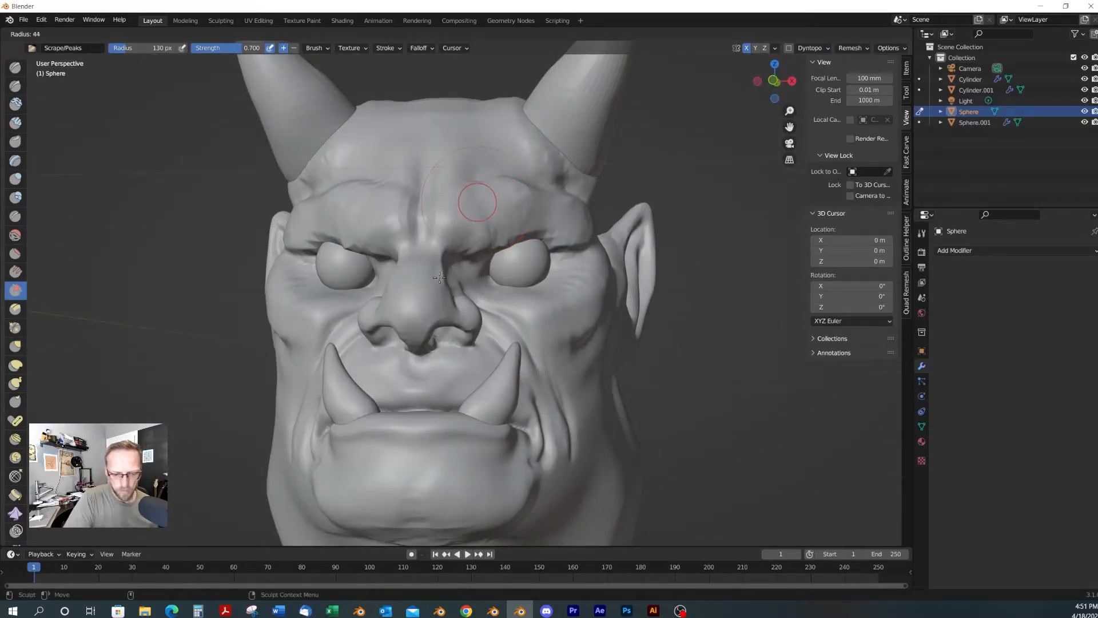
pyautogui.click(431, 286)
pyautogui.keyDown('alt'); pyautogui.moveTo(431, 286); pyautogui.dragTo(444, 254); pyautogui.keyUp('alt')
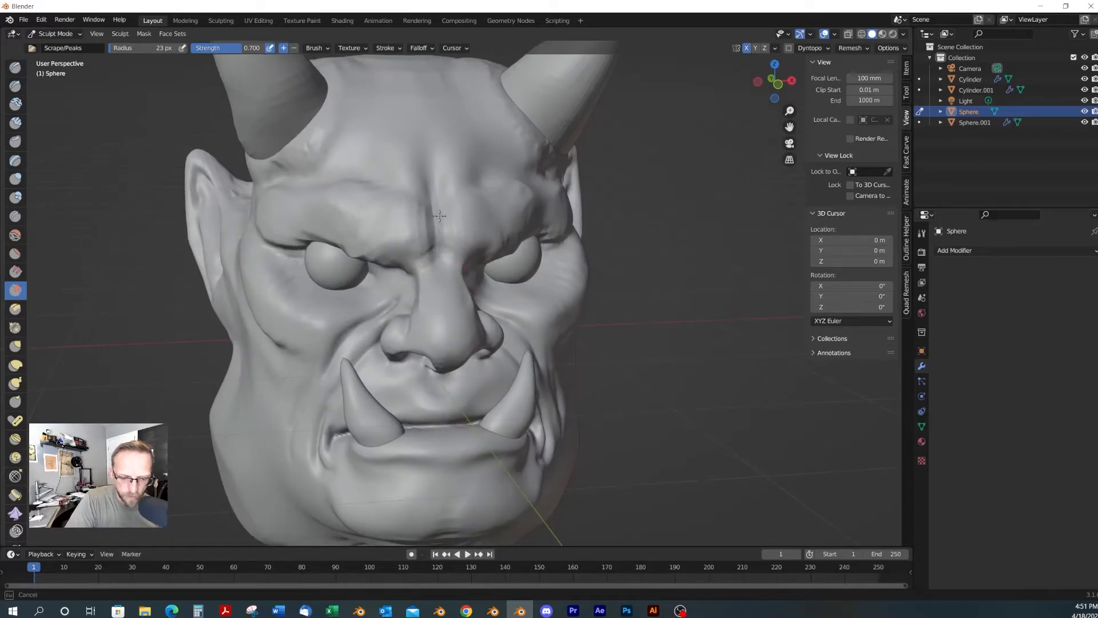
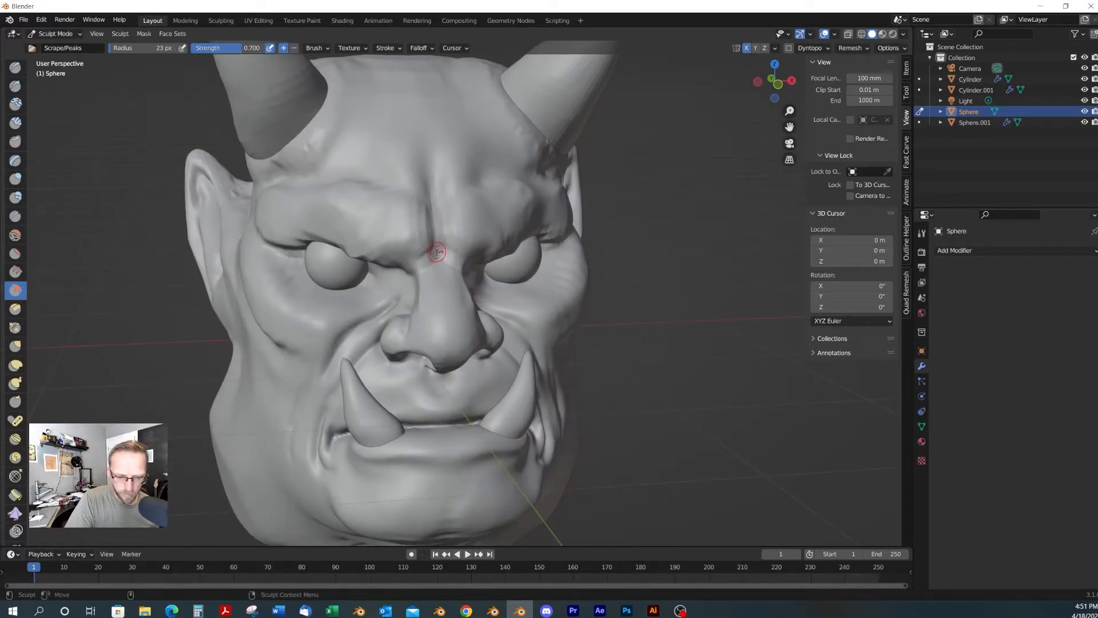
# Carve sharp creases between the brows and across the nose bridge with Draw Sharp at a 23 px radius
pyautogui.hotkey('shift', 'c')
pyautogui.moveTo(415, 266)
pyautogui.mouseDown(button='middle')
pyautogui.moveTo(438, 246)
pyautogui.moveTo(421, 253)
pyautogui.moveTo(447, 253)
pyautogui.moveTo(421, 289)
pyautogui.mouseUp(button='middle')
pyautogui.moveTo(490, 307); pyautogui.dragTo(416, 352, button='middle')
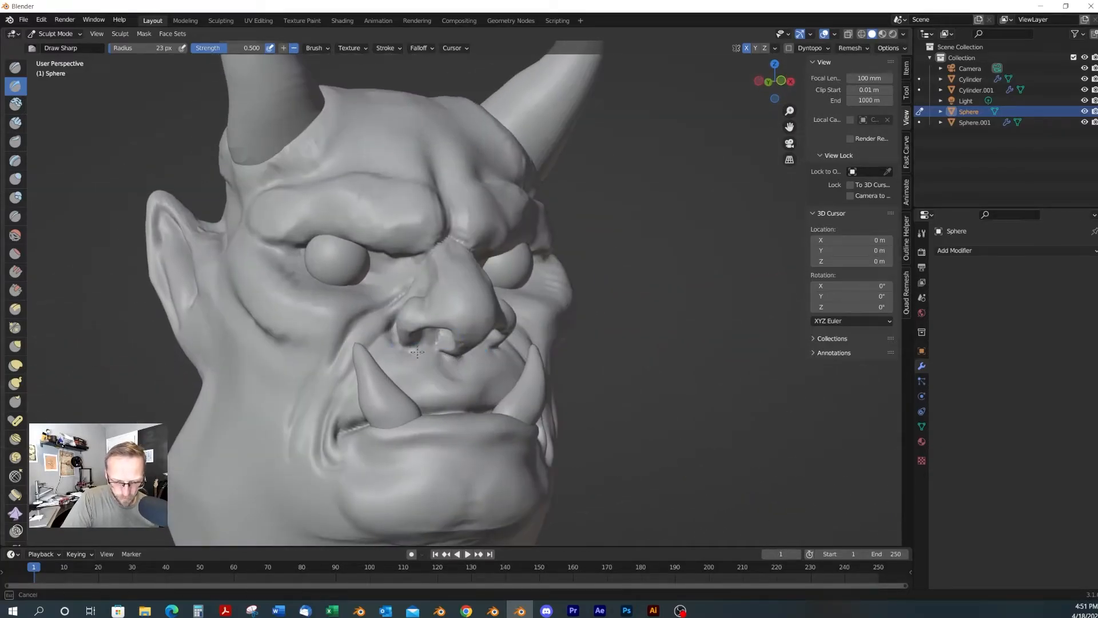
# Raise crisp edges along the upper and lower lips with inverted Draw Sharp strokes
pyautogui.moveTo(480, 379); pyautogui.dragTo(465, 404, button='middle')
pyautogui.keyDown('ctrl'); pyautogui.moveTo(458, 398); pyautogui.dragTo(444, 401); pyautogui.keyUp('ctrl')
pyautogui.keyDown('alt'); pyautogui.moveTo(506, 449); pyautogui.dragTo(506, 449); pyautogui.keyUp('alt')
pyautogui.keyDown('alt'); pyautogui.moveTo(506, 449); pyautogui.dragTo(525, 473, button='middle'); pyautogui.keyUp('alt')
pyautogui.keyDown('ctrl'); pyautogui.moveTo(482, 468); pyautogui.dragTo(524, 454); pyautogui.keyUp('ctrl')
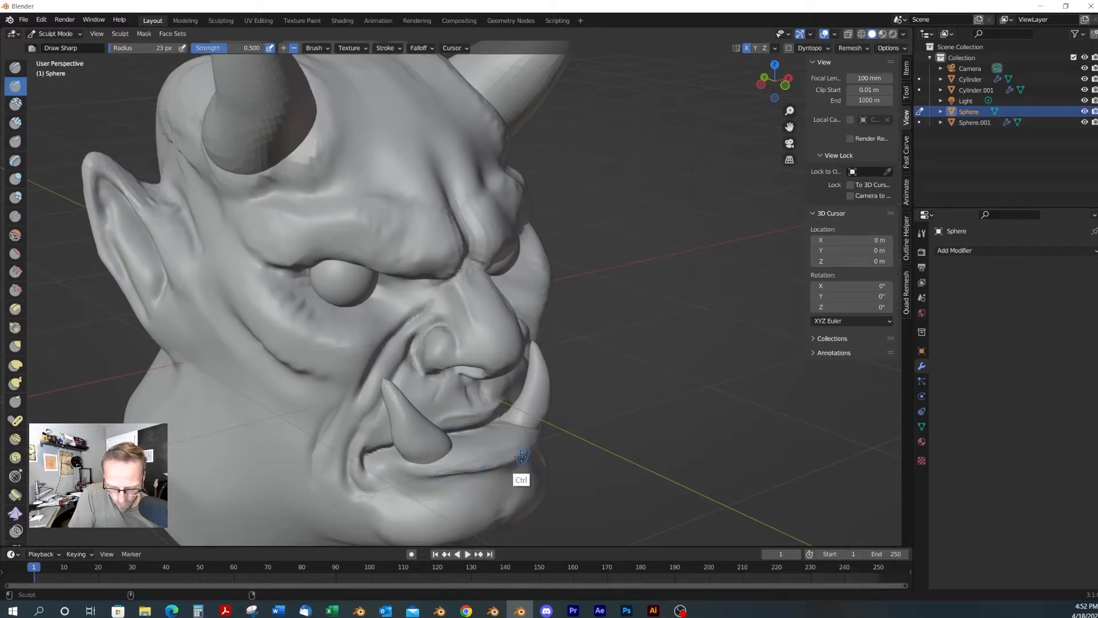
pyautogui.moveTo(511, 451)
pyautogui.mouseDown(button='middle')
pyautogui.moveTo(592, 462)
pyautogui.moveTo(545, 481)
pyautogui.moveTo(492, 450)
pyautogui.moveTo(554, 471)
pyautogui.moveTo(534, 492)
pyautogui.moveTo(518, 445)
pyautogui.mouseUp(button='middle')
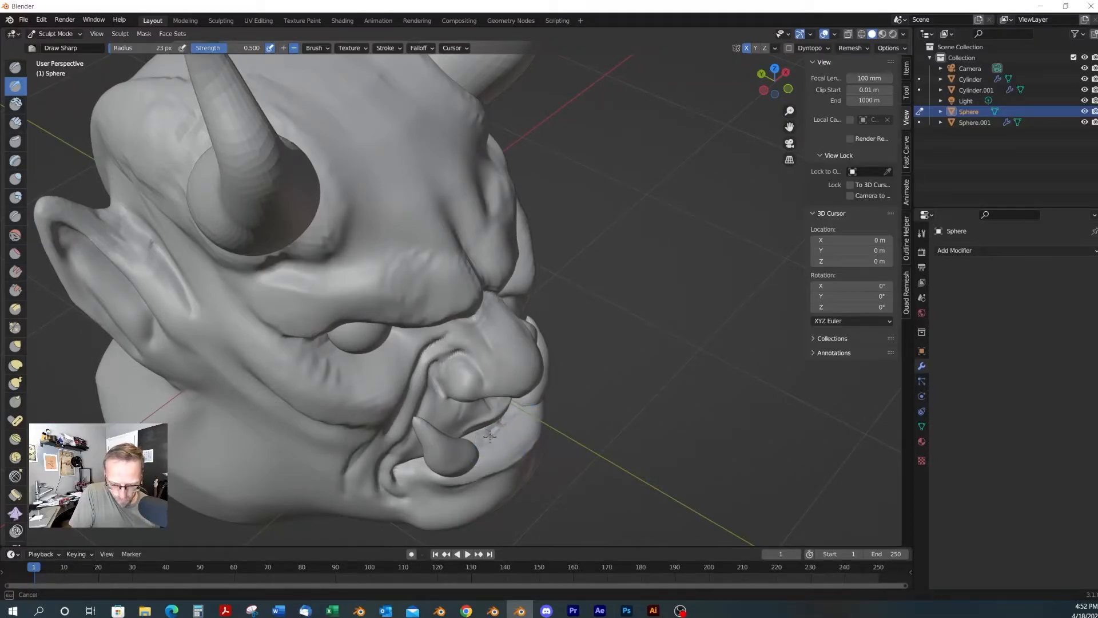
pyautogui.moveTo(502, 461); pyautogui.dragTo(522, 465, button='middle')
# Pull the lower lip forward with Grab at a 92 px radius and thicken it with Inflate/Deflate
pyautogui.press('g')
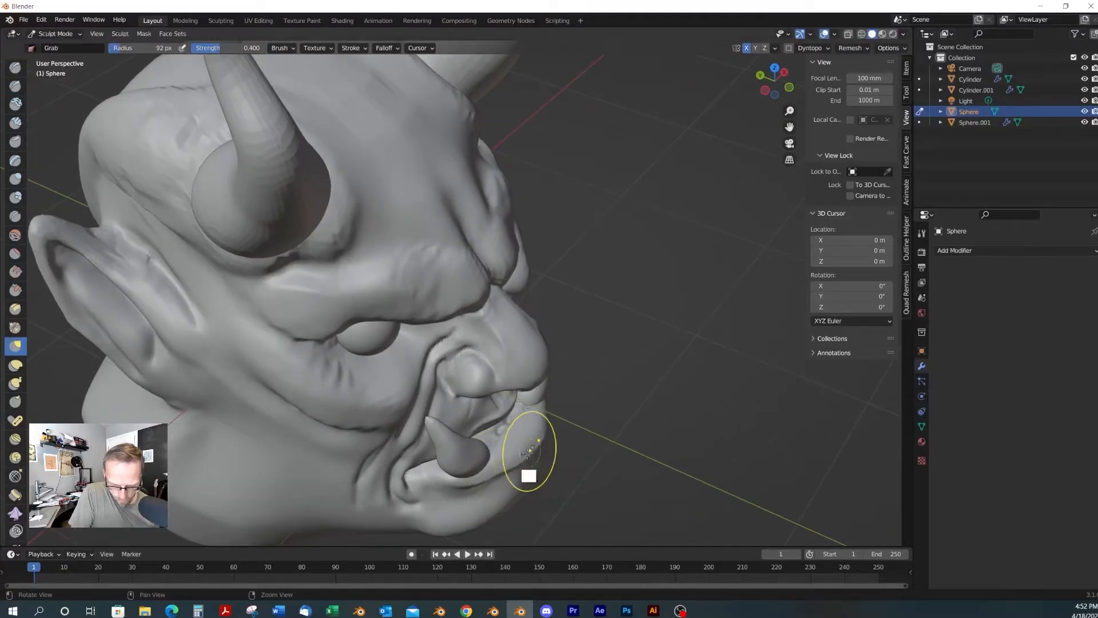
pyautogui.moveTo(470, 496)
pyautogui.mouseDown(button='middle')
pyautogui.moveTo(567, 446)
pyautogui.moveTo(564, 478)
pyautogui.moveTo(547, 441)
pyautogui.moveTo(530, 458)
pyautogui.moveTo(544, 456)
pyautogui.moveTo(512, 432)
pyautogui.mouseUp(button='middle')
pyautogui.moveTo(515, 450); pyautogui.dragTo(517, 444)
pyautogui.press('i')
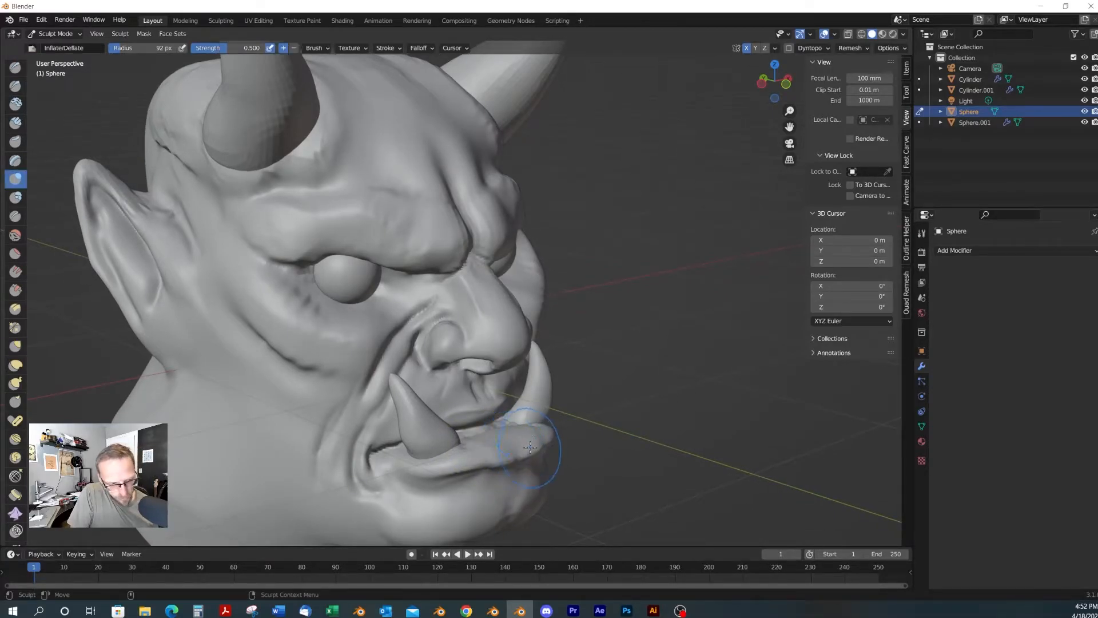
pyautogui.moveTo(522, 442); pyautogui.dragTo(522, 454, button='middle')
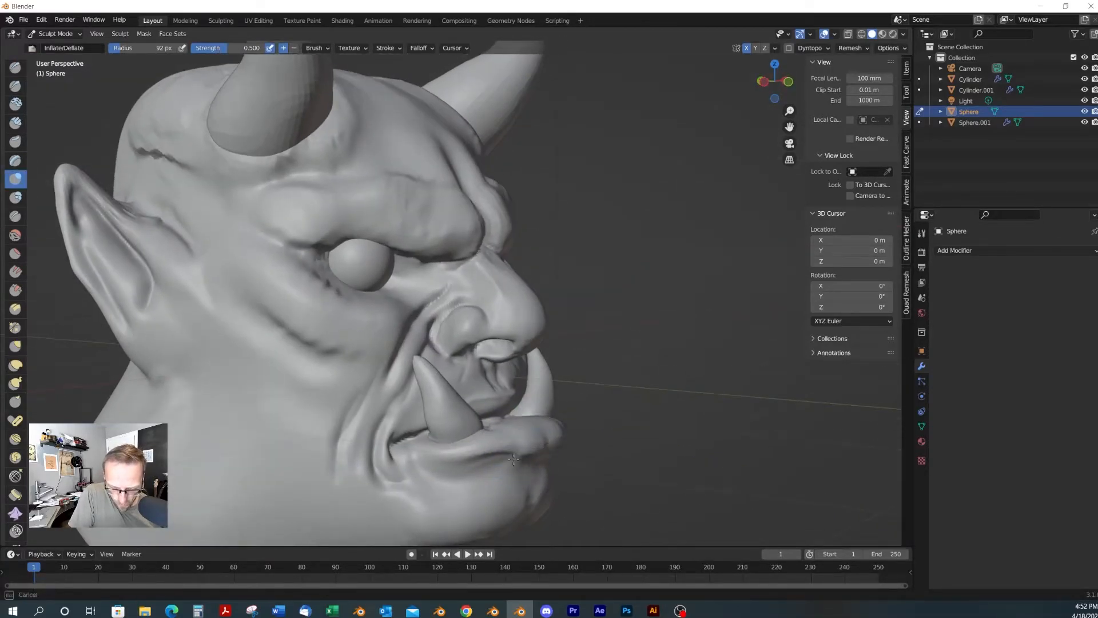
pyautogui.moveTo(548, 465)
pyautogui.keyDown('alt'); pyautogui.mouseDown()
pyautogui.moveTo(578, 440)
pyautogui.moveTo(473, 460)
pyautogui.moveTo(497, 472)
pyautogui.moveTo(595, 473)
pyautogui.moveTo(514, 454)
pyautogui.moveTo(532, 467)
pyautogui.moveTo(583, 433)
pyautogui.moveTo(531, 458)
pyautogui.moveTo(558, 458)
pyautogui.moveTo(490, 467)
pyautogui.mouseUp(); pyautogui.keyUp('alt')
# Flatten and even out the front of the lower lip with Scrape/Peaks at a 92 px radius
pyautogui.hotkey('shift', 't')
pyautogui.keyDown('alt'); pyautogui.moveTo(575, 435); pyautogui.dragTo(475, 477); pyautogui.keyUp('alt')
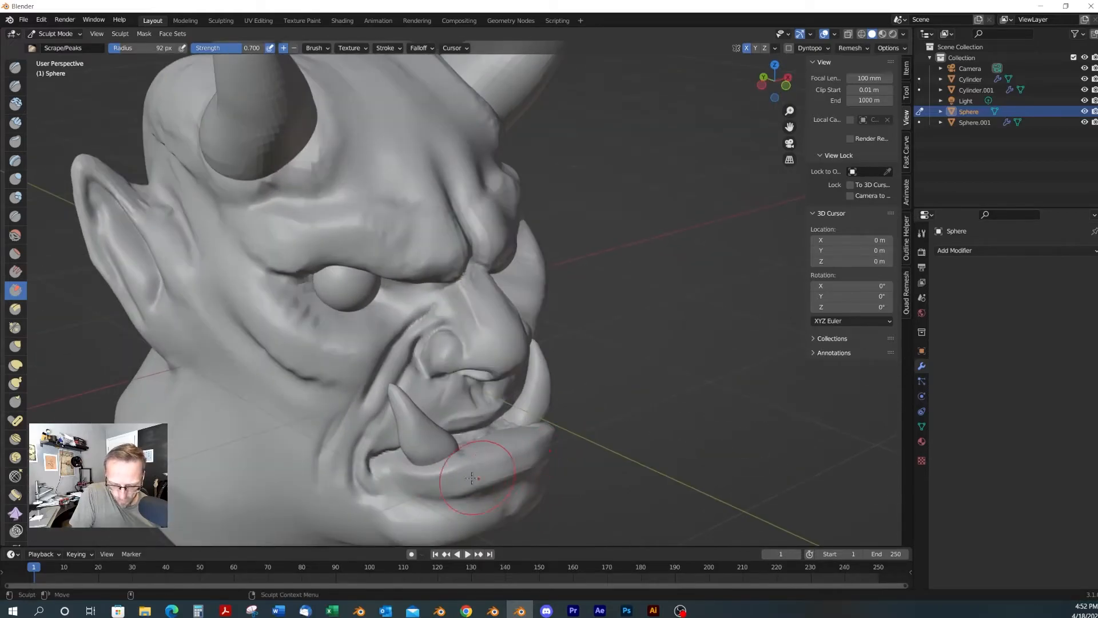
pyautogui.keyDown('alt'); pyautogui.moveTo(572, 434); pyautogui.dragTo(457, 462); pyautogui.keyUp('alt')
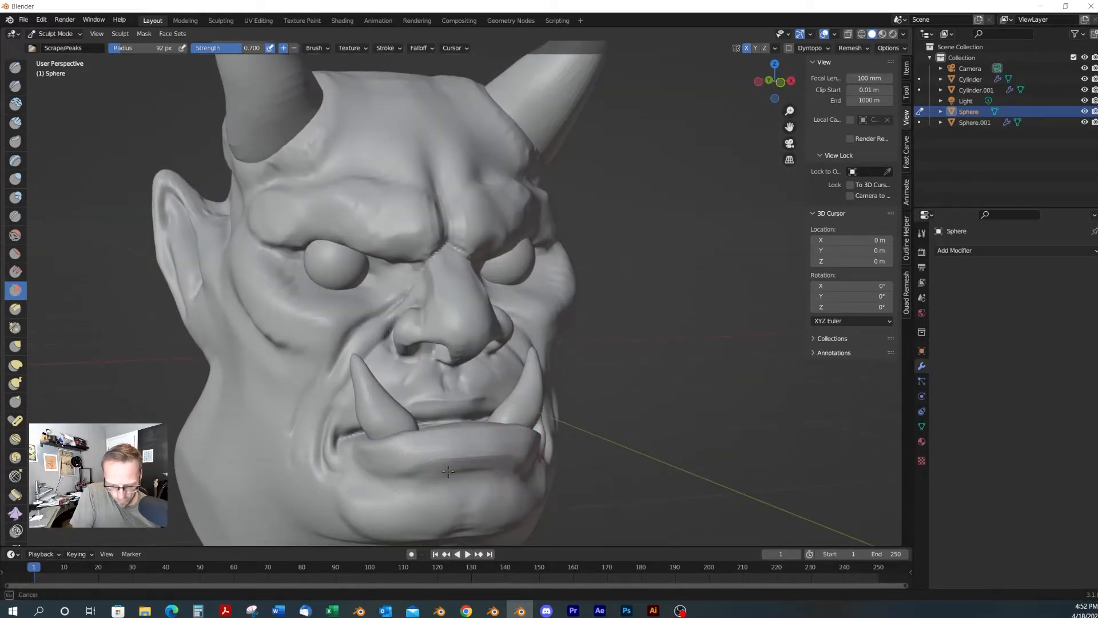
pyautogui.keyDown('alt'); pyautogui.moveTo(528, 465); pyautogui.dragTo(489, 476); pyautogui.keyUp('alt')
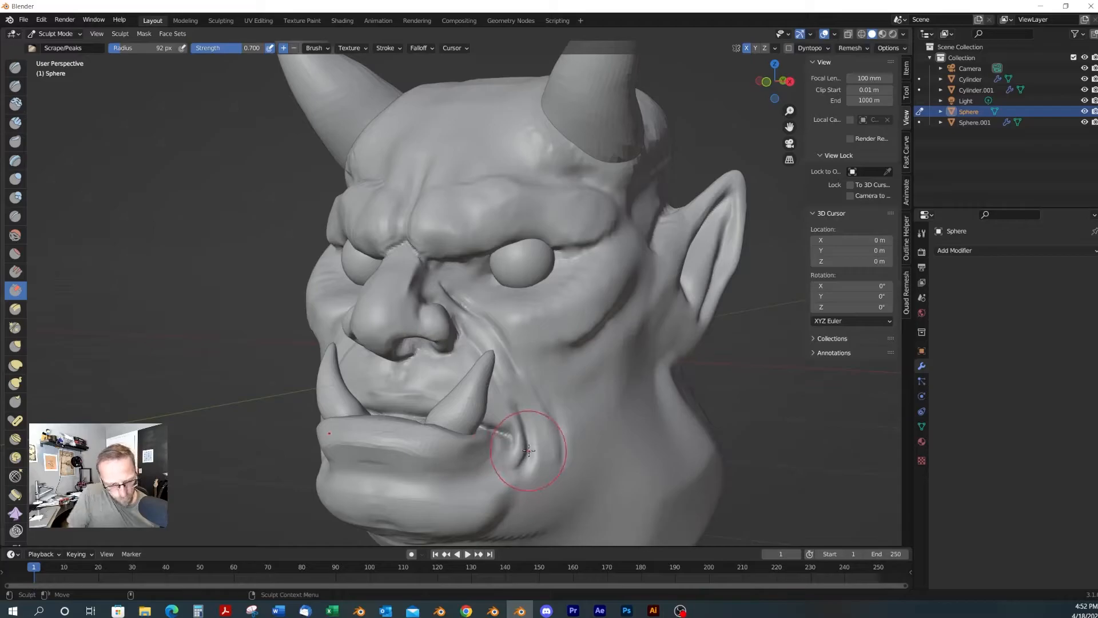
pyautogui.moveTo(480, 460)
pyautogui.keyDown('alt'); pyautogui.mouseDown()
pyautogui.moveTo(552, 449)
pyautogui.moveTo(549, 503)
pyautogui.moveTo(416, 451)
pyautogui.mouseUp(); pyautogui.keyUp('alt')
# Sharpen the crease beneath the lower lip with Draw Sharp at a 34 px radius
pyautogui.hotkey('shift', 'x')
pyautogui.press('f')
pyautogui.click(502, 456)
pyautogui.moveTo(481, 465)
pyautogui.keyDown('alt'); pyautogui.mouseDown()
pyautogui.moveTo(549, 465)
pyautogui.moveTo(462, 478)
pyautogui.mouseUp(); pyautogui.keyUp('alt')
pyautogui.keyDown('alt'); pyautogui.moveTo(521, 461); pyautogui.dragTo(564, 468); pyautogui.keyUp('alt')
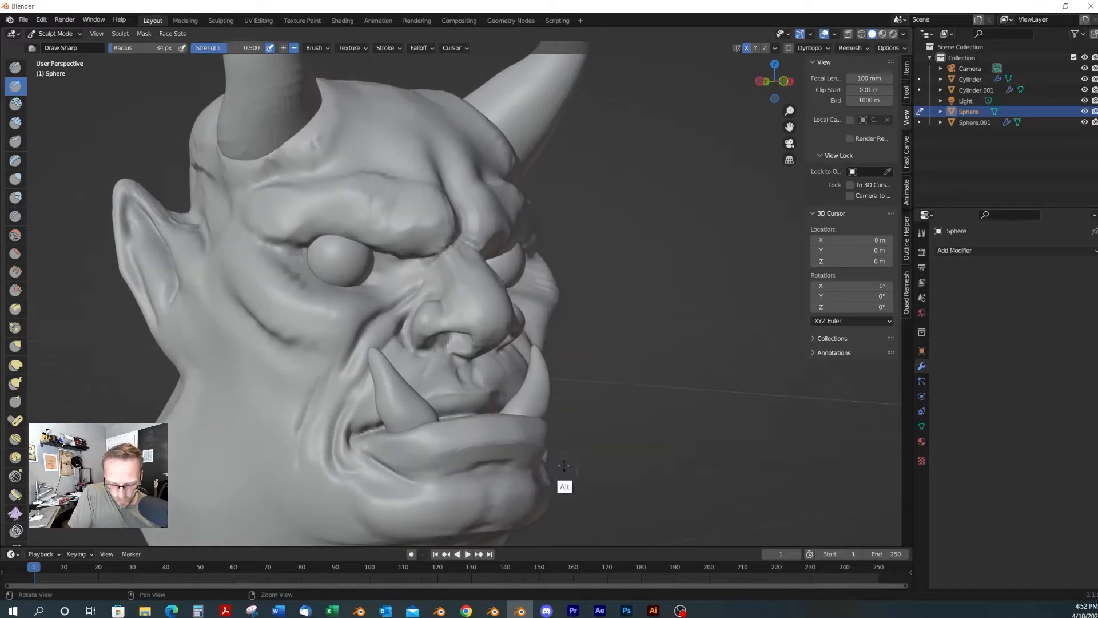
pyautogui.keyDown('alt'); pyautogui.moveTo(570, 445); pyautogui.dragTo(538, 481, button='right'); pyautogui.keyUp('alt')
pyautogui.moveTo(537, 481)
pyautogui.keyDown('alt'); pyautogui.mouseDown()
pyautogui.moveTo(503, 411)
pyautogui.moveTo(454, 435)
pyautogui.mouseUp(); pyautogui.keyUp('alt')
# Reshape the chin and jaw with the Grab brush at a 187 px radius
pyautogui.press('f')
pyautogui.click(529, 428)
pyautogui.keyDown('alt'); pyautogui.moveTo(526, 425); pyautogui.dragTo(566, 423); pyautogui.keyUp('alt')
pyautogui.press('g')
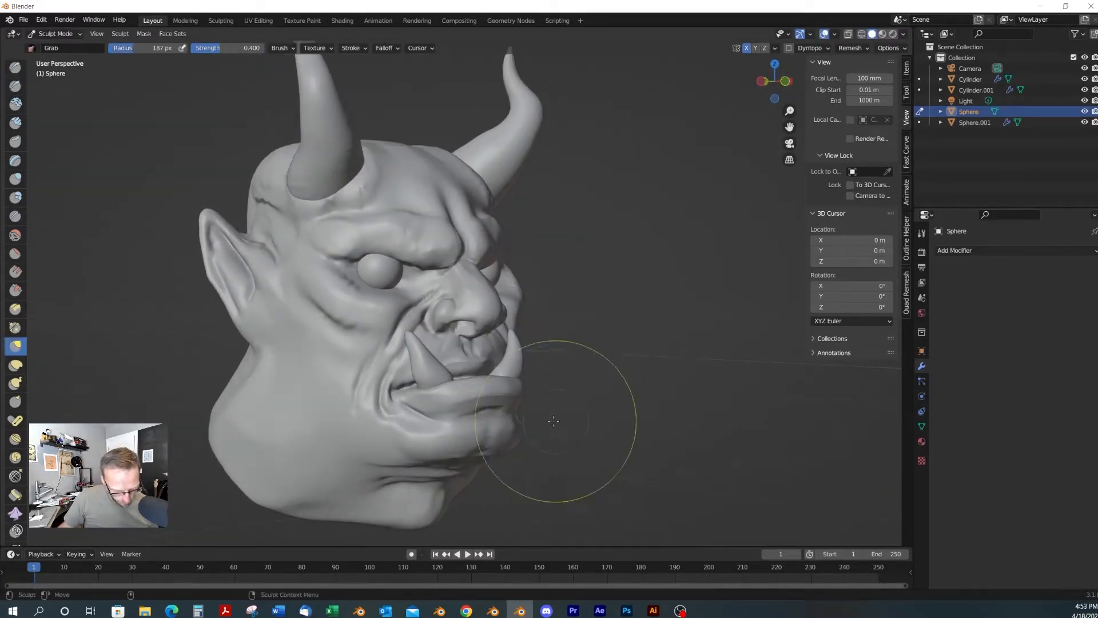
pyautogui.moveTo(481, 451)
pyautogui.mouseDown()
pyautogui.moveTo(485, 442)
pyautogui.moveTo(473, 444)
pyautogui.mouseUp()
pyautogui.moveTo(370, 452); pyautogui.dragTo(382, 461)
pyautogui.moveTo(464, 462); pyautogui.dragTo(399, 460, button='middle')
pyautogui.moveTo(554, 443); pyautogui.dragTo(499, 437, button='middle')
pyautogui.moveTo(499, 437); pyautogui.dragTo(503, 429)
# Adjust the jaw and neck silhouette from the front view with Grab at a 261 px radius
pyautogui.moveTo(529, 432)
pyautogui.mouseDown(button='middle')
pyautogui.moveTo(501, 434)
pyautogui.moveTo(528, 436)
pyautogui.moveTo(514, 452)
pyautogui.moveTo(563, 420)
pyautogui.mouseUp(button='middle')
pyautogui.click(618, 401)
pyautogui.moveTo(605, 373)
pyautogui.mouseDown()
pyautogui.moveTo(620, 380)
pyautogui.moveTo(610, 382)
pyautogui.mouseUp()
pyautogui.moveTo(610, 382); pyautogui.dragTo(658, 383, button='middle')
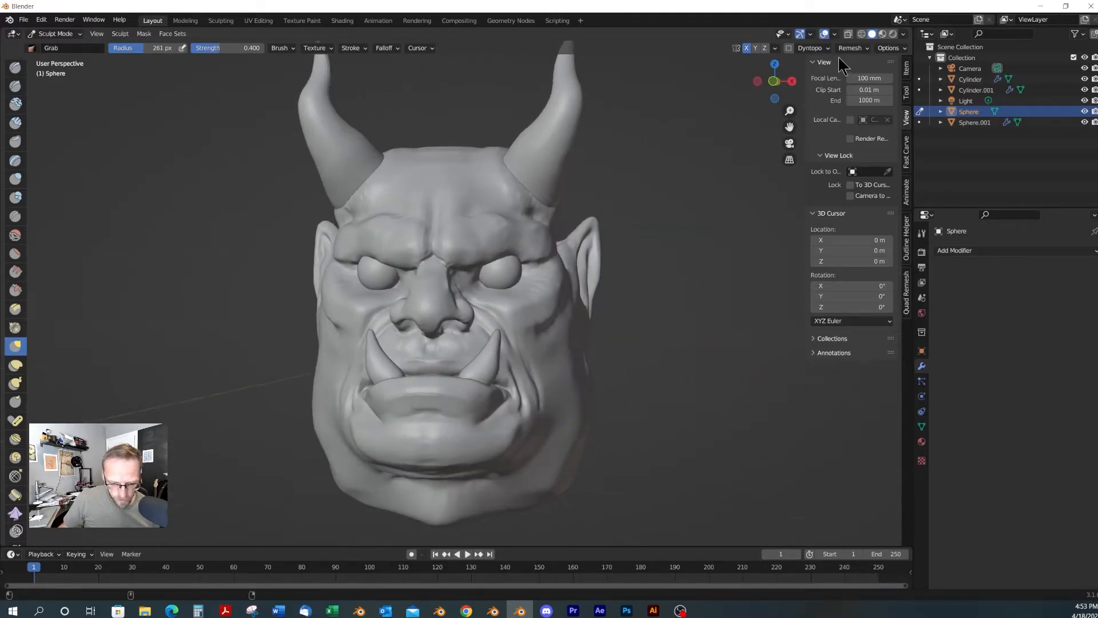
pyautogui.click(773, 81)
pyautogui.moveTo(299, 437); pyautogui.dragTo(303, 415)
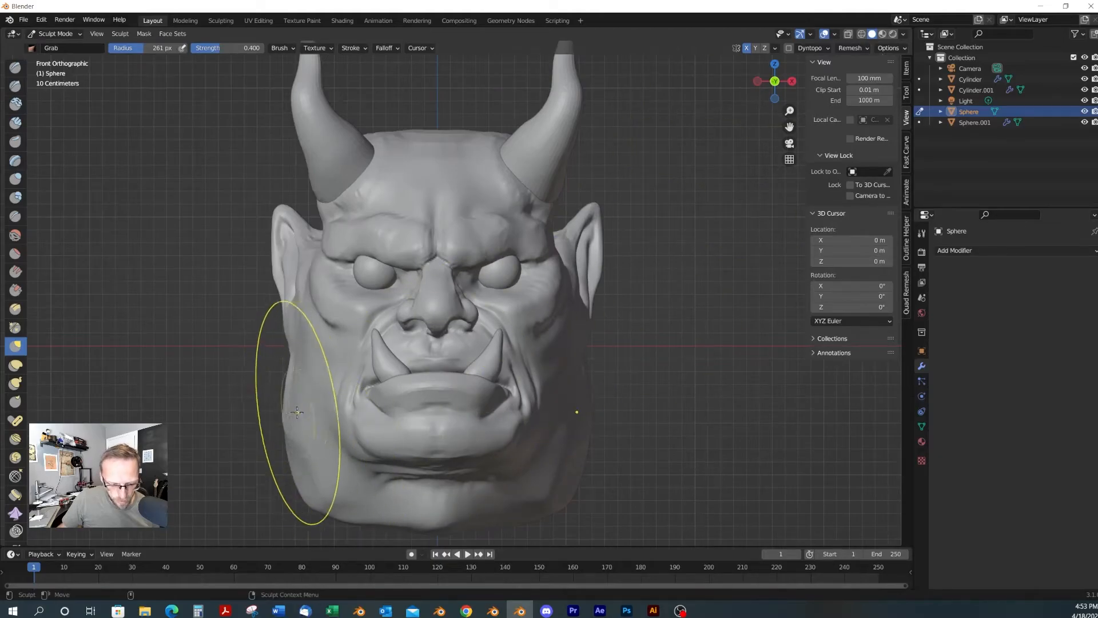
pyautogui.moveTo(314, 346); pyautogui.dragTo(343, 346)
pyautogui.moveTo(562, 347); pyautogui.dragTo(595, 354)
# Lower and round the top of the skull from the right side view with Grab
pyautogui.moveTo(544, 226)
pyautogui.mouseDown(button='middle')
pyautogui.moveTo(649, 233)
pyautogui.moveTo(639, 217)
pyautogui.moveTo(664, 234)
pyautogui.moveTo(618, 223)
pyautogui.mouseUp(button='middle')
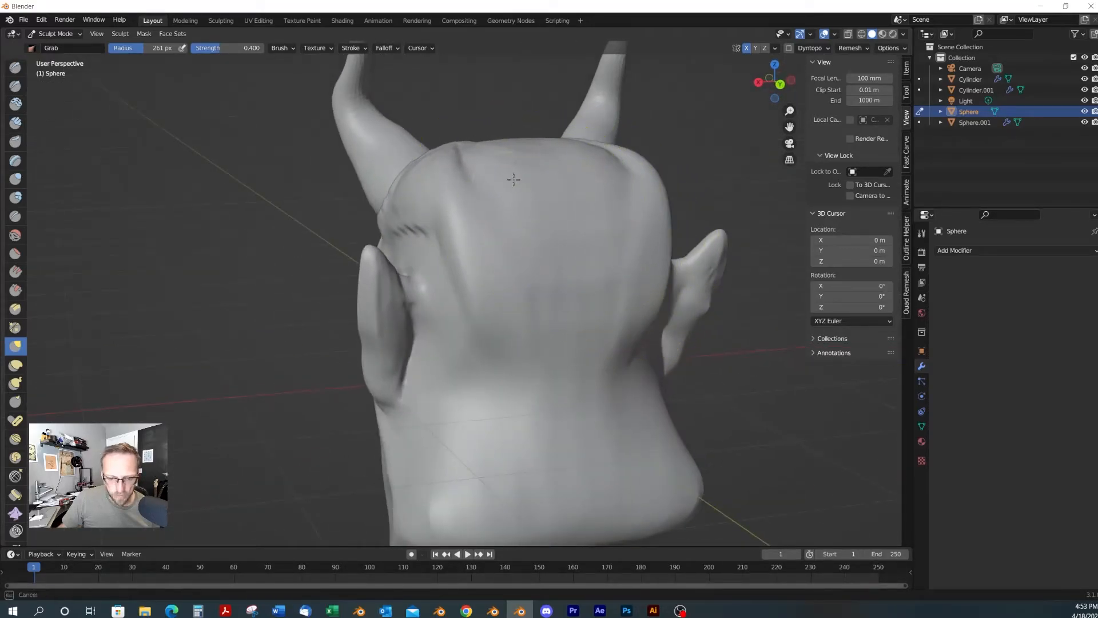
pyautogui.moveTo(489, 172); pyautogui.dragTo(578, 151, button='middle')
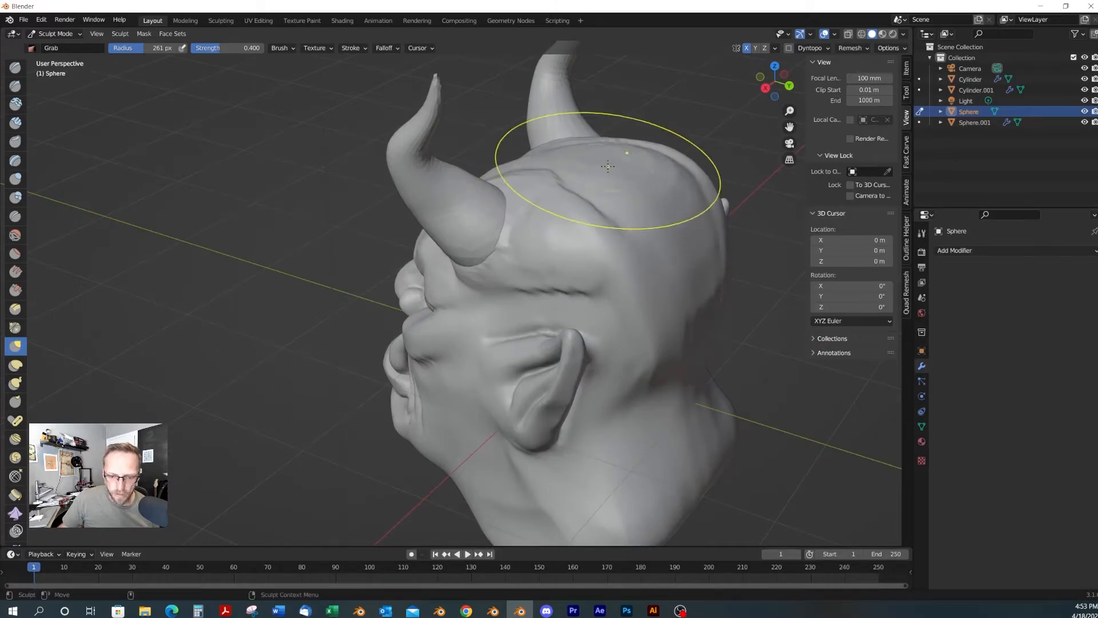
pyautogui.moveTo(609, 194); pyautogui.dragTo(709, 145, button='middle')
pyautogui.click(766, 85)
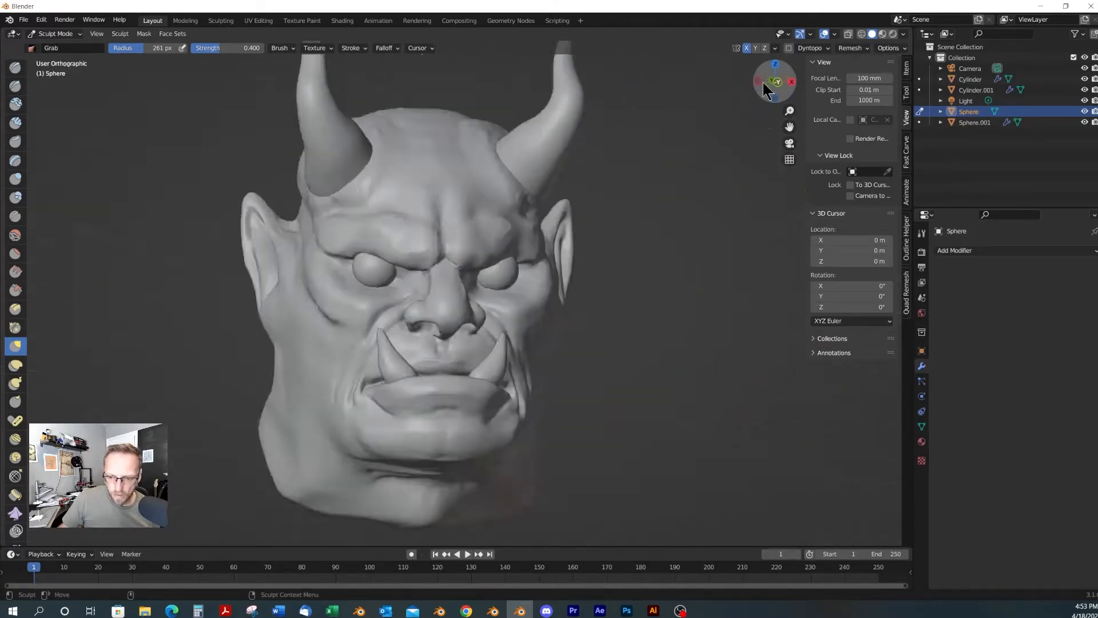
pyautogui.click(756, 85)
pyautogui.click(758, 81)
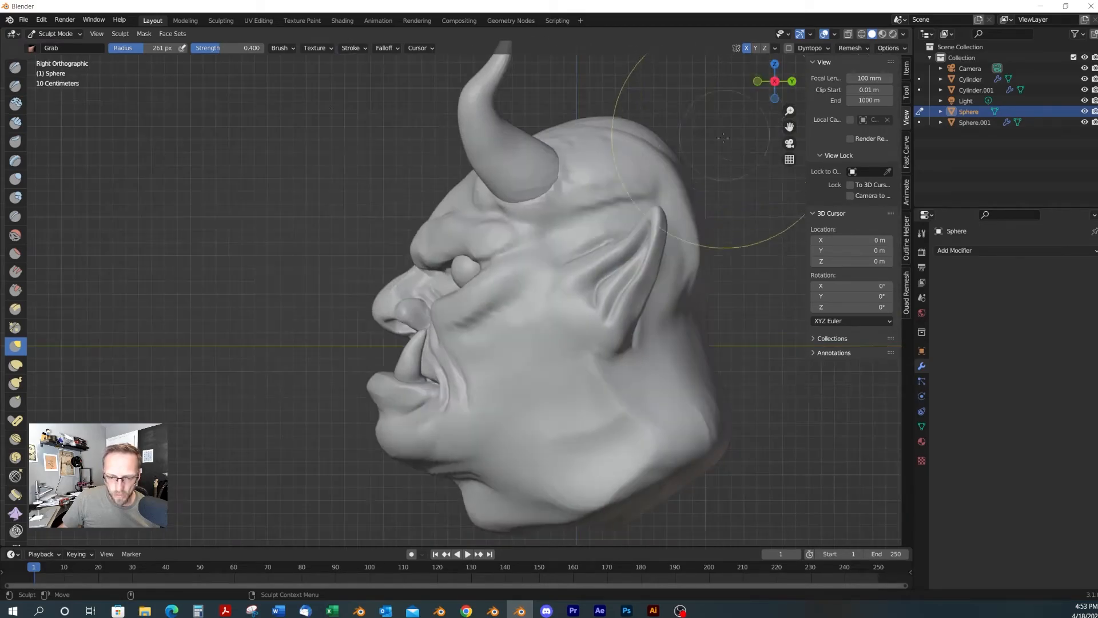
pyautogui.moveTo(518, 146); pyautogui.dragTo(551, 144)
pyautogui.moveTo(548, 144); pyautogui.dragTo(495, 152)
pyautogui.moveTo(495, 151); pyautogui.dragTo(492, 147)
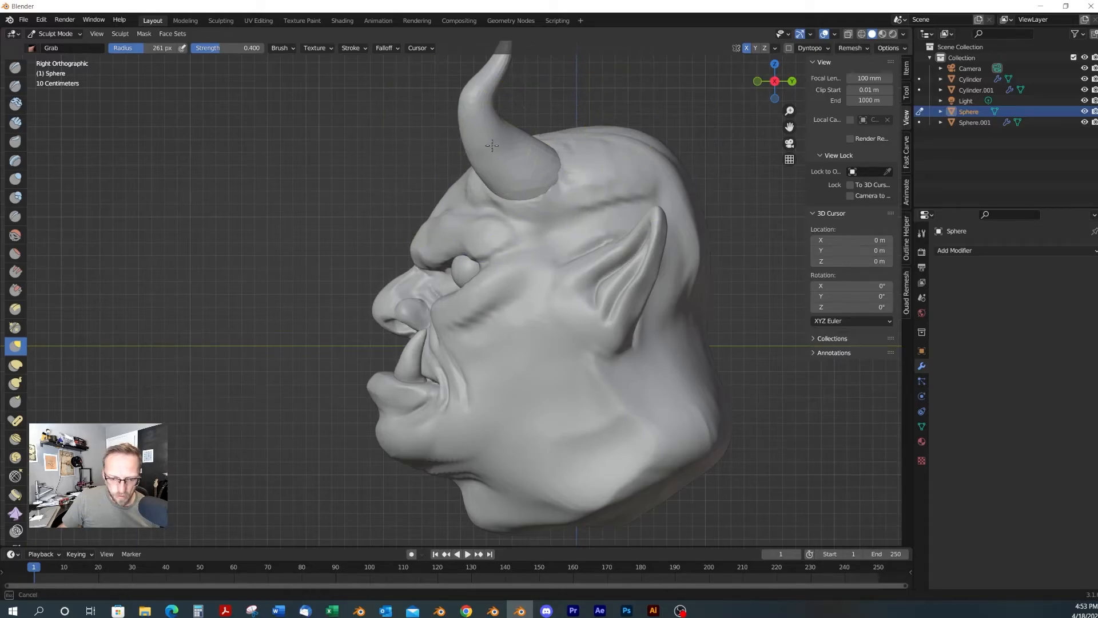
pyautogui.moveTo(492, 147); pyautogui.dragTo(564, 215, button='middle')
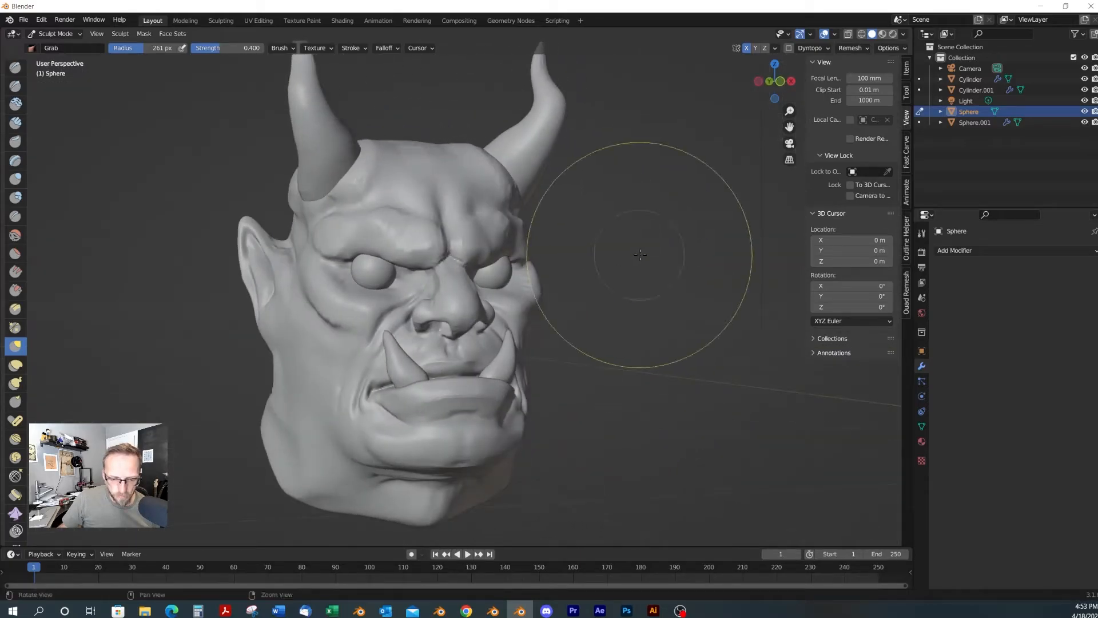
pyautogui.click(779, 80)
pyautogui.moveTo(314, 269); pyautogui.dragTo(283, 384, button='middle')
pyautogui.moveTo(292, 287)
pyautogui.mouseDown(button='middle')
pyautogui.moveTo(456, 287)
pyautogui.moveTo(492, 280)
pyautogui.moveTo(482, 269)
pyautogui.moveTo(480, 303)
pyautogui.moveTo(515, 404)
pyautogui.mouseUp(button='middle')
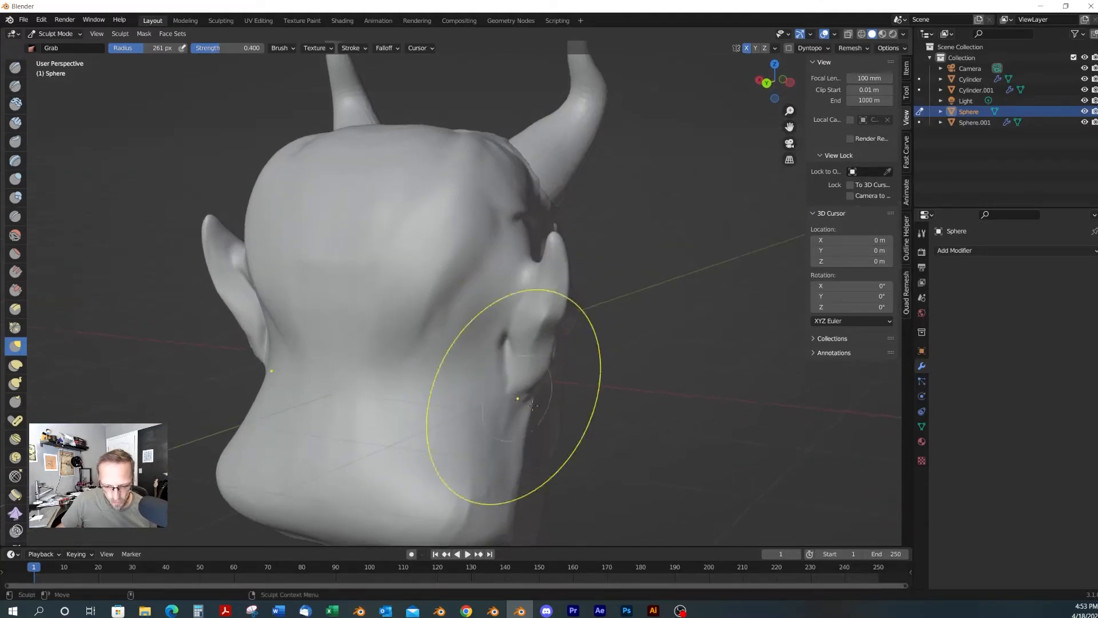
# Carve the neck crease running down from behind the ear with Draw Sharp at a 90 px radius
pyautogui.keyDown('alt'); pyautogui.moveTo(532, 418); pyautogui.dragTo(490, 404); pyautogui.keyUp('alt')
pyautogui.press('2')
pyautogui.moveTo(366, 357)
pyautogui.keyDown('alt'); pyautogui.mouseDown()
pyautogui.moveTo(414, 356)
pyautogui.moveTo(442, 379)
pyautogui.moveTo(471, 342)
pyautogui.mouseUp(); pyautogui.keyUp('alt')
pyautogui.press('f')
pyautogui.click(391, 398)
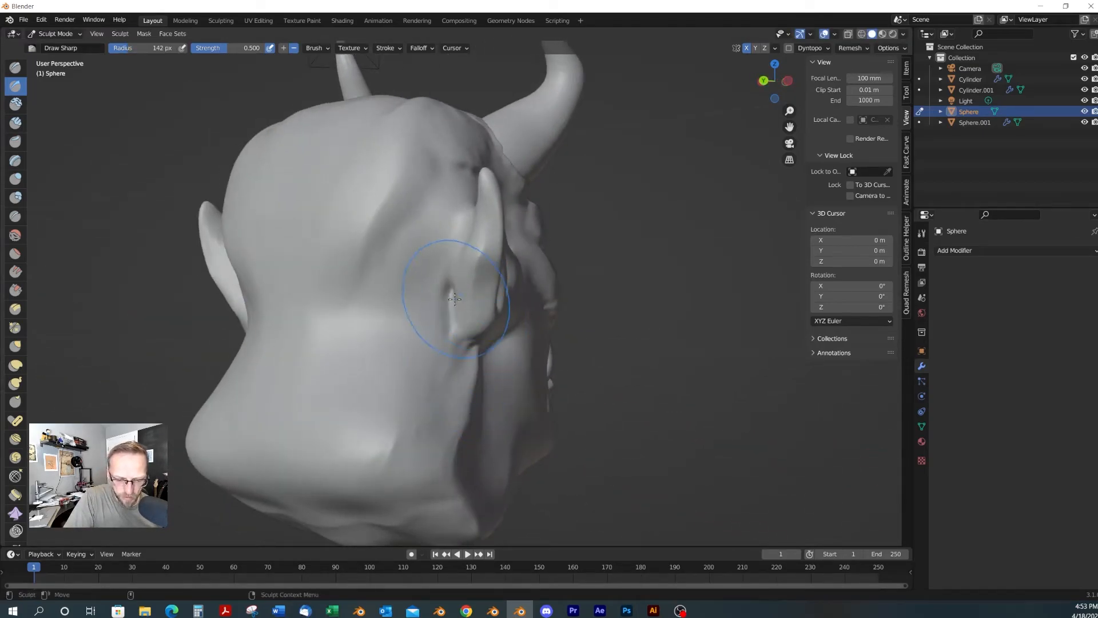
pyautogui.press('f')
pyautogui.click(474, 288)
pyautogui.moveTo(463, 282)
pyautogui.keyDown('alt'); pyautogui.mouseDown()
pyautogui.moveTo(523, 303)
pyautogui.moveTo(497, 374)
pyautogui.mouseUp(); pyautogui.keyUp('alt')
pyautogui.moveTo(511, 308); pyautogui.dragTo(472, 439)
pyautogui.moveTo(499, 403); pyautogui.dragTo(447, 327, button='middle')
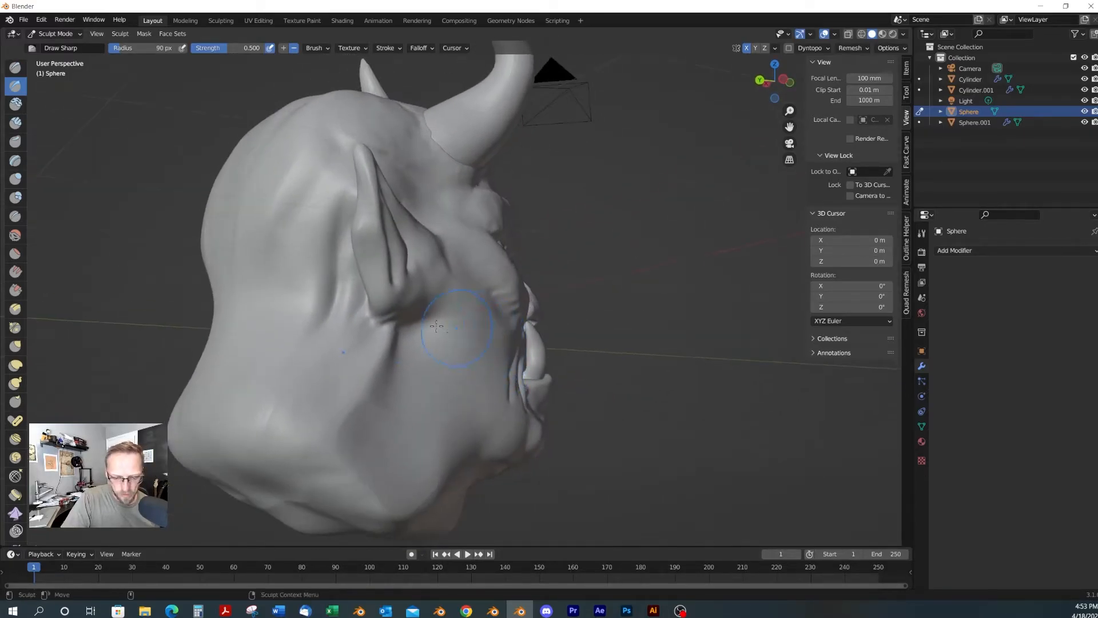
pyautogui.moveTo(379, 326); pyautogui.dragTo(337, 332, button='middle')
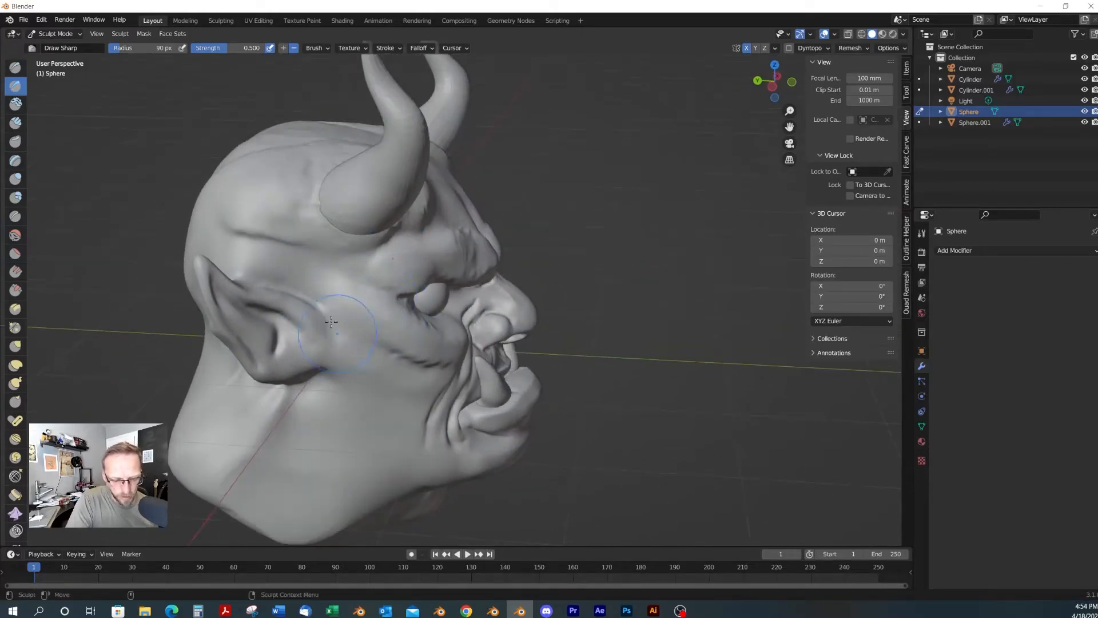
pyautogui.moveTo(431, 381); pyautogui.dragTo(355, 324, button='middle')
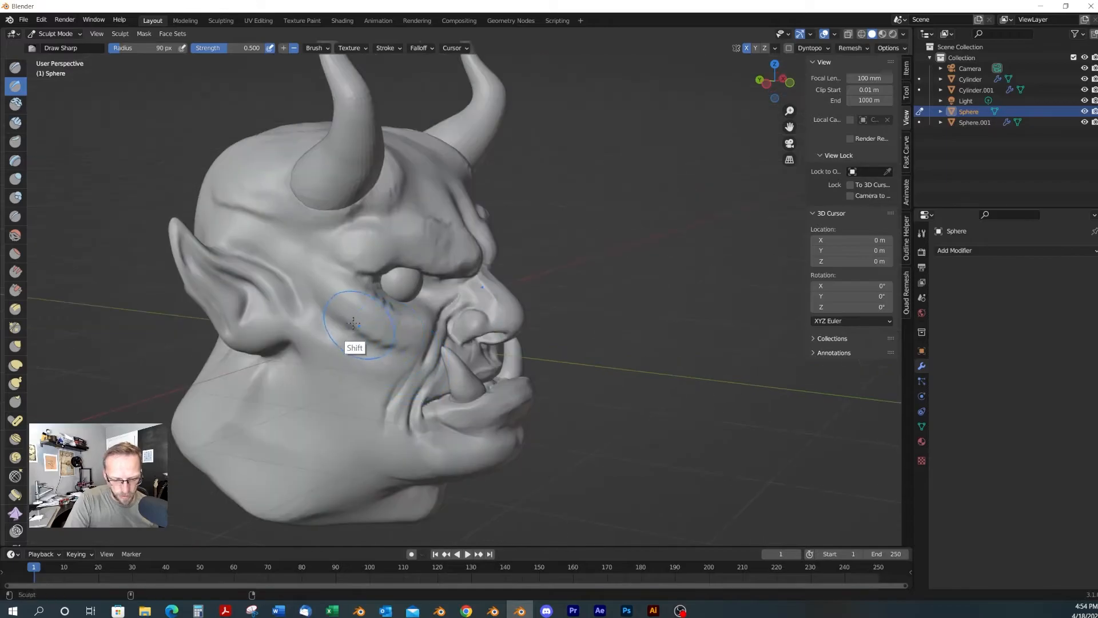
# Adjust the shape of the forehead and skull with the Grab brush at a 151 px radius
pyautogui.keyDown('alt'); pyautogui.moveTo(410, 249); pyautogui.dragTo(420, 295); pyautogui.keyUp('alt')
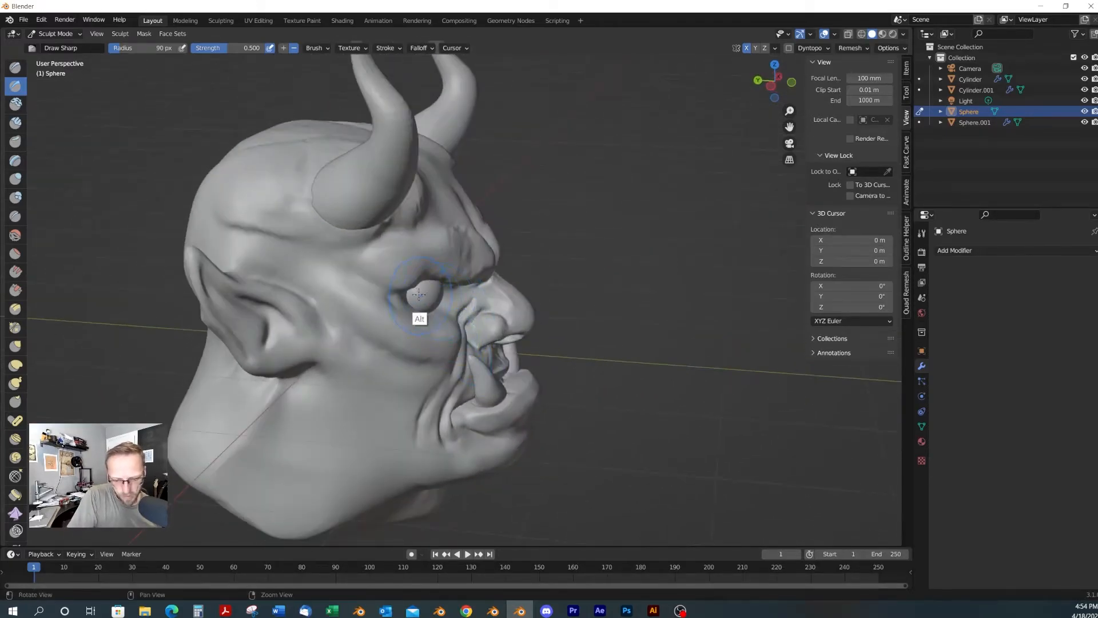
pyautogui.moveTo(456, 268); pyautogui.dragTo(484, 362, button='middle')
pyautogui.press('g')
pyautogui.press('f')
pyautogui.click(515, 337)
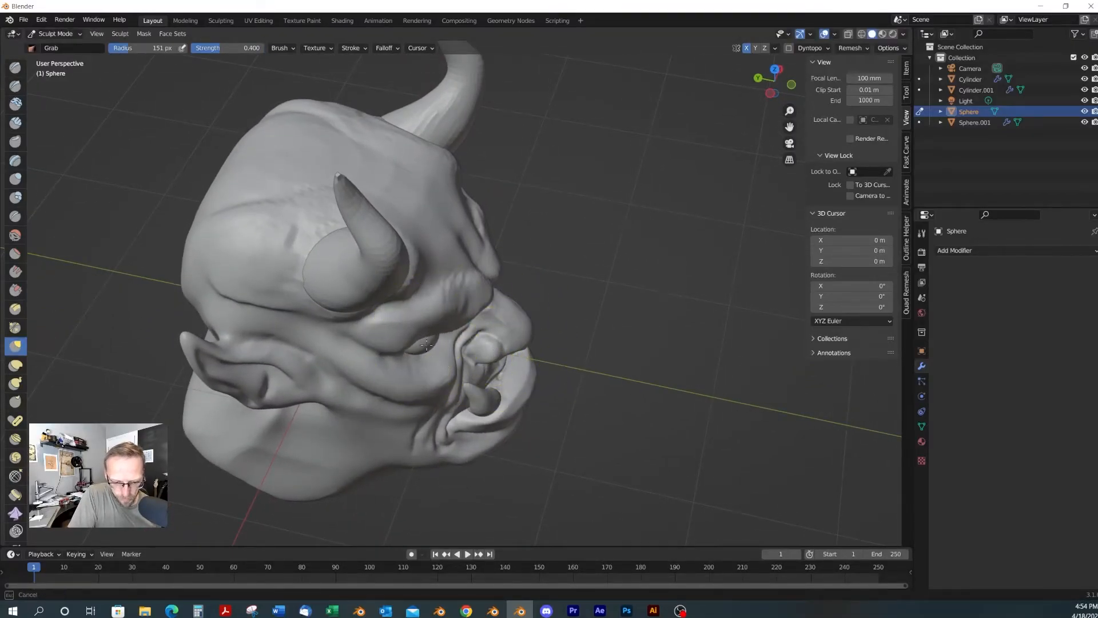
pyautogui.keyDown('alt'); pyautogui.moveTo(429, 366); pyautogui.dragTo(378, 247); pyautogui.keyUp('alt')
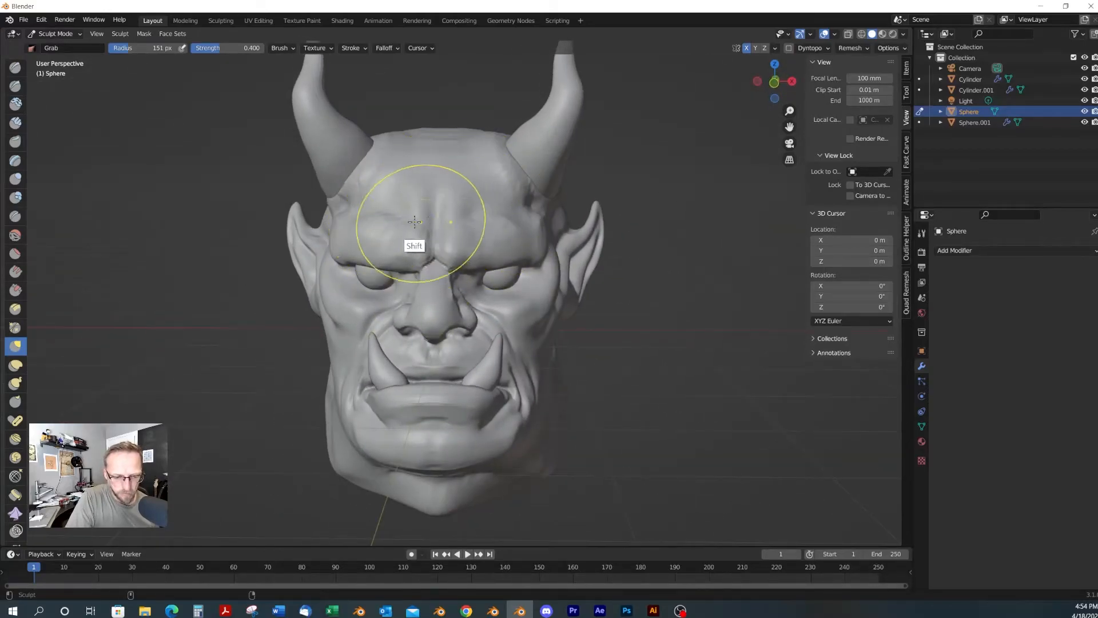
pyautogui.keyDown('alt'); pyautogui.moveTo(447, 230); pyautogui.dragTo(402, 347); pyautogui.keyUp('alt')
# Flatten and smooth the forehead planes around the horn base with the Scrape/Peaks brush at a 65 px radius
pyautogui.press('f')
pyautogui.click(452, 318)
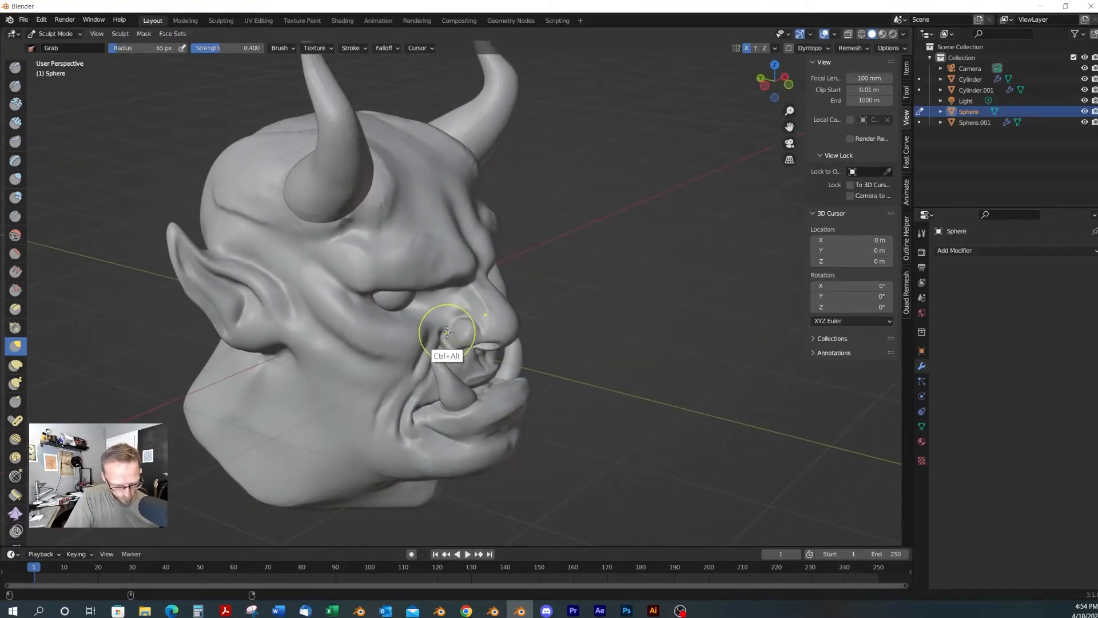
pyautogui.hotkey('ctrl', 'alt', 's')
pyautogui.keyDown('alt'); pyautogui.moveTo(407, 341); pyautogui.dragTo(373, 191); pyautogui.keyUp('alt')
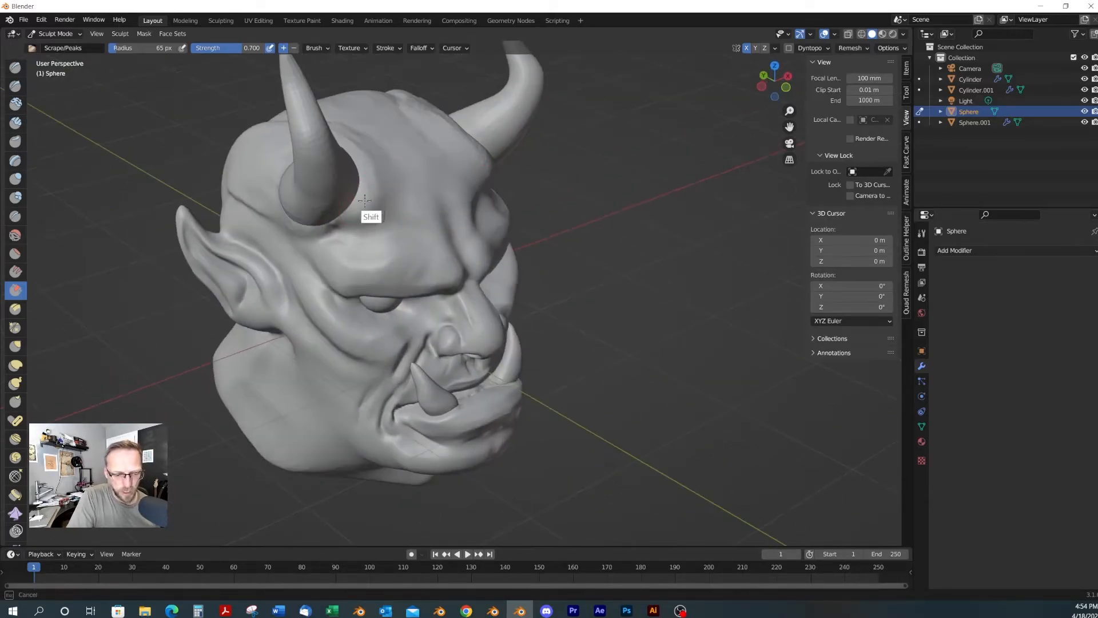
pyautogui.keyDown('alt'); pyautogui.moveTo(462, 206); pyautogui.dragTo(425, 146); pyautogui.keyUp('alt')
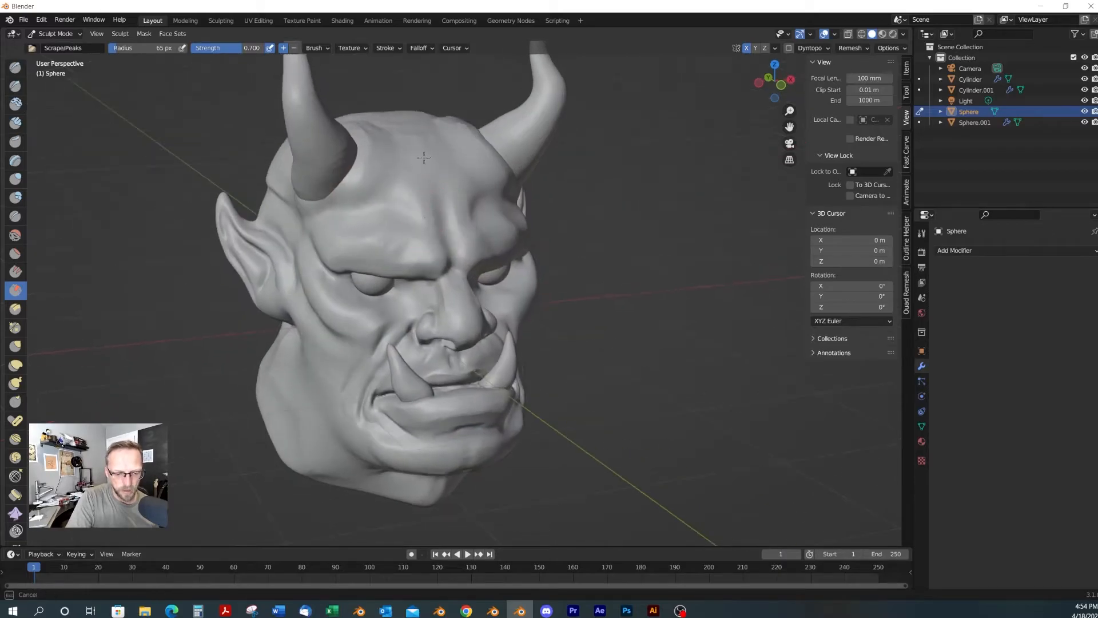
pyautogui.moveTo(527, 273)
pyautogui.keyDown('alt'); pyautogui.mouseDown()
pyautogui.moveTo(520, 241)
pyautogui.moveTo(497, 269)
pyautogui.mouseUp(); pyautogui.keyUp('alt')
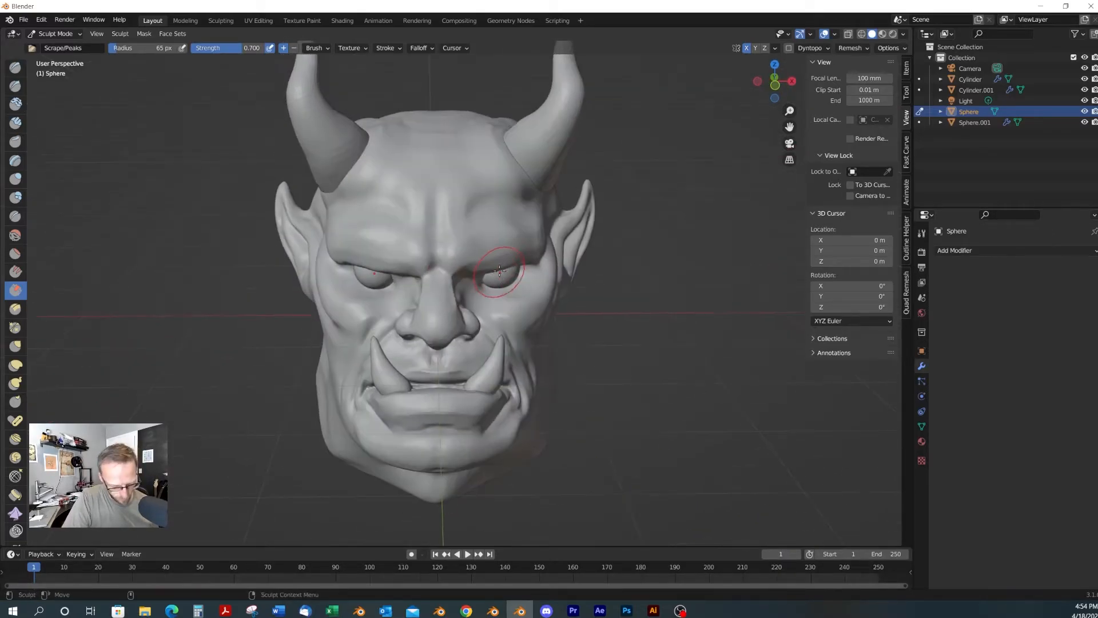
# Add a UV sphere in Object Mode for the eyelids and open it in Edit Mode
pyautogui.hotkey('shift', 'space')
pyautogui.press('2')
pyautogui.moveTo(424, 278)
pyautogui.keyDown('alt'); pyautogui.mouseDown()
pyautogui.moveTo(454, 261)
pyautogui.moveTo(424, 321)
pyautogui.moveTo(445, 313)
pyautogui.mouseUp(); pyautogui.keyUp('alt')
pyautogui.hotkey('ctrl', 'Tab')
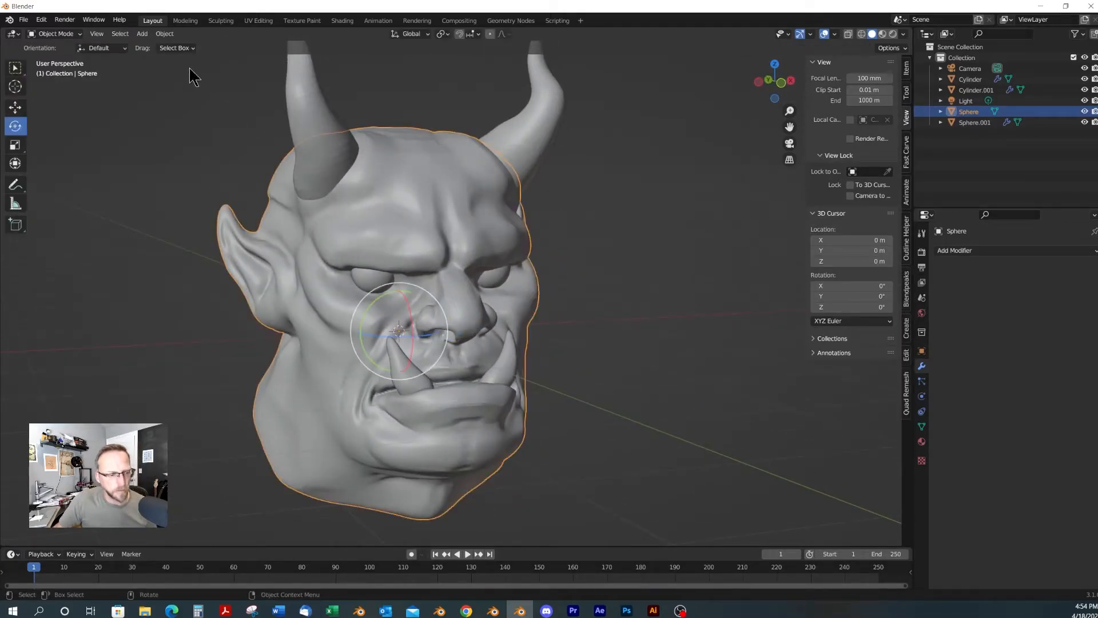
pyautogui.click(141, 34)
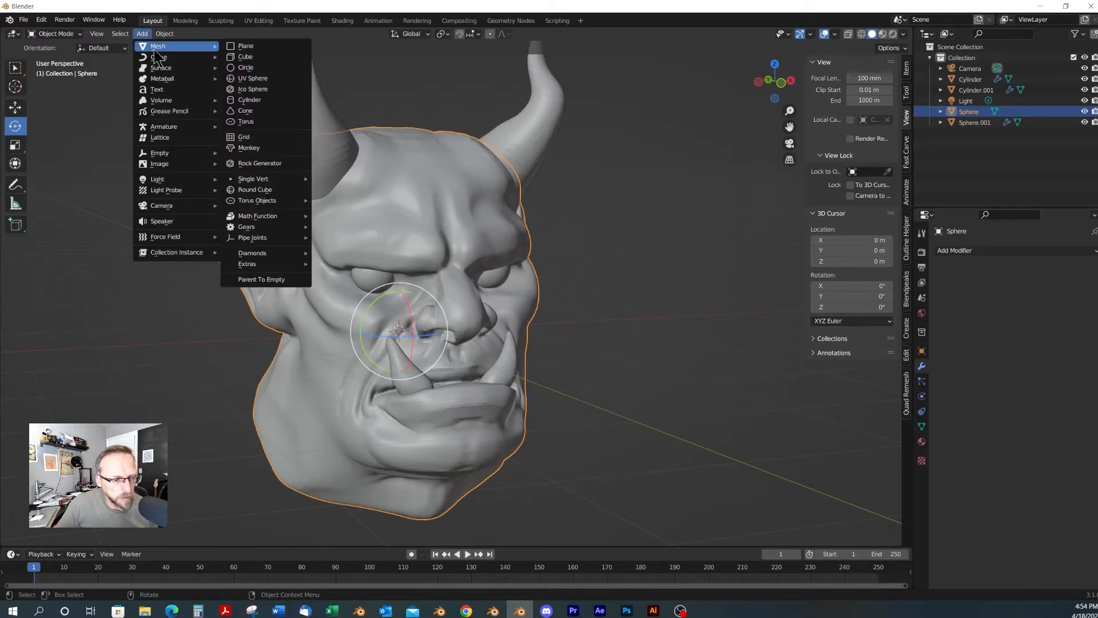
pyautogui.click(258, 79)
pyautogui.moveTo(495, 311); pyautogui.dragTo(502, 342, button='middle')
pyautogui.press('Tab')
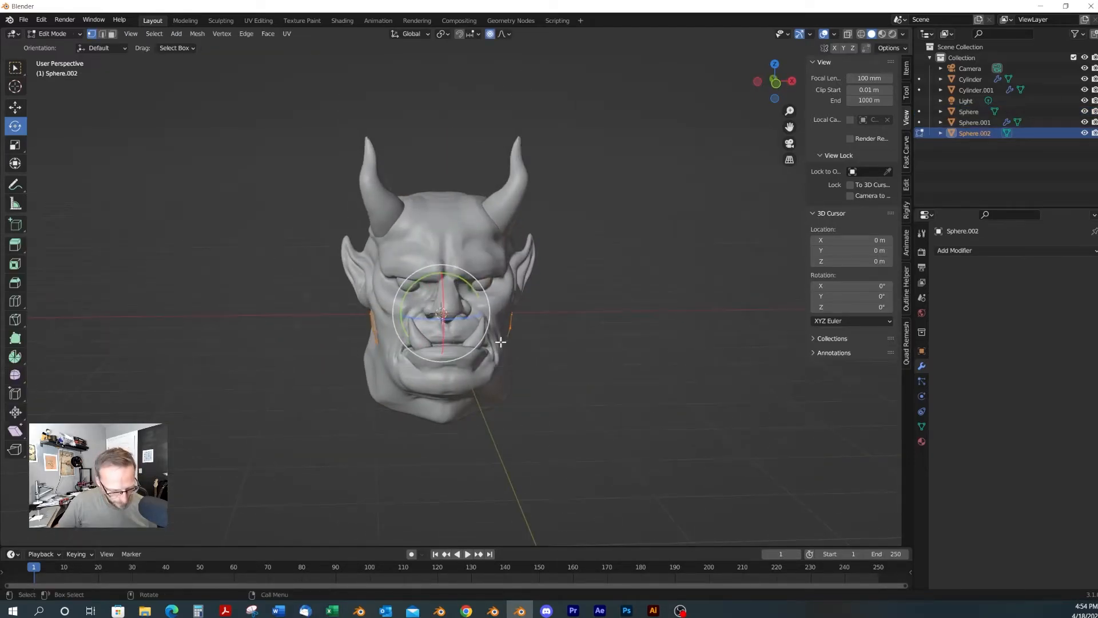
# Scale the new sphere down to roughly eyeball size and move it to the height of the character's left eye
pyautogui.hotkey('shift', 'space')
pyautogui.press('s')
pyautogui.moveTo(452, 335); pyautogui.dragTo(543, 314)
pyautogui.press('w')
pyautogui.keyDown('alt'); pyautogui.moveTo(580, 318); pyautogui.dragTo(510, 325); pyautogui.keyUp('alt')
pyautogui.moveTo(473, 279); pyautogui.dragTo(478, 251)
pyautogui.moveTo(478, 252); pyautogui.dragTo(534, 284, button='middle')
# Fine-tune the sphere's size and shift it in depth so it encloses the left eyeball
pyautogui.press('e')
pyautogui.press('r')
pyautogui.moveTo(516, 305); pyautogui.dragTo(506, 297)
pyautogui.moveTo(523, 292); pyautogui.dragTo(554, 291, button='middle')
pyautogui.press('q')
pyautogui.press('w')
pyautogui.moveTo(536, 288); pyautogui.dragTo(515, 288)
pyautogui.moveTo(515, 288); pyautogui.dragTo(501, 294, button='middle')
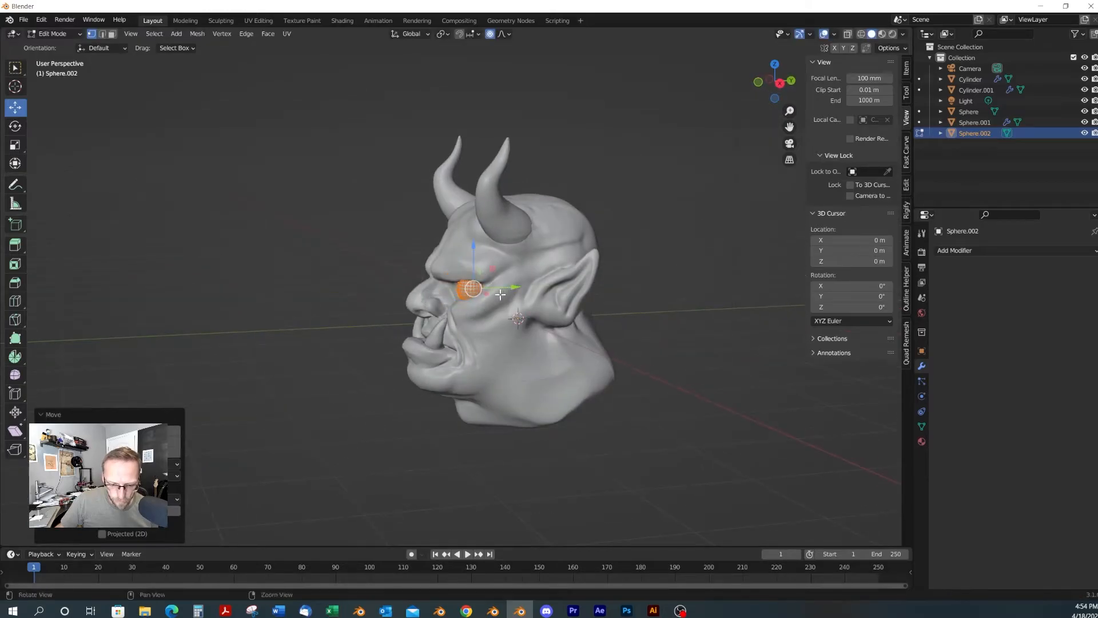
# Delete the lower half of the sphere's faces in X-ray front view, keeping a dome for the upper eyelid
pyautogui.keyDown('alt'); pyautogui.moveTo(501, 295); pyautogui.dragTo(574, 289); pyautogui.keyUp('alt')
pyautogui.keyDown('alt'); pyautogui.moveTo(575, 289); pyautogui.dragTo(561, 269, button='right'); pyautogui.keyUp('alt')
pyautogui.keyDown('alt'); pyautogui.moveTo(562, 268); pyautogui.dragTo(519, 302, button='middle'); pyautogui.keyUp('alt')
pyautogui.keyDown('alt'); pyautogui.moveTo(520, 302); pyautogui.dragTo(543, 292); pyautogui.keyUp('alt')
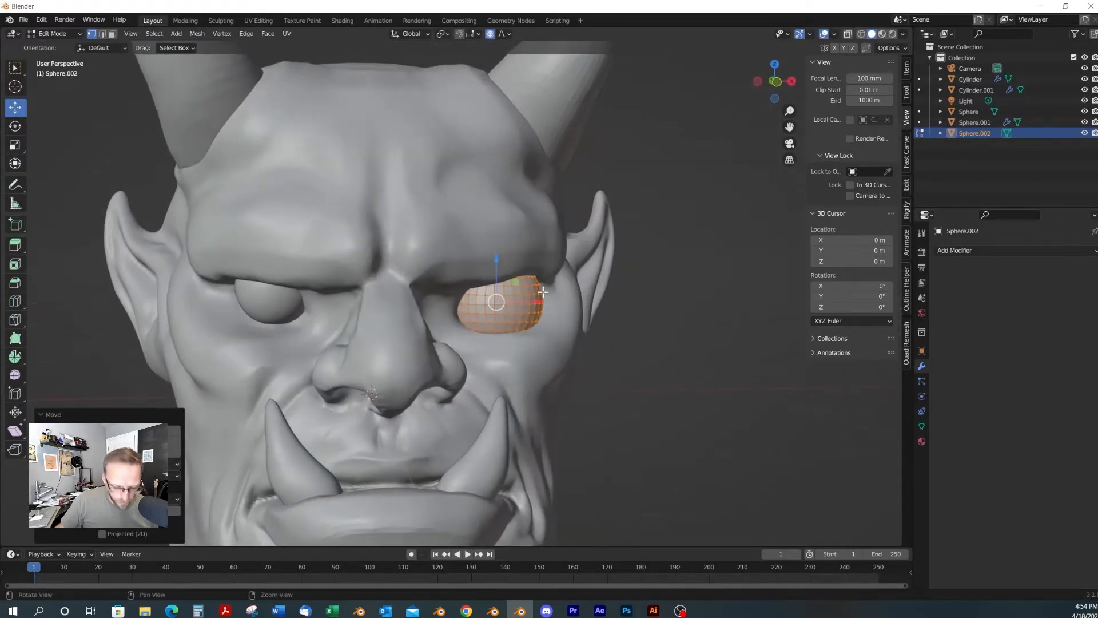
pyautogui.hotkey('alt', 'x')
pyautogui.keyDown('alt'); pyautogui.moveTo(564, 328); pyautogui.dragTo(578, 336, button='right'); pyautogui.keyUp('alt')
pyautogui.keyDown('alt'); pyautogui.moveTo(578, 336); pyautogui.dragTo(567, 322, button='middle'); pyautogui.keyUp('alt')
pyautogui.press('3')
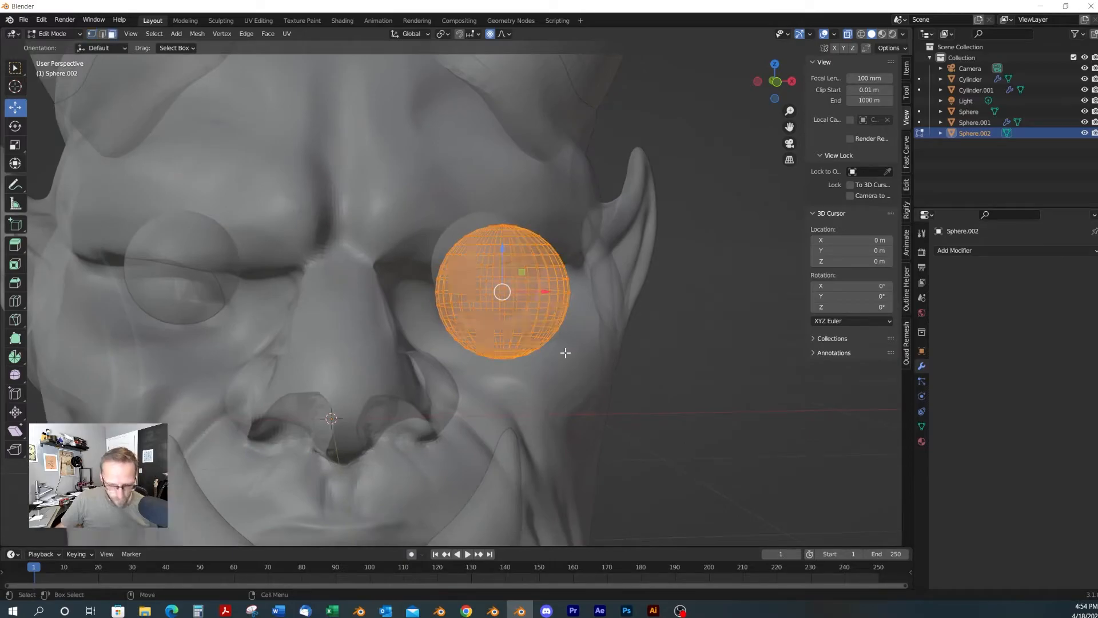
pyautogui.keyDown('alt'); pyautogui.moveTo(566, 351); pyautogui.dragTo(598, 297); pyautogui.keyUp('alt')
pyautogui.click(775, 81)
pyautogui.moveTo(654, 428); pyautogui.dragTo(398, 294)
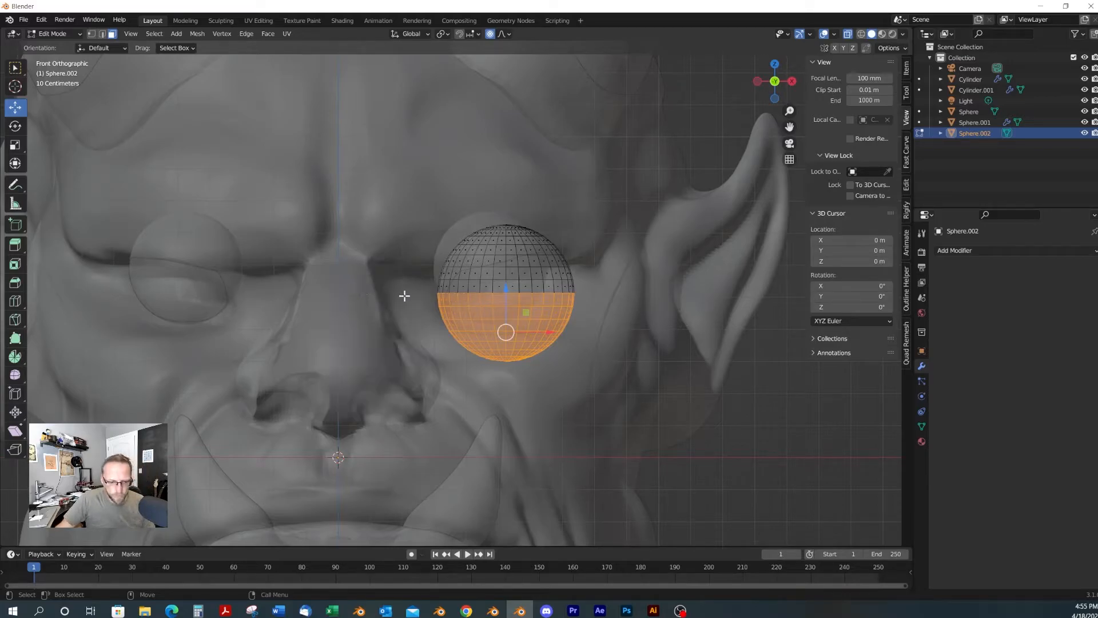
pyautogui.press('x')
pyautogui.click(392, 320)
# Add a Mirror modifier on the X axis to the eyelid dome
pyautogui.moveTo(446, 323)
pyautogui.mouseDown(button='middle')
pyautogui.moveTo(510, 324)
pyautogui.moveTo(571, 354)
pyautogui.moveTo(443, 331)
pyautogui.mouseUp(button='middle')
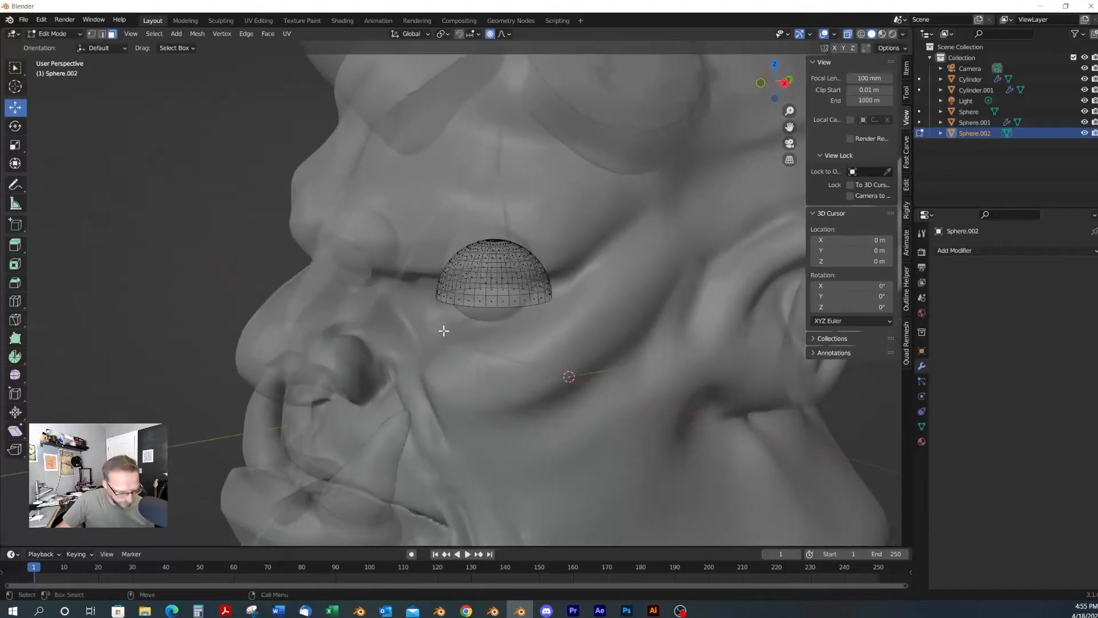
pyautogui.click(952, 251)
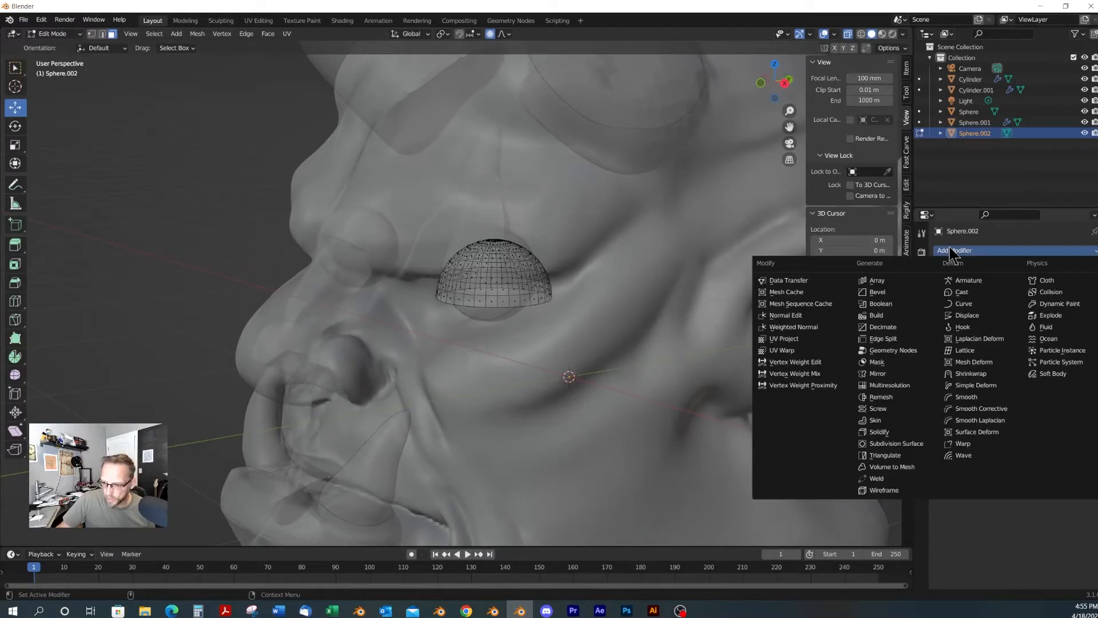
pyautogui.click(878, 374)
# Select the open edge loop around the bottom of the eyelid dome and close it
pyautogui.scroll(5, 509, 323)
pyautogui.moveTo(531, 295)
pyautogui.mouseDown(button='middle')
pyautogui.moveTo(552, 296)
pyautogui.moveTo(534, 327)
pyautogui.moveTo(536, 290)
pyautogui.mouseUp(button='middle')
pyautogui.keyDown('alt'); pyautogui.click(490, 291); pyautogui.keyUp('alt')
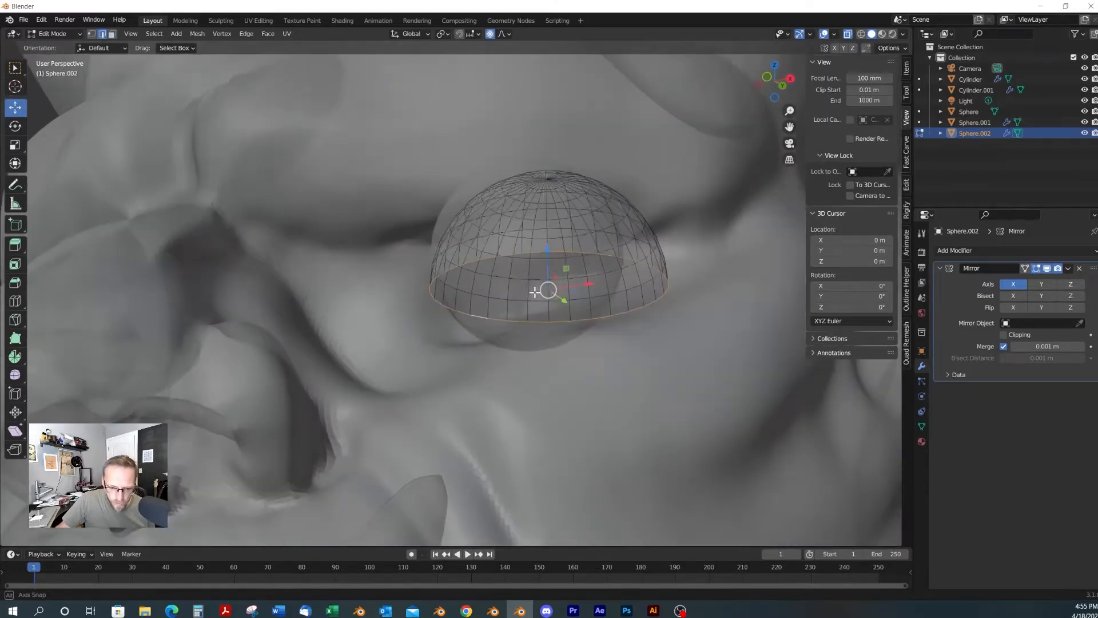
pyautogui.rightClick(534, 262)
pyautogui.click(498, 329)
pyautogui.scroll(-2, 539, 289)
pyautogui.moveTo(535, 289); pyautogui.dragTo(558, 314, button='middle')
pyautogui.press('Tab')
pyautogui.scroll(-6, 551, 304)
pyautogui.press('Tab')
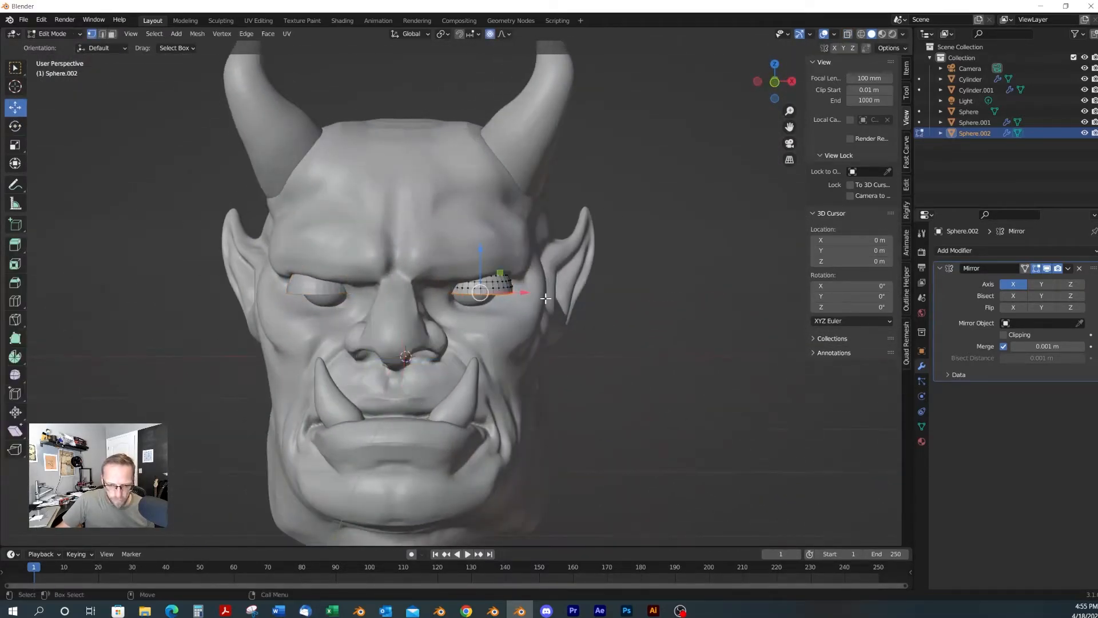
# Raise and tilt the upper eyelid so it slants over the eyeball beneath the brow
pyautogui.scroll(3, 541, 299)
pyautogui.moveTo(530, 309); pyautogui.dragTo(512, 309, button='middle')
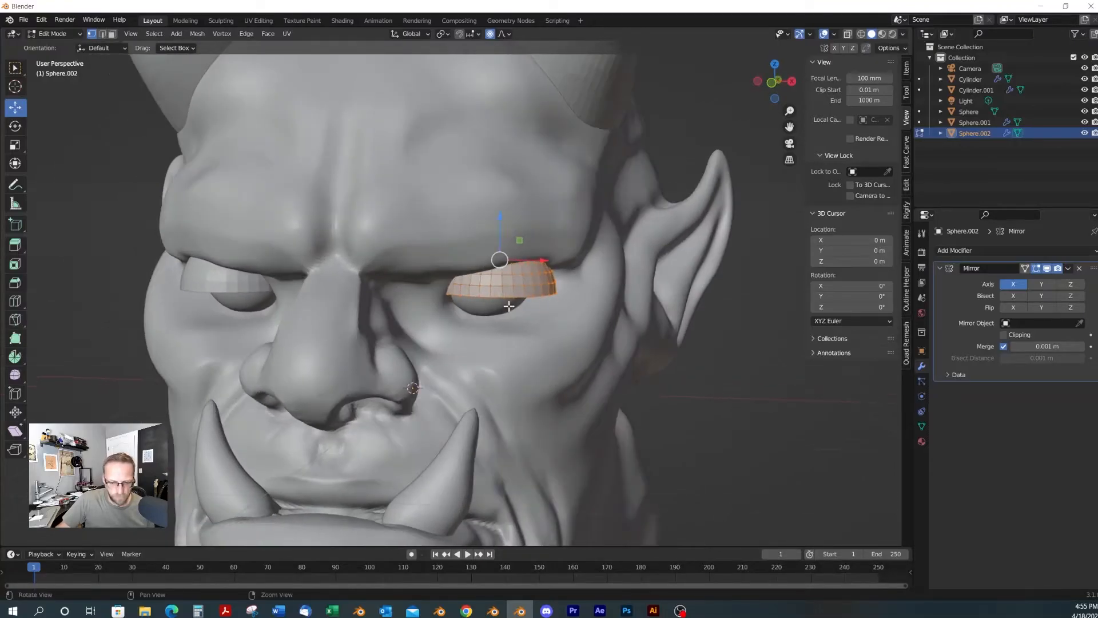
pyautogui.moveTo(501, 229); pyautogui.dragTo(497, 219)
pyautogui.moveTo(522, 233); pyautogui.dragTo(473, 254, button='middle')
pyautogui.moveTo(518, 259); pyautogui.dragTo(507, 228)
pyautogui.hotkey('shift', 'space')
pyautogui.press('r')
pyautogui.moveTo(498, 265); pyautogui.dragTo(490, 262, button='middle')
# Shift the upper eyelid in depth and sideways to fit closely over the eyeball
pyautogui.hotkey('shift', 'space')
pyautogui.press('g')
pyautogui.moveTo(492, 257); pyautogui.dragTo(504, 258)
pyautogui.moveTo(504, 258); pyautogui.dragTo(601, 261, button='middle')
pyautogui.moveTo(548, 256); pyautogui.dragTo(540, 258)
pyautogui.moveTo(503, 279); pyautogui.dragTo(421, 282, button='middle')
# Duplicate the eyelid object and move the copy down along Z below the eye
pyautogui.press('Tab')
pyautogui.hotkey('shift', 'd')
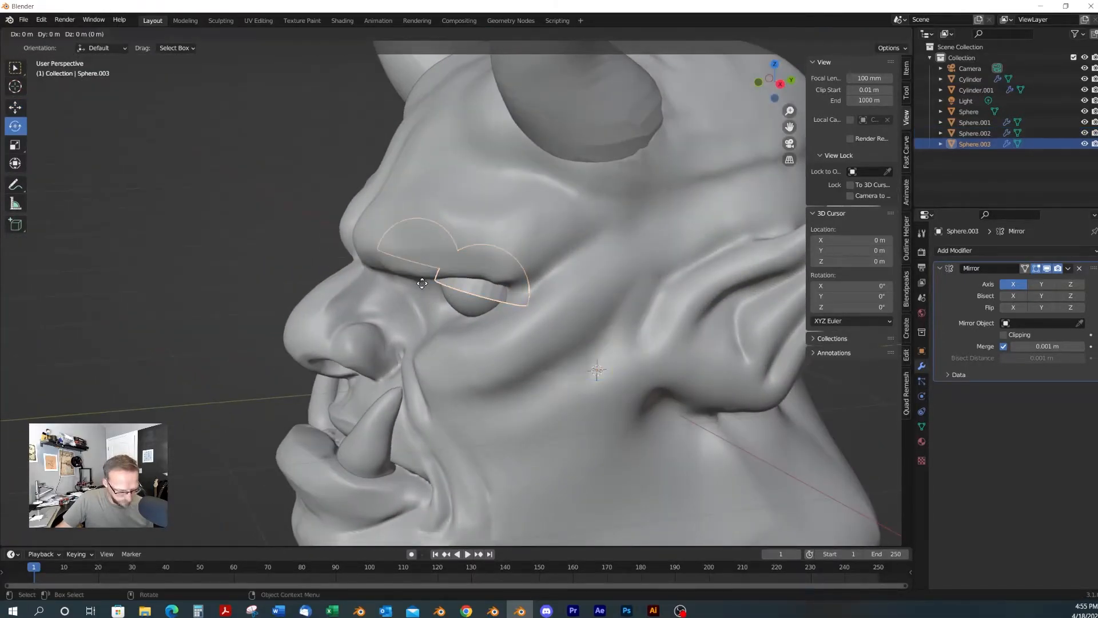
pyautogui.press('z')
pyautogui.click(445, 346)
pyautogui.moveTo(444, 347); pyautogui.dragTo(513, 343, button='middle')
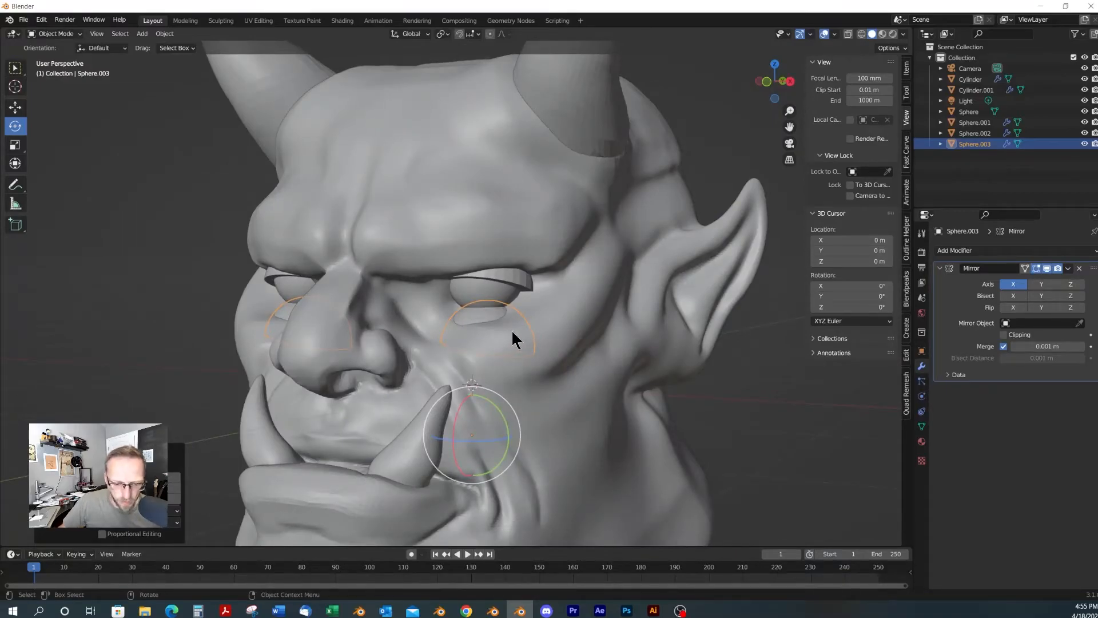
# Mirror the duplicated eyelid along the Z axis to flip it into a lower lid
pyautogui.press('Tab')
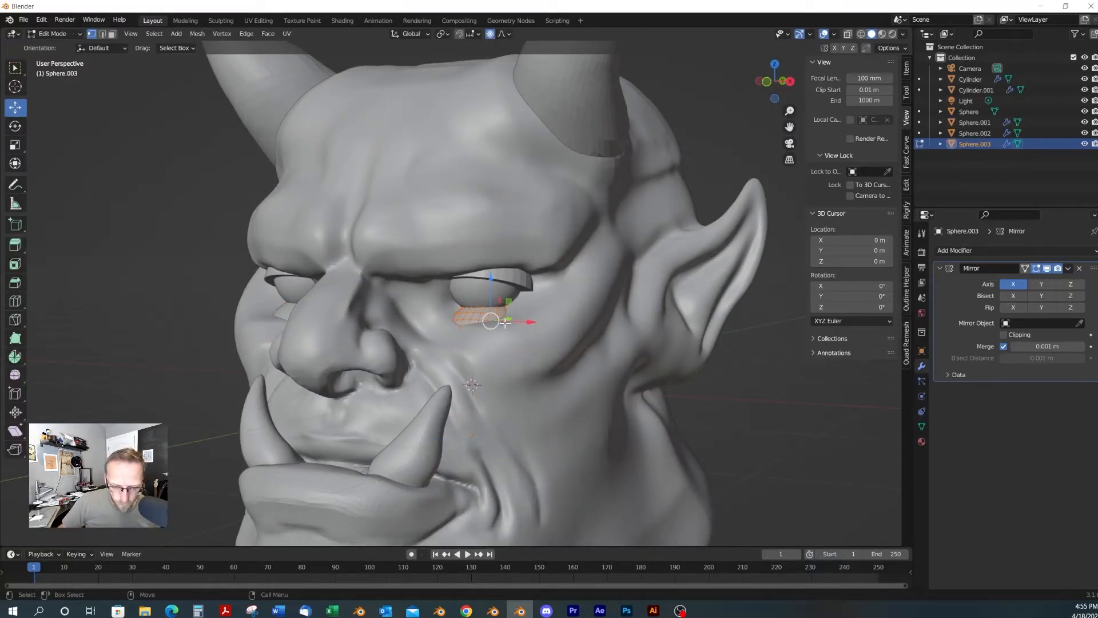
pyautogui.press('Tab')
pyautogui.rightClick(478, 307)
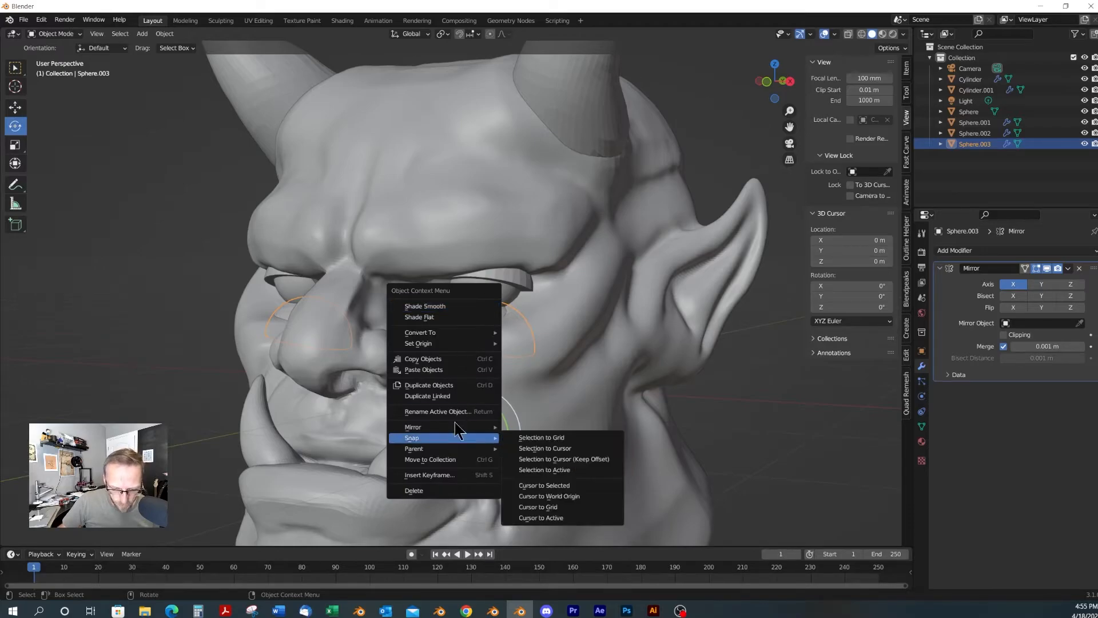
pyautogui.click(556, 503)
pyautogui.moveTo(528, 394); pyautogui.dragTo(516, 366, button='middle')
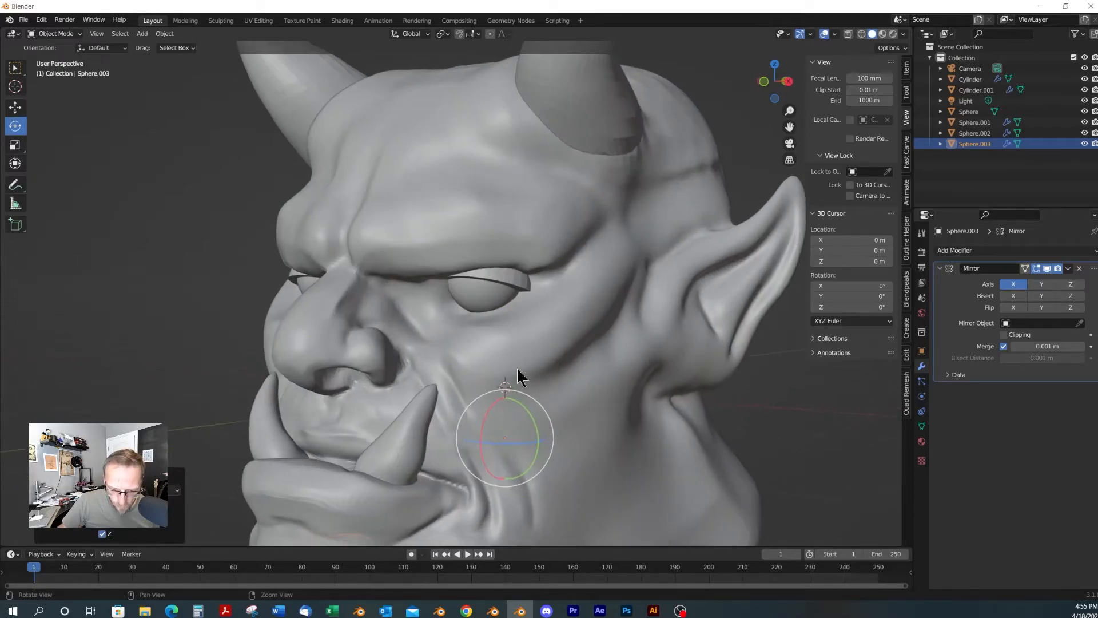
pyautogui.rightClick(484, 322)
pyautogui.moveTo(480, 314)
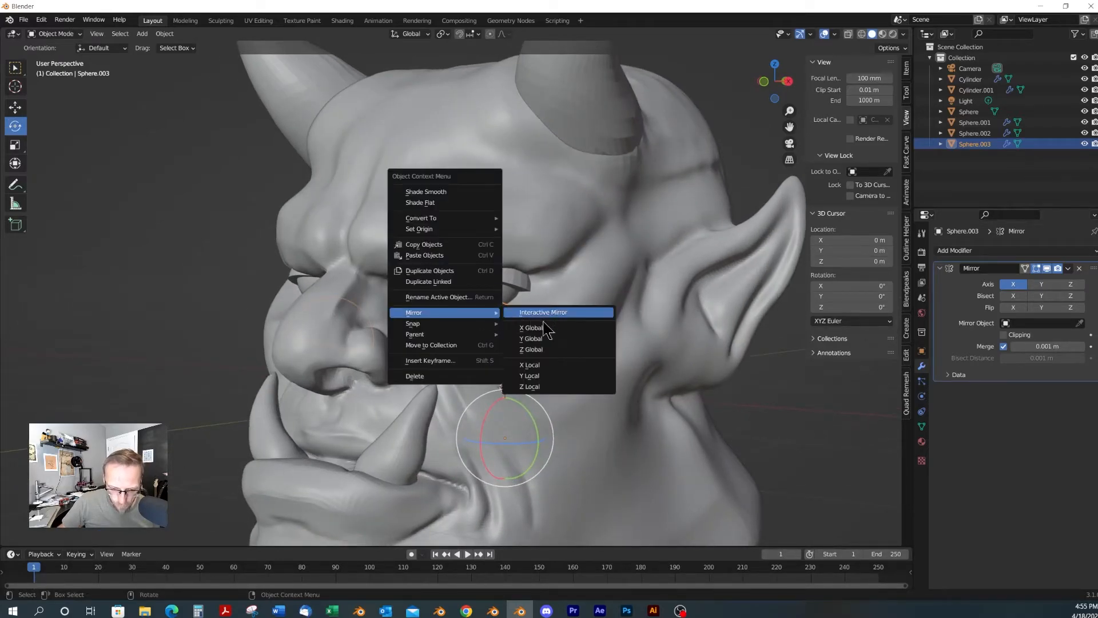
pyautogui.click(546, 350)
# Move the flipped lower lid up along Z until it cups the underside of the eyeball
pyautogui.hotkey('shift', 'space')
pyautogui.press('g')
pyautogui.moveTo(506, 396); pyautogui.dragTo(507, 258)
pyautogui.moveTo(507, 258); pyautogui.dragTo(564, 328, button='middle')
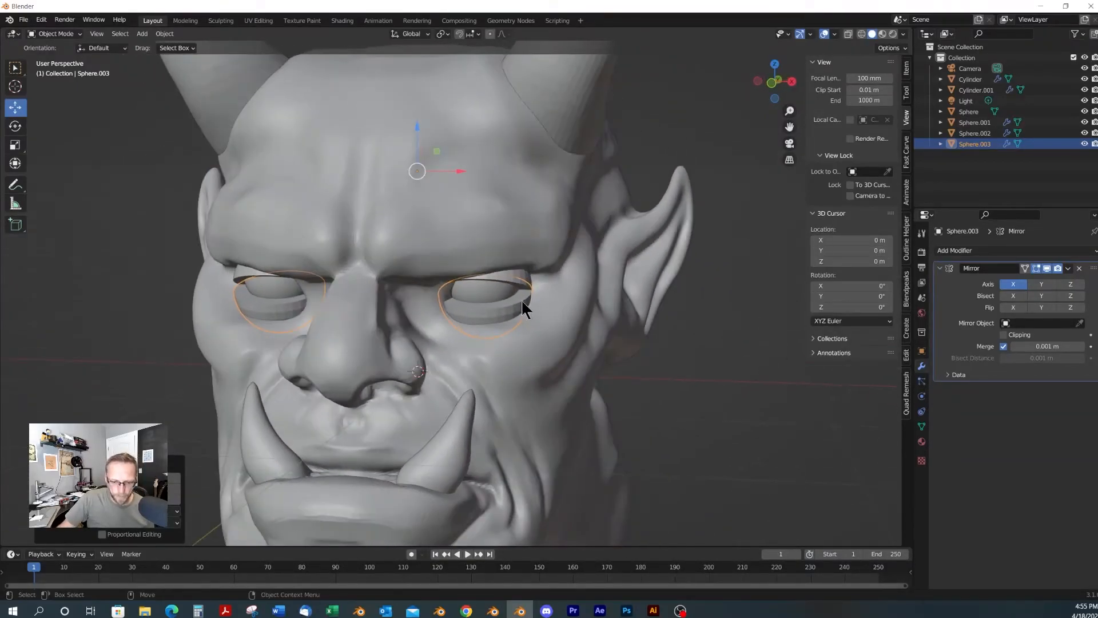
# Scale the lower lid mesh down slightly and nudge it into place against the eyeball
pyautogui.press('r')
pyautogui.press('Tab')
pyautogui.press('r')
pyautogui.press('s')
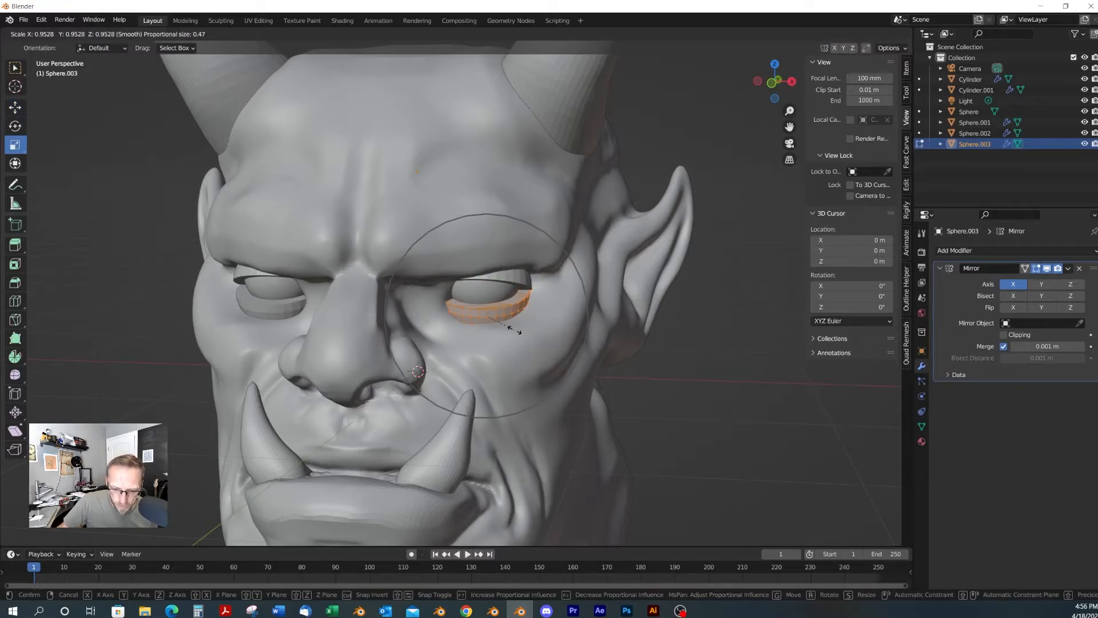
pyautogui.click(510, 327)
pyautogui.moveTo(510, 327); pyautogui.dragTo(398, 321, button='middle')
pyautogui.press('g')
pyautogui.moveTo(491, 276); pyautogui.dragTo(491, 282)
pyautogui.press('Tab')
# Carve and smooth the head mesh under the brow above the upper eyelid with Clay Strips at a 43 px radius
pyautogui.click(561, 317)
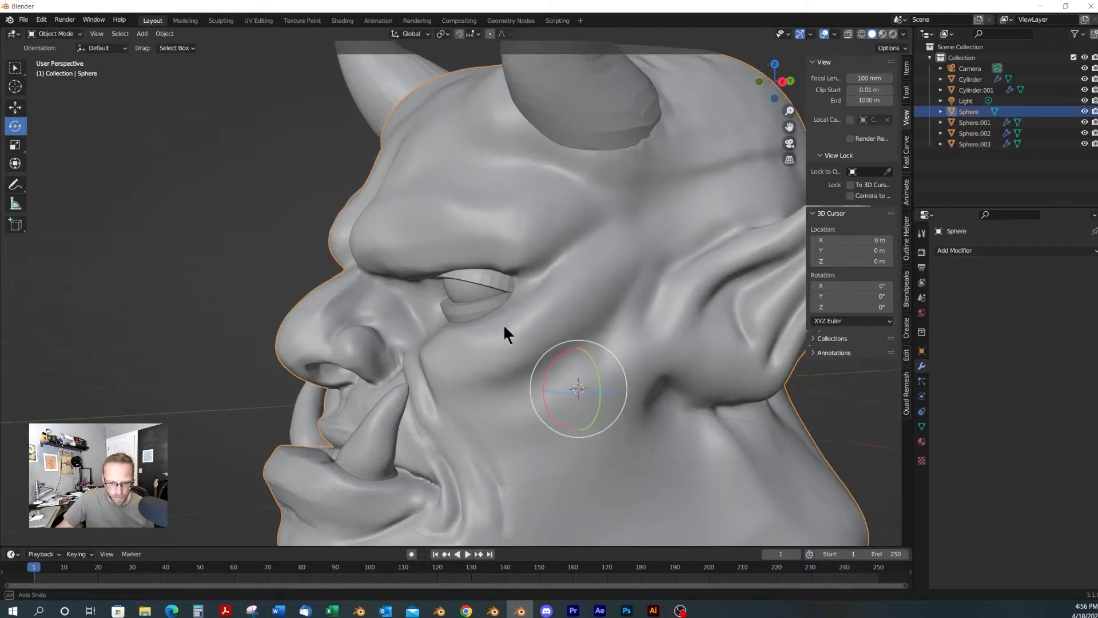
pyautogui.moveTo(501, 326); pyautogui.dragTo(548, 323, button='middle')
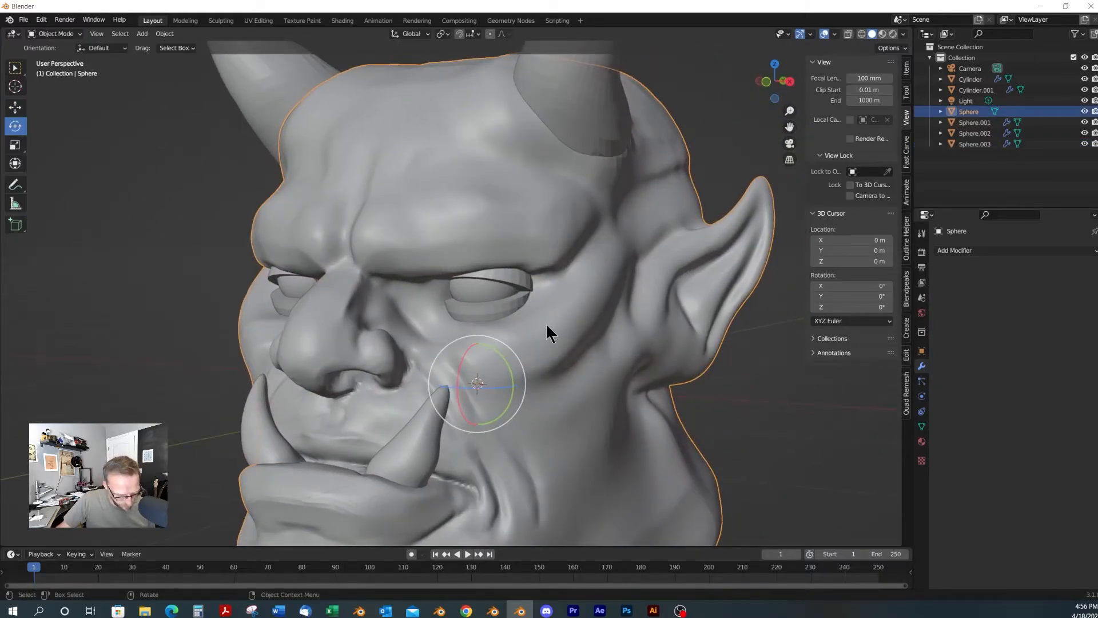
pyautogui.hotkey('ctrl', 'Tab')
pyautogui.press('c')
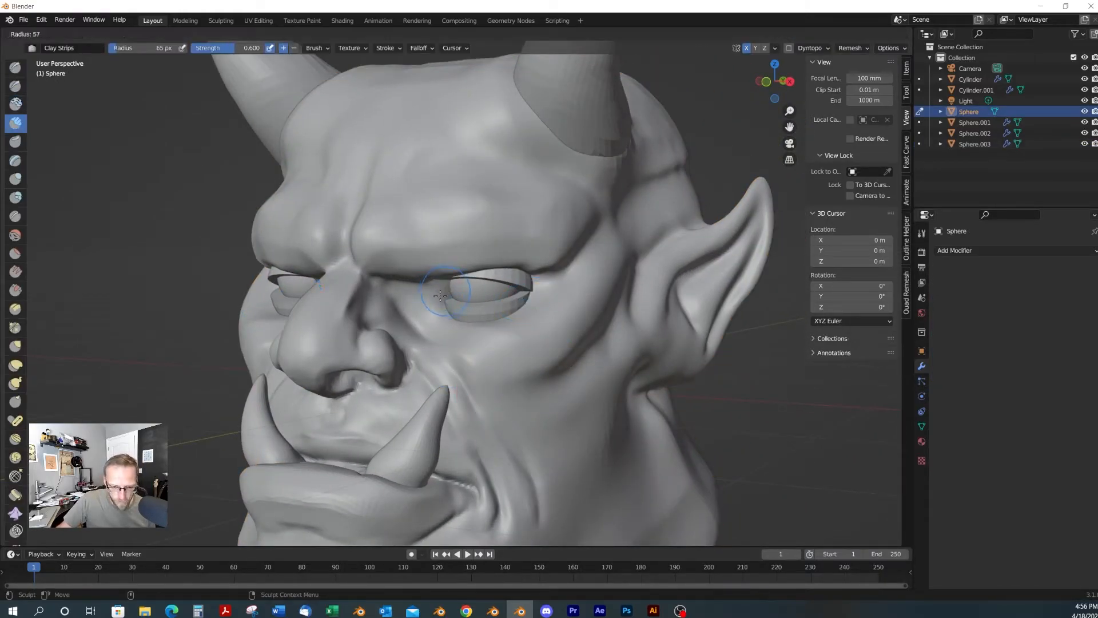
pyautogui.moveTo(417, 296)
pyautogui.mouseDown(button='middle')
pyautogui.moveTo(500, 313)
pyautogui.moveTo(439, 293)
pyautogui.mouseUp(button='middle')
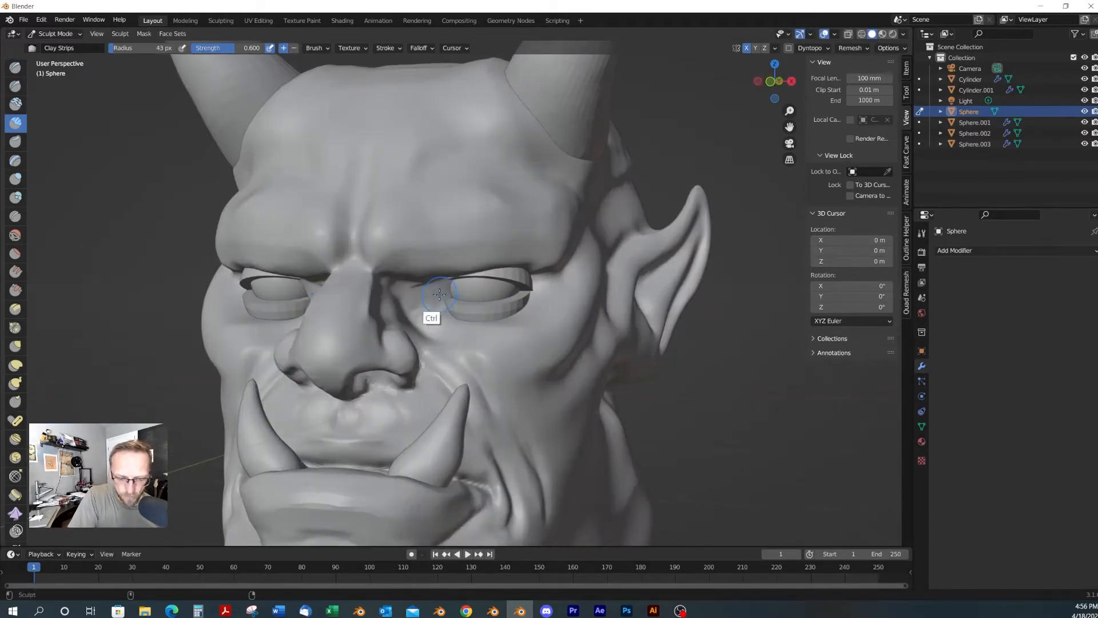
pyautogui.moveTo(481, 280)
pyautogui.keyDown('alt'); pyautogui.mouseDown()
pyautogui.moveTo(462, 257)
pyautogui.moveTo(487, 250)
pyautogui.mouseUp(); pyautogui.keyUp('alt')
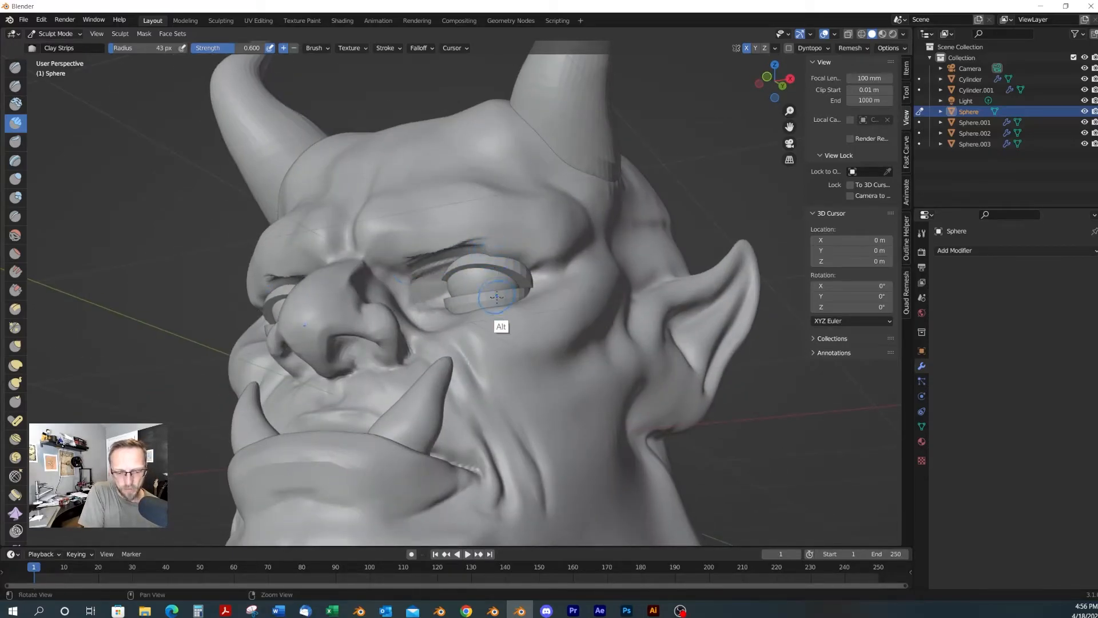
pyautogui.moveTo(497, 298); pyautogui.dragTo(518, 315, button='middle')
pyautogui.keyDown('shift'); pyautogui.moveTo(492, 251); pyautogui.dragTo(461, 284); pyautogui.keyUp('shift')
pyautogui.moveTo(461, 284); pyautogui.dragTo(461, 293, button='middle')
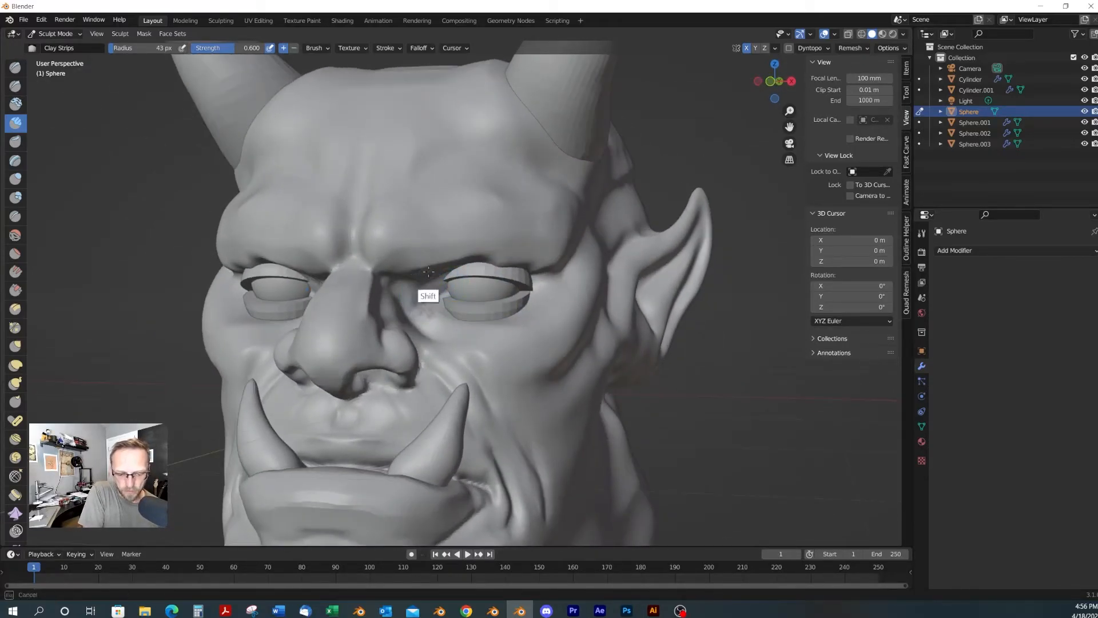
# Carve the socket at the outer eye corner with Clay Strips and smooth around the upper eyelid
pyautogui.keyDown('alt'); pyautogui.moveTo(466, 301); pyautogui.dragTo(464, 310); pyautogui.keyUp('alt')
pyautogui.moveTo(527, 260)
pyautogui.keyDown('ctrl'); pyautogui.mouseDown()
pyautogui.moveTo(505, 266)
pyautogui.moveTo(528, 282)
pyautogui.moveTo(550, 262)
pyautogui.mouseUp(); pyautogui.keyUp('ctrl')
pyautogui.keyDown('alt'); pyautogui.moveTo(572, 279); pyautogui.dragTo(558, 304); pyautogui.keyUp('alt')
pyautogui.moveTo(533, 269)
pyautogui.keyDown('shift'); pyautogui.mouseDown()
pyautogui.moveTo(577, 262)
pyautogui.moveTo(547, 252)
pyautogui.moveTo(563, 251)
pyautogui.mouseUp(); pyautogui.keyUp('shift')
pyautogui.keyDown('shift'); pyautogui.moveTo(471, 268); pyautogui.dragTo(462, 289); pyautogui.keyUp('shift')
# Build up the skin at the inner eye corner and smooth it around the lower lid, then return to Object Mode
pyautogui.keyDown('alt'); pyautogui.moveTo(509, 295); pyautogui.dragTo(471, 322); pyautogui.keyUp('alt')
pyautogui.moveTo(423, 293); pyautogui.dragTo(431, 318)
pyautogui.keyDown('alt'); pyautogui.moveTo(467, 350); pyautogui.dragTo(438, 331); pyautogui.keyUp('alt')
pyautogui.keyDown('alt'); pyautogui.moveTo(515, 365); pyautogui.dragTo(437, 319, button='middle'); pyautogui.keyUp('alt')
pyautogui.moveTo(437, 318)
pyautogui.keyDown('shift'); pyautogui.mouseDown()
pyautogui.moveTo(449, 346)
pyautogui.moveTo(504, 336)
pyautogui.moveTo(515, 353)
pyautogui.moveTo(453, 279)
pyautogui.moveTo(409, 281)
pyautogui.mouseUp(); pyautogui.keyUp('shift')
pyautogui.keyDown('alt'); pyautogui.moveTo(506, 297); pyautogui.dragTo(456, 291); pyautogui.keyUp('alt')
pyautogui.moveTo(558, 290)
pyautogui.keyDown('alt'); pyautogui.mouseDown()
pyautogui.moveTo(542, 308)
pyautogui.moveTo(568, 311)
pyautogui.mouseUp(); pyautogui.keyUp('alt')
pyautogui.moveTo(550, 318)
pyautogui.keyDown('shift'); pyautogui.mouseDown()
pyautogui.moveTo(557, 285)
pyautogui.moveTo(513, 331)
pyautogui.mouseUp(); pyautogui.keyUp('shift')
pyautogui.keyDown('alt'); pyautogui.moveTo(466, 368); pyautogui.dragTo(538, 362); pyautogui.keyUp('alt')
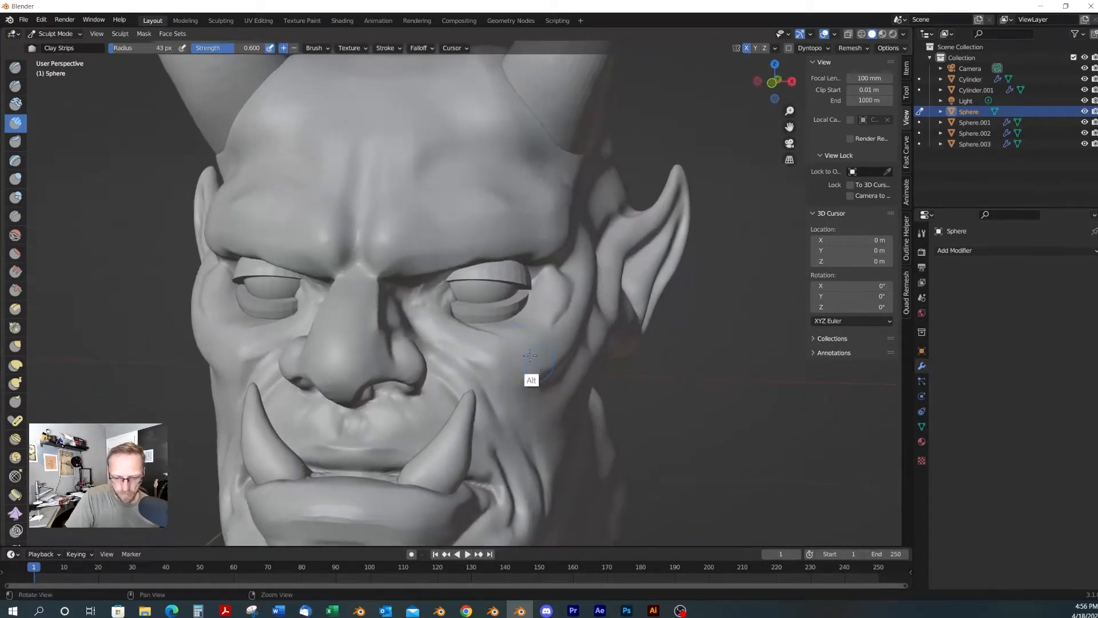
pyautogui.hotkey('ctrl', 'Tab')
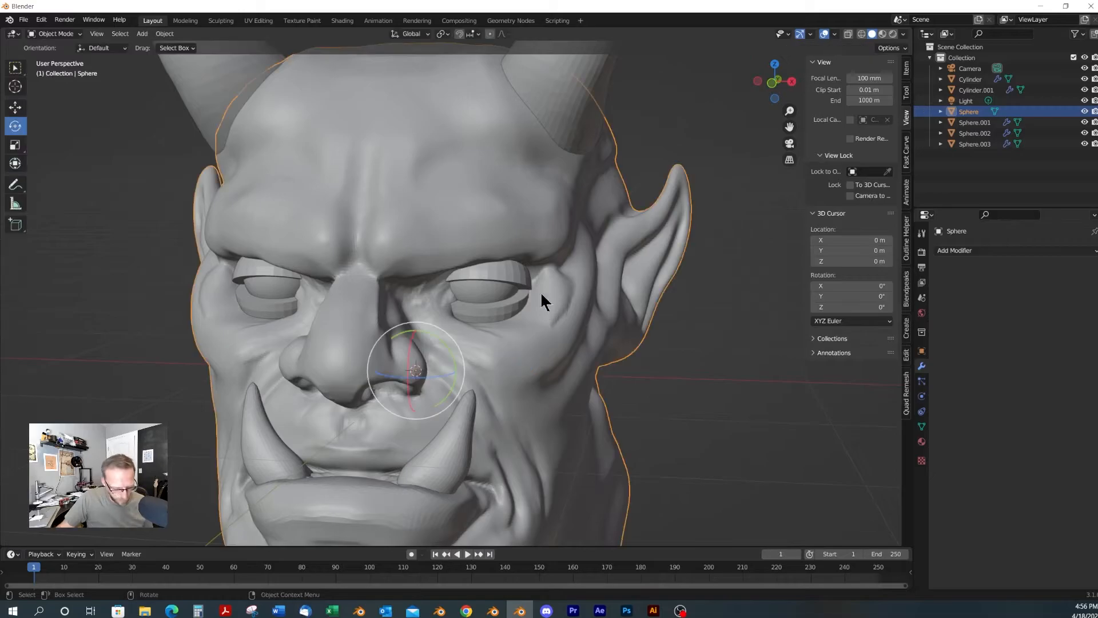
# Apply the Mirror modifiers on the upper eyelid and lower eyelid objects
pyautogui.click(521, 284)
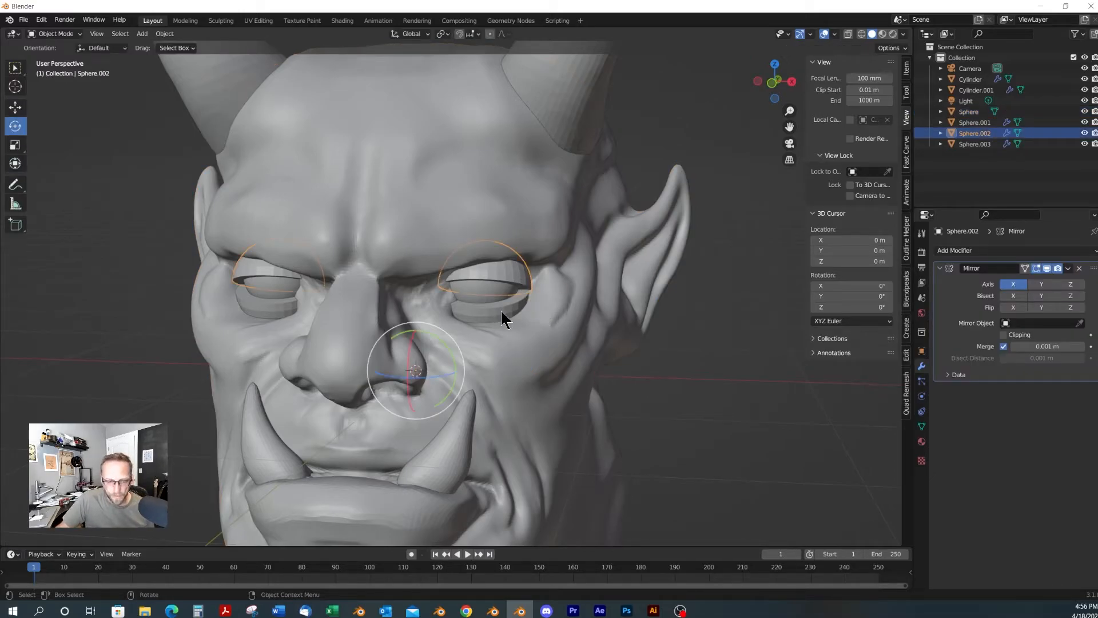
pyautogui.click(1067, 269)
pyautogui.click(1033, 281)
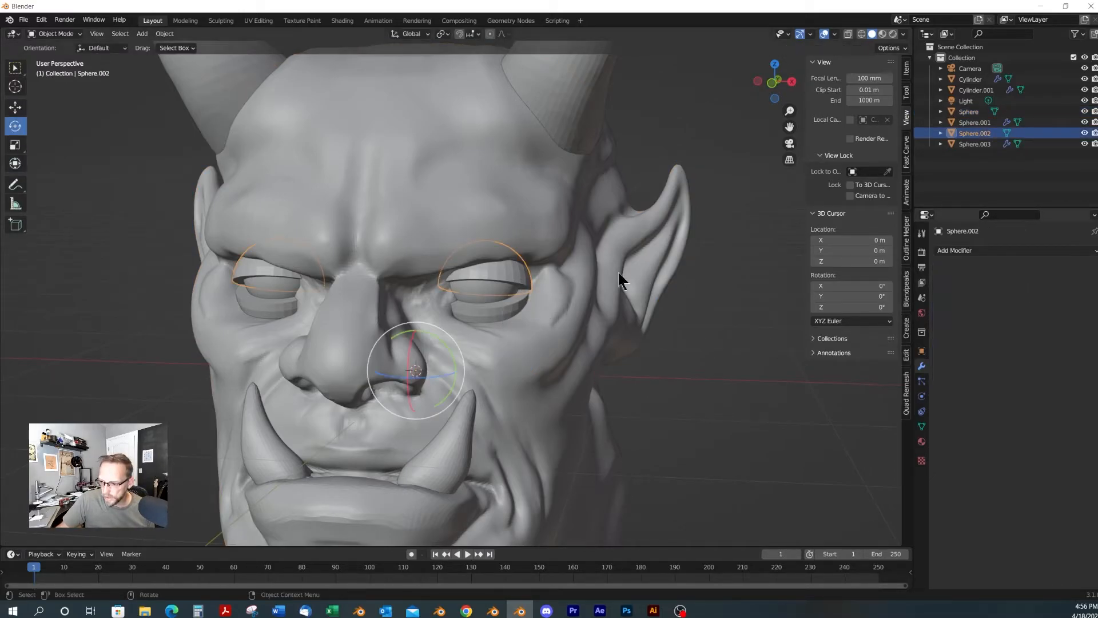
pyautogui.click(495, 308)
pyautogui.click(1067, 269)
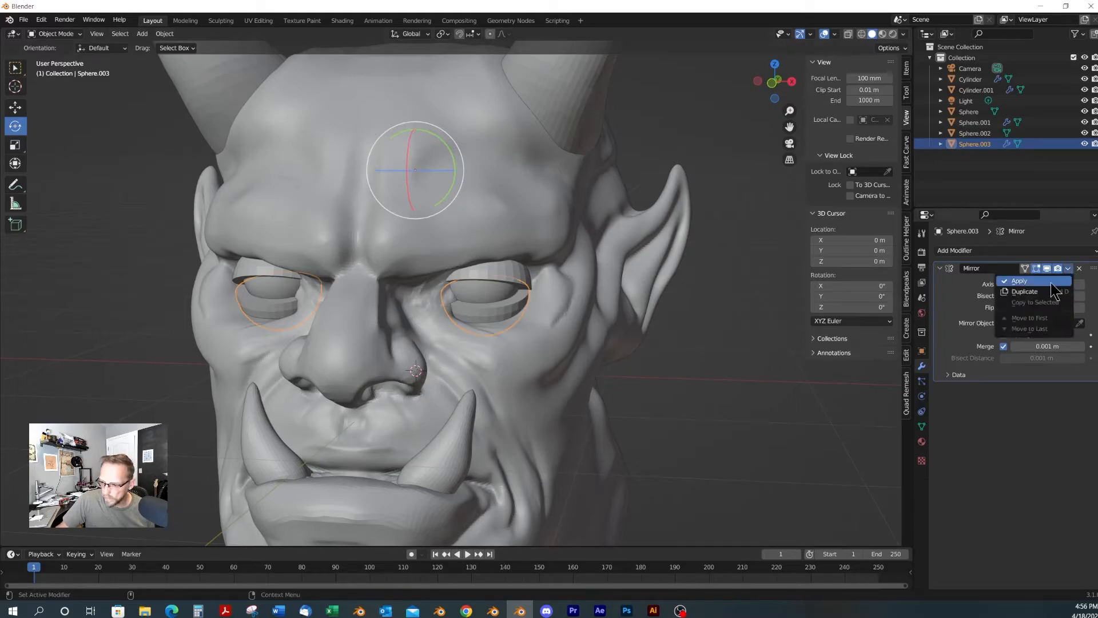
pyautogui.click(1033, 281)
# Join the upper and lower eyelid objects into one mesh
pyautogui.click(517, 265)
pyautogui.keyDown('shift'); pyautogui.click(497, 306); pyautogui.keyUp('shift')
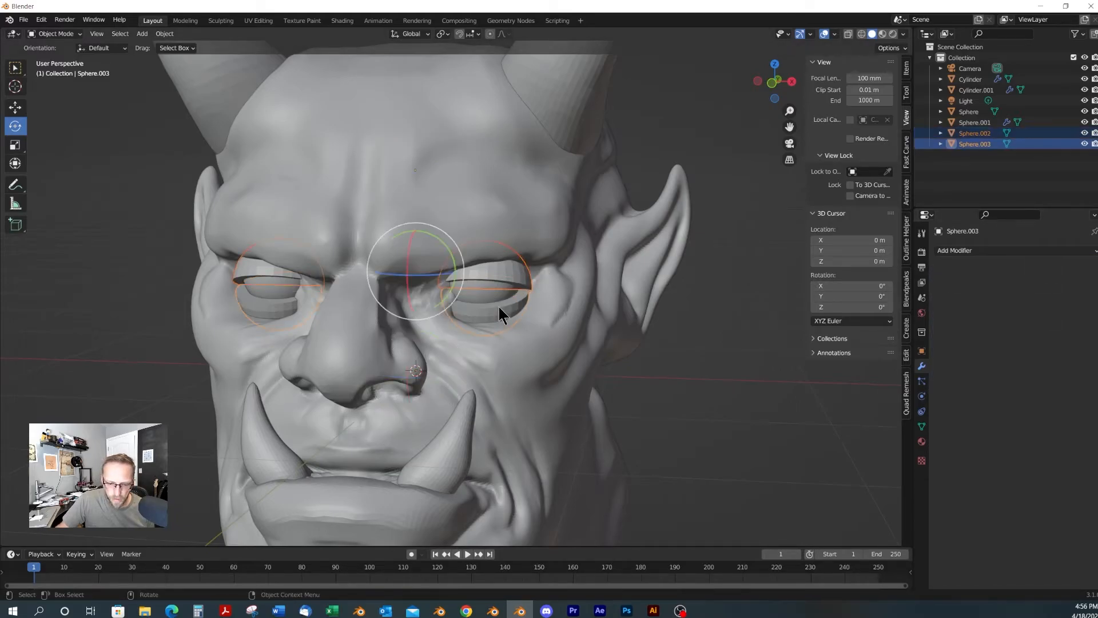
pyautogui.rightClick(499, 304)
pyautogui.click(441, 200)
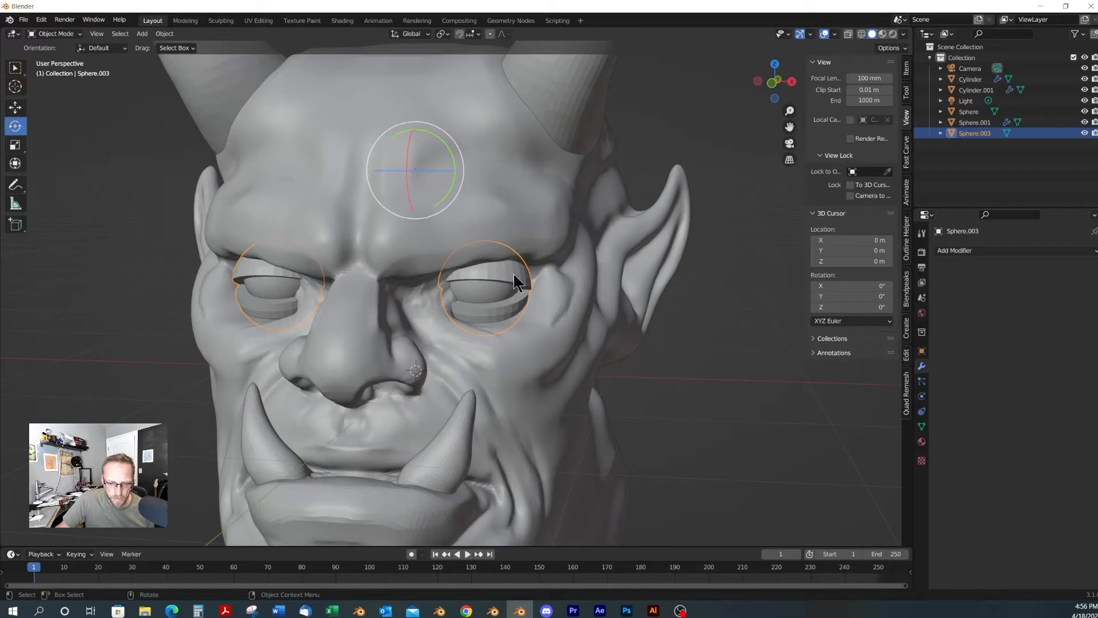
# Switch the joined eyelid mesh to Sculpt Mode and set its remesh voxel size to 0.0075
pyautogui.hotkey('ctrl', 'Tab')
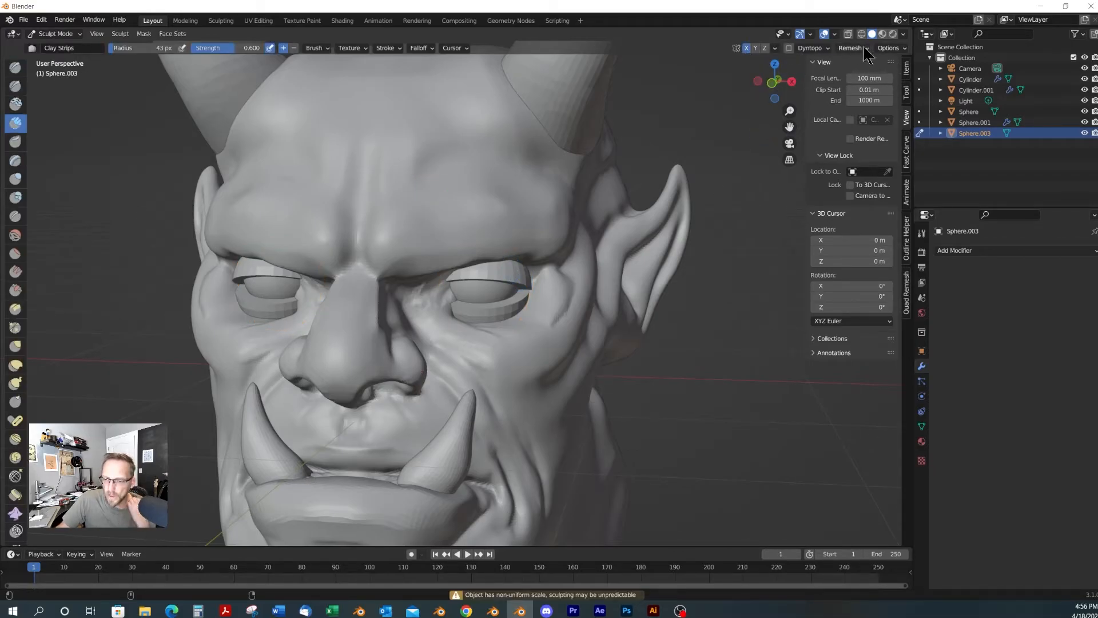
pyautogui.click(868, 51)
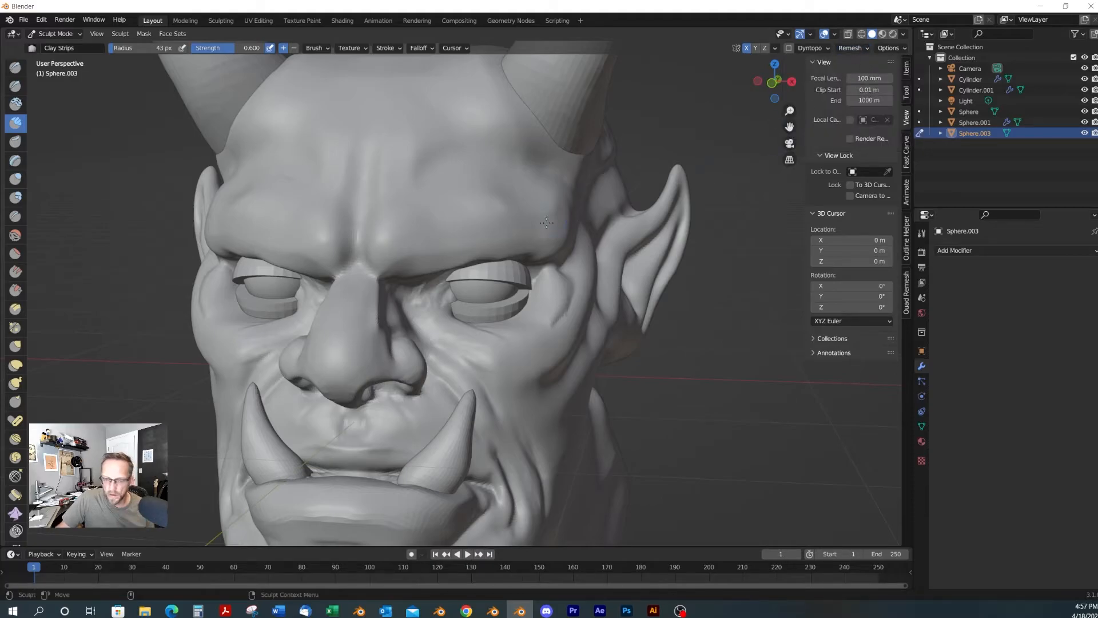
pyautogui.press('r')
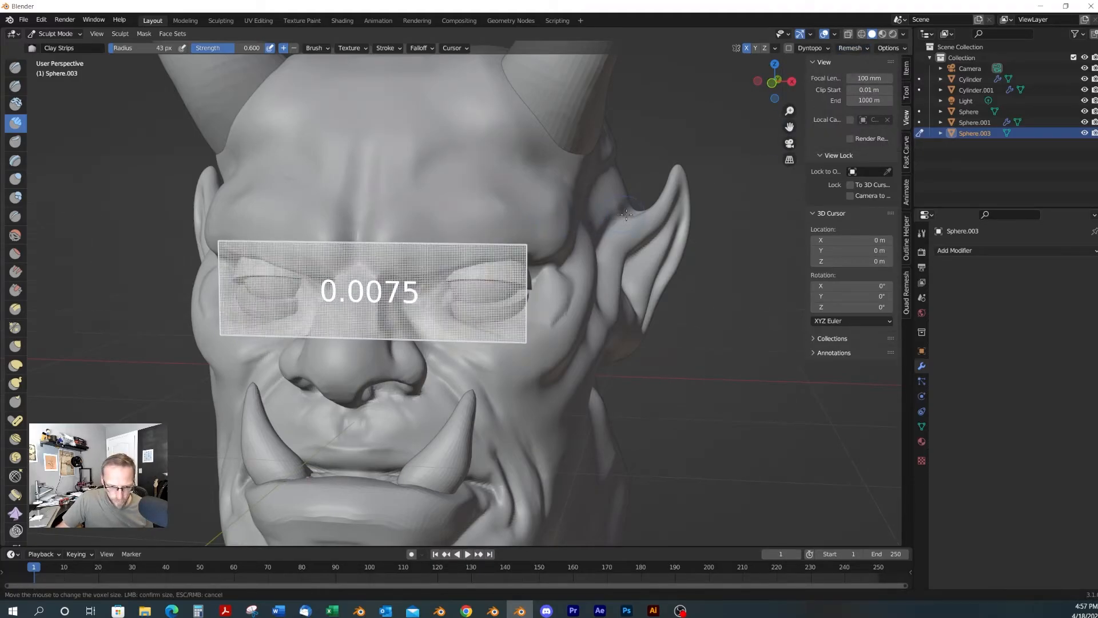
pyautogui.click(626, 215)
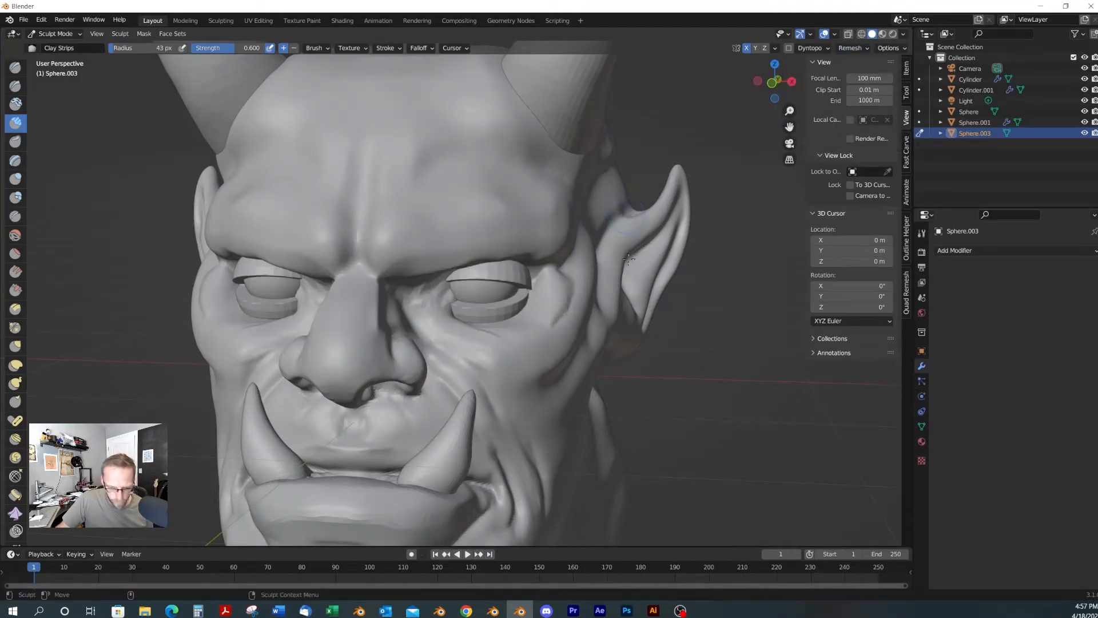
# Shape the inner corners of the joined eyelids around the eyeball with the Grab brush at a 98 px radius
pyautogui.moveTo(550, 304)
pyautogui.keyDown('alt'); pyautogui.mouseDown()
pyautogui.moveTo(497, 304)
pyautogui.moveTo(546, 304)
pyautogui.mouseUp(); pyautogui.keyUp('alt')
pyautogui.keyDown('alt'); pyautogui.moveTo(546, 304); pyautogui.dragTo(490, 303, button='right'); pyautogui.keyUp('alt')
pyautogui.keyDown('alt'); pyautogui.moveTo(490, 304); pyautogui.dragTo(505, 304); pyautogui.keyUp('alt')
pyautogui.press('g')
pyautogui.press('f')
pyautogui.click(535, 288)
pyautogui.scroll(3, 497, 288)
pyautogui.moveTo(433, 264); pyautogui.dragTo(424, 279)
pyautogui.moveTo(478, 258); pyautogui.dragTo(433, 277)
pyautogui.moveTo(446, 322)
pyautogui.mouseDown()
pyautogui.moveTo(448, 311)
pyautogui.moveTo(431, 313)
pyautogui.moveTo(441, 326)
pyautogui.mouseUp()
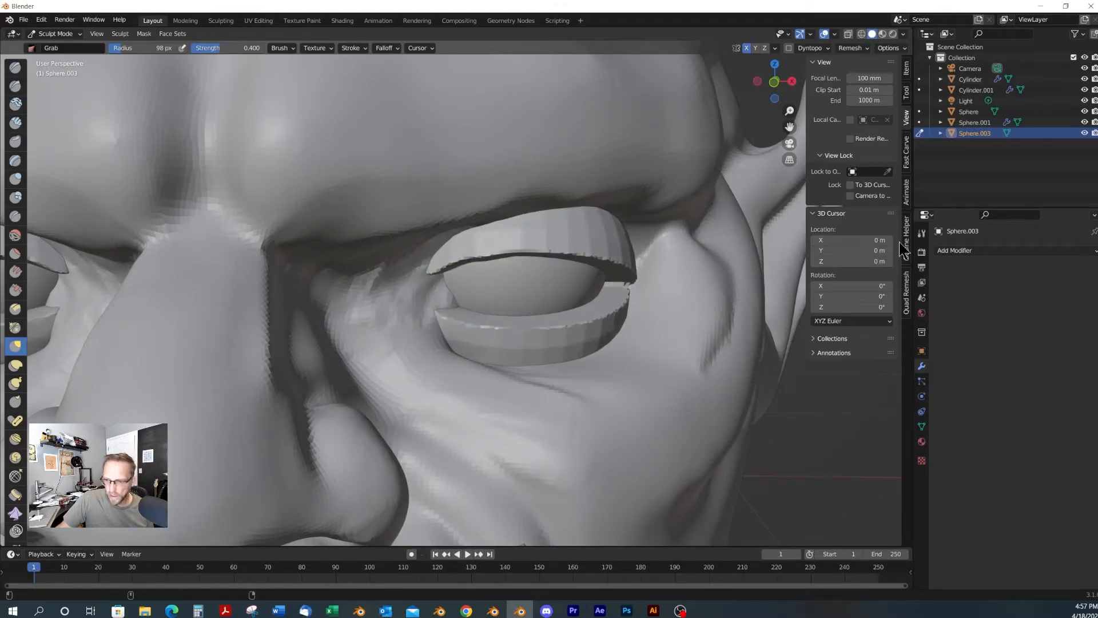
# Show the selectability and viewport toggles for scene objects and try hiding and restoring the joined eyelid mesh
pyautogui.click(1075, 34)
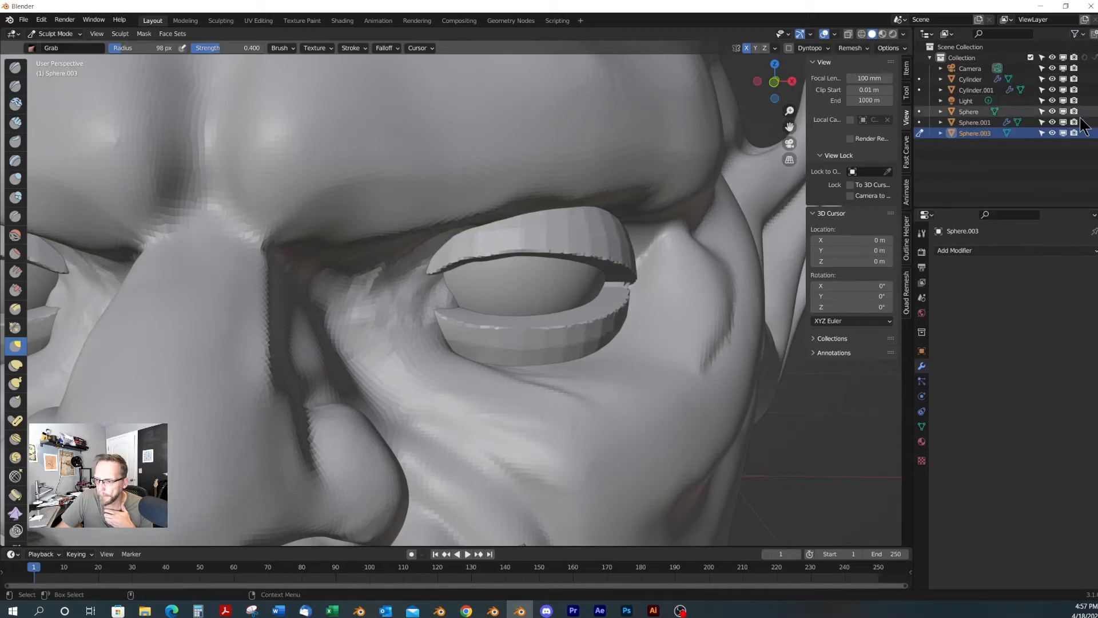
pyautogui.click(1053, 133)
pyautogui.click(1053, 133)
pyautogui.click(1065, 132)
pyautogui.click(1065, 132)
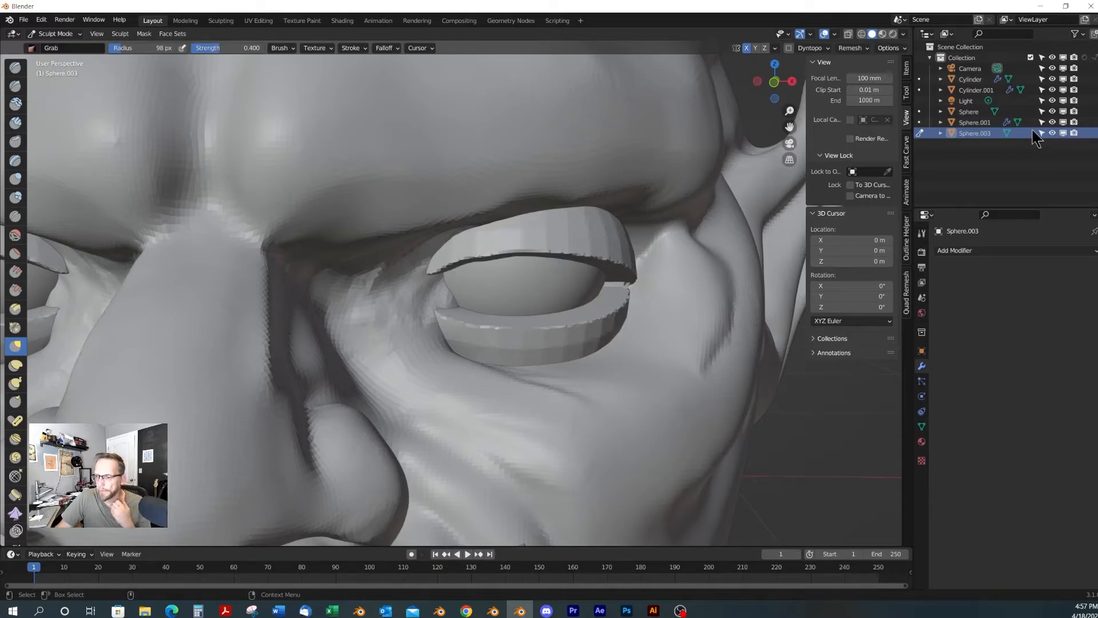
# Move the joined eyelid mesh into a new collection and exclude the original collection to isolate the lids
pyautogui.rightClick(970, 135)
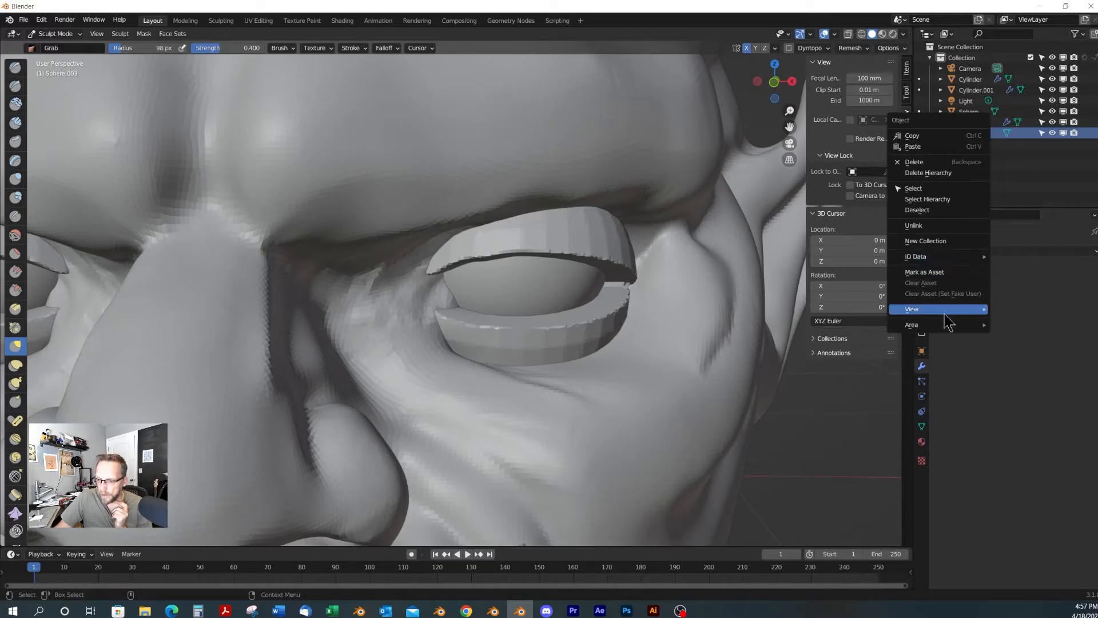
pyautogui.click(942, 241)
pyautogui.moveTo(971, 133)
pyautogui.mouseDown()
pyautogui.moveTo(968, 150)
pyautogui.moveTo(962, 144)
pyautogui.mouseUp()
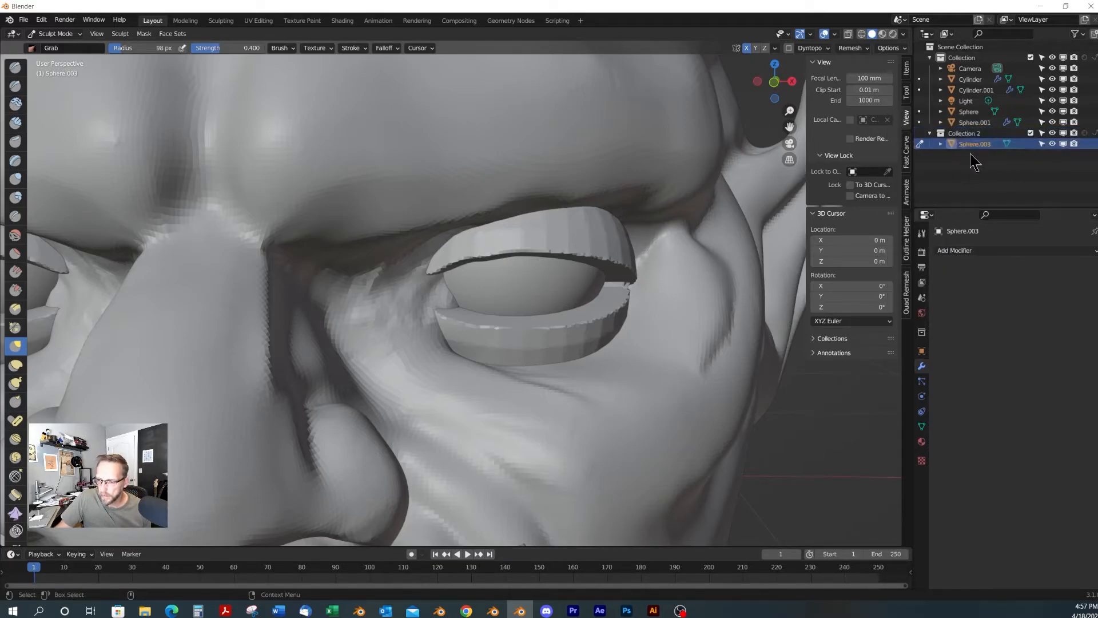
pyautogui.click(1029, 57)
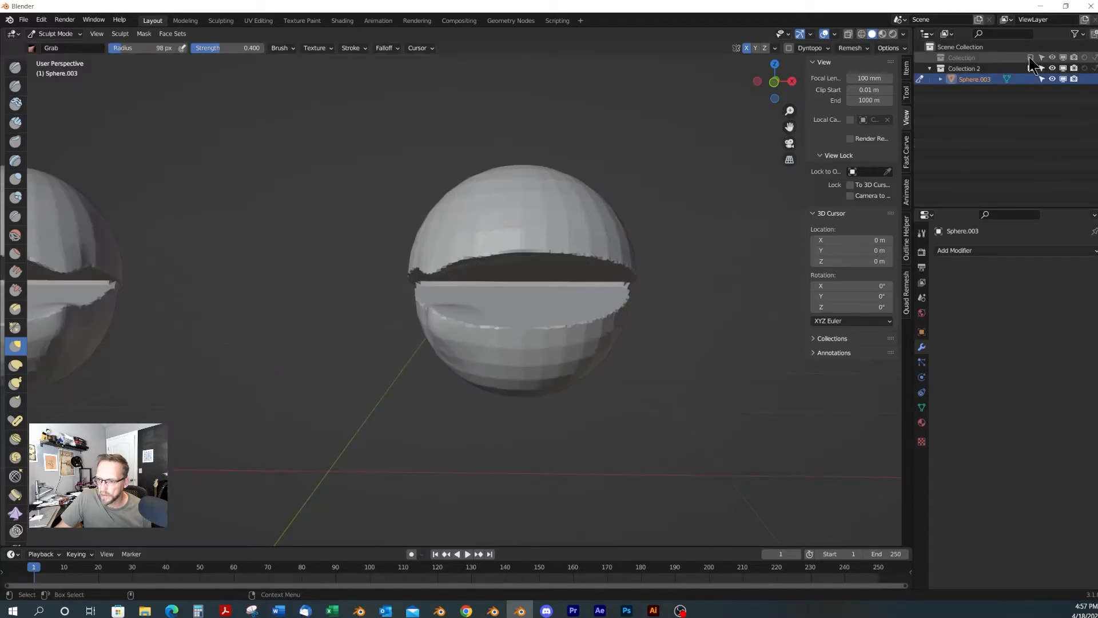
# Adjust the isolated lids at the inner corner and along the upper lid's edge with Grab, setting the radius to 77 px
pyautogui.scroll(-2, 633, 198)
pyautogui.moveTo(553, 256); pyautogui.dragTo(575, 281, button='middle')
pyautogui.moveTo(436, 275)
pyautogui.mouseDown()
pyautogui.moveTo(423, 305)
pyautogui.moveTo(447, 310)
pyautogui.mouseUp()
pyautogui.moveTo(495, 277); pyautogui.dragTo(463, 271, button='middle')
pyautogui.press('f')
pyautogui.click(494, 274)
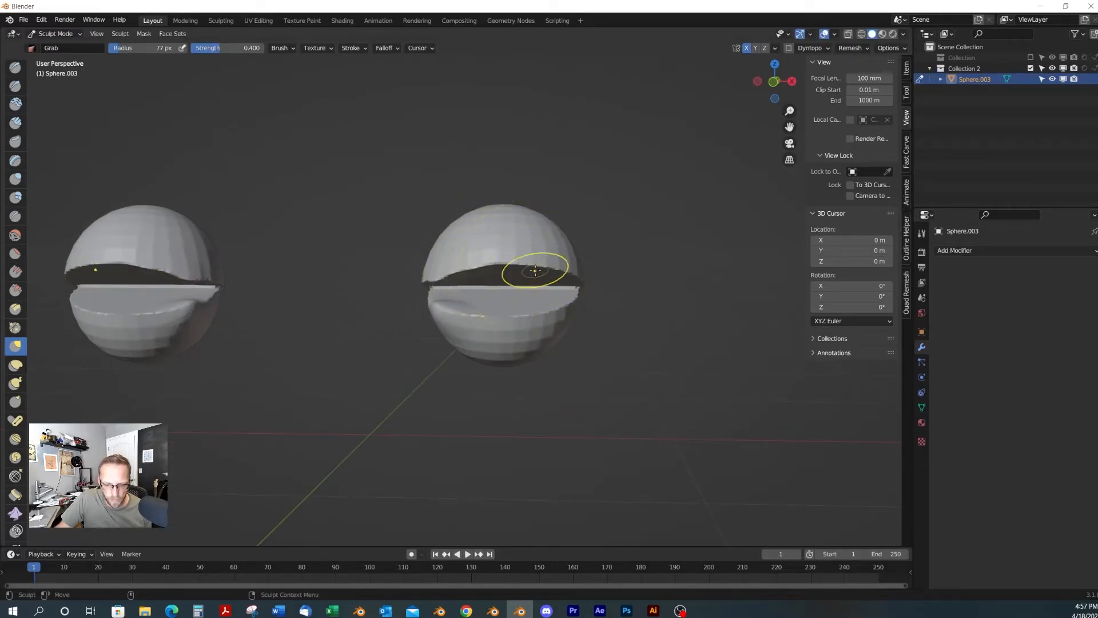
pyautogui.moveTo(527, 263)
pyautogui.mouseDown()
pyautogui.moveTo(528, 250)
pyautogui.moveTo(478, 255)
pyautogui.moveTo(554, 258)
pyautogui.mouseUp()
pyautogui.moveTo(565, 268)
pyautogui.mouseDown(button='middle')
pyautogui.moveTo(583, 338)
pyautogui.moveTo(497, 348)
pyautogui.moveTo(632, 341)
pyautogui.moveTo(603, 330)
pyautogui.moveTo(601, 315)
pyautogui.mouseUp(button='middle')
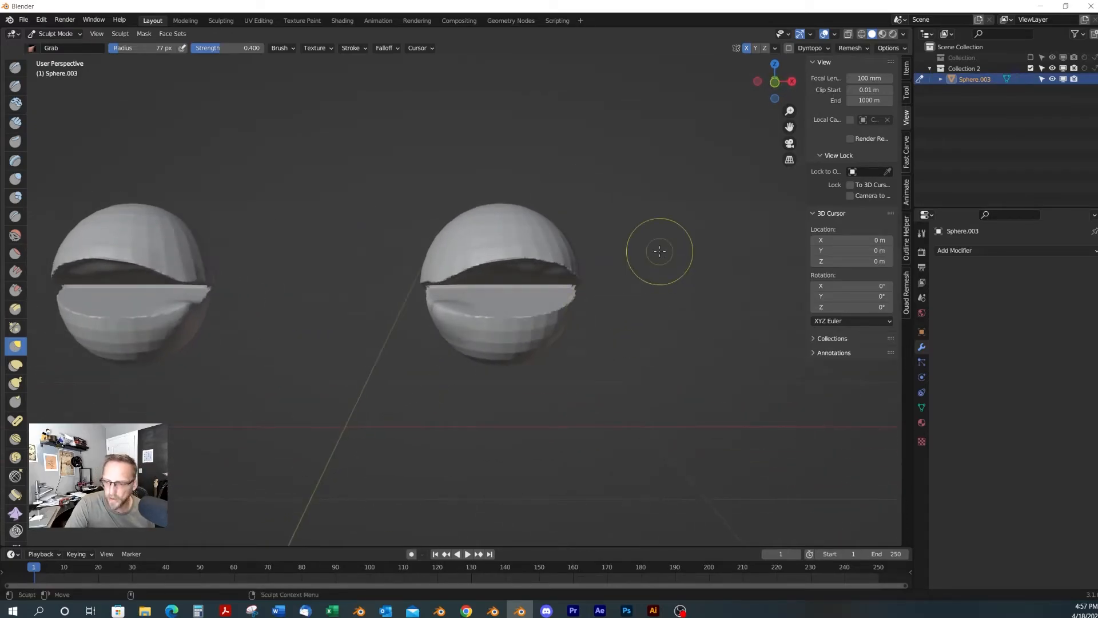
# Restore the original collection and pull the lids' inner and outer corners upward with the Grab brush
pyautogui.click(1031, 57)
pyautogui.scroll(2, 555, 314)
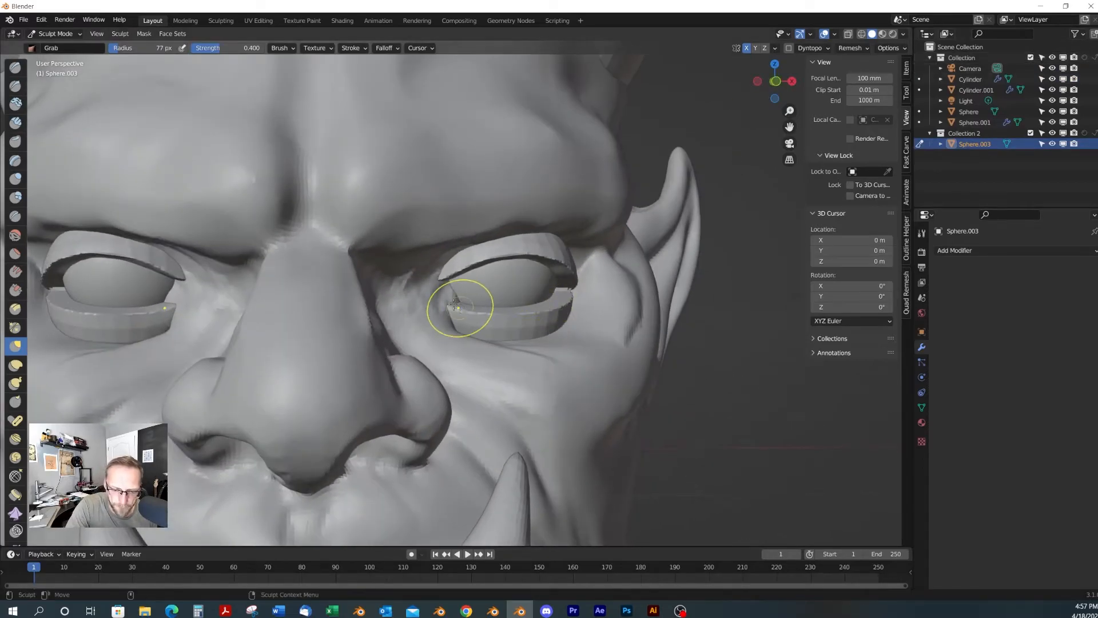
pyautogui.moveTo(446, 312)
pyautogui.mouseDown()
pyautogui.moveTo(439, 281)
pyautogui.moveTo(448, 295)
pyautogui.mouseUp()
pyautogui.moveTo(589, 280); pyautogui.dragTo(569, 289, button='middle')
pyautogui.moveTo(568, 289); pyautogui.dragTo(568, 281)
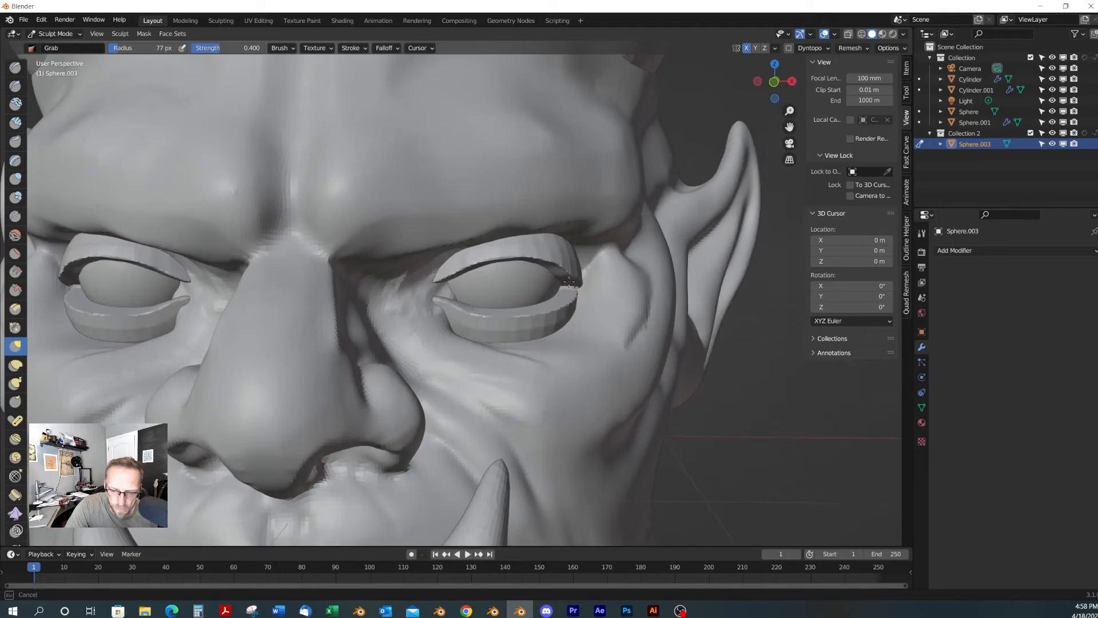
pyautogui.moveTo(575, 297); pyautogui.dragTo(583, 351, button='middle')
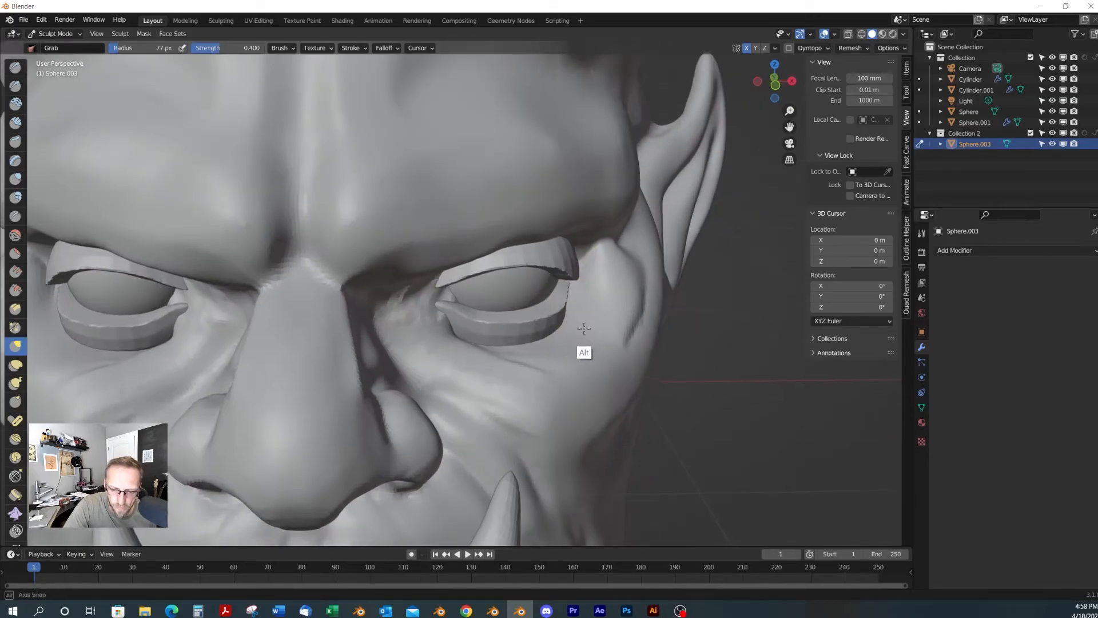
# Set the Grab radius to 103 px and pull the outer part of the lower lid downward
pyautogui.keyDown('alt'); pyautogui.moveTo(539, 306); pyautogui.dragTo(519, 336, button='middle'); pyautogui.keyUp('alt')
pyautogui.moveTo(519, 336)
pyautogui.keyDown('alt'); pyautogui.mouseDown()
pyautogui.moveTo(437, 335)
pyautogui.moveTo(467, 349)
pyautogui.moveTo(580, 351)
pyautogui.mouseUp(); pyautogui.keyUp('alt')
pyautogui.press('f')
pyautogui.click(502, 328)
pyautogui.moveTo(550, 308); pyautogui.dragTo(550, 318)
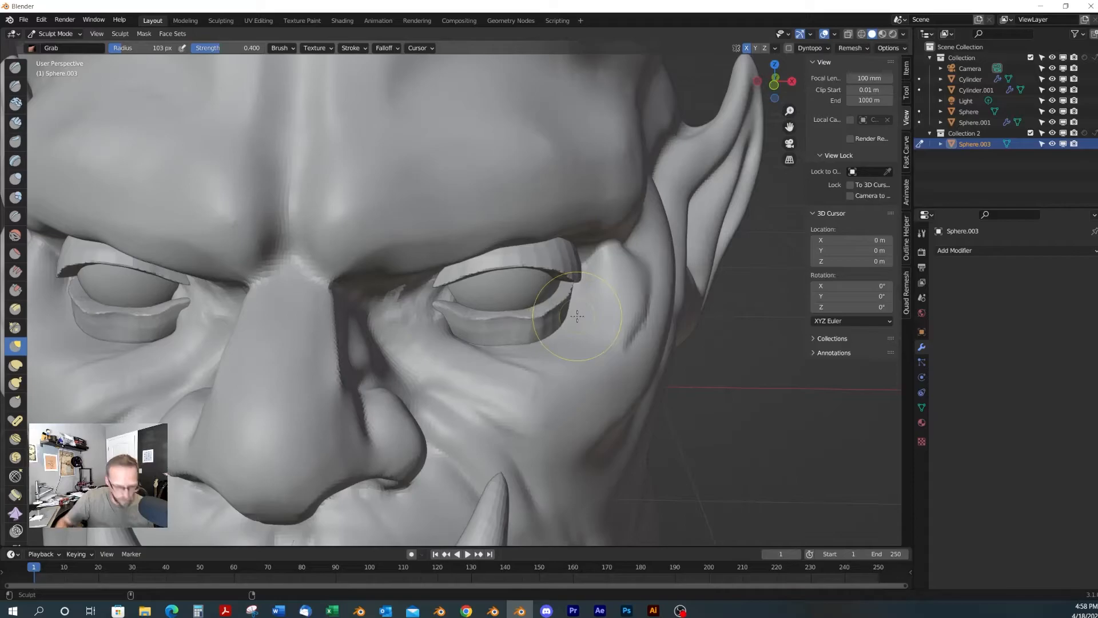
# Undo the lid sculpting, the new collection and the join, back to separate upper and lower eyelid objects
pyautogui.hotkey('ctrl', 'z')
pyautogui.hotkey('ctrl', 'z')
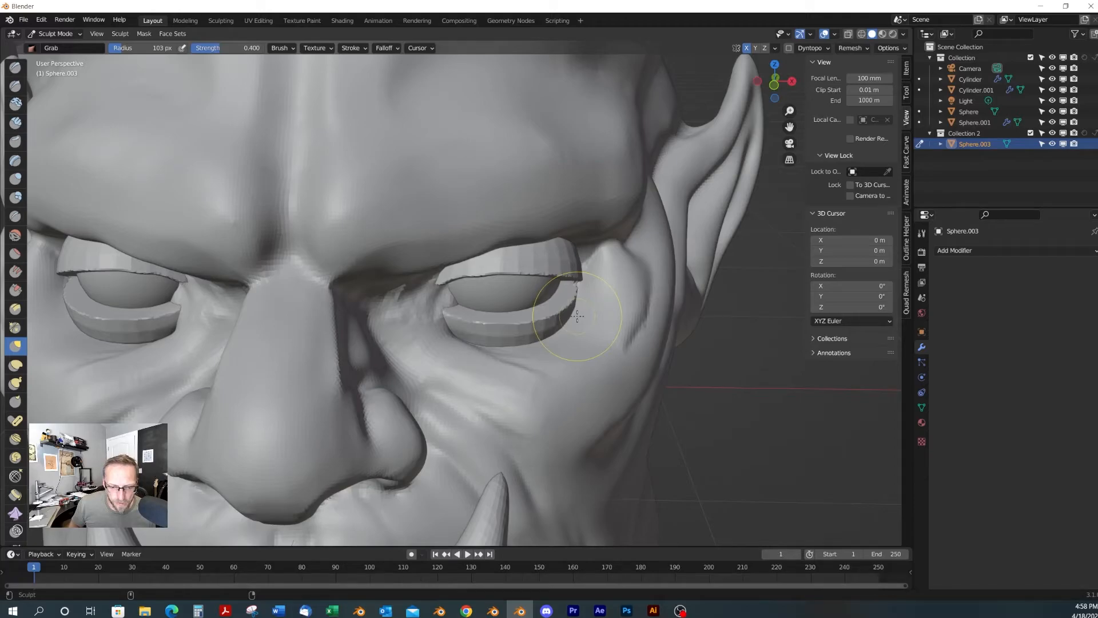
pyautogui.hotkey('ctrl', 'z')
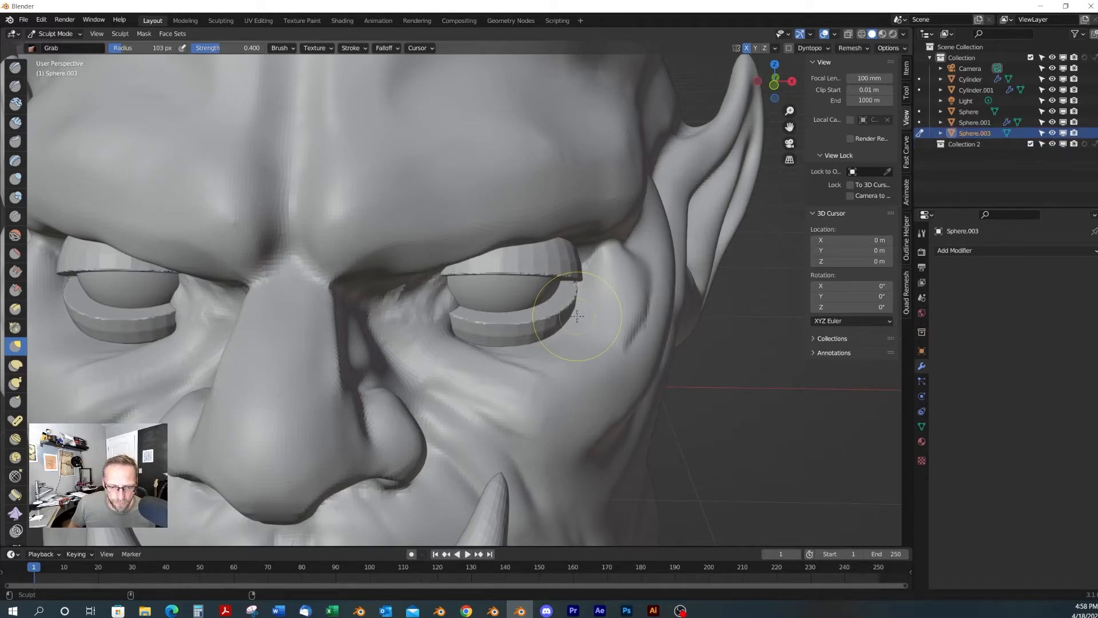
pyautogui.hotkey('ctrl', 'z')
pyautogui.hotkey('ctrl', 'z')
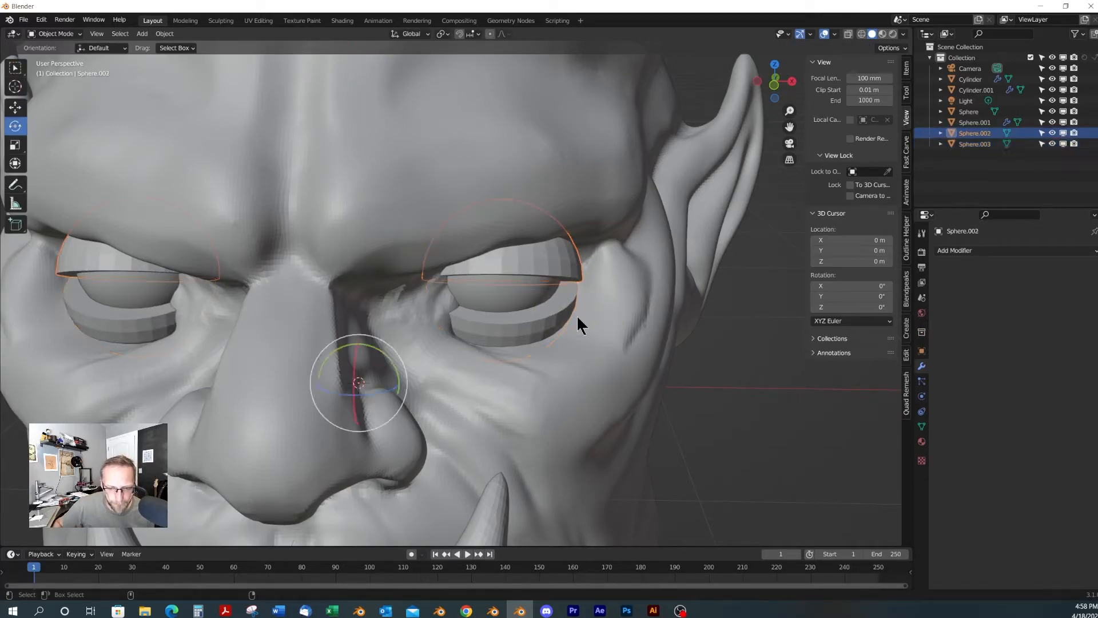
# Select the lower eyelid object, enter Sculpt Mode and set its remesh voxel size to 0.0080
pyautogui.click(555, 315)
pyautogui.click(975, 133)
pyautogui.scroll(-3, 633, 289)
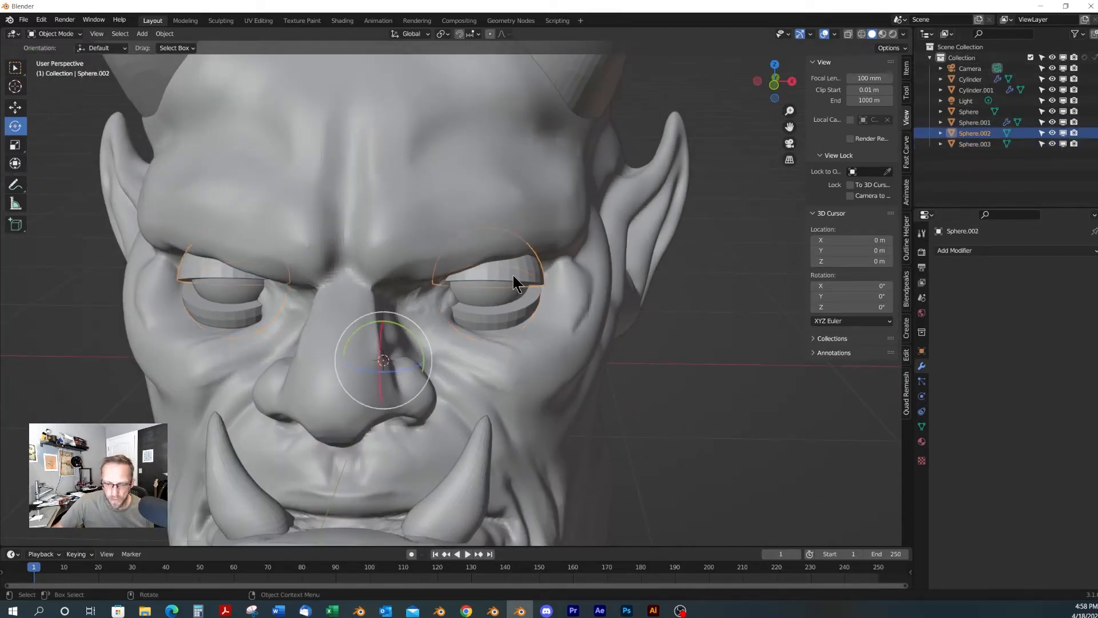
pyautogui.click(523, 315)
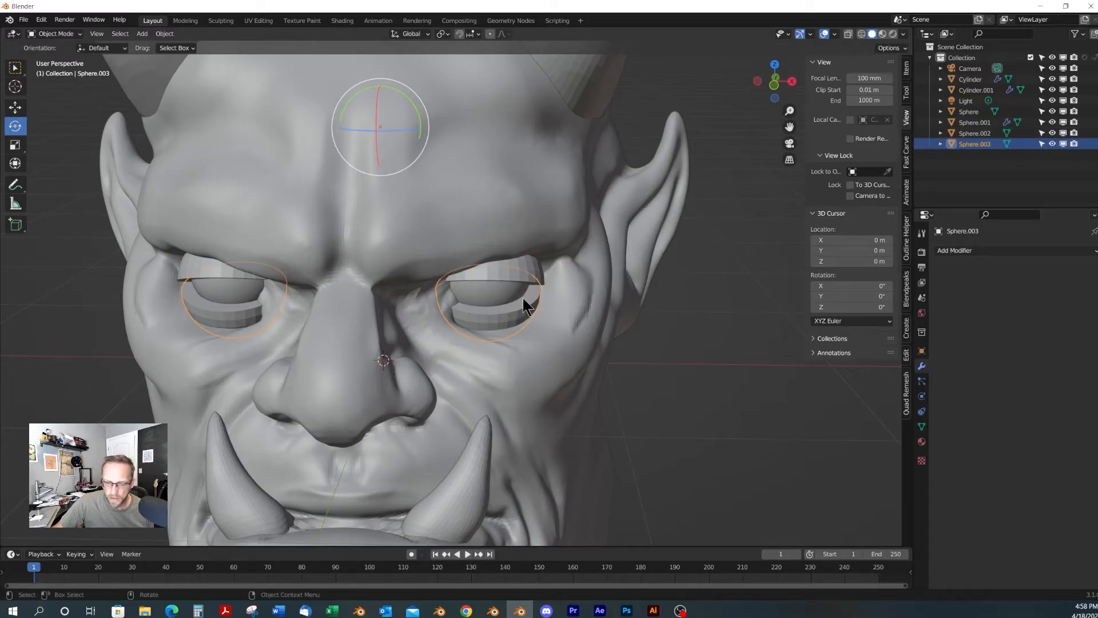
pyautogui.hotkey('ctrl', 'Tab')
pyautogui.hotkey('shift', 'r')
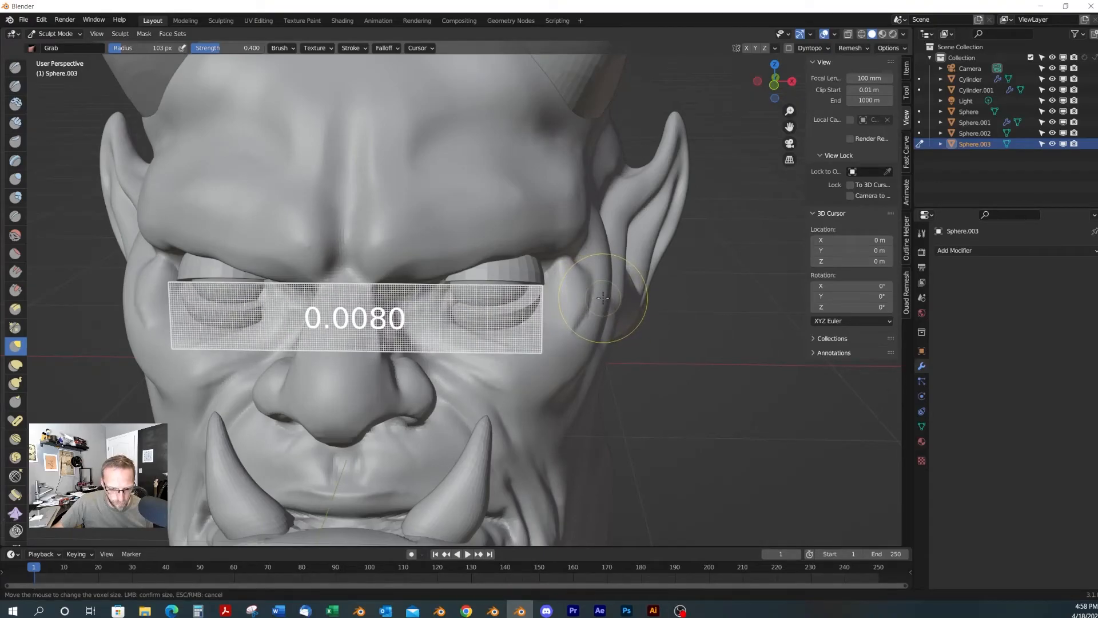
pyautogui.click(602, 298)
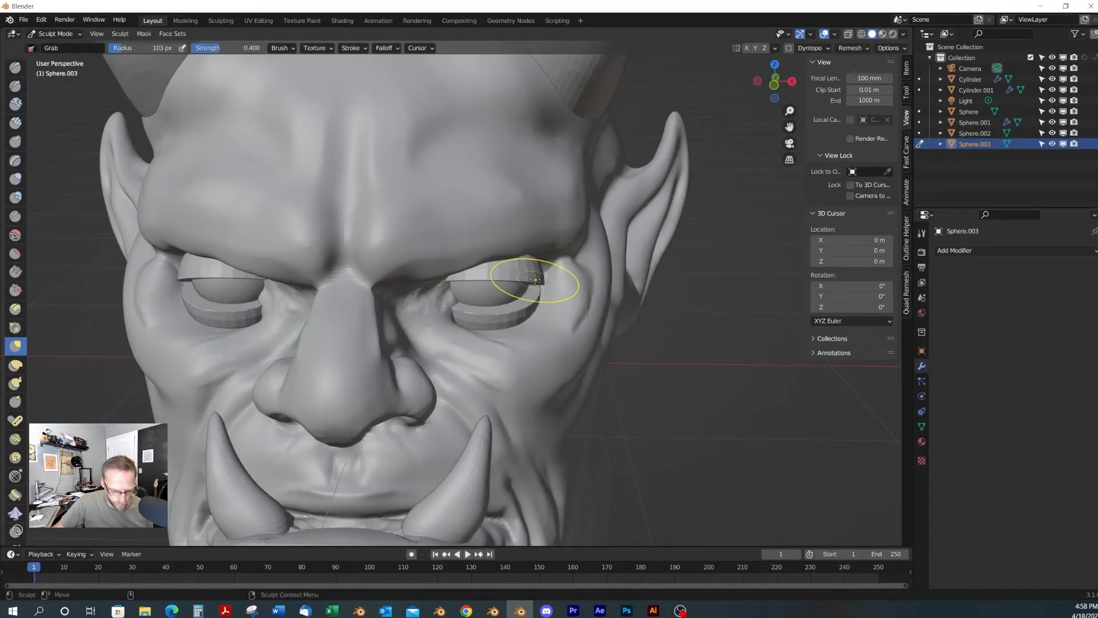
# Switch sculpting to the upper eyelid mesh and set its remesh voxel size to about 0.0025
pyautogui.hotkey('alt', 'q')
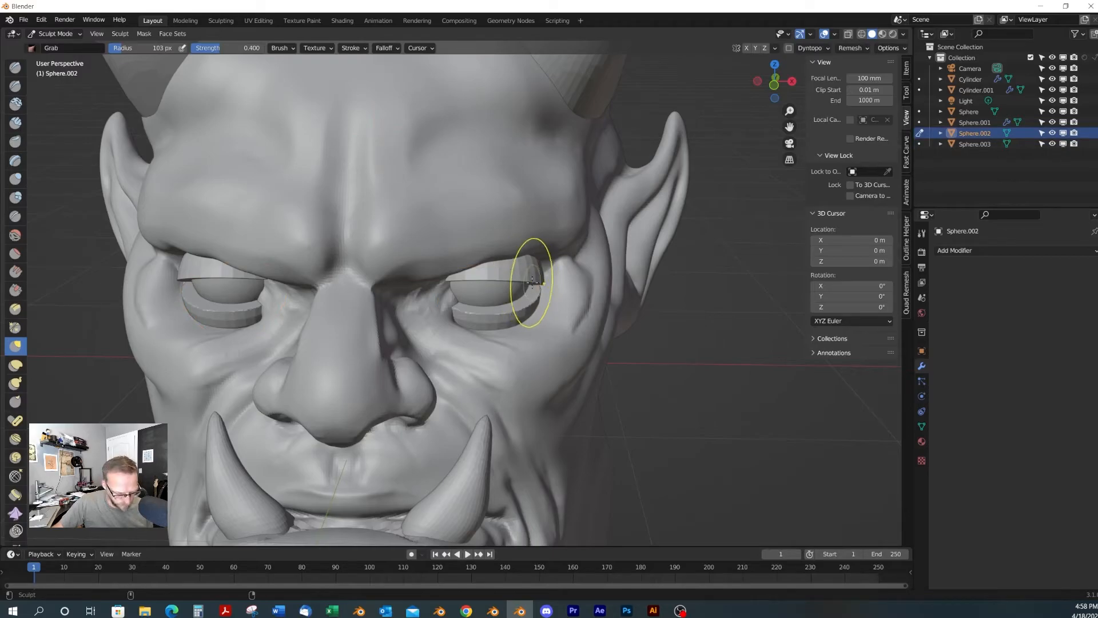
pyautogui.hotkey('shift', 'r')
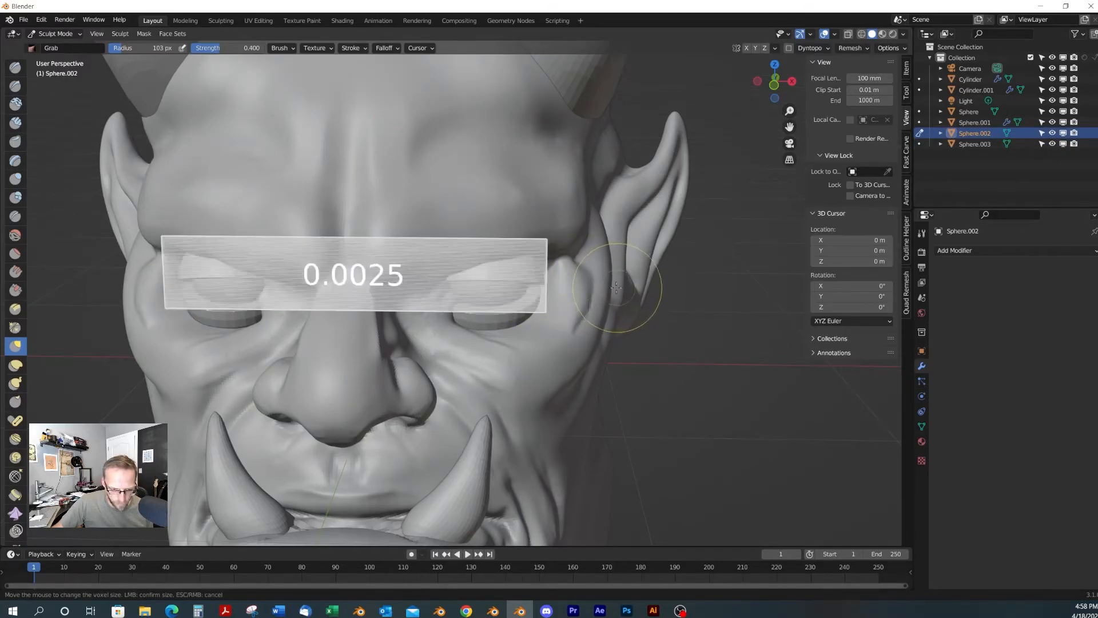
pyautogui.click(624, 285)
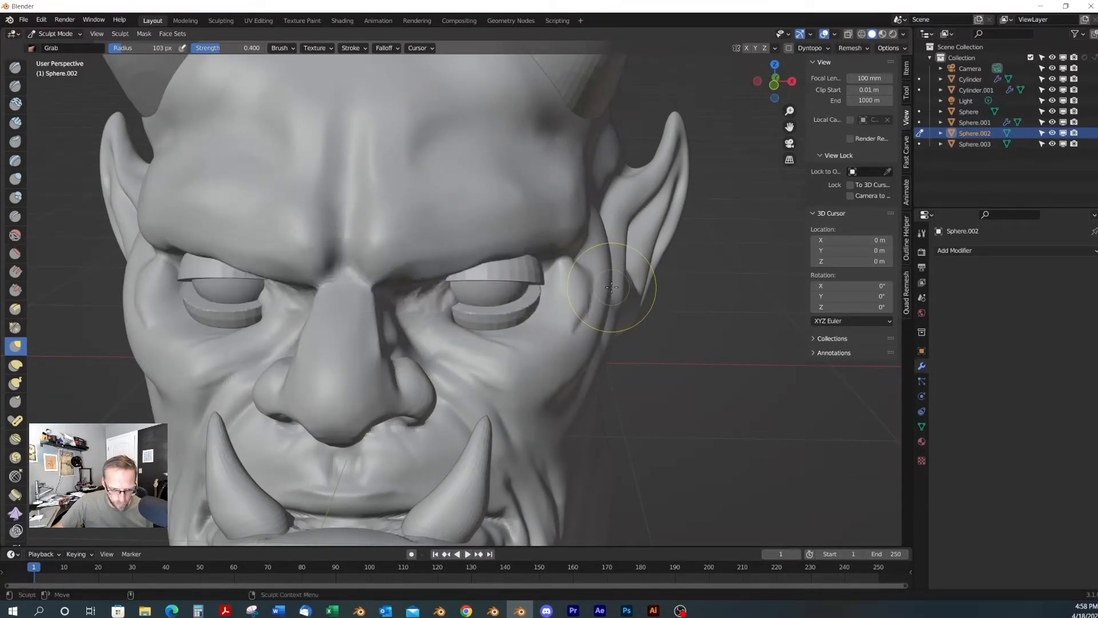
# Enable X symmetry and reshape the upper eyelid's inner and outer corners with the Grab brush at a 138 px radius
pyautogui.scroll(3, 543, 296)
pyautogui.moveTo(543, 295); pyautogui.dragTo(570, 295, button='middle')
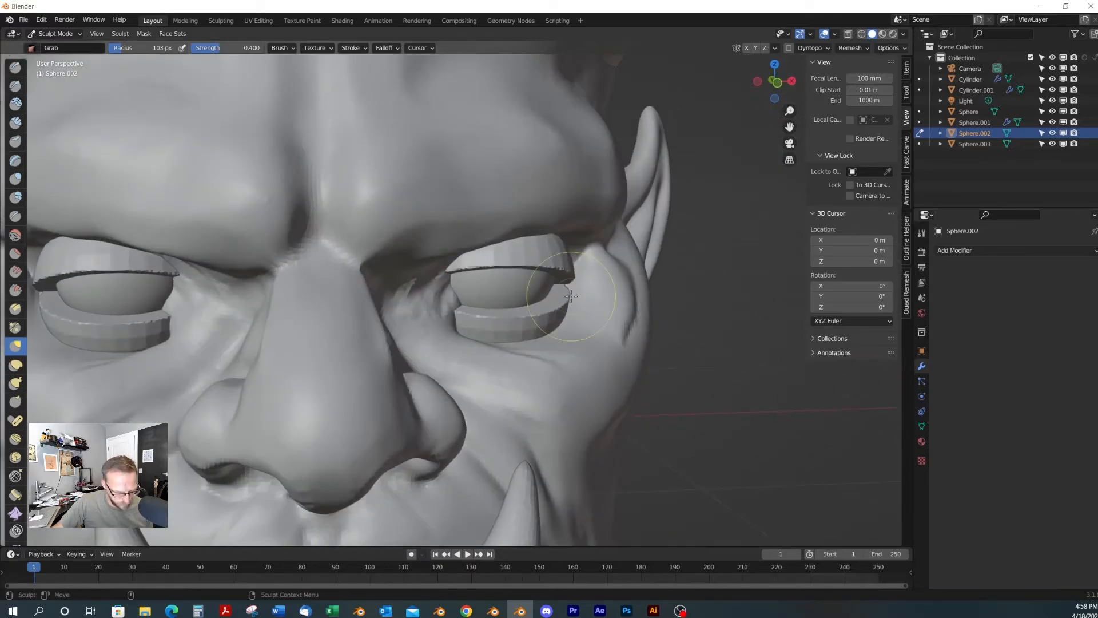
pyautogui.click(747, 48)
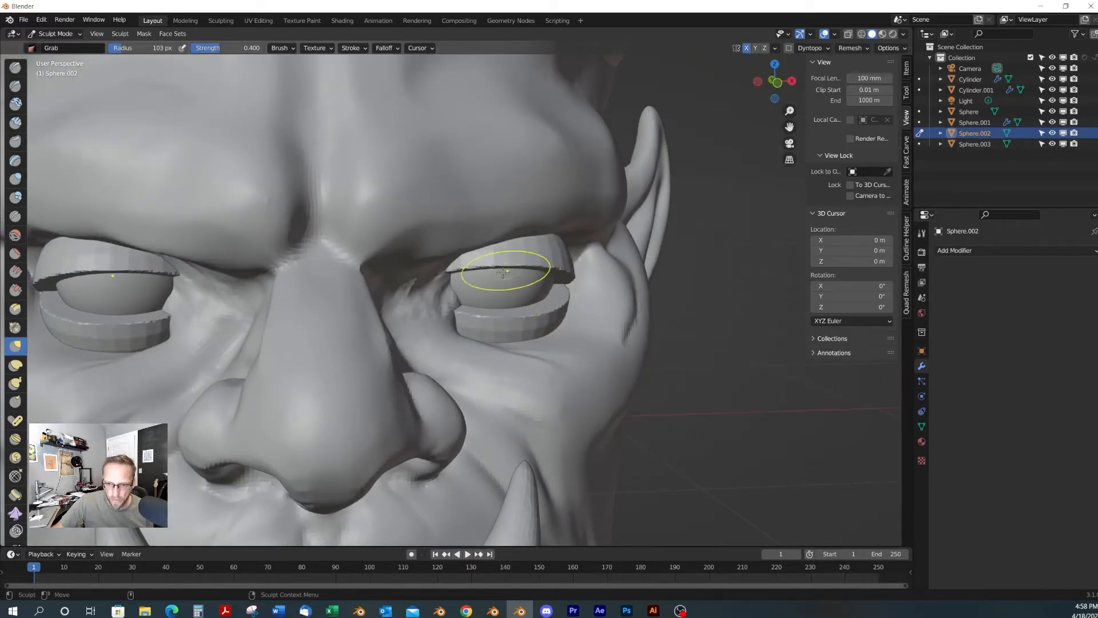
pyautogui.press('f')
pyautogui.click(523, 277)
pyautogui.moveTo(456, 270)
pyautogui.mouseDown()
pyautogui.moveTo(418, 310)
pyautogui.moveTo(458, 266)
pyautogui.mouseUp()
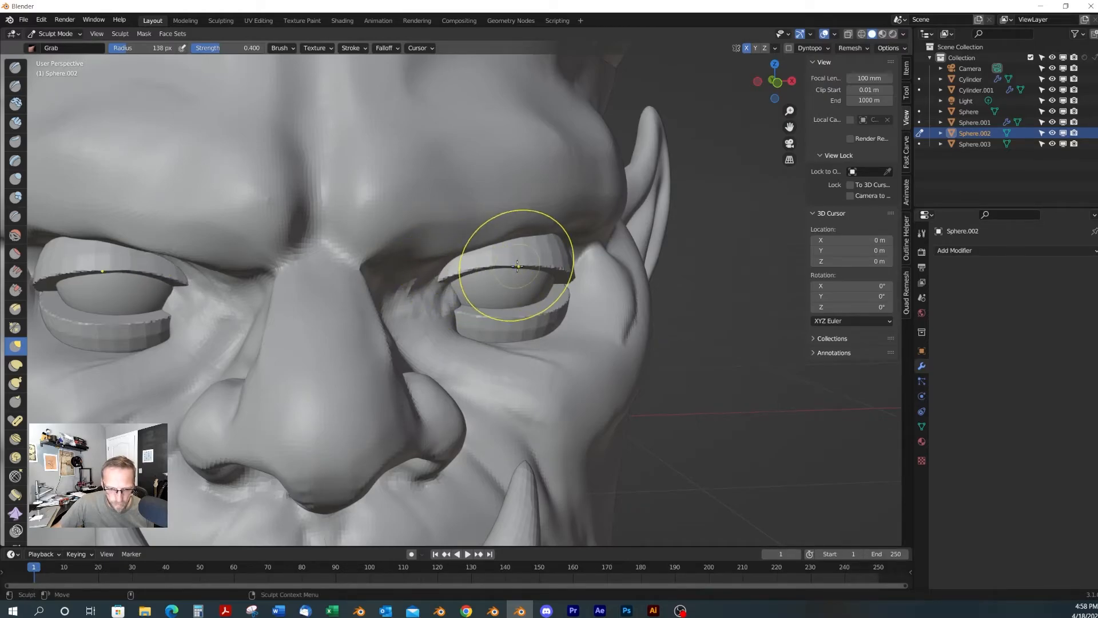
pyautogui.moveTo(566, 271)
pyautogui.mouseDown()
pyautogui.moveTo(564, 280)
pyautogui.moveTo(569, 264)
pyautogui.mouseUp()
pyautogui.moveTo(574, 255); pyautogui.dragTo(558, 251)
pyautogui.moveTo(558, 251)
pyautogui.mouseDown(button='middle')
pyautogui.moveTo(571, 266)
pyautogui.moveTo(585, 260)
pyautogui.moveTo(570, 290)
pyautogui.moveTo(465, 275)
pyautogui.moveTo(433, 284)
pyautogui.mouseUp(button='middle')
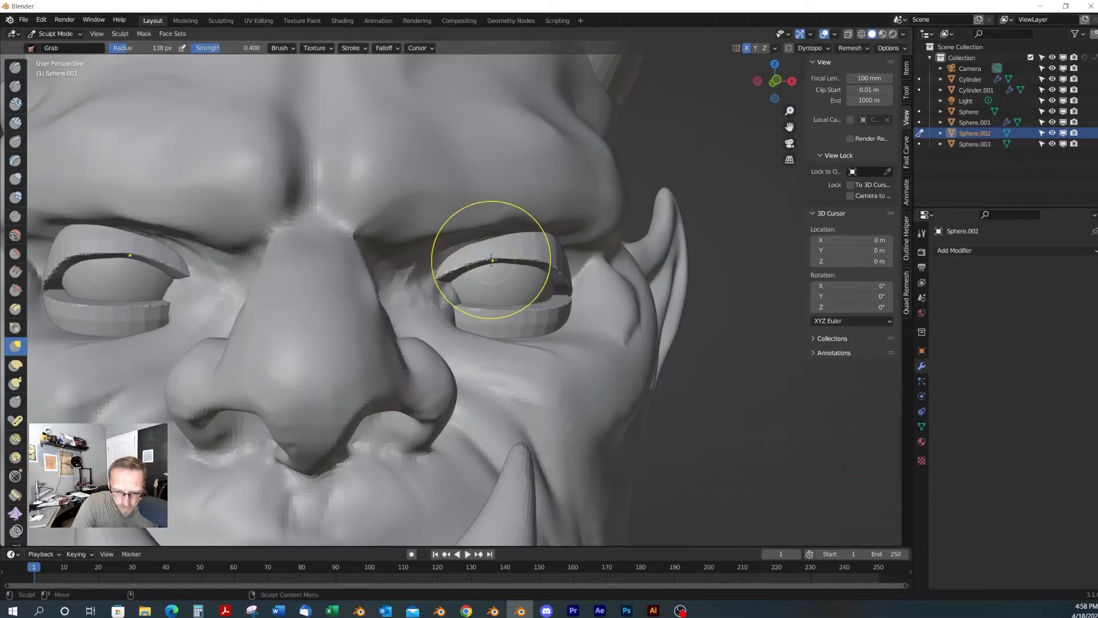
# Switch sculpting to the lower eyelid and pull its outer corner and upper edge upward with the Grab brush at 138 px
pyautogui.hotkey('ctrl', 'Tab')
pyautogui.click(508, 319)
pyautogui.hotkey('ctrl', 'Tab')
pyautogui.moveTo(550, 314); pyautogui.dragTo(570, 302)
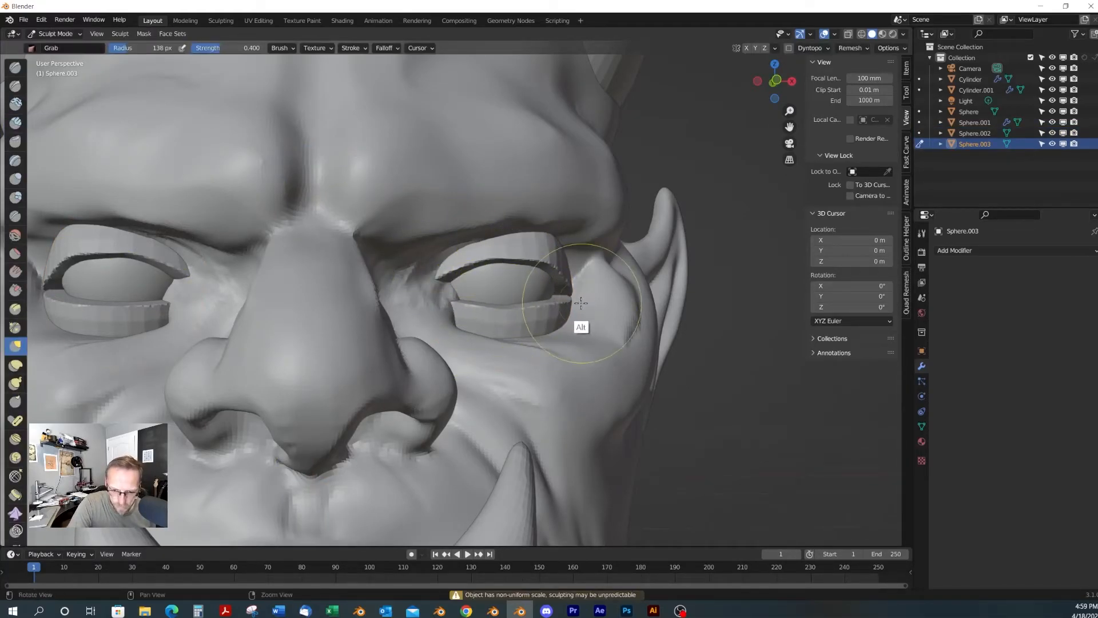
pyautogui.moveTo(581, 325); pyautogui.dragTo(568, 307, button='middle')
pyautogui.moveTo(569, 307); pyautogui.dragTo(577, 295)
pyautogui.moveTo(507, 319); pyautogui.dragTo(509, 303)
pyautogui.moveTo(487, 314); pyautogui.dragTo(491, 302)
pyautogui.moveTo(606, 297)
pyautogui.mouseDown(button='middle')
pyautogui.moveTo(568, 297)
pyautogui.moveTo(646, 294)
pyautogui.mouseUp(button='middle')
pyautogui.moveTo(550, 276); pyautogui.dragTo(523, 258)
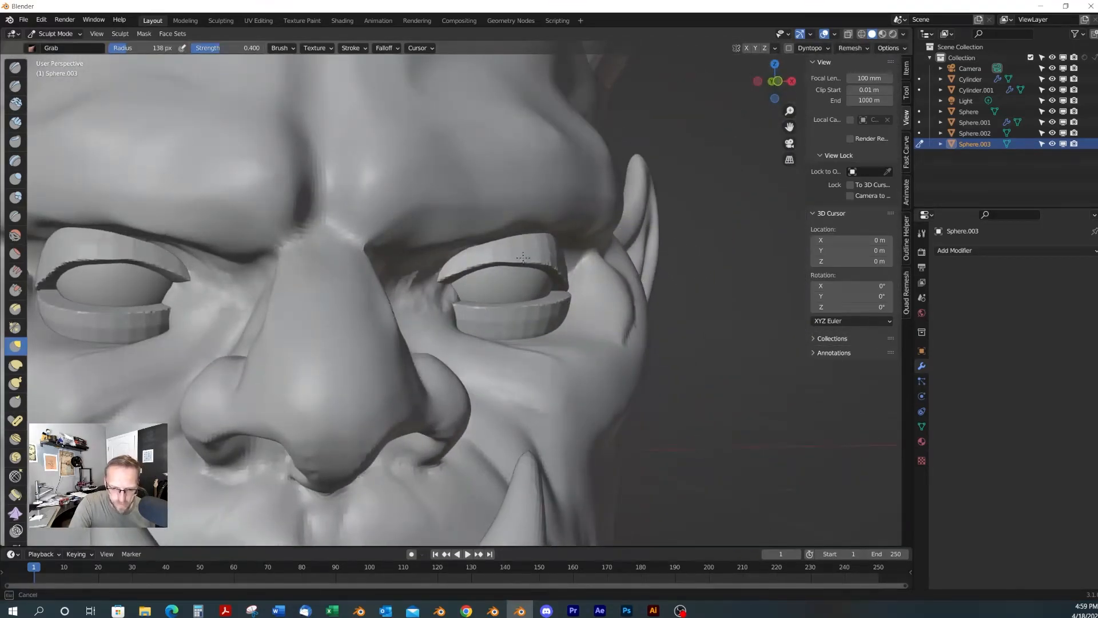
pyautogui.moveTo(520, 304); pyautogui.dragTo(519, 299)
# Switch sculpting to the head mesh and set up the Clay Strips brush with a 49 px radius at the inner eye corner
pyautogui.hotkey('ctrl', 'Tab')
pyautogui.moveTo(624, 335)
pyautogui.keyDown('alt'); pyautogui.mouseDown()
pyautogui.moveTo(583, 342)
pyautogui.moveTo(615, 347)
pyautogui.mouseUp(); pyautogui.keyUp('alt')
pyautogui.click(584, 369)
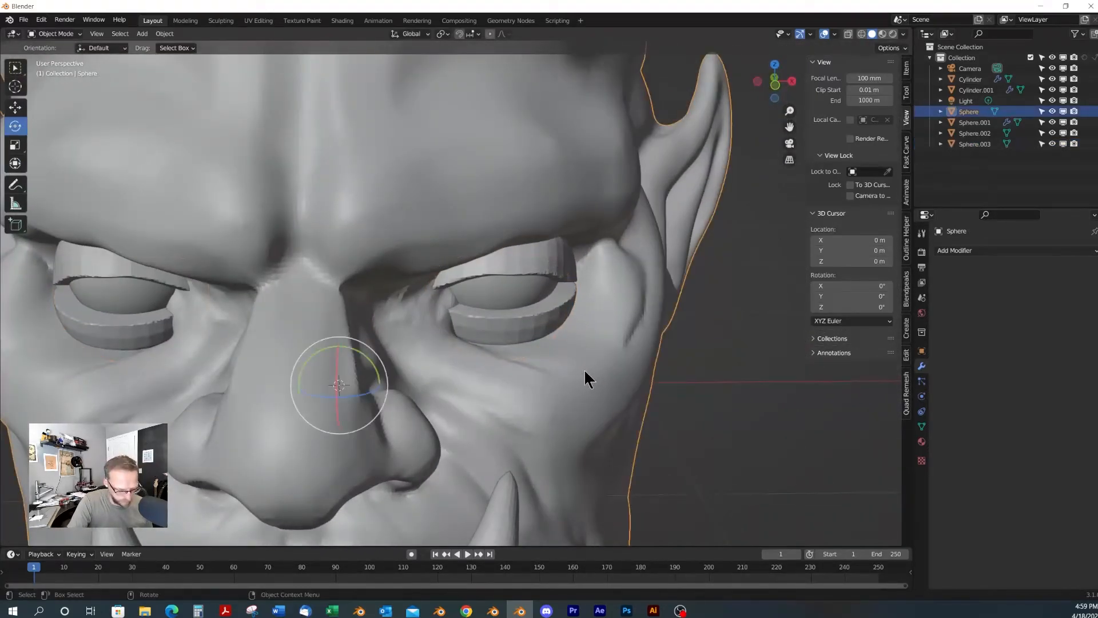
pyautogui.hotkey('ctrl', 'Tab')
pyautogui.press('c')
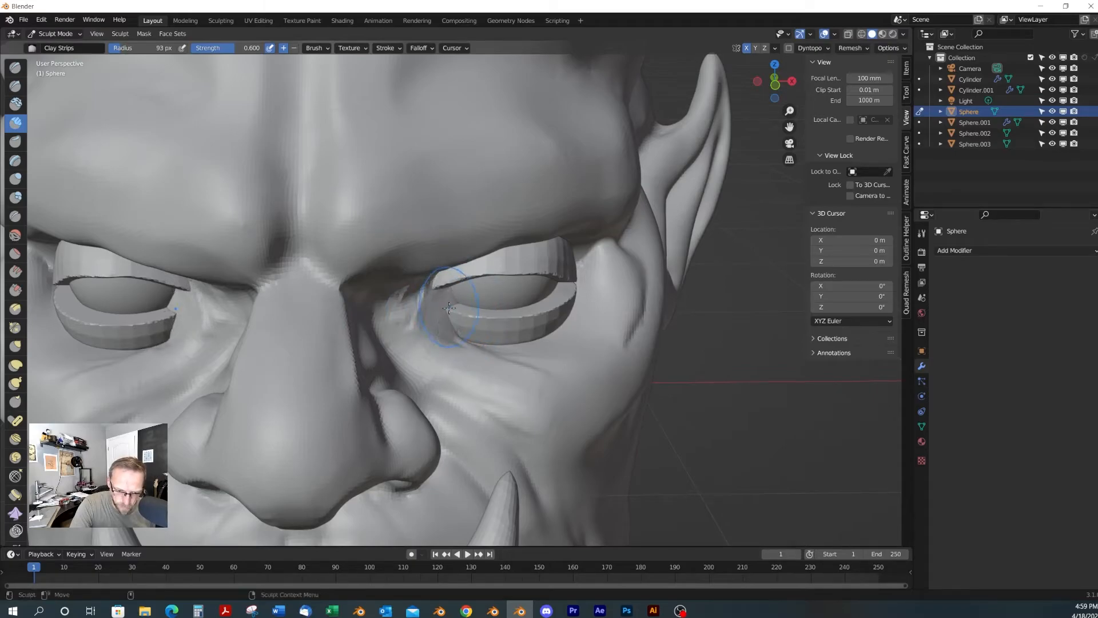
pyautogui.press('Home')
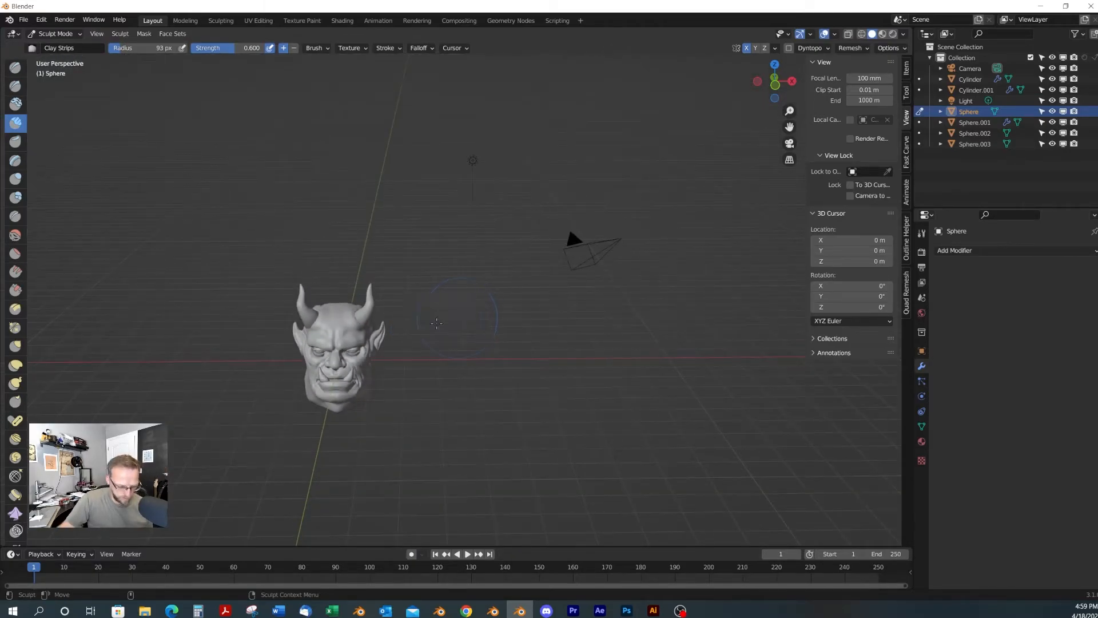
pyautogui.press('KP_Decimal')
pyautogui.moveTo(440, 305); pyautogui.dragTo(364, 359, button='middle')
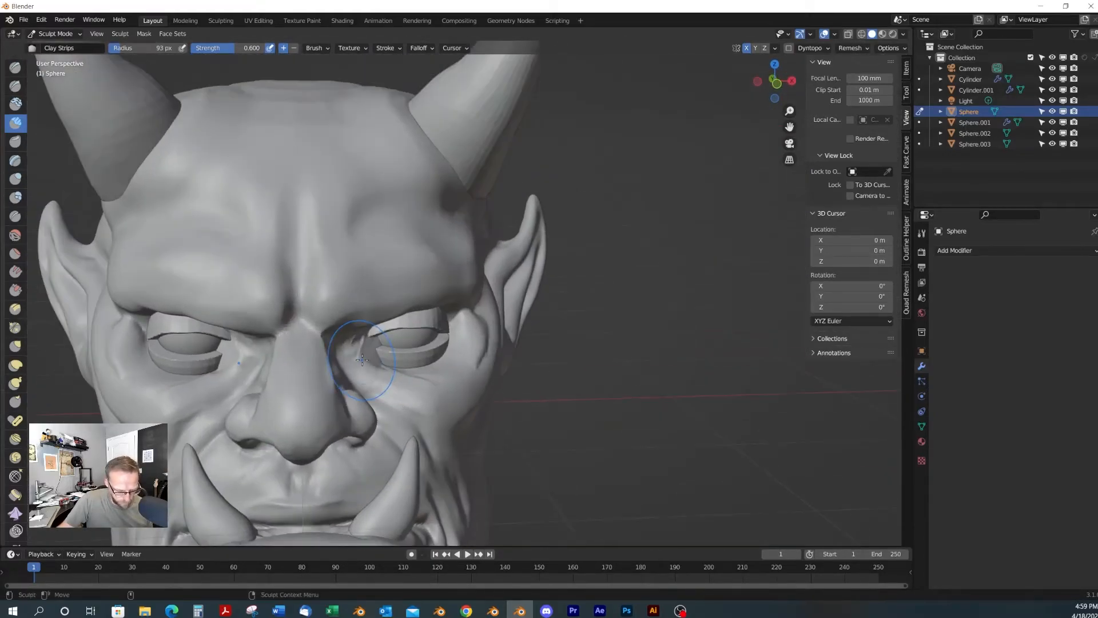
pyautogui.hotkey('ctrl', 'Tab')
pyautogui.press('KP_Decimal')
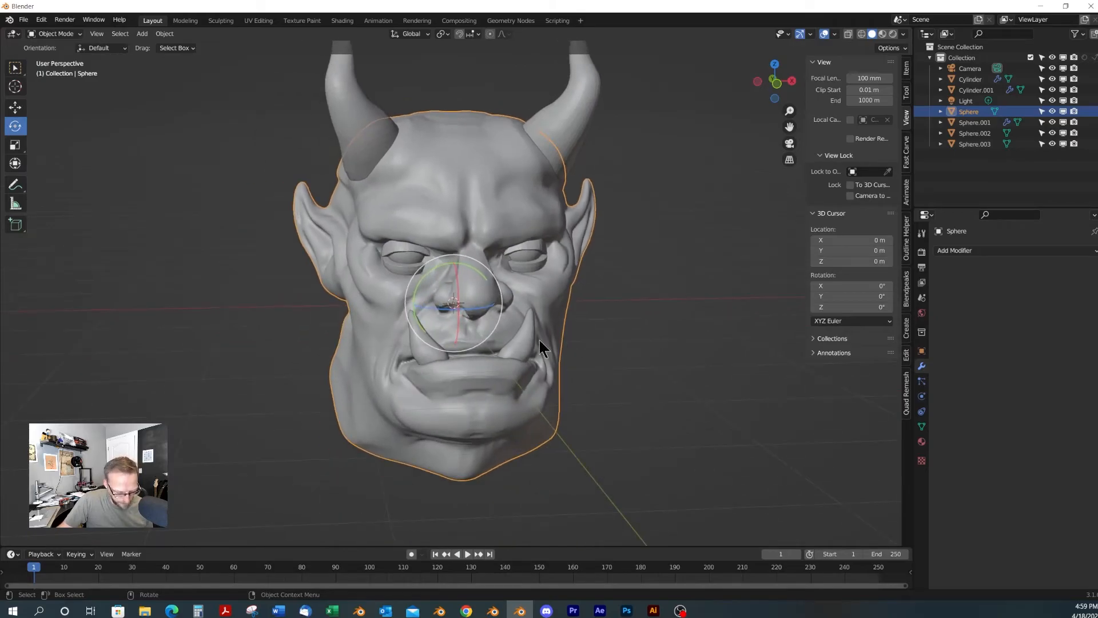
pyautogui.hotkey('ctrl', 'Tab')
pyautogui.scroll(2, 539, 342)
pyautogui.keyDown('alt'); pyautogui.moveTo(539, 342); pyautogui.dragTo(475, 326); pyautogui.keyUp('alt')
pyautogui.scroll(3, 475, 286)
pyautogui.keyDown('alt'); pyautogui.moveTo(418, 289); pyautogui.dragTo(461, 289); pyautogui.keyUp('alt')
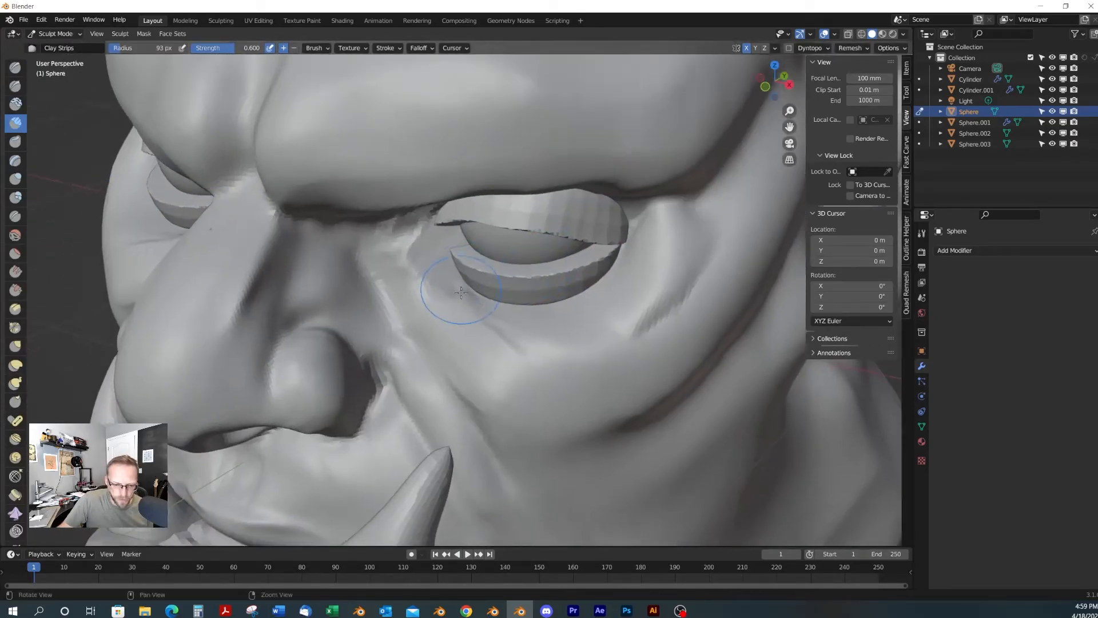
pyautogui.moveTo(460, 289); pyautogui.dragTo(467, 230, button='middle')
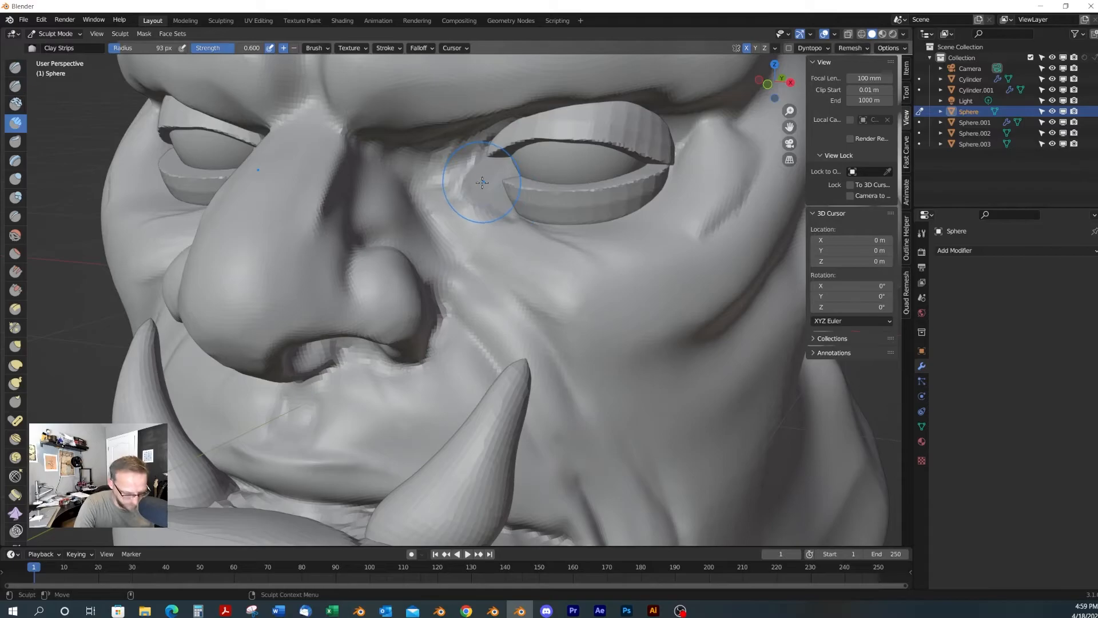
pyautogui.press('f')
pyautogui.click(474, 180)
# Carve the skin around the inner eye corner and beneath the lower eyelid with Clay Strips, smoothing it against the lid
pyautogui.keyDown('ctrl'); pyautogui.moveTo(477, 176); pyautogui.dragTo(491, 171); pyautogui.keyUp('ctrl')
pyautogui.keyDown('alt'); pyautogui.moveTo(493, 215); pyautogui.dragTo(557, 225); pyautogui.keyUp('alt')
pyautogui.moveTo(597, 188)
pyautogui.keyDown('shift'); pyautogui.mouseDown()
pyautogui.moveTo(587, 207)
pyautogui.moveTo(610, 191)
pyautogui.mouseUp(); pyautogui.keyUp('shift')
pyautogui.keyDown('alt'); pyautogui.moveTo(678, 214); pyautogui.dragTo(662, 216); pyautogui.keyUp('alt')
pyautogui.moveTo(598, 156)
pyautogui.keyDown('ctrl'); pyautogui.mouseDown()
pyautogui.moveTo(603, 134)
pyautogui.moveTo(605, 154)
pyautogui.mouseUp(); pyautogui.keyUp('ctrl')
pyautogui.moveTo(527, 182)
pyautogui.keyDown('ctrl'); pyautogui.mouseDown()
pyautogui.moveTo(540, 240)
pyautogui.moveTo(515, 136)
pyautogui.moveTo(505, 189)
pyautogui.moveTo(581, 238)
pyautogui.moveTo(661, 269)
pyautogui.moveTo(624, 225)
pyautogui.moveTo(660, 213)
pyautogui.mouseUp(); pyautogui.keyUp('ctrl')
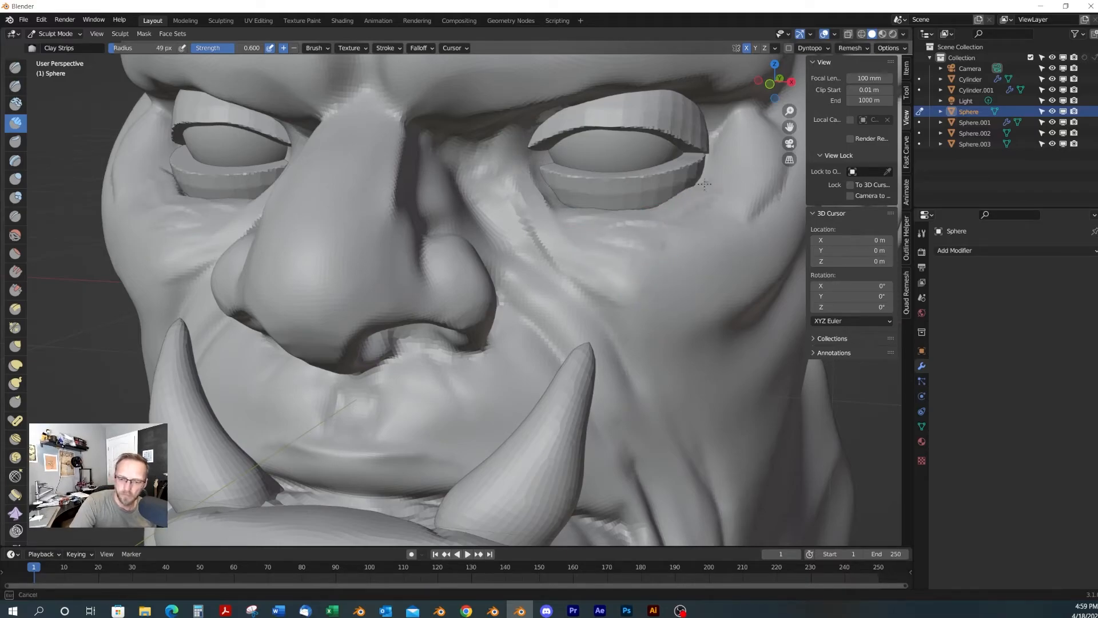
pyautogui.keyDown('shift'); pyautogui.moveTo(569, 203); pyautogui.dragTo(577, 206); pyautogui.keyUp('shift')
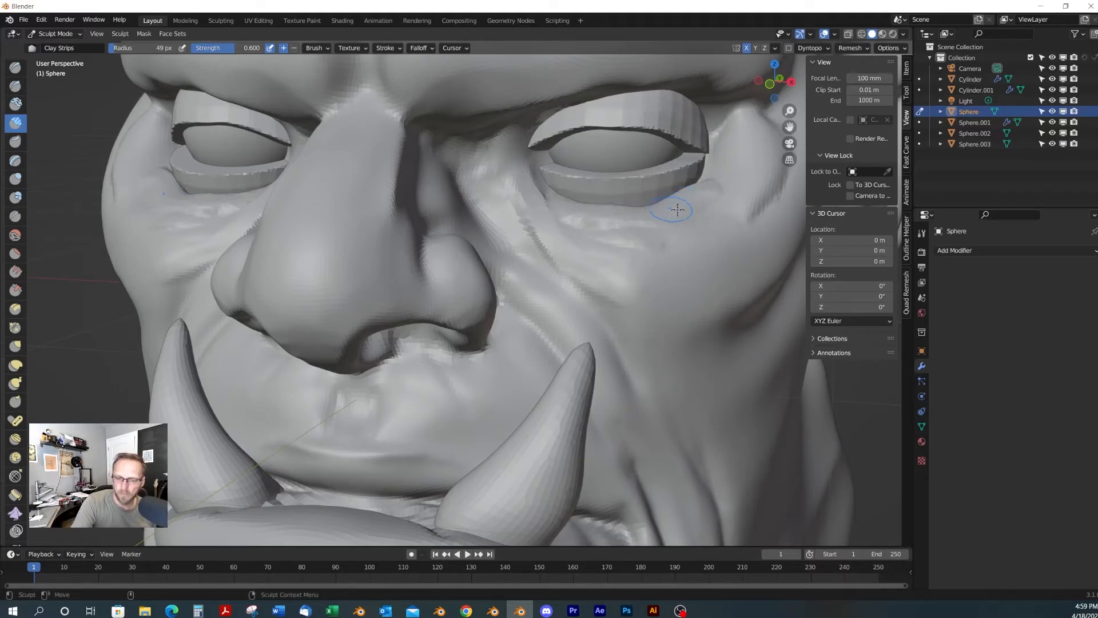
# Join the upper and lower eyelid objects into the head object in Object Mode
pyautogui.hotkey('ctrl', 'Tab')
pyautogui.keyDown('shift'); pyautogui.click(639, 180); pyautogui.keyUp('shift')
pyautogui.keyDown('shift'); pyautogui.click(657, 112); pyautogui.keyUp('shift')
pyautogui.keyDown('shift'); pyautogui.click(703, 262); pyautogui.keyUp('shift')
pyautogui.rightClick(702, 258)
pyautogui.click(677, 263)
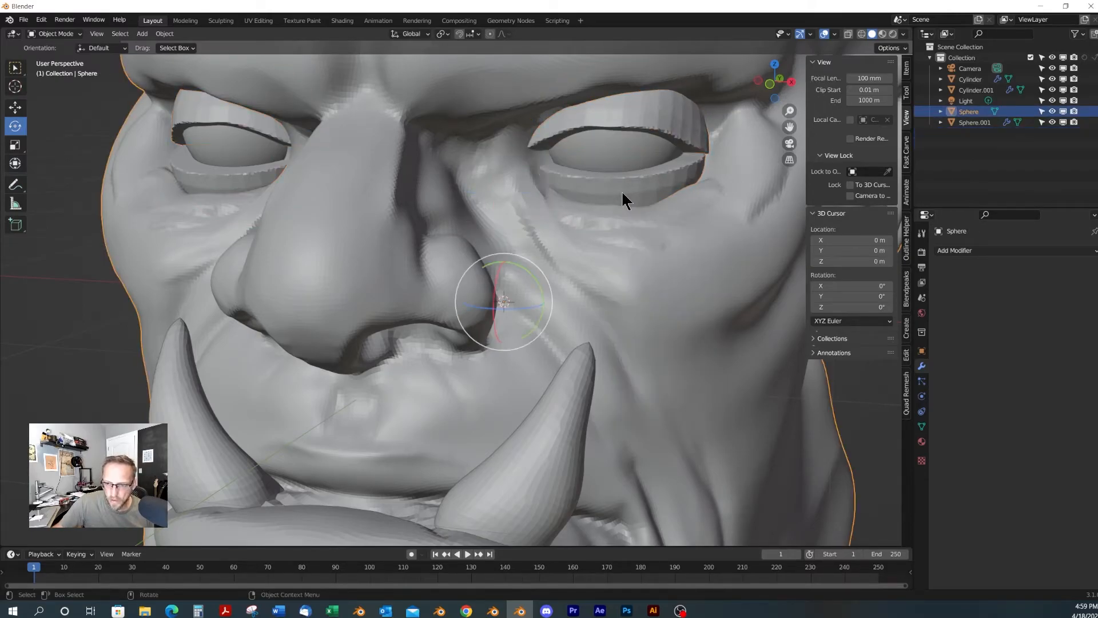
# Return to Sculpt Mode and voxel remesh the joined head at a voxel size of 0.009089 m
pyautogui.hotkey('ctrl', 'Tab')
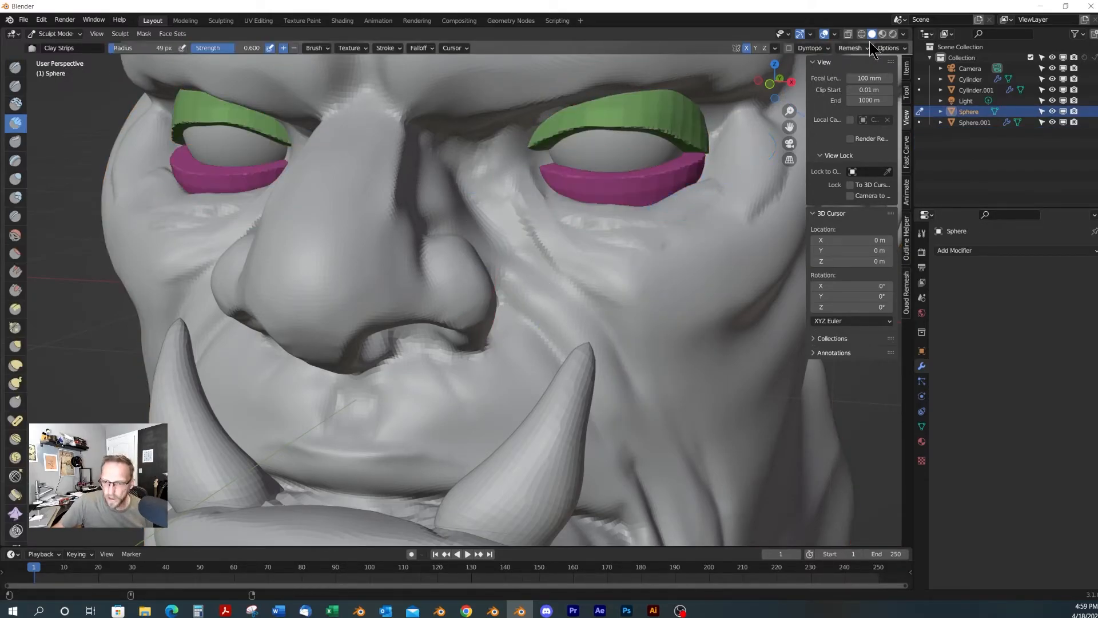
pyautogui.click(852, 48)
pyautogui.click(881, 141)
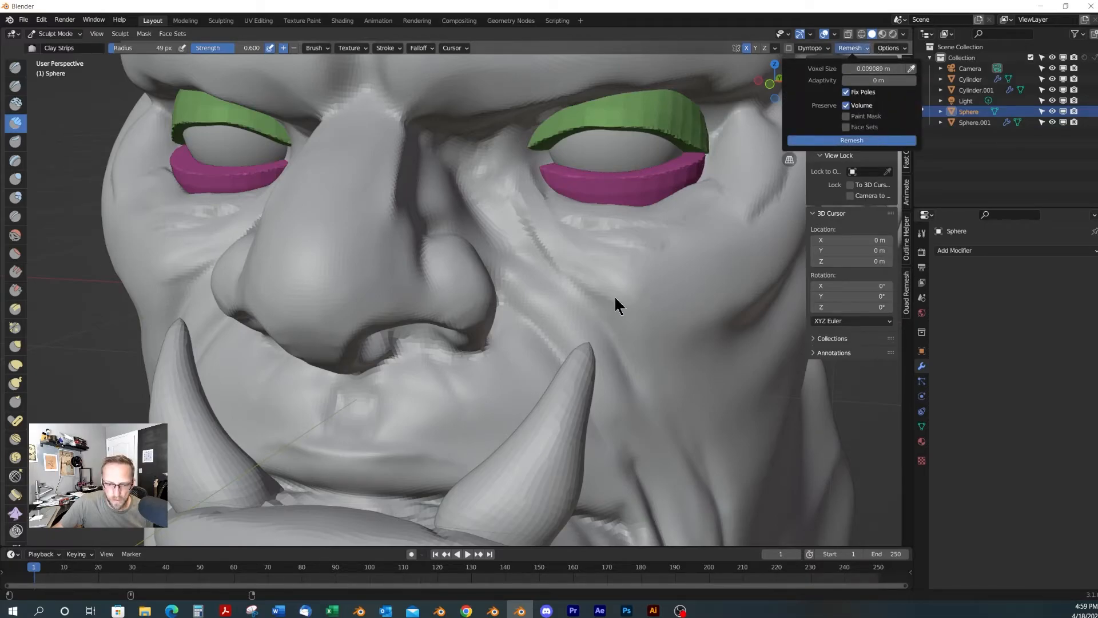
# Try to smooth the stepped edge around the upper eyelid on the remeshed head
pyautogui.scroll(-4, 600, 261)
pyautogui.moveTo(599, 260); pyautogui.dragTo(566, 321, button='middle')
pyautogui.scroll(4, 595, 270)
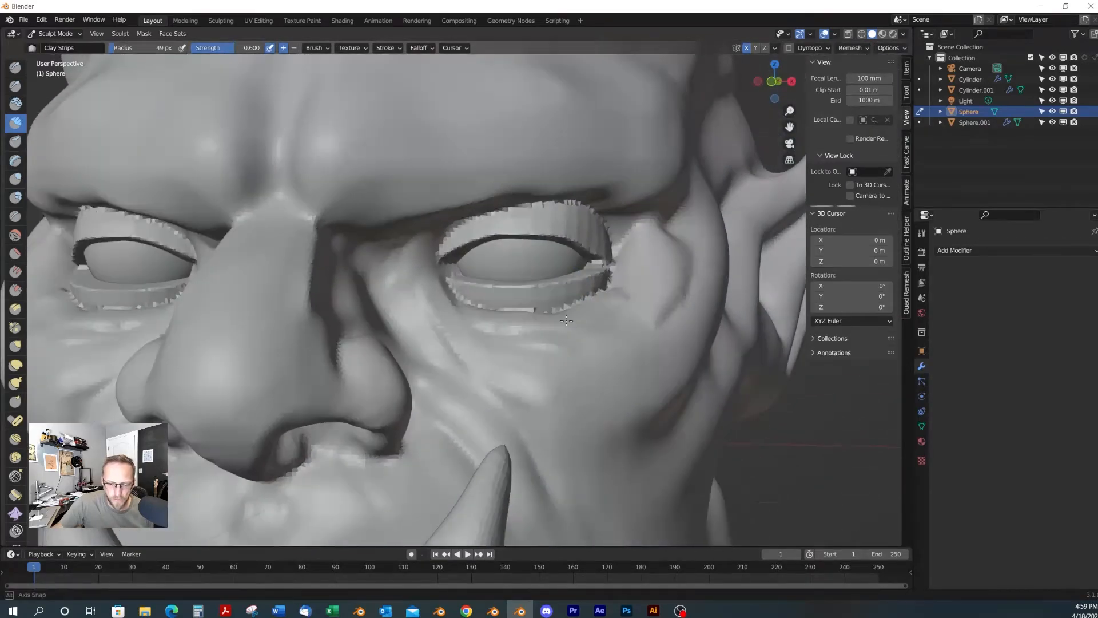
pyautogui.keyDown('shift'); pyautogui.moveTo(596, 277); pyautogui.dragTo(598, 186, button='middle'); pyautogui.keyUp('shift')
pyautogui.keyDown('shift'); pyautogui.moveTo(608, 177); pyautogui.dragTo(553, 158); pyautogui.keyUp('shift')
pyautogui.hotkey('ctrl', 'z')
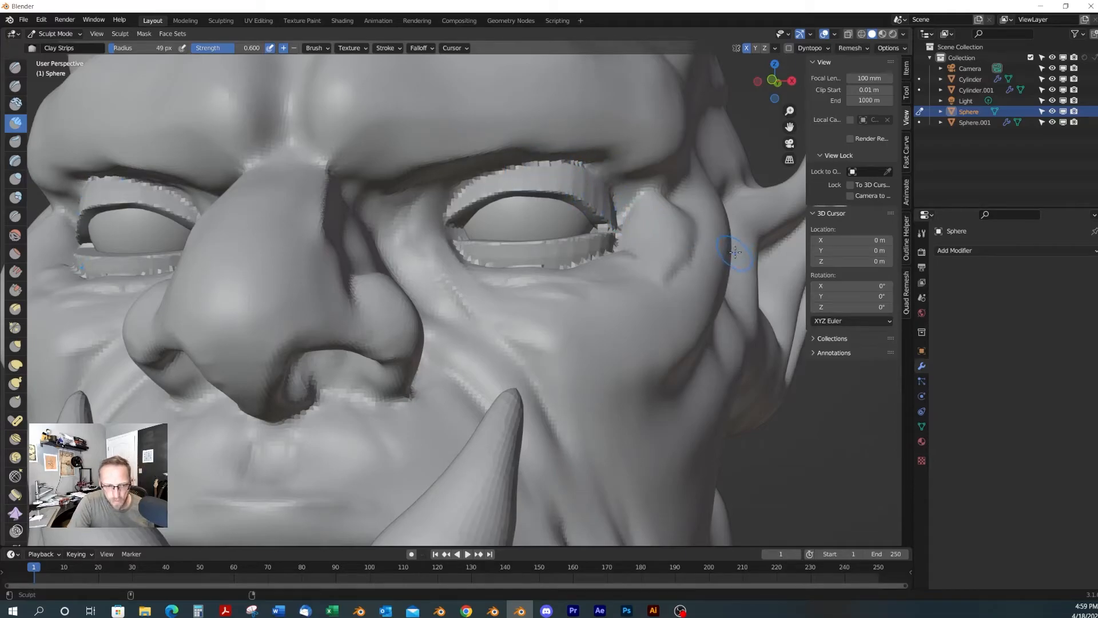
# Symmetrize the head mesh in the -X to +X direction
pyautogui.click(868, 45)
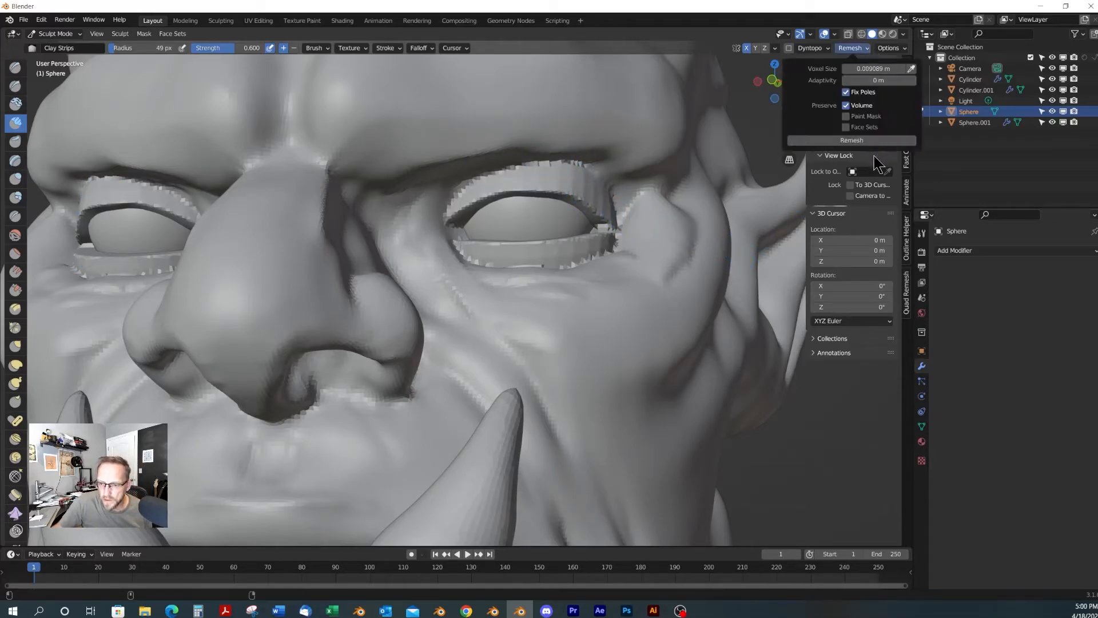
pyautogui.click(775, 50)
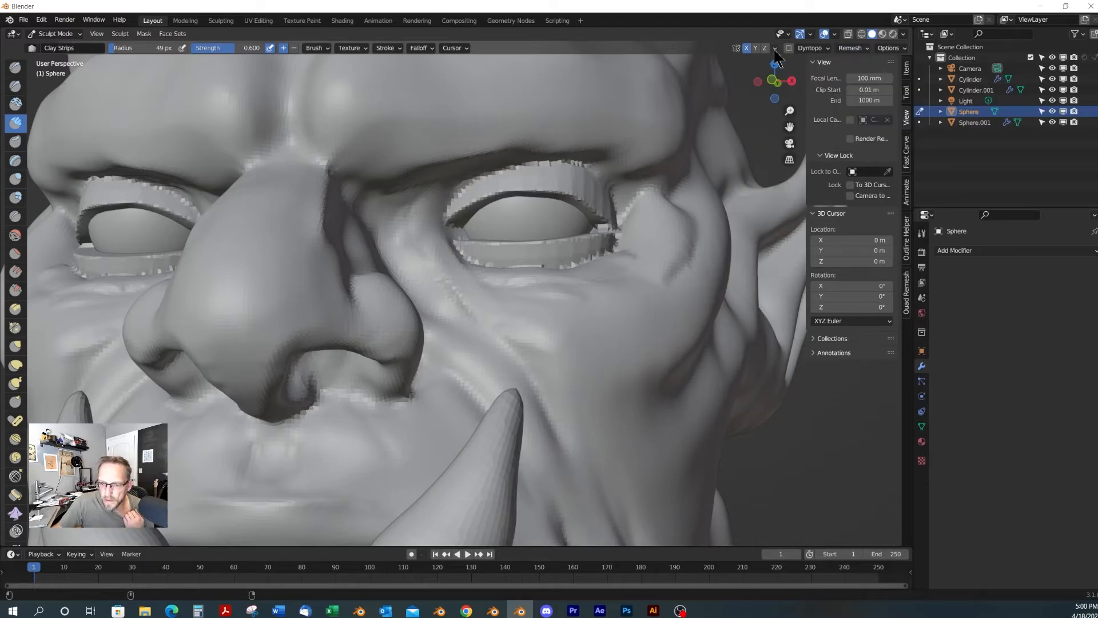
pyautogui.click(774, 50)
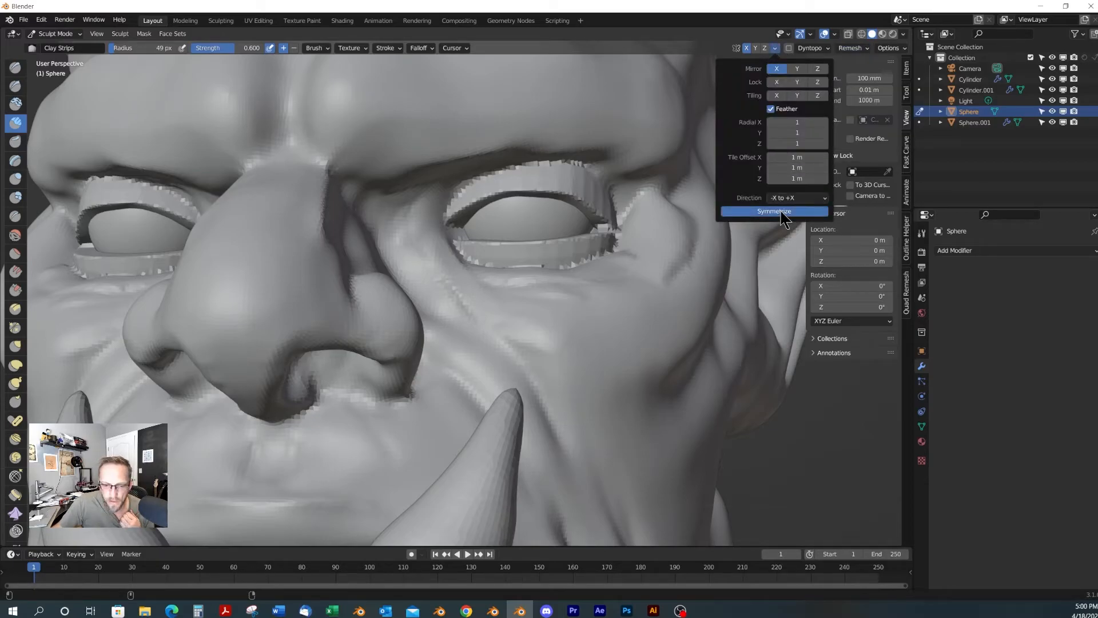
pyautogui.click(737, 212)
# Blend the seams around the lower and upper eyelids into the face using Clay Strips at 20 px and smoothing strokes
pyautogui.moveTo(585, 249); pyautogui.dragTo(647, 409, button='middle')
pyautogui.press('f')
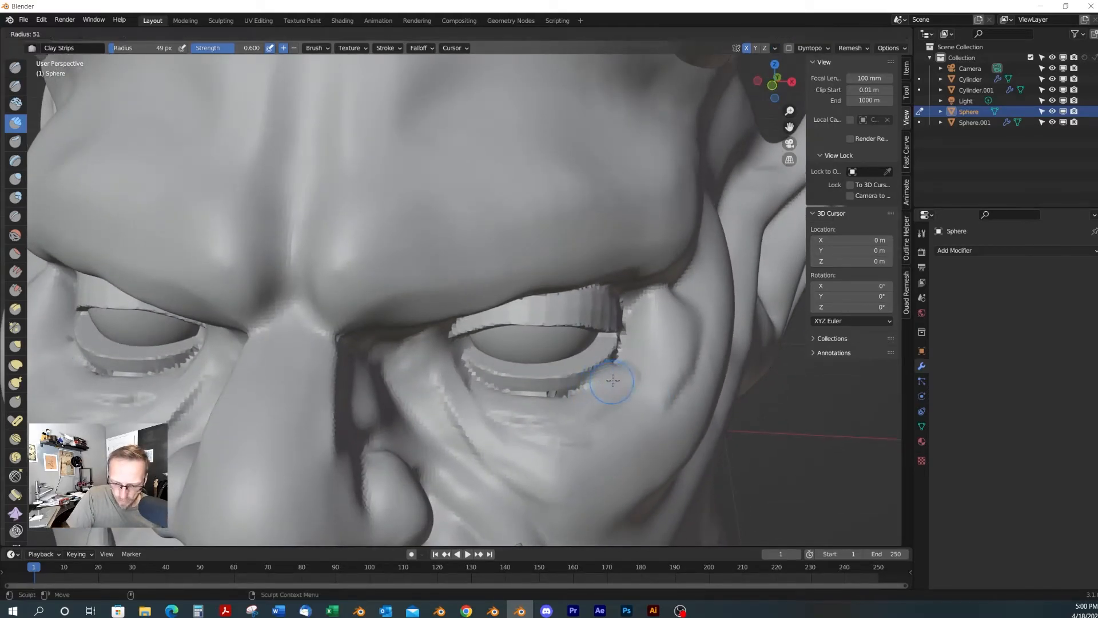
pyautogui.click(601, 390)
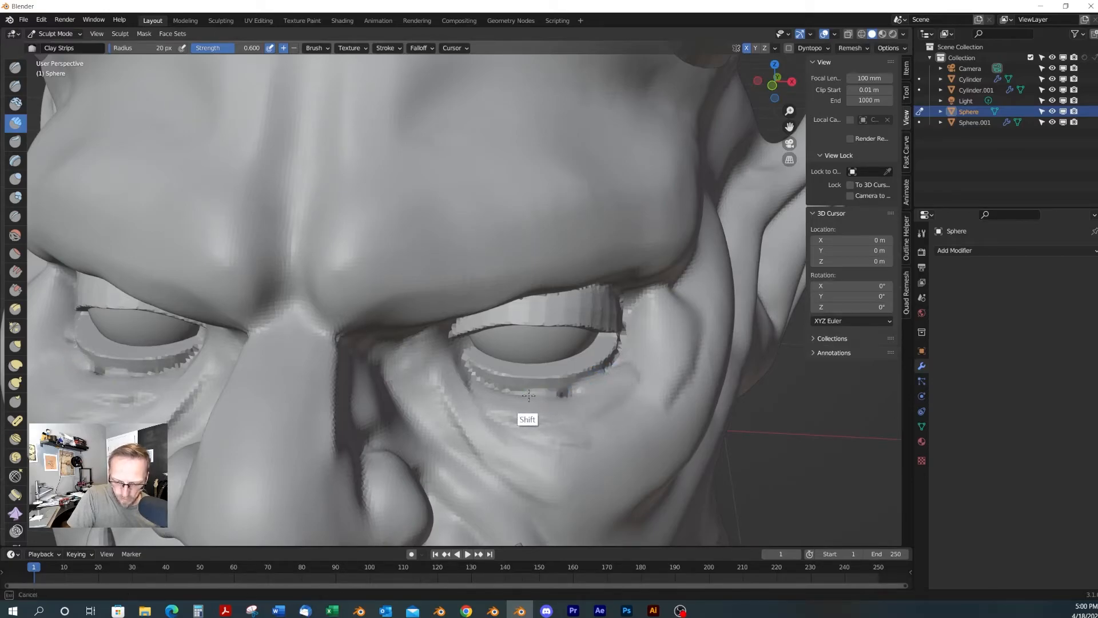
pyautogui.keyDown('alt'); pyautogui.moveTo(455, 385); pyautogui.dragTo(501, 299); pyautogui.keyUp('alt')
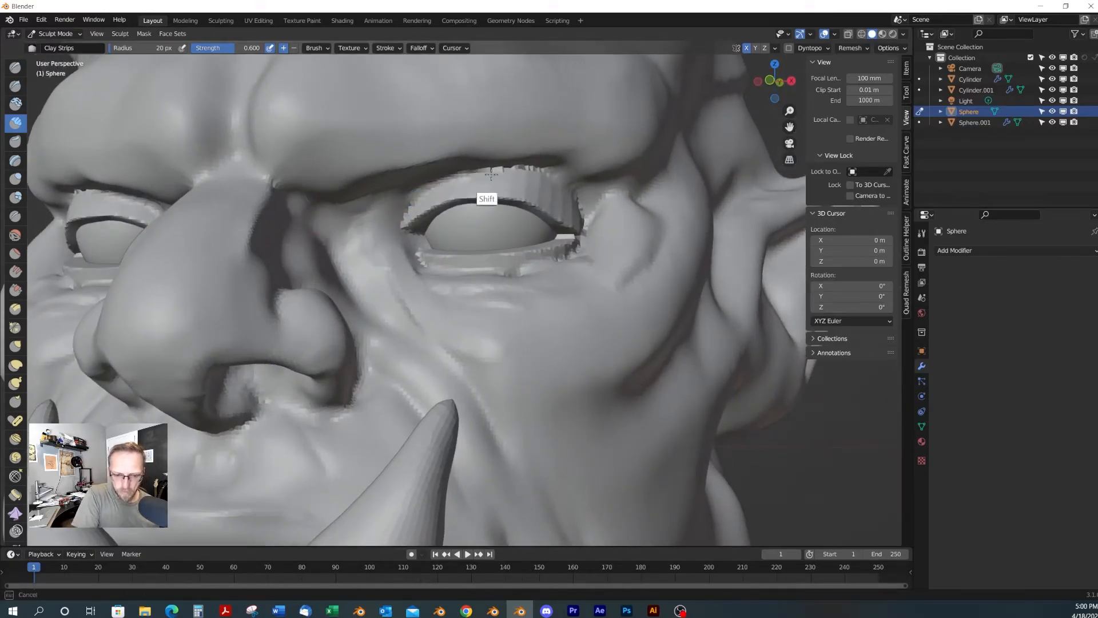
pyautogui.keyDown('alt'); pyautogui.moveTo(626, 201); pyautogui.dragTo(596, 189); pyautogui.keyUp('alt')
pyautogui.moveTo(497, 170)
pyautogui.keyDown('shift'); pyautogui.mouseDown()
pyautogui.moveTo(566, 223)
pyautogui.moveTo(570, 278)
pyautogui.moveTo(568, 245)
pyautogui.moveTo(595, 253)
pyautogui.mouseUp(); pyautogui.keyUp('shift')
pyautogui.moveTo(575, 332)
pyautogui.keyDown('alt'); pyautogui.mouseDown()
pyautogui.moveTo(587, 361)
pyautogui.moveTo(604, 359)
pyautogui.moveTo(538, 323)
pyautogui.mouseUp(); pyautogui.keyUp('alt')
# Score creases around the eye with Draw Sharp at 20 px, and smooth those beside the outer corner at 47 px
pyautogui.hotkey('shift', 'c')
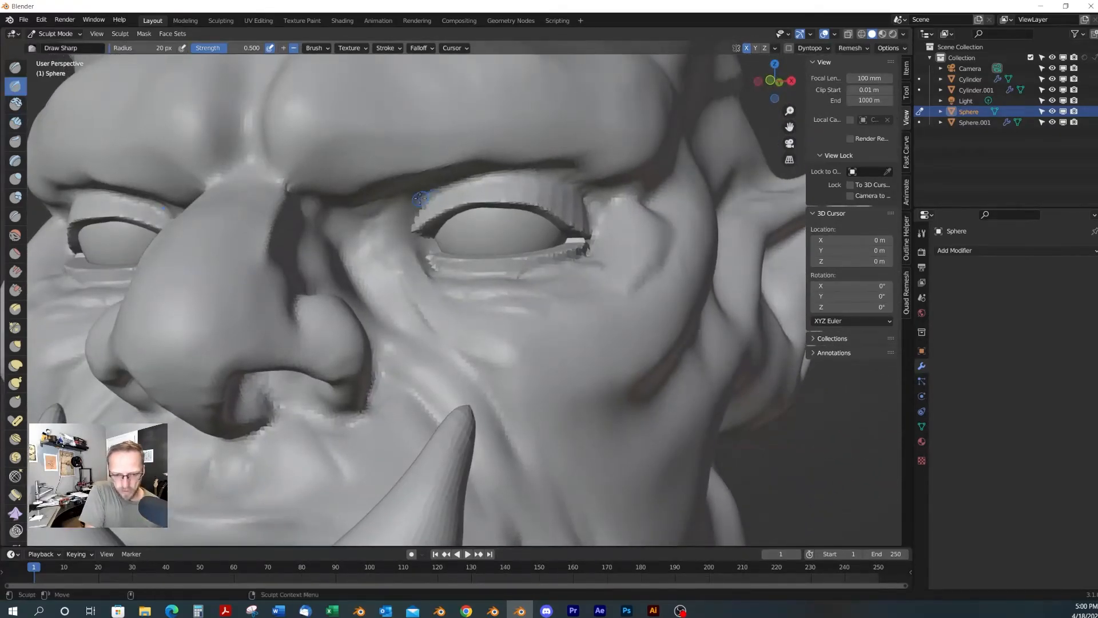
pyautogui.moveTo(515, 175); pyautogui.dragTo(543, 179)
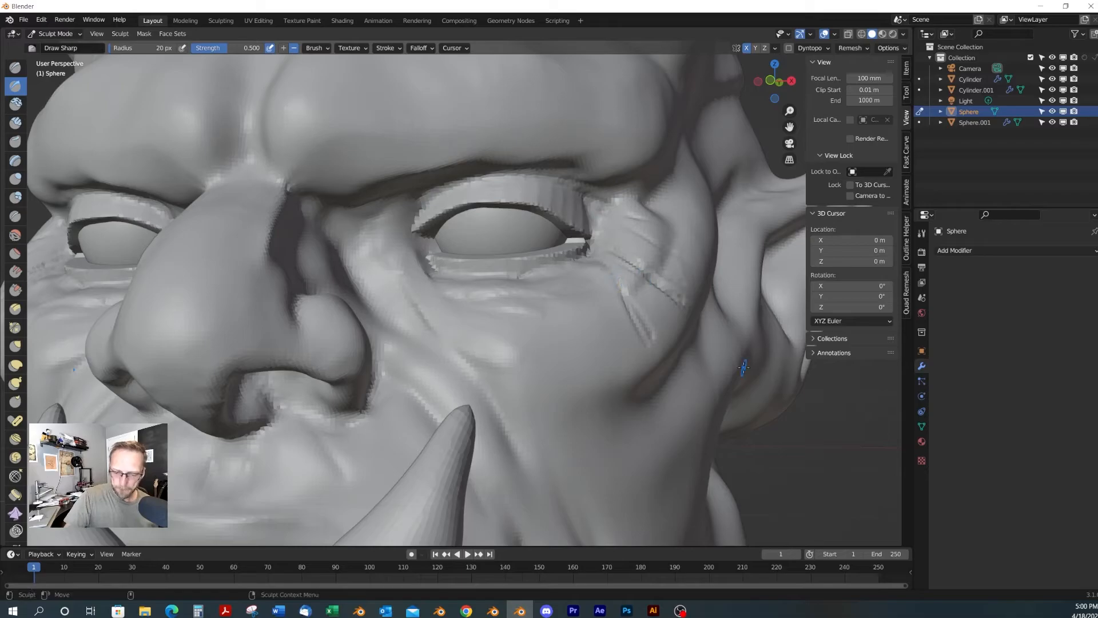
pyautogui.scroll(-3, 743, 367)
pyautogui.moveTo(735, 360)
pyautogui.keyDown('alt'); pyautogui.mouseDown()
pyautogui.moveTo(643, 360)
pyautogui.moveTo(598, 343)
pyautogui.moveTo(630, 351)
pyautogui.moveTo(626, 343)
pyautogui.mouseUp(); pyautogui.keyUp('alt')
pyautogui.scroll(2, 598, 334)
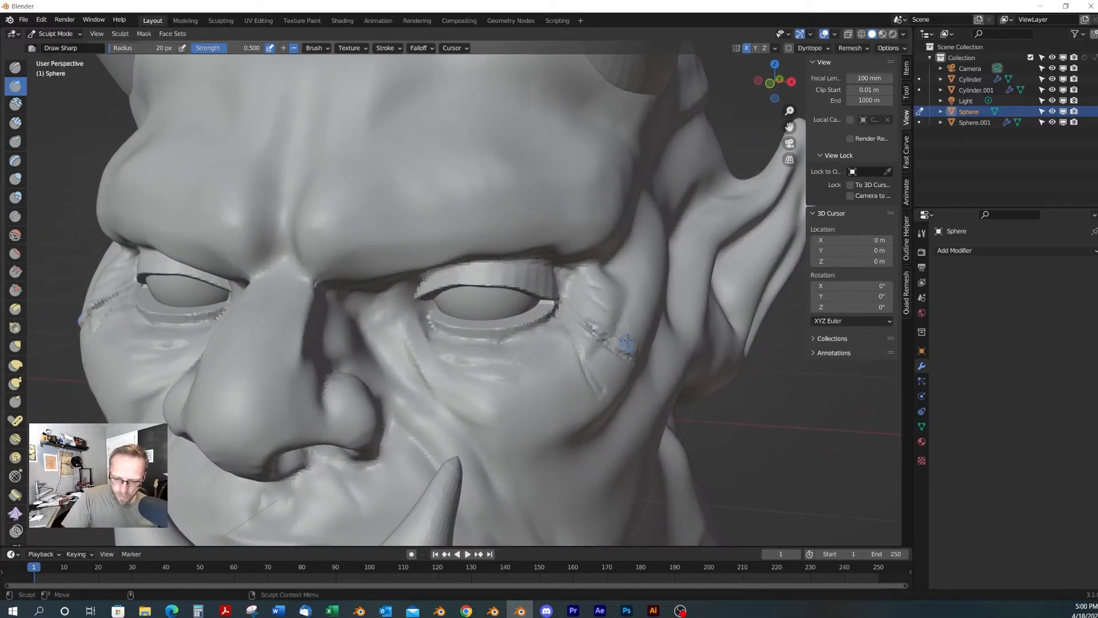
pyautogui.press('f')
pyautogui.click(628, 328)
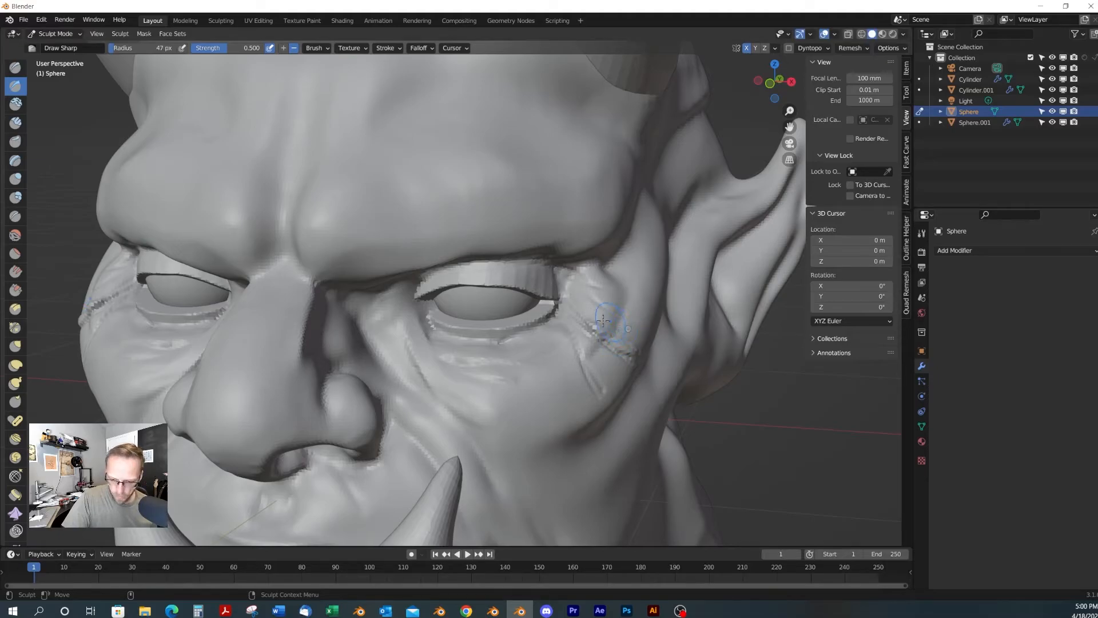
pyautogui.moveTo(610, 310)
pyautogui.keyDown('shift'); pyautogui.mouseDown()
pyautogui.moveTo(605, 295)
pyautogui.moveTo(609, 341)
pyautogui.moveTo(625, 354)
pyautogui.moveTo(603, 303)
pyautogui.mouseUp(); pyautogui.keyUp('shift')
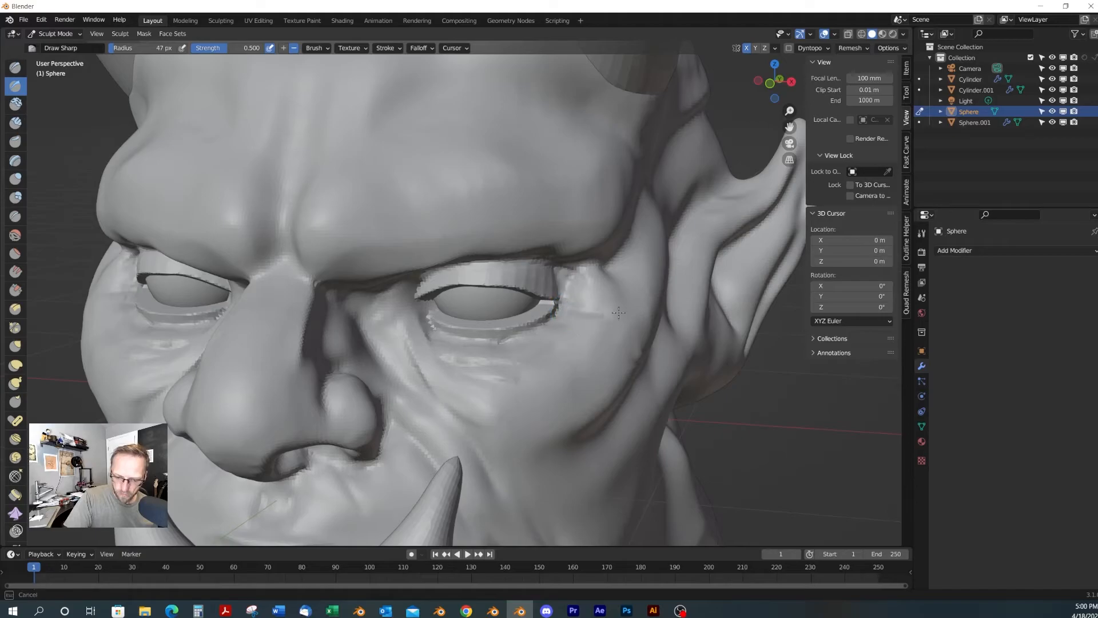
# Carve crow's-feet wrinkles outward from the outer eye corner with Draw Sharp at 47 px, raising ridges between them
pyautogui.moveTo(631, 314)
pyautogui.mouseDown(button='middle')
pyautogui.moveTo(639, 324)
pyautogui.moveTo(652, 318)
pyautogui.mouseUp(button='middle')
pyautogui.moveTo(537, 270); pyautogui.dragTo(566, 264)
pyautogui.moveTo(640, 250)
pyautogui.mouseDown()
pyautogui.moveTo(578, 258)
pyautogui.moveTo(602, 262)
pyautogui.moveTo(563, 271)
pyautogui.mouseUp()
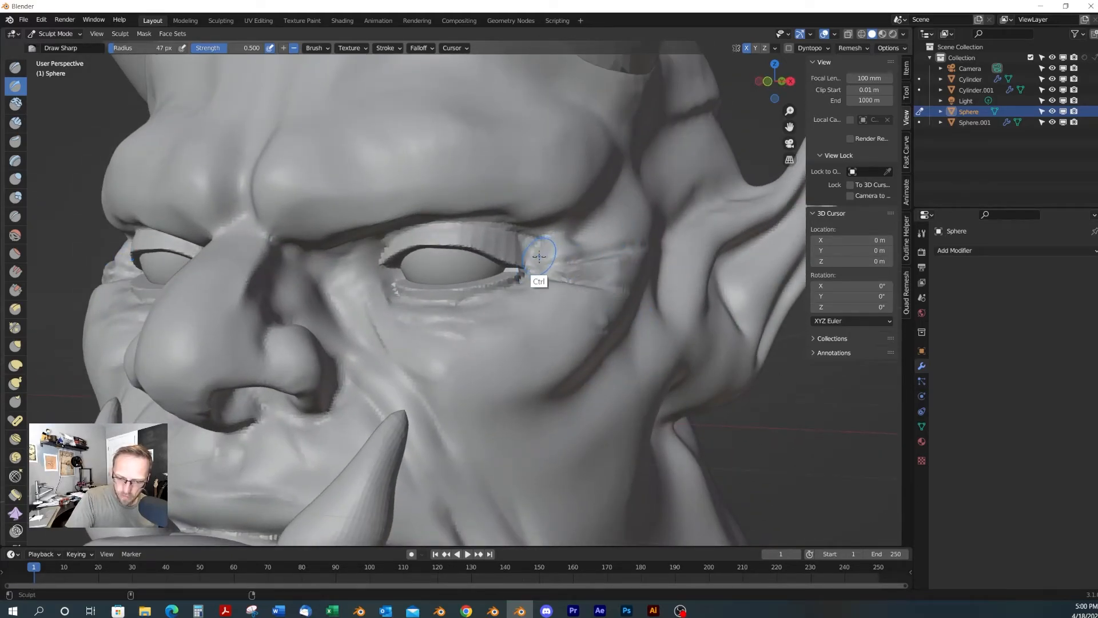
pyautogui.moveTo(552, 230)
pyautogui.keyDown('ctrl'); pyautogui.mouseDown()
pyautogui.moveTo(613, 216)
pyautogui.moveTo(587, 227)
pyautogui.mouseUp(); pyautogui.keyUp('ctrl')
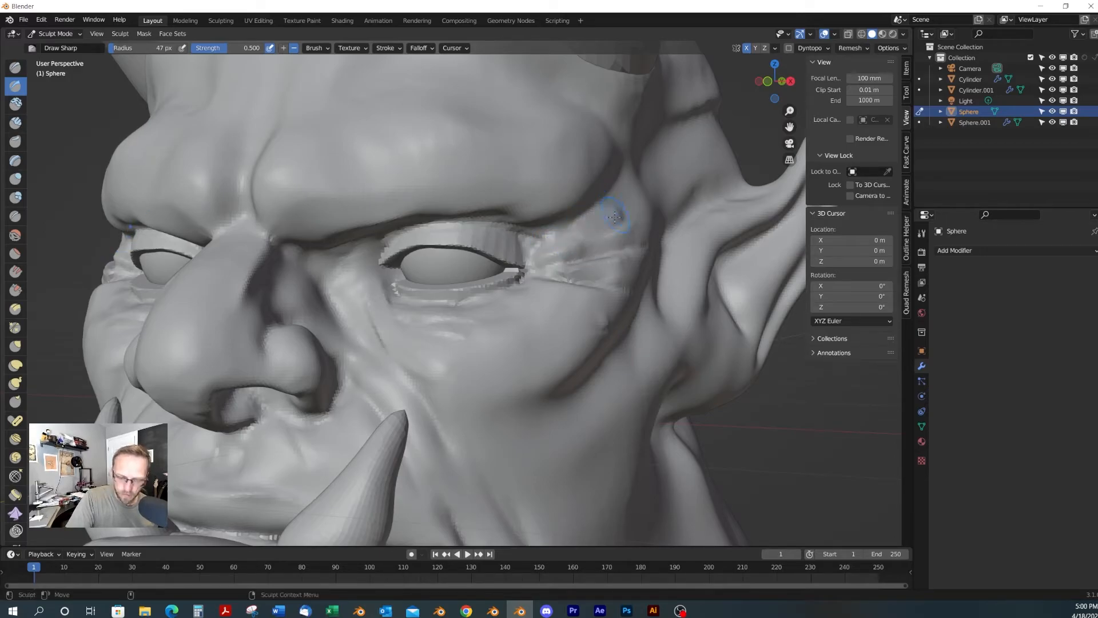
# Build up the temple fold and deepen the creases beside and below the outer eye corner with Clay Strips
pyautogui.press('c')
pyautogui.moveTo(624, 196)
pyautogui.mouseDown()
pyautogui.moveTo(563, 231)
pyautogui.moveTo(574, 213)
pyautogui.moveTo(618, 223)
pyautogui.moveTo(635, 203)
pyautogui.mouseUp()
pyautogui.moveTo(653, 309)
pyautogui.keyDown('alt'); pyautogui.mouseDown()
pyautogui.moveTo(586, 365)
pyautogui.moveTo(611, 326)
pyautogui.mouseUp(); pyautogui.keyUp('alt')
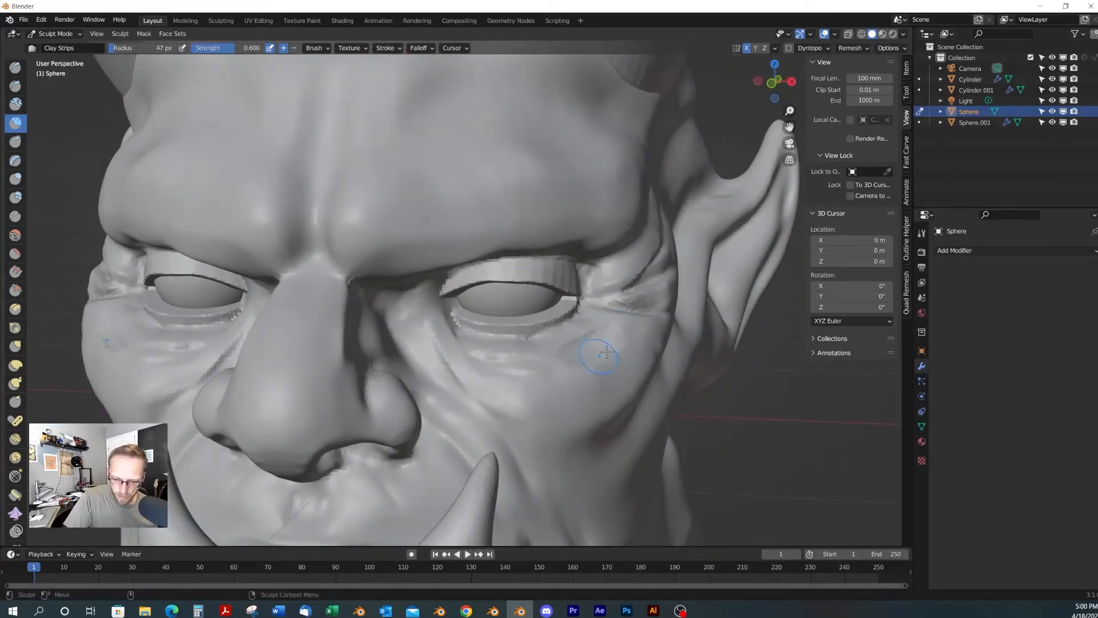
pyautogui.keyDown('alt'); pyautogui.moveTo(608, 375); pyautogui.dragTo(655, 375); pyautogui.keyUp('alt')
pyautogui.moveTo(624, 293)
pyautogui.keyDown('ctrl'); pyautogui.mouseDown()
pyautogui.moveTo(546, 400)
pyautogui.moveTo(578, 350)
pyautogui.moveTo(558, 327)
pyautogui.moveTo(563, 311)
pyautogui.mouseUp(); pyautogui.keyUp('ctrl')
pyautogui.moveTo(563, 311)
pyautogui.keyDown('alt'); pyautogui.mouseDown()
pyautogui.moveTo(643, 370)
pyautogui.moveTo(601, 367)
pyautogui.mouseUp(); pyautogui.keyUp('alt')
# Add long diagonal skin folds down the side of the cheek with Clay Strips and soften their upper ends
pyautogui.scroll(-3, 605, 365)
pyautogui.moveTo(604, 367); pyautogui.dragTo(557, 363, button='middle')
pyautogui.moveTo(528, 345); pyautogui.dragTo(501, 423)
pyautogui.moveTo(526, 372); pyautogui.dragTo(500, 454)
pyautogui.moveTo(509, 363); pyautogui.dragTo(477, 434)
pyautogui.moveTo(508, 368)
pyautogui.keyDown('shift'); pyautogui.mouseDown()
pyautogui.moveTo(537, 359)
pyautogui.moveTo(520, 395)
pyautogui.moveTo(542, 344)
pyautogui.moveTo(499, 353)
pyautogui.mouseUp(); pyautogui.keyUp('shift')
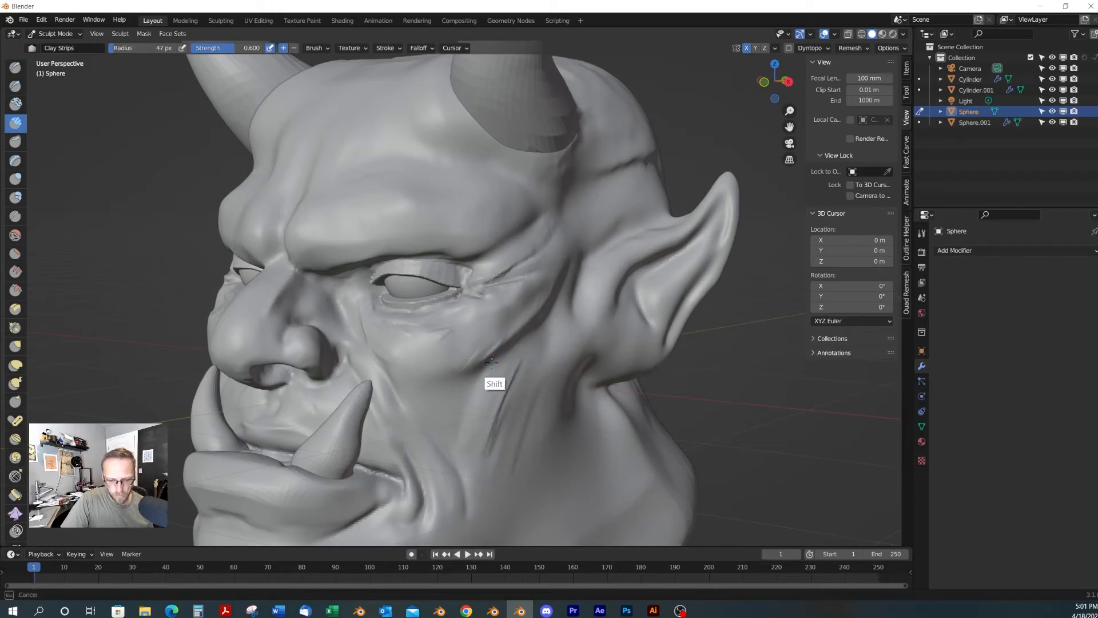
# Add Clay Strips folds running from the cheek and jaw down the side of the neck
pyautogui.moveTo(611, 465); pyautogui.dragTo(577, 444, button='middle')
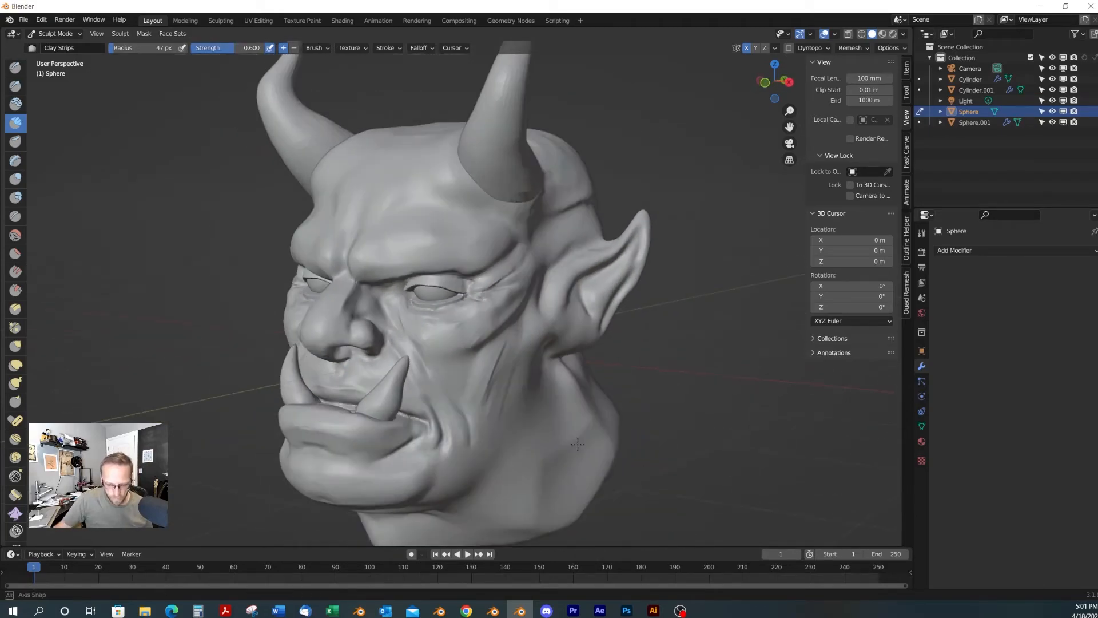
pyautogui.keyDown('alt'); pyautogui.moveTo(576, 444); pyautogui.dragTo(520, 436); pyautogui.keyUp('alt')
pyautogui.moveTo(506, 369); pyautogui.dragTo(434, 449)
pyautogui.moveTo(492, 358)
pyautogui.mouseDown()
pyautogui.moveTo(429, 449)
pyautogui.moveTo(423, 436)
pyautogui.mouseUp()
pyautogui.moveTo(435, 457)
pyautogui.keyDown('alt'); pyautogui.mouseDown()
pyautogui.moveTo(439, 428)
pyautogui.moveTo(449, 429)
pyautogui.mouseUp(); pyautogui.keyUp('alt')
pyautogui.moveTo(517, 383)
pyautogui.mouseDown()
pyautogui.moveTo(485, 503)
pyautogui.moveTo(455, 535)
pyautogui.mouseUp()
pyautogui.keyDown('alt'); pyautogui.moveTo(563, 441); pyautogui.dragTo(565, 463); pyautogui.keyUp('alt')
pyautogui.scroll(-3, 540, 435)
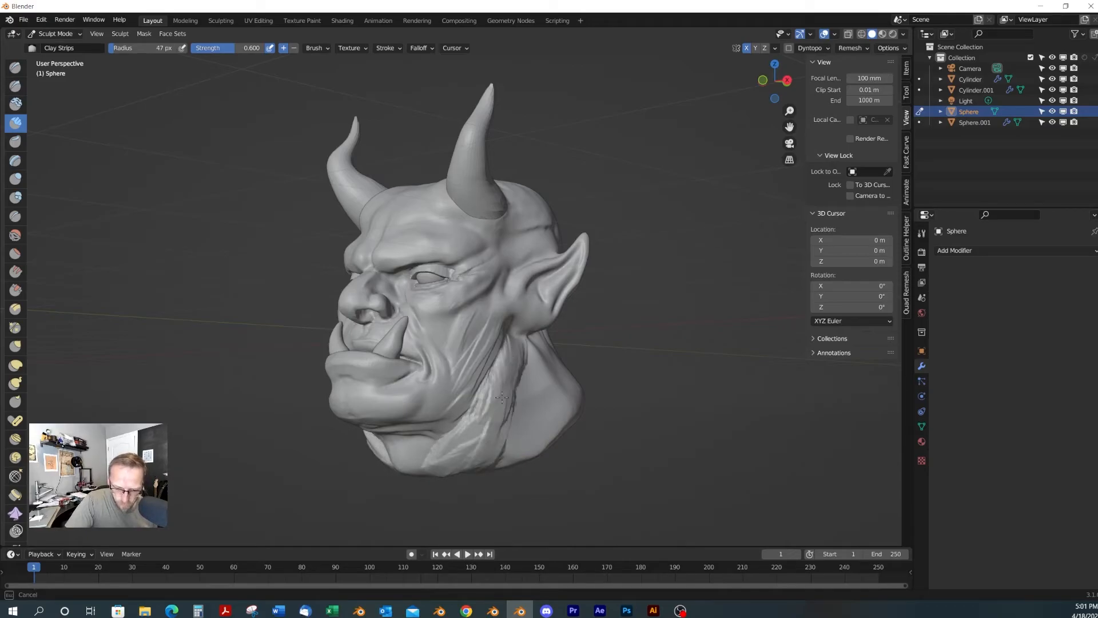
# Smooth the new jaw and neck strokes and carve between the folds to define the jawline
pyautogui.keyDown('alt'); pyautogui.moveTo(509, 424); pyautogui.dragTo(539, 427); pyautogui.keyUp('alt')
pyautogui.moveTo(539, 426); pyautogui.dragTo(462, 436, button='middle')
pyautogui.keyDown('alt'); pyautogui.moveTo(535, 422); pyautogui.dragTo(515, 420); pyautogui.keyUp('alt')
pyautogui.moveTo(515, 420)
pyautogui.keyDown('shift'); pyautogui.mouseDown()
pyautogui.moveTo(522, 354)
pyautogui.moveTo(489, 448)
pyautogui.mouseUp(); pyautogui.keyUp('shift')
pyautogui.moveTo(489, 447)
pyautogui.keyDown('alt'); pyautogui.mouseDown()
pyautogui.moveTo(478, 441)
pyautogui.moveTo(476, 407)
pyautogui.mouseUp(); pyautogui.keyUp('alt')
pyautogui.moveTo(476, 408)
pyautogui.keyDown('ctrl'); pyautogui.mouseDown()
pyautogui.moveTo(465, 434)
pyautogui.moveTo(424, 465)
pyautogui.moveTo(495, 467)
pyautogui.moveTo(466, 417)
pyautogui.mouseUp(); pyautogui.keyUp('ctrl')
pyautogui.moveTo(409, 442)
pyautogui.keyDown('alt'); pyautogui.mouseDown()
pyautogui.moveTo(437, 425)
pyautogui.moveTo(399, 437)
pyautogui.moveTo(436, 395)
pyautogui.moveTo(366, 409)
pyautogui.moveTo(432, 380)
pyautogui.mouseUp(); pyautogui.keyUp('alt')
pyautogui.moveTo(497, 360)
pyautogui.keyDown('alt'); pyautogui.mouseDown()
pyautogui.moveTo(472, 397)
pyautogui.moveTo(547, 397)
pyautogui.moveTo(509, 389)
pyautogui.mouseUp(); pyautogui.keyUp('alt')
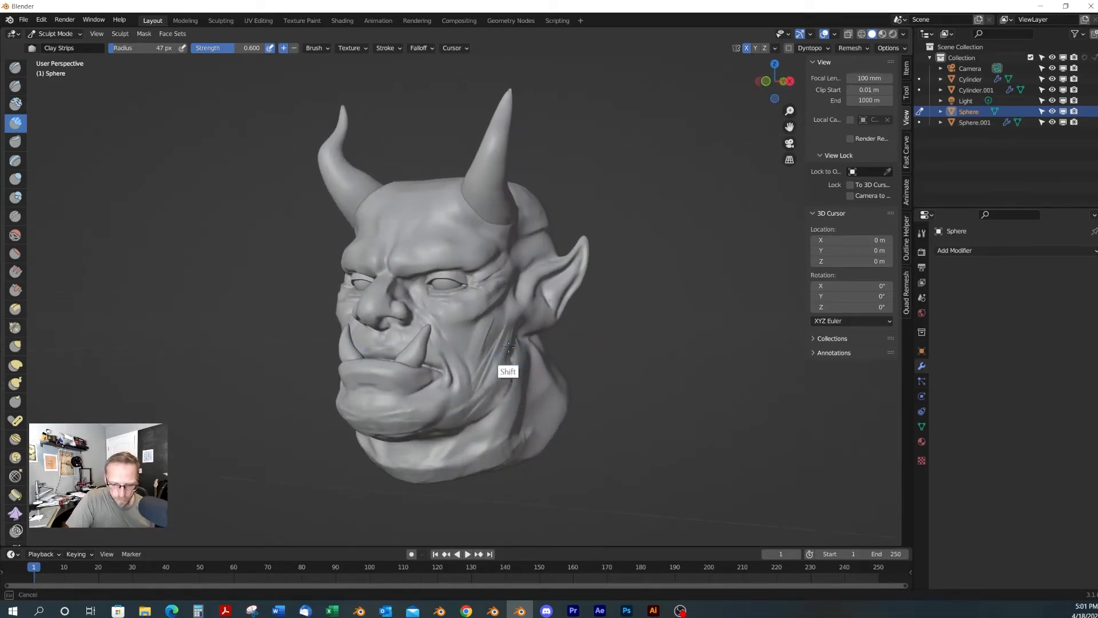
pyautogui.keyDown('alt'); pyautogui.moveTo(457, 425); pyautogui.dragTo(452, 389); pyautogui.keyUp('alt')
pyautogui.keyDown('shift'); pyautogui.moveTo(440, 399); pyautogui.dragTo(424, 397); pyautogui.keyUp('shift')
# Carve sharper creases into the inner ear with Draw Sharp at a 30 px radius
pyautogui.moveTo(543, 384)
pyautogui.keyDown('alt'); pyautogui.mouseDown()
pyautogui.moveTo(501, 409)
pyautogui.moveTo(474, 376)
pyautogui.moveTo(482, 385)
pyautogui.mouseUp(); pyautogui.keyUp('alt')
pyautogui.moveTo(561, 354)
pyautogui.keyDown('ctrl'); pyautogui.keyDown('alt'); pyautogui.mouseDown()
pyautogui.moveTo(526, 330)
pyautogui.moveTo(544, 298)
pyautogui.moveTo(559, 342)
pyautogui.mouseUp(); pyautogui.keyUp('alt'); pyautogui.keyUp('ctrl')
pyautogui.hotkey('shift', 'x')
pyautogui.press('f')
pyautogui.click(557, 291)
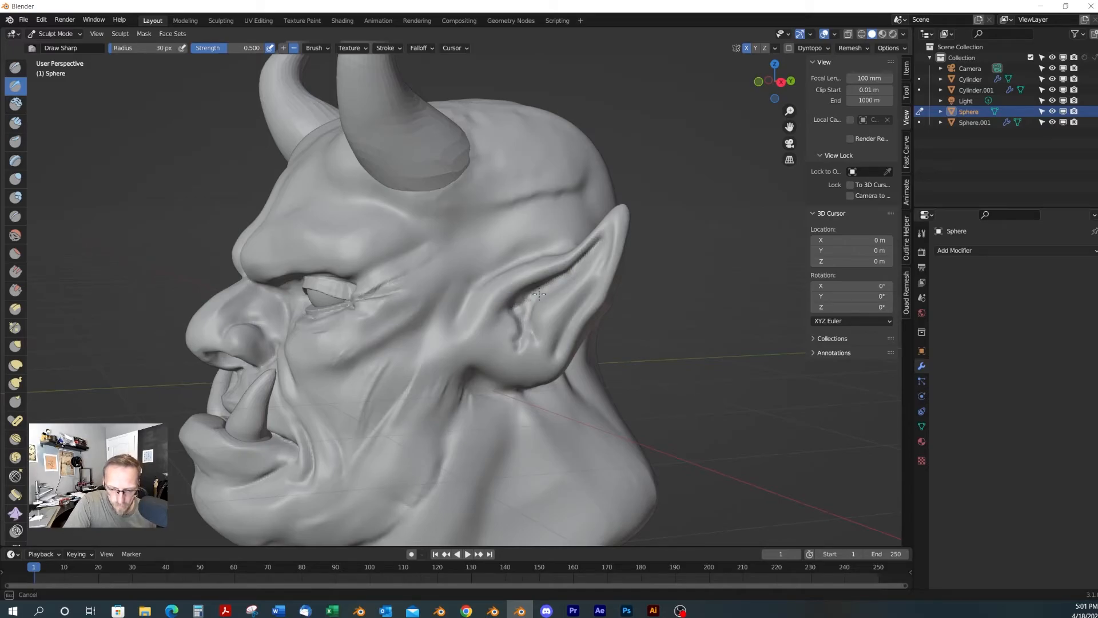
pyautogui.moveTo(553, 315)
pyautogui.keyDown('alt'); pyautogui.mouseDown()
pyautogui.moveTo(488, 301)
pyautogui.moveTo(482, 360)
pyautogui.moveTo(471, 309)
pyautogui.mouseUp(); pyautogui.keyUp('alt')
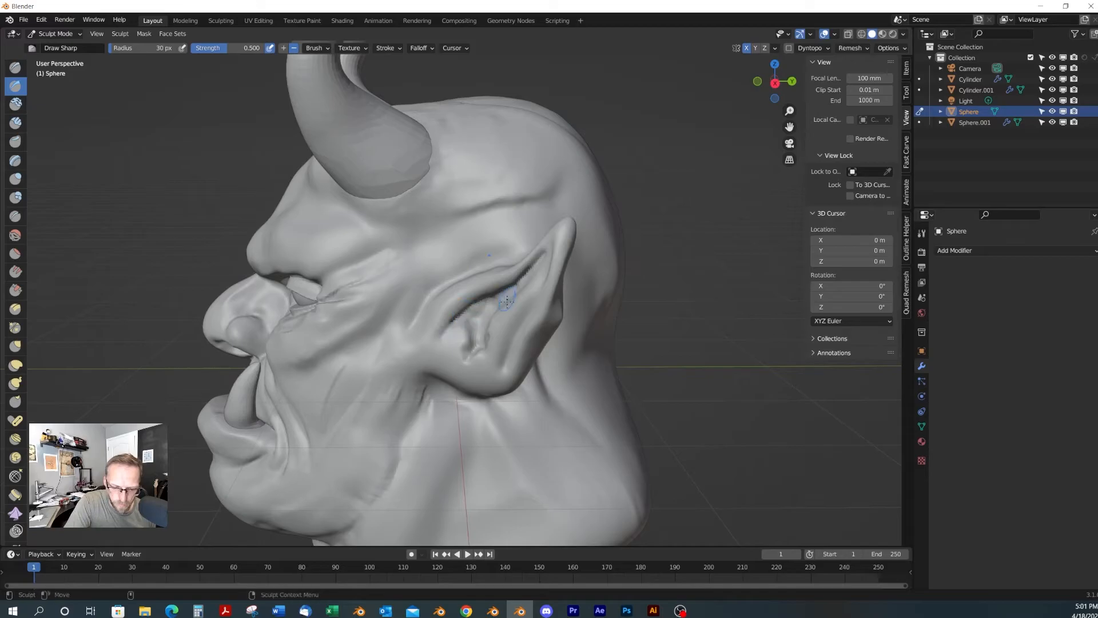
# Carve creases below and behind the ear where it joins the head with Draw Sharp, softening the strokes
pyautogui.moveTo(440, 368); pyautogui.dragTo(434, 345, button='middle')
pyautogui.moveTo(470, 382)
pyautogui.mouseDown()
pyautogui.moveTo(511, 410)
pyautogui.moveTo(521, 394)
pyautogui.mouseUp()
pyautogui.moveTo(523, 389); pyautogui.dragTo(471, 373, button='middle')
pyautogui.moveTo(460, 372)
pyautogui.mouseDown()
pyautogui.moveTo(473, 314)
pyautogui.moveTo(472, 336)
pyautogui.mouseUp()
pyautogui.moveTo(472, 336); pyautogui.dragTo(417, 355, button='middle')
pyautogui.keyDown('shift'); pyautogui.moveTo(434, 275); pyautogui.dragTo(424, 386); pyautogui.keyUp('shift')
pyautogui.keyDown('alt'); pyautogui.moveTo(423, 395); pyautogui.dragTo(423, 369); pyautogui.keyUp('alt')
pyautogui.keyDown('shift'); pyautogui.moveTo(402, 283); pyautogui.dragTo(410, 318); pyautogui.keyUp('shift')
pyautogui.moveTo(399, 252); pyautogui.dragTo(395, 337)
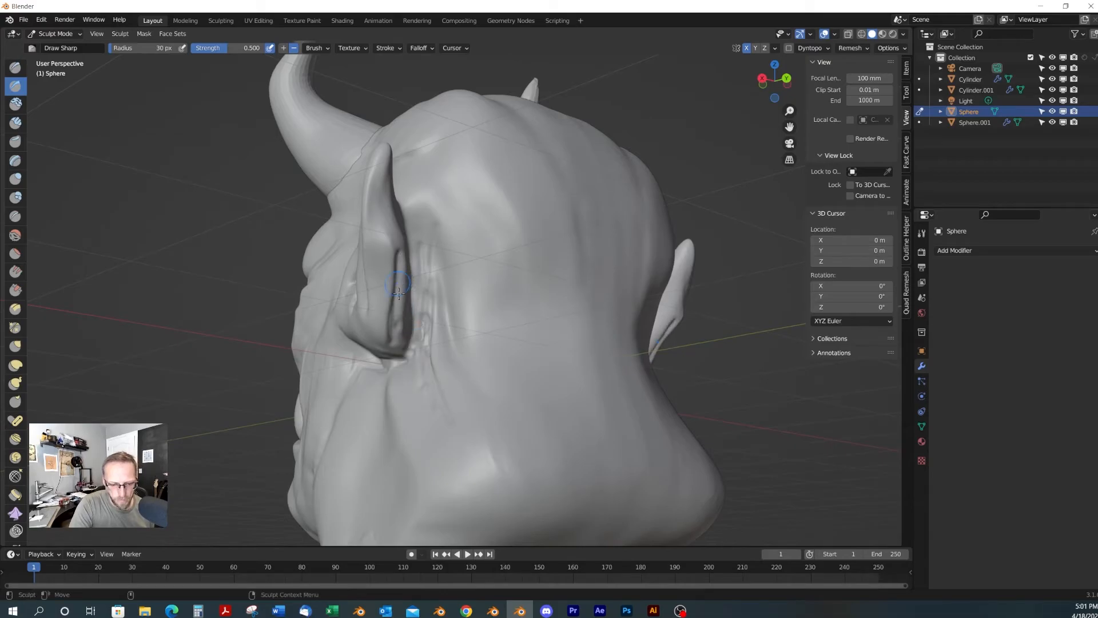
# Refine the back of the ear with Draw Sharp and smoothing, and flatten its surface with Scrape/Peaks
pyautogui.moveTo(399, 294); pyautogui.dragTo(372, 299, button='middle')
pyautogui.moveTo(366, 294)
pyautogui.mouseDown()
pyautogui.moveTo(372, 337)
pyautogui.moveTo(373, 314)
pyautogui.mouseUp()
pyautogui.moveTo(395, 323); pyautogui.dragTo(377, 326, button='middle')
pyautogui.moveTo(358, 335)
pyautogui.keyDown('shift'); pyautogui.mouseDown()
pyautogui.moveTo(340, 282)
pyautogui.moveTo(351, 306)
pyautogui.moveTo(371, 307)
pyautogui.moveTo(339, 269)
pyautogui.moveTo(350, 300)
pyautogui.mouseUp(); pyautogui.keyUp('shift')
pyautogui.moveTo(350, 300); pyautogui.dragTo(385, 311, button='middle')
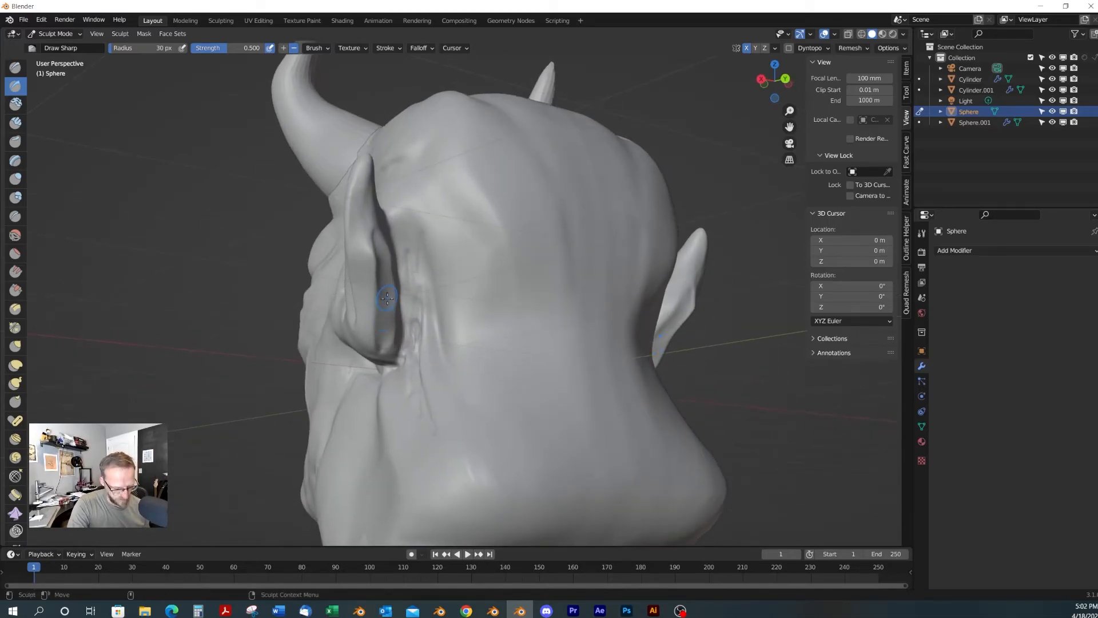
pyautogui.hotkey('shift', 't')
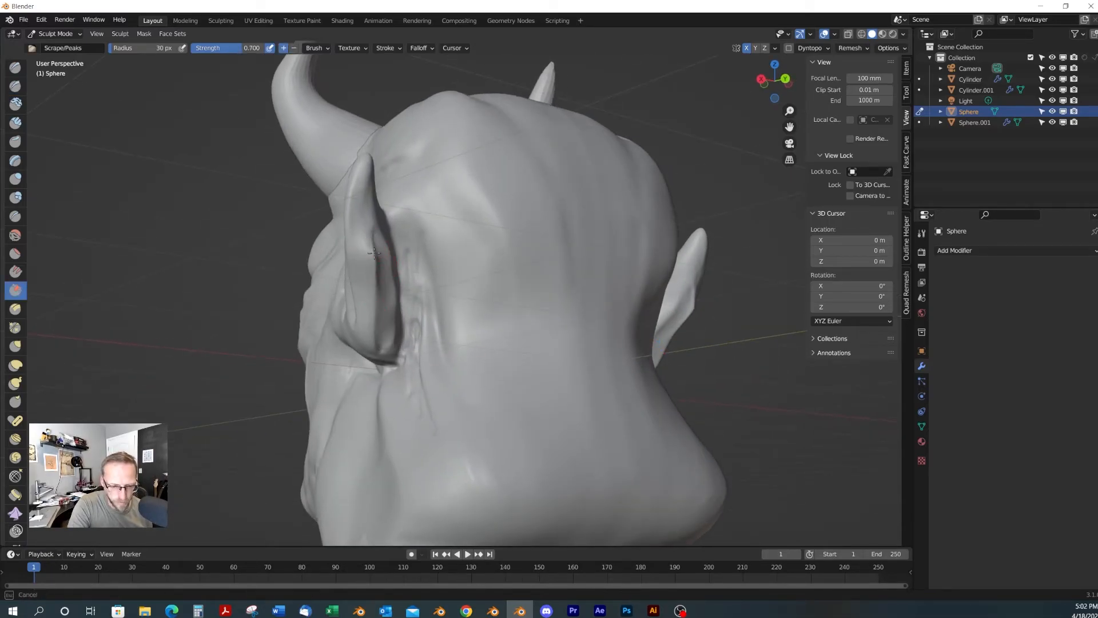
pyautogui.moveTo(389, 282)
pyautogui.mouseDown(button='middle')
pyautogui.moveTo(449, 343)
pyautogui.moveTo(507, 375)
pyautogui.moveTo(522, 351)
pyautogui.mouseUp(button='middle')
pyautogui.moveTo(527, 282)
pyautogui.mouseDown(button='middle')
pyautogui.moveTo(534, 343)
pyautogui.moveTo(572, 314)
pyautogui.mouseUp(button='middle')
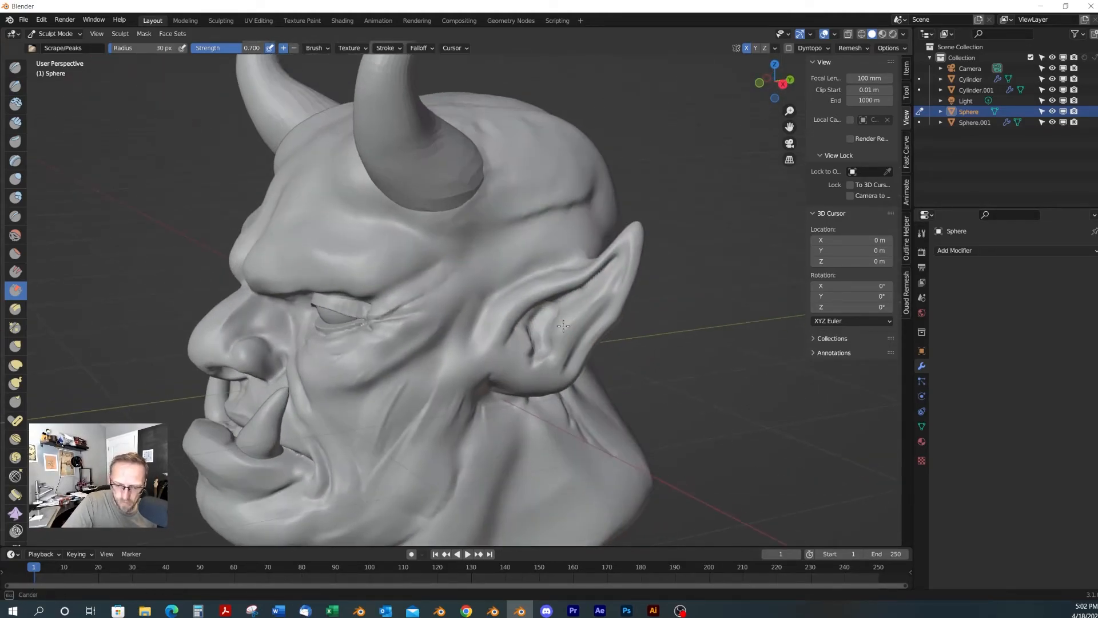
# Shape the inner ear folds and hollows with Clay Strips at a 30 px radius
pyautogui.press('c')
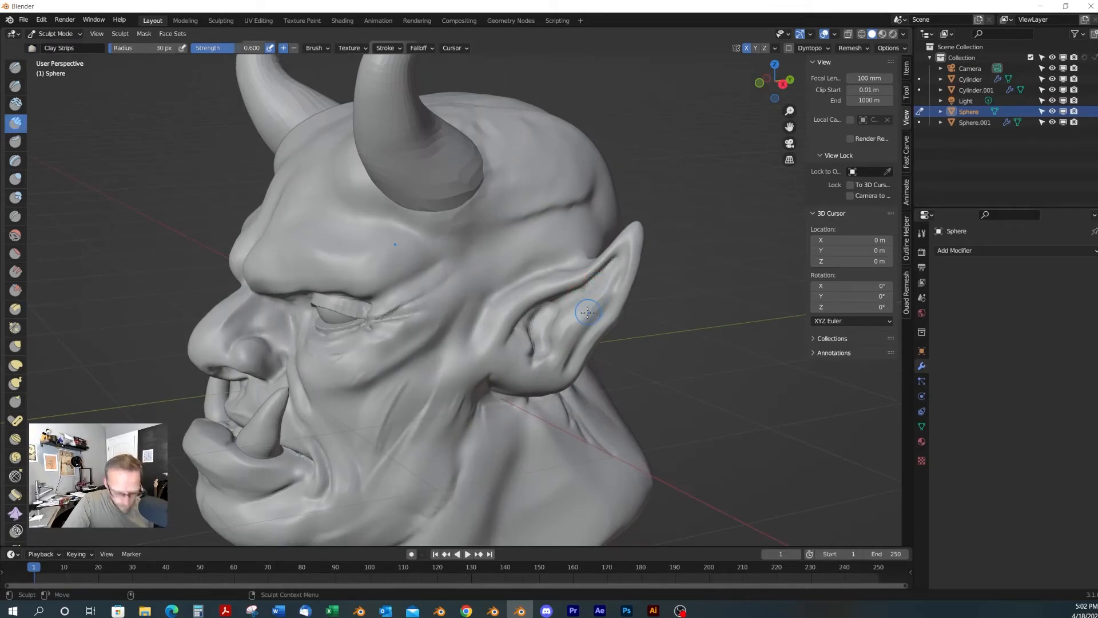
pyautogui.moveTo(574, 327)
pyautogui.keyDown('ctrl'); pyautogui.mouseDown()
pyautogui.moveTo(555, 336)
pyautogui.moveTo(592, 297)
pyautogui.moveTo(564, 343)
pyautogui.moveTo(584, 329)
pyautogui.mouseUp(); pyautogui.keyUp('ctrl')
pyautogui.moveTo(584, 329); pyautogui.dragTo(549, 341, button='middle')
pyautogui.keyDown('alt'); pyautogui.moveTo(533, 353); pyautogui.dragTo(494, 350); pyautogui.keyUp('alt')
pyautogui.keyDown('alt'); pyautogui.moveTo(552, 326); pyautogui.dragTo(582, 299); pyautogui.keyUp('alt')
pyautogui.moveTo(582, 299); pyautogui.dragTo(562, 303, button='middle')
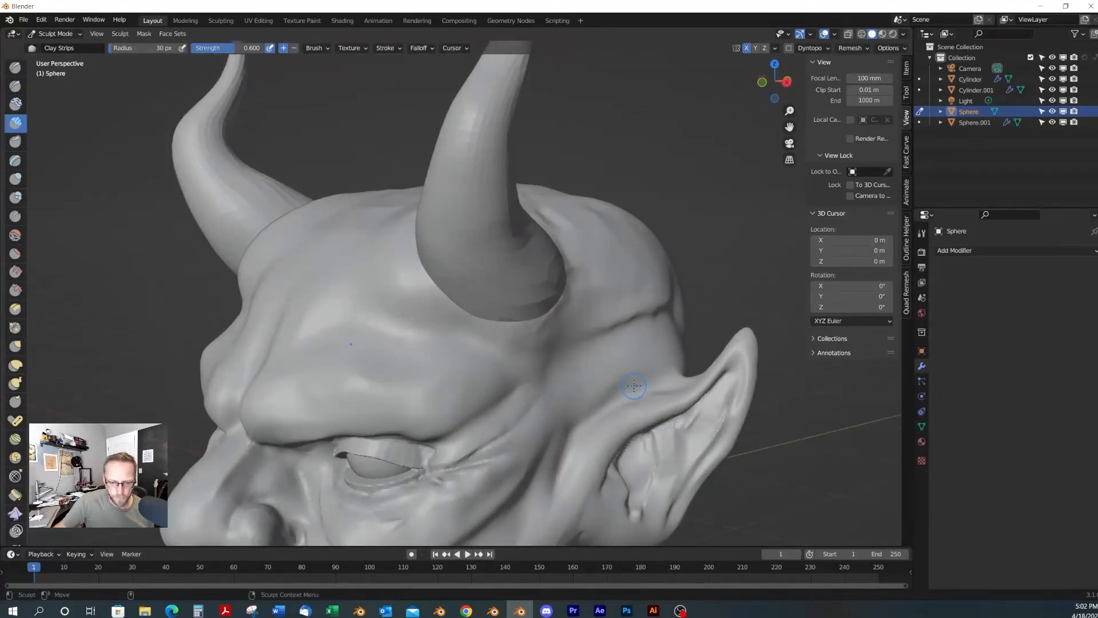
# Build up a rim of skin around the horn bases with Clay Strips
pyautogui.moveTo(569, 269)
pyautogui.keyDown('alt'); pyautogui.mouseDown()
pyautogui.moveTo(558, 318)
pyautogui.moveTo(579, 290)
pyautogui.moveTo(524, 274)
pyautogui.moveTo(527, 289)
pyautogui.mouseUp(); pyautogui.keyUp('alt')
pyautogui.moveTo(527, 290)
pyautogui.mouseDown(button='middle')
pyautogui.moveTo(566, 296)
pyautogui.moveTo(633, 248)
pyautogui.mouseUp(button='middle')
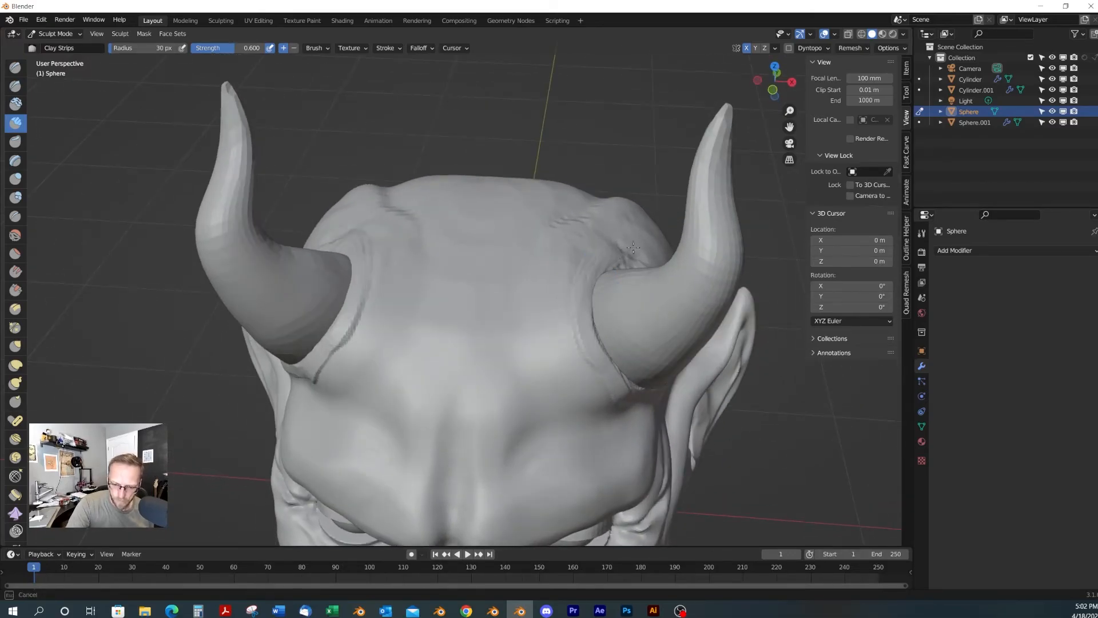
pyautogui.moveTo(598, 266)
pyautogui.mouseDown()
pyautogui.moveTo(599, 351)
pyautogui.moveTo(591, 304)
pyautogui.moveTo(565, 360)
pyautogui.mouseUp()
pyautogui.moveTo(565, 360)
pyautogui.mouseDown(button='middle')
pyautogui.moveTo(571, 377)
pyautogui.moveTo(480, 312)
pyautogui.mouseUp(button='middle')
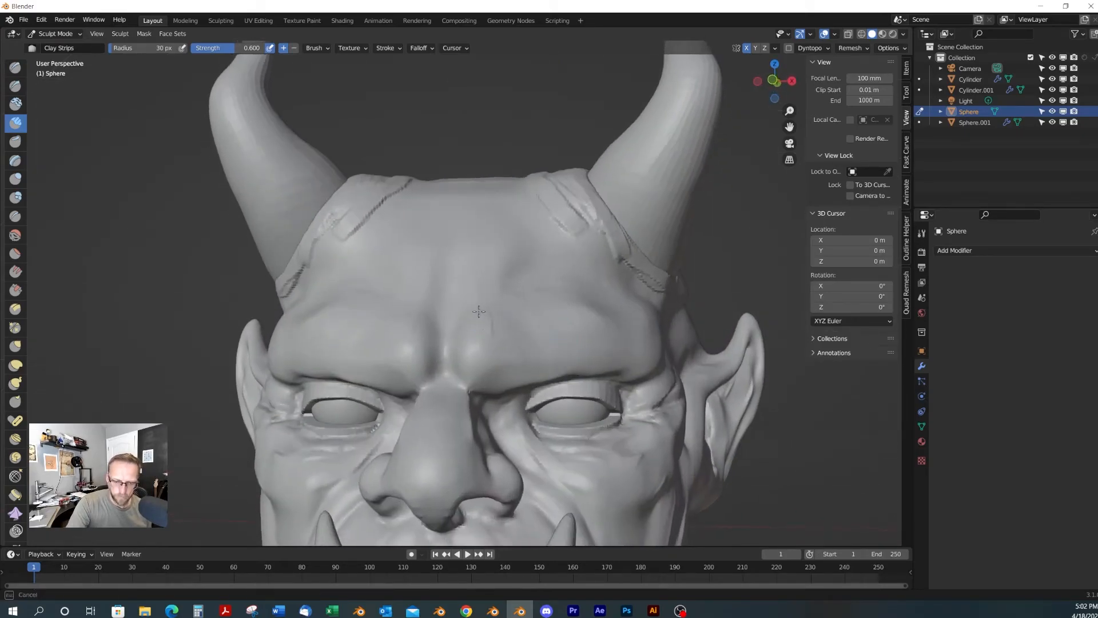
# Add vertical frown furrows on the forehead, fuller inner brows and nose bridge folds with Clay Strips
pyautogui.moveTo(466, 364); pyautogui.dragTo(519, 364)
pyautogui.moveTo(471, 313)
pyautogui.mouseDown()
pyautogui.moveTo(480, 286)
pyautogui.moveTo(486, 386)
pyautogui.moveTo(465, 405)
pyautogui.mouseUp()
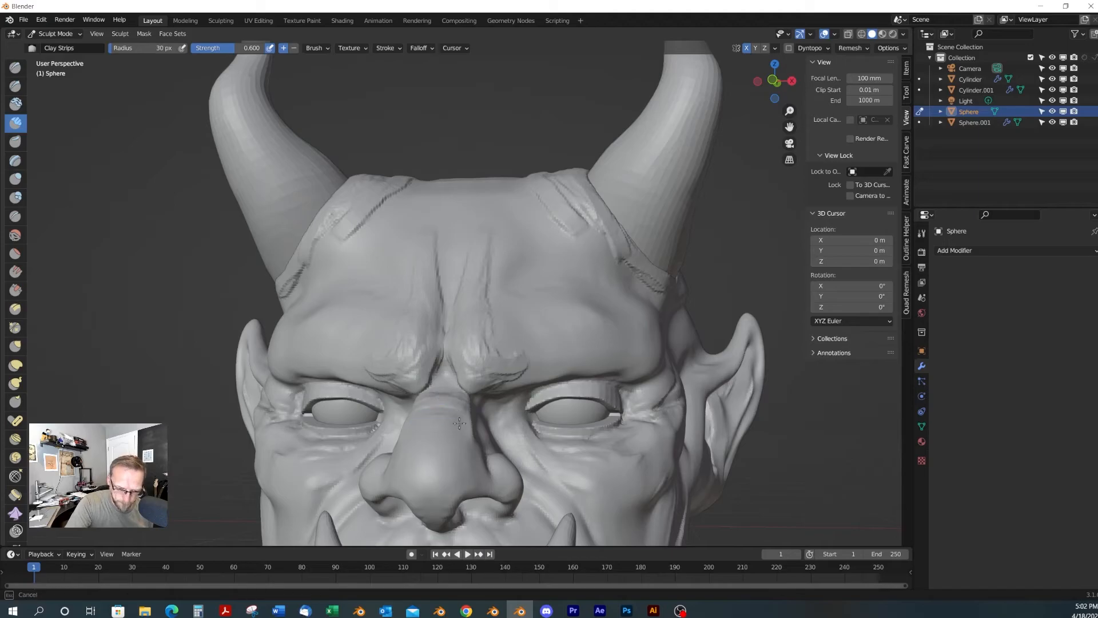
pyautogui.moveTo(486, 467); pyautogui.dragTo(626, 430, button='middle')
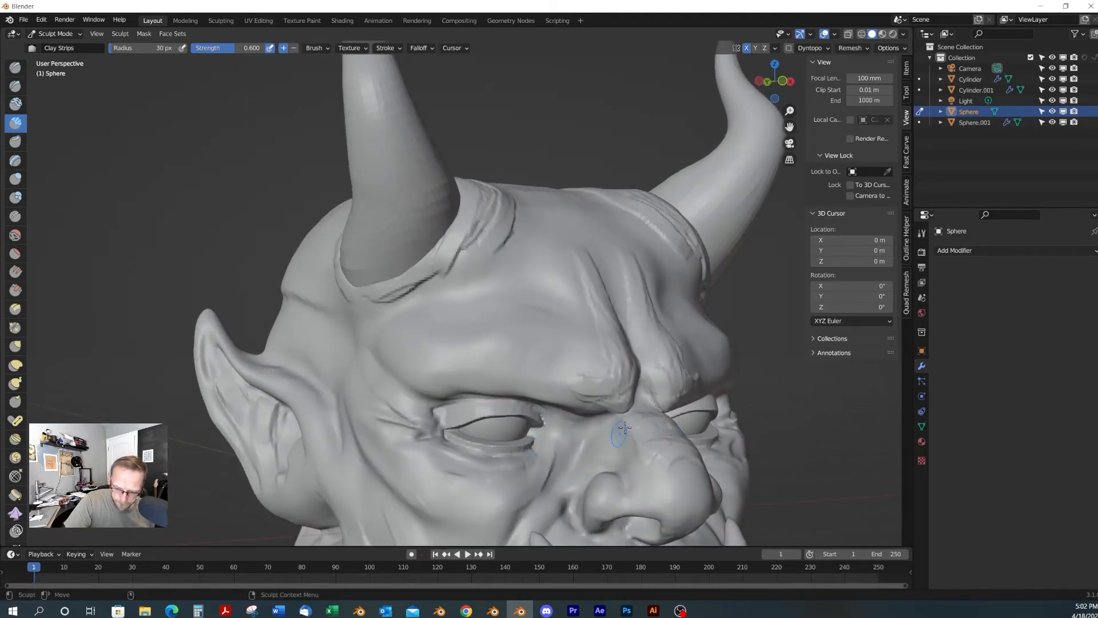
pyautogui.moveTo(669, 461); pyautogui.dragTo(558, 424, button='middle')
pyautogui.moveTo(558, 424)
pyautogui.keyDown('alt'); pyautogui.mouseDown()
pyautogui.moveTo(593, 412)
pyautogui.moveTo(620, 449)
pyautogui.moveTo(640, 432)
pyautogui.mouseUp(); pyautogui.keyUp('alt')
# Carve wrinkles across the nose bridge and toward the inner eye corners with Draw Sharp at a 27 px radius
pyautogui.press('2')
pyautogui.press('f')
pyautogui.click(641, 427)
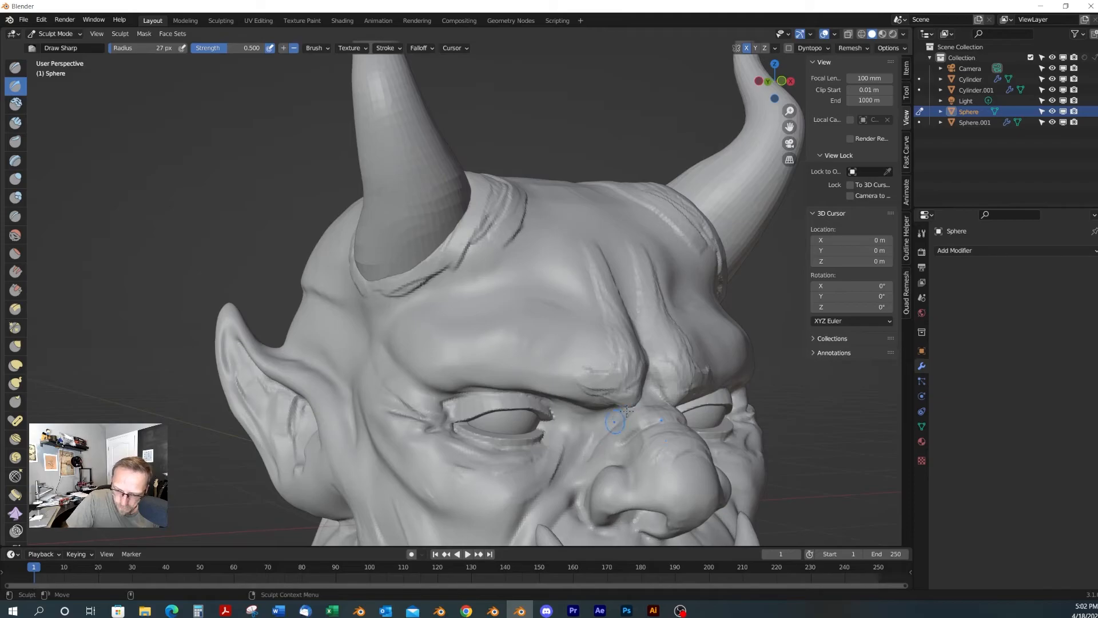
pyautogui.keyDown('alt'); pyautogui.moveTo(693, 422); pyautogui.dragTo(667, 466); pyautogui.keyUp('alt')
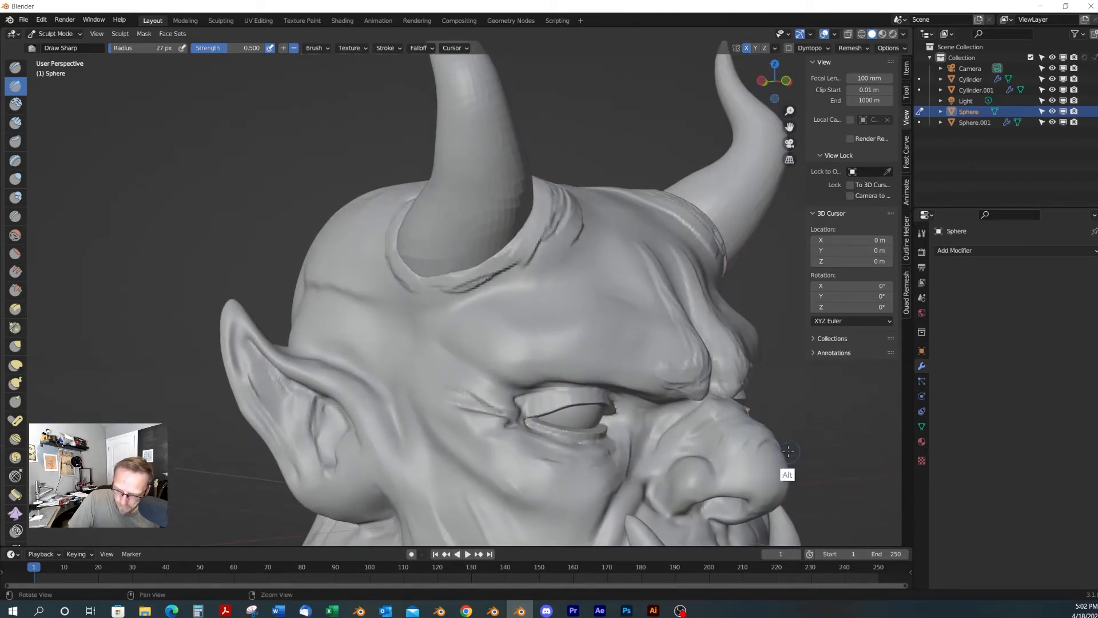
pyautogui.keyDown('alt'); pyautogui.moveTo(784, 471); pyautogui.dragTo(713, 489); pyautogui.keyUp('alt')
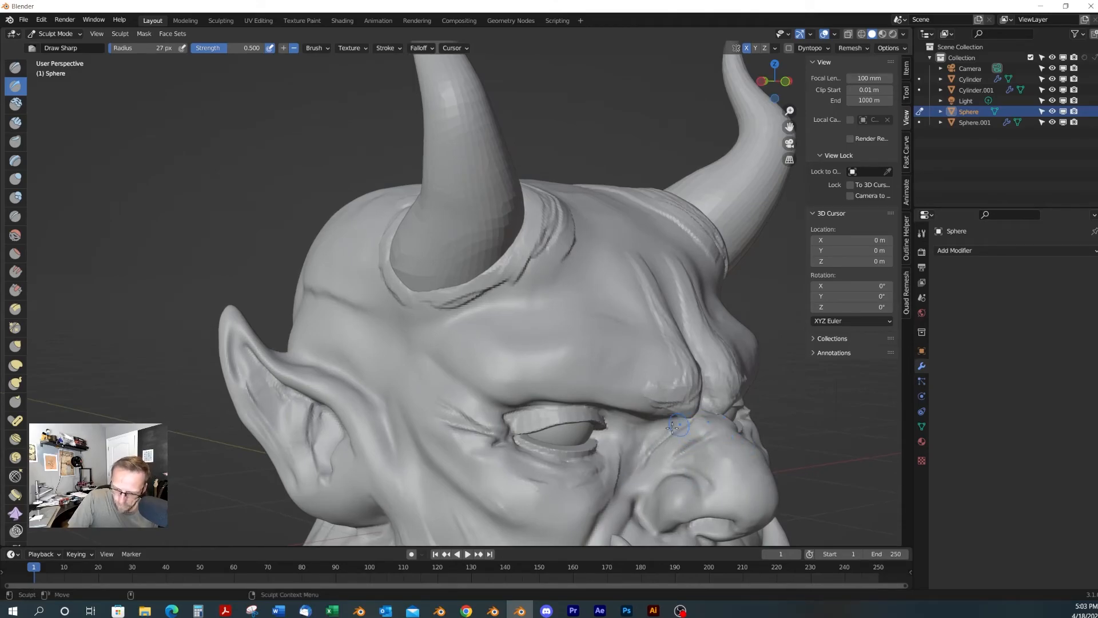
pyautogui.keyDown('alt'); pyautogui.moveTo(641, 446); pyautogui.dragTo(563, 413); pyautogui.keyUp('alt')
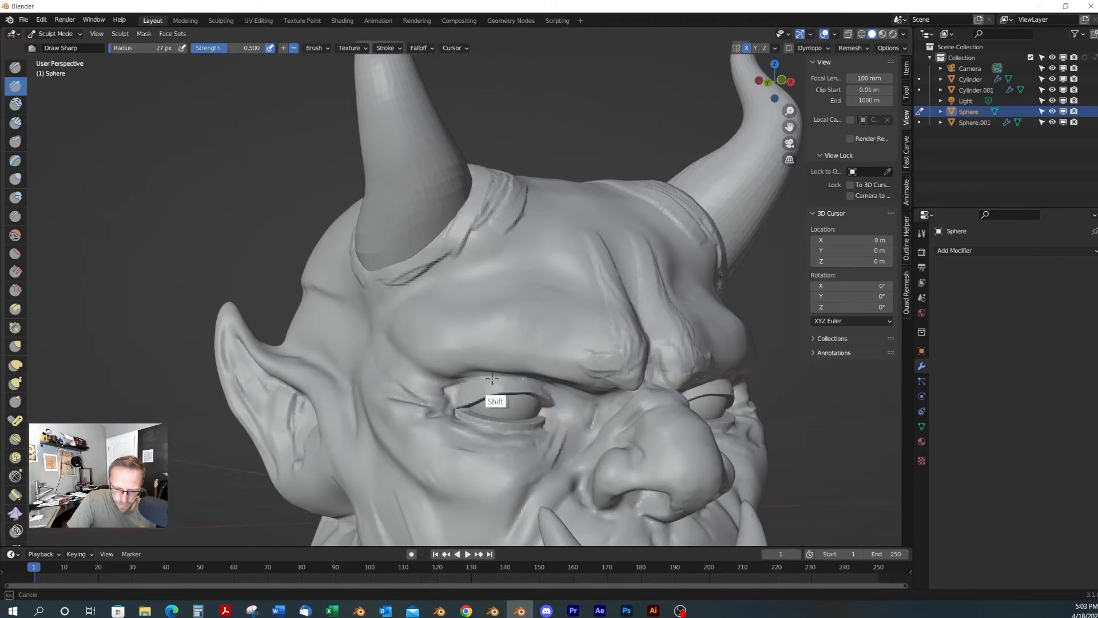
# Smooth the upper eyelid, then carve and soften wrinkles along the brow, forehead furrows and horn bases with Draw Sharp
pyautogui.keyDown('shift'); pyautogui.moveTo(494, 379); pyautogui.dragTo(461, 395); pyautogui.keyUp('shift')
pyautogui.moveTo(557, 387)
pyautogui.mouseDown(button='middle')
pyautogui.moveTo(458, 368)
pyautogui.moveTo(442, 355)
pyautogui.mouseUp(button='middle')
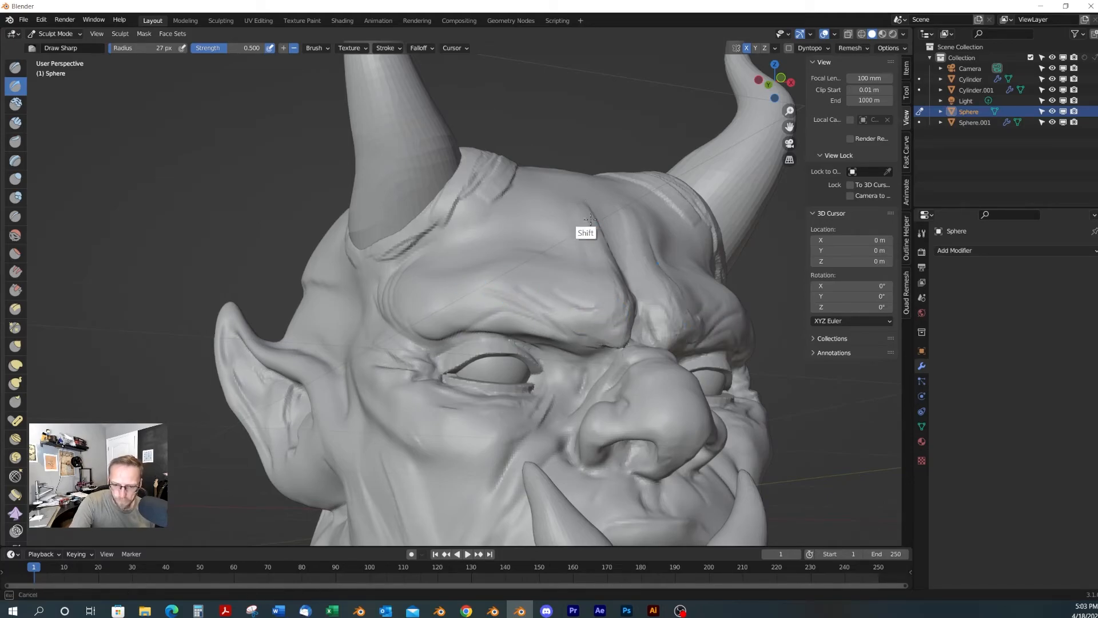
pyautogui.moveTo(663, 282)
pyautogui.keyDown('alt'); pyautogui.mouseDown(button='middle')
pyautogui.moveTo(572, 228)
pyautogui.moveTo(580, 220)
pyautogui.moveTo(645, 304)
pyautogui.moveTo(498, 268)
pyautogui.moveTo(512, 237)
pyautogui.moveTo(515, 284)
pyautogui.moveTo(568, 246)
pyautogui.moveTo(629, 228)
pyautogui.moveTo(572, 191)
pyautogui.moveTo(635, 261)
pyautogui.moveTo(566, 257)
pyautogui.mouseUp(button='middle'); pyautogui.keyUp('alt')
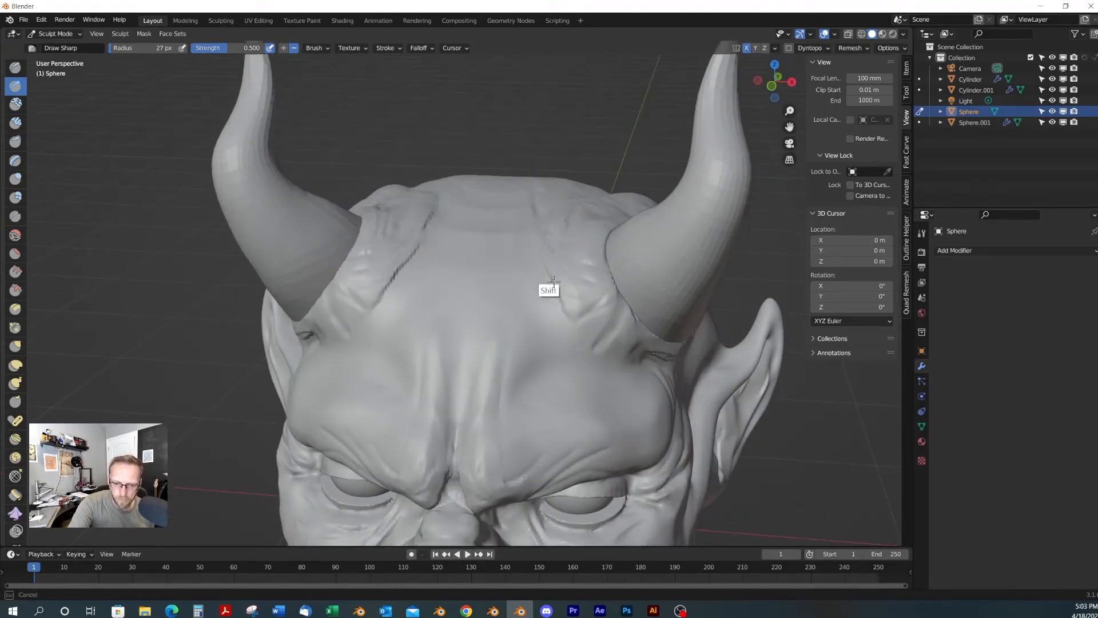
# Flatten and blend the skin rim around the horn bases with Scrape/Peaks at a 71 px radius
pyautogui.hotkey('shift', 't')
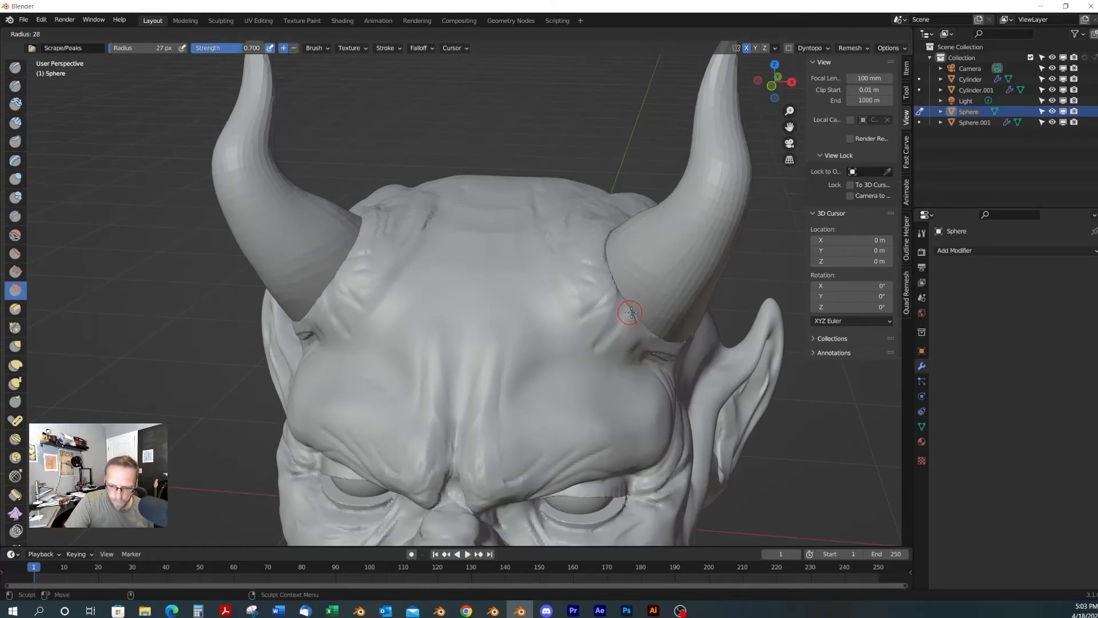
pyautogui.keyDown('alt'); pyautogui.moveTo(625, 306); pyautogui.dragTo(641, 325, button='middle'); pyautogui.keyUp('alt')
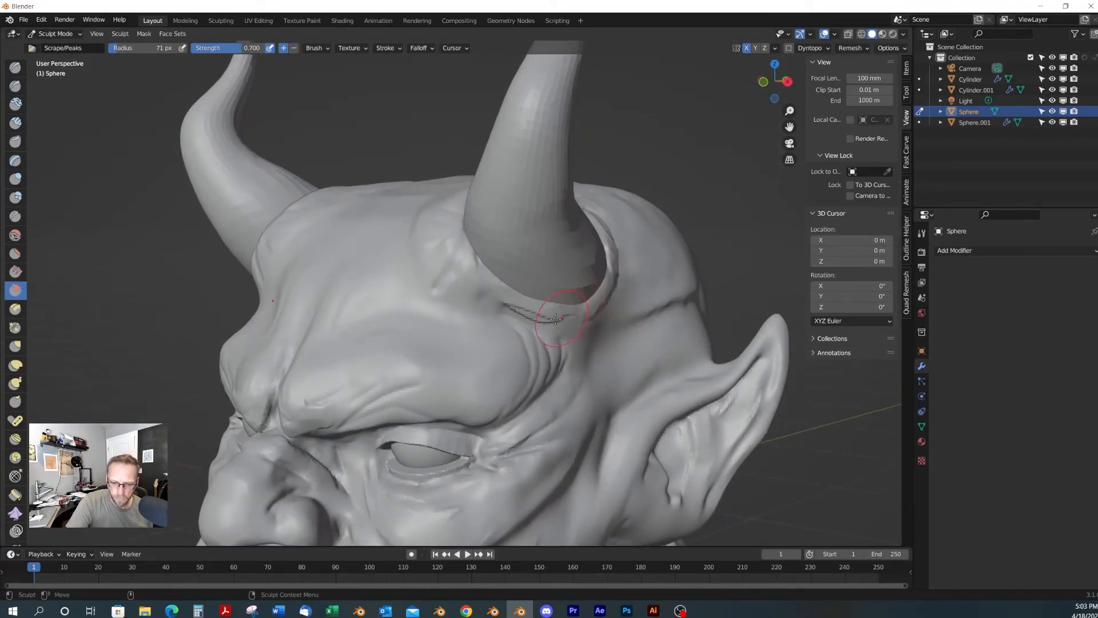
pyautogui.keyDown('alt'); pyautogui.moveTo(549, 334); pyautogui.dragTo(604, 333, button='middle'); pyautogui.keyUp('alt')
pyautogui.keyDown('alt'); pyautogui.moveTo(604, 333); pyautogui.dragTo(523, 318); pyautogui.keyUp('alt')
pyautogui.moveTo(457, 332)
pyautogui.keyDown('shift'); pyautogui.mouseDown()
pyautogui.moveTo(417, 258)
pyautogui.moveTo(470, 240)
pyautogui.moveTo(492, 251)
pyautogui.mouseUp(); pyautogui.keyUp('shift')
pyautogui.moveTo(614, 358); pyautogui.dragTo(486, 409)
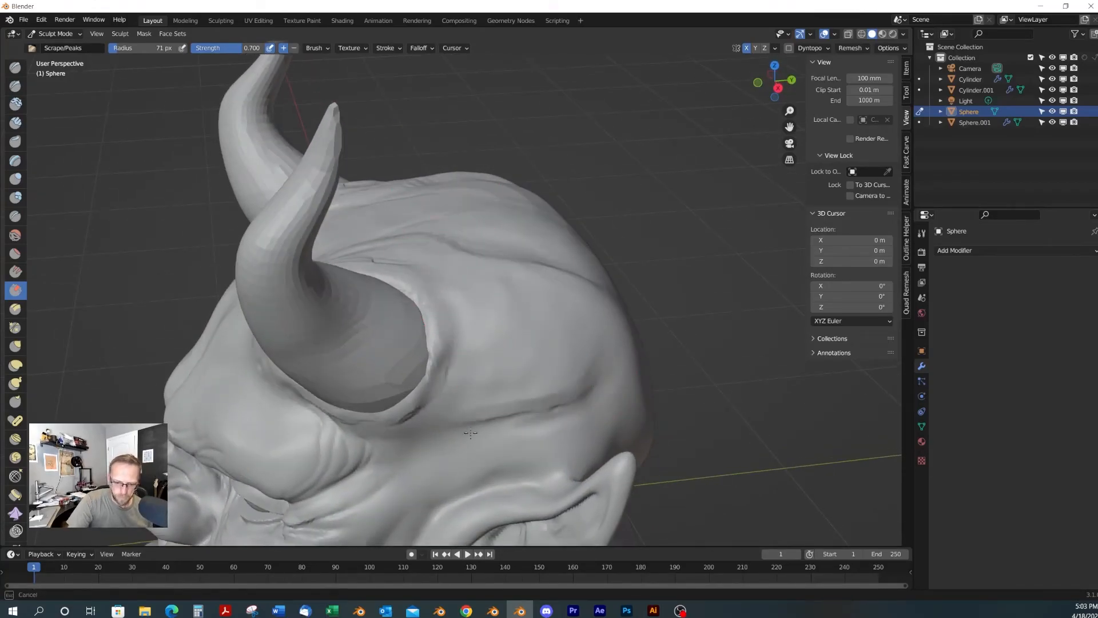
# Scrape and smooth the surface of the back of the head and neck behind the ear
pyautogui.scroll(-4, 569, 416)
pyautogui.moveTo(568, 417)
pyautogui.mouseDown(button='middle')
pyautogui.moveTo(663, 385)
pyautogui.moveTo(612, 393)
pyautogui.mouseUp(button='middle')
pyautogui.moveTo(458, 306); pyautogui.dragTo(498, 319, button='middle')
pyautogui.moveTo(502, 257)
pyautogui.mouseDown(button='middle')
pyautogui.moveTo(491, 306)
pyautogui.moveTo(576, 304)
pyautogui.moveTo(471, 344)
pyautogui.mouseUp(button='middle')
pyautogui.moveTo(519, 425); pyautogui.dragTo(500, 392, button='middle')
pyautogui.moveTo(467, 438); pyautogui.dragTo(455, 454)
pyautogui.keyDown('alt'); pyautogui.moveTo(517, 448); pyautogui.dragTo(522, 465); pyautogui.keyUp('alt')
pyautogui.keyDown('shift'); pyautogui.moveTo(464, 389); pyautogui.dragTo(461, 381); pyautogui.keyUp('shift')
pyautogui.moveTo(487, 422); pyautogui.dragTo(484, 404, button='middle')
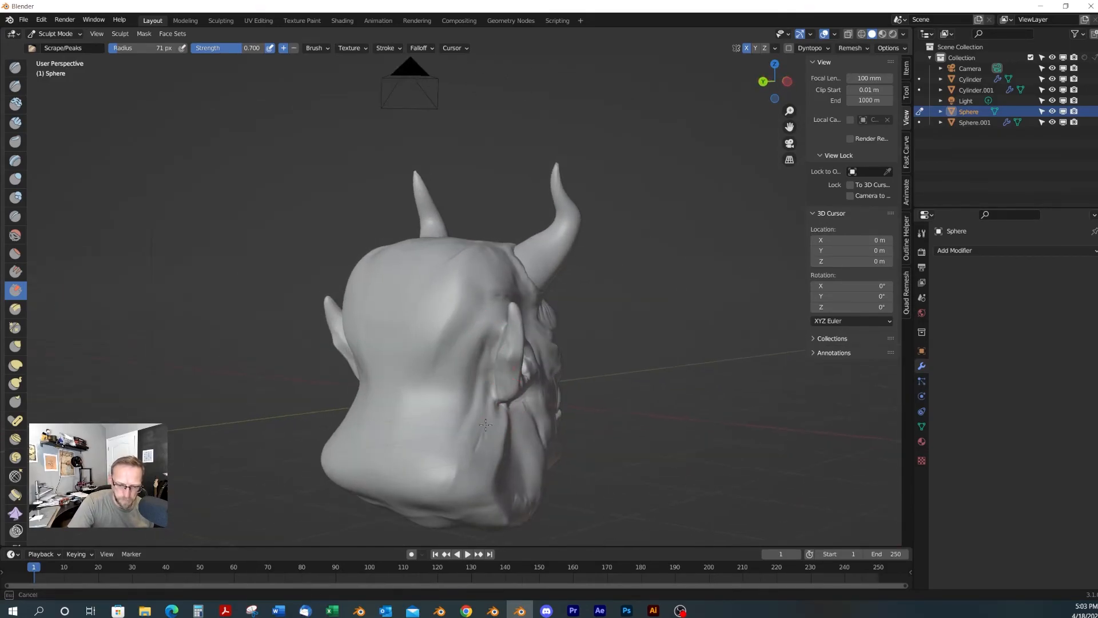
# Scrape and smooth the skin below the ear and down the side of the neck with a 33 px radius
pyautogui.moveTo(466, 451)
pyautogui.mouseDown(button='middle')
pyautogui.moveTo(583, 490)
pyautogui.moveTo(488, 458)
pyautogui.moveTo(451, 419)
pyautogui.mouseUp(button='middle')
pyautogui.moveTo(451, 419)
pyautogui.keyDown('alt'); pyautogui.mouseDown()
pyautogui.moveTo(487, 409)
pyautogui.moveTo(501, 368)
pyautogui.mouseUp(); pyautogui.keyUp('alt')
pyautogui.press('f')
pyautogui.click(511, 395)
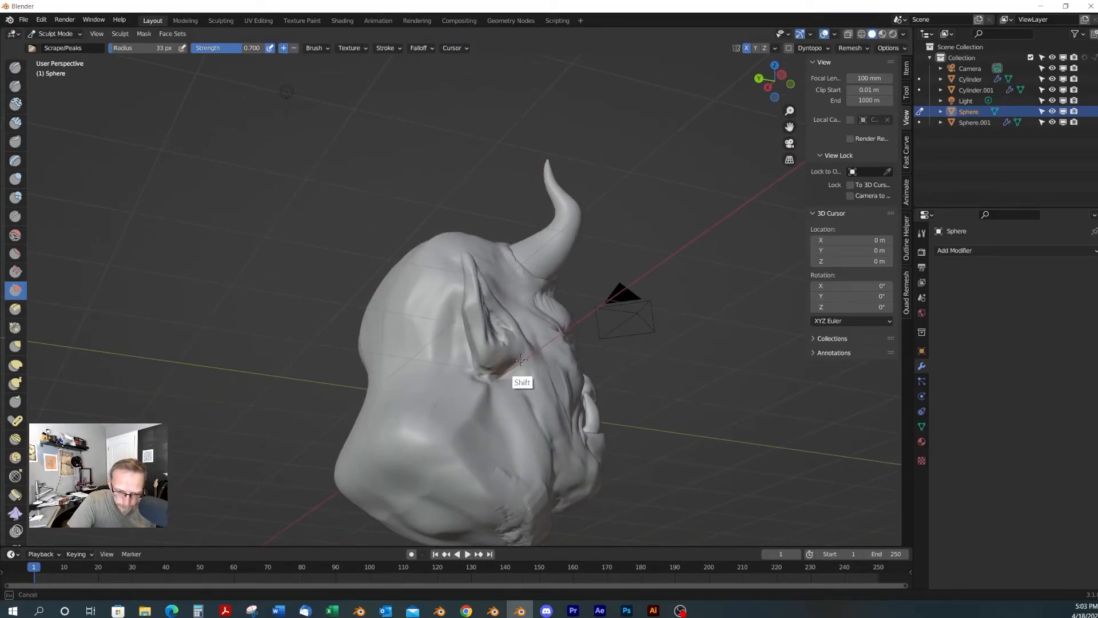
pyautogui.keyDown('alt'); pyautogui.moveTo(457, 445); pyautogui.dragTo(536, 443); pyautogui.keyUp('alt')
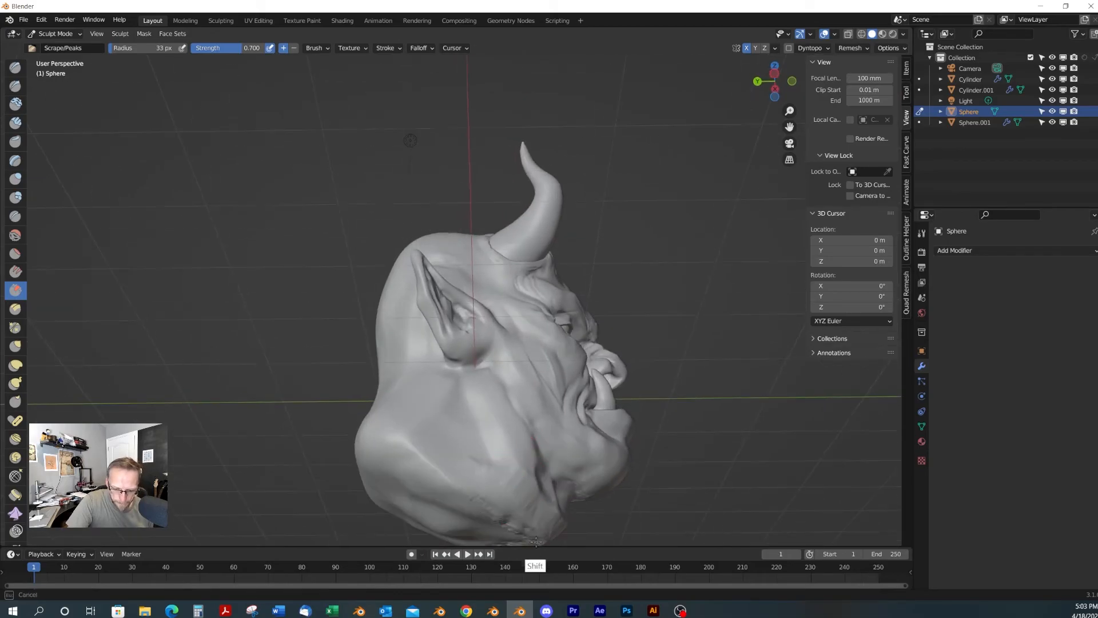
pyautogui.moveTo(534, 492)
pyautogui.keyDown('alt'); pyautogui.mouseDown()
pyautogui.moveTo(604, 474)
pyautogui.moveTo(497, 488)
pyautogui.moveTo(468, 479)
pyautogui.mouseUp(); pyautogui.keyUp('alt')
pyautogui.moveTo(562, 451)
pyautogui.keyDown('alt'); pyautogui.mouseDown()
pyautogui.moveTo(535, 448)
pyautogui.moveTo(537, 432)
pyautogui.mouseUp(); pyautogui.keyUp('alt')
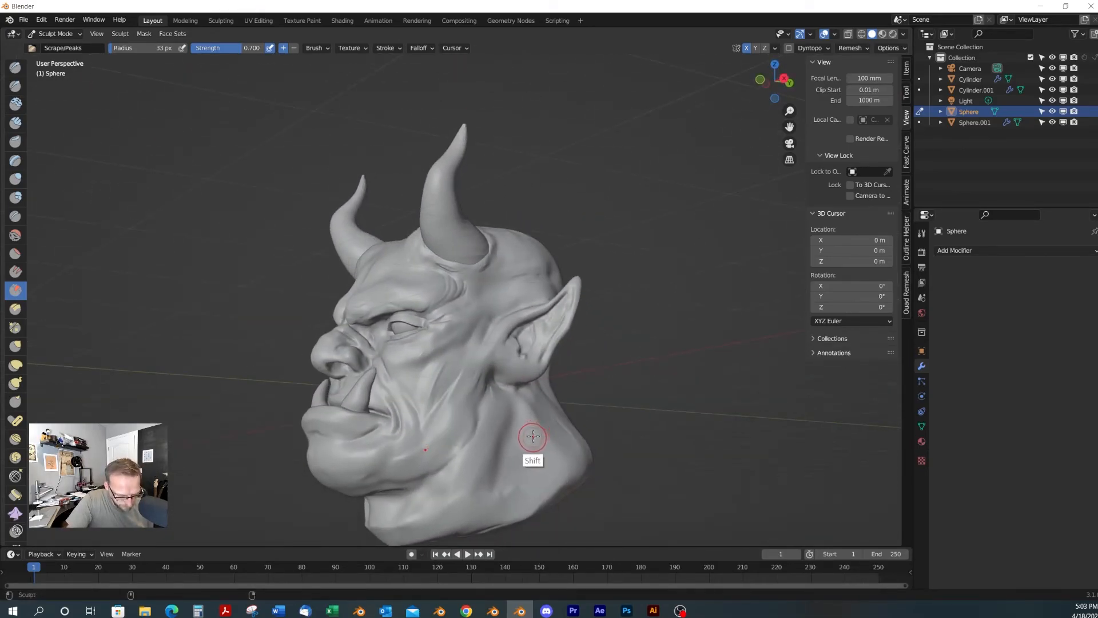
# Carve deep creases along the jawline and neck tendon with Draw Sharp, and smooth the underside of the neck
pyautogui.hotkey('shift', '2')
pyautogui.moveTo(432, 472); pyautogui.dragTo(500, 472)
pyautogui.moveTo(505, 388); pyautogui.dragTo(509, 384)
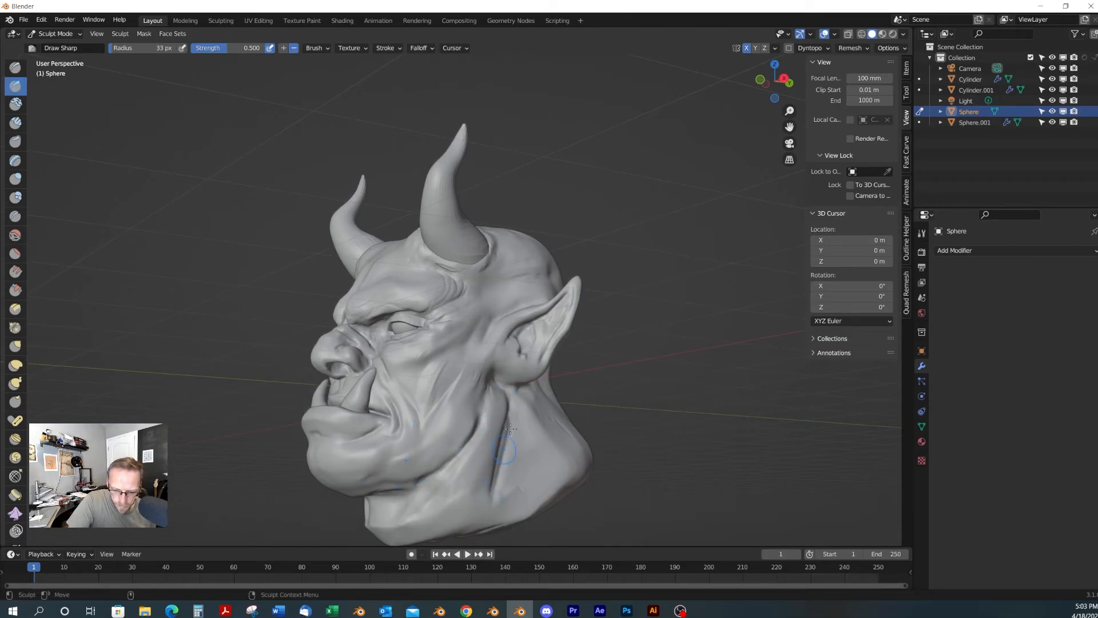
pyautogui.keyDown('alt'); pyautogui.moveTo(552, 418); pyautogui.dragTo(522, 430); pyautogui.keyUp('alt')
pyautogui.moveTo(466, 442); pyautogui.dragTo(514, 431, button='middle')
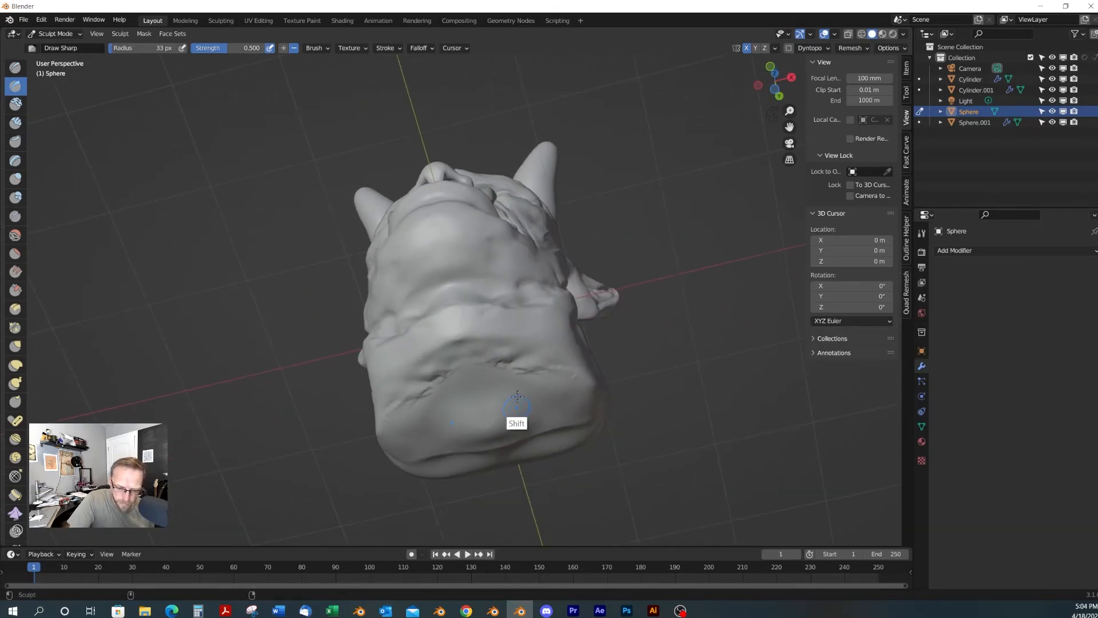
# Switch the sculpted head from Sculpt Mode to Object Mode
pyautogui.moveTo(554, 387); pyautogui.dragTo(629, 472, button='middle')
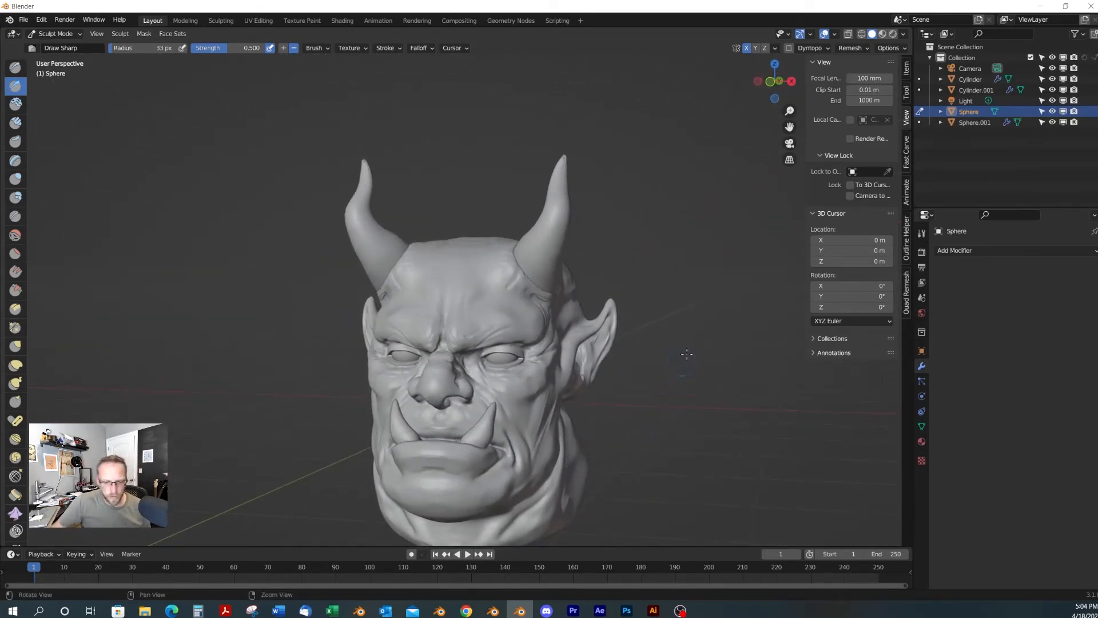
pyautogui.scroll(2, 667, 332)
pyautogui.scroll(-1, 649, 322)
pyautogui.moveTo(647, 320)
pyautogui.mouseDown(button='middle')
pyautogui.moveTo(589, 332)
pyautogui.moveTo(643, 326)
pyautogui.mouseUp(button='middle')
pyautogui.keyDown('shift'); pyautogui.moveTo(629, 384); pyautogui.dragTo(675, 333, button='middle'); pyautogui.keyUp('shift')
pyautogui.moveTo(675, 334); pyautogui.dragTo(670, 327, button='middle')
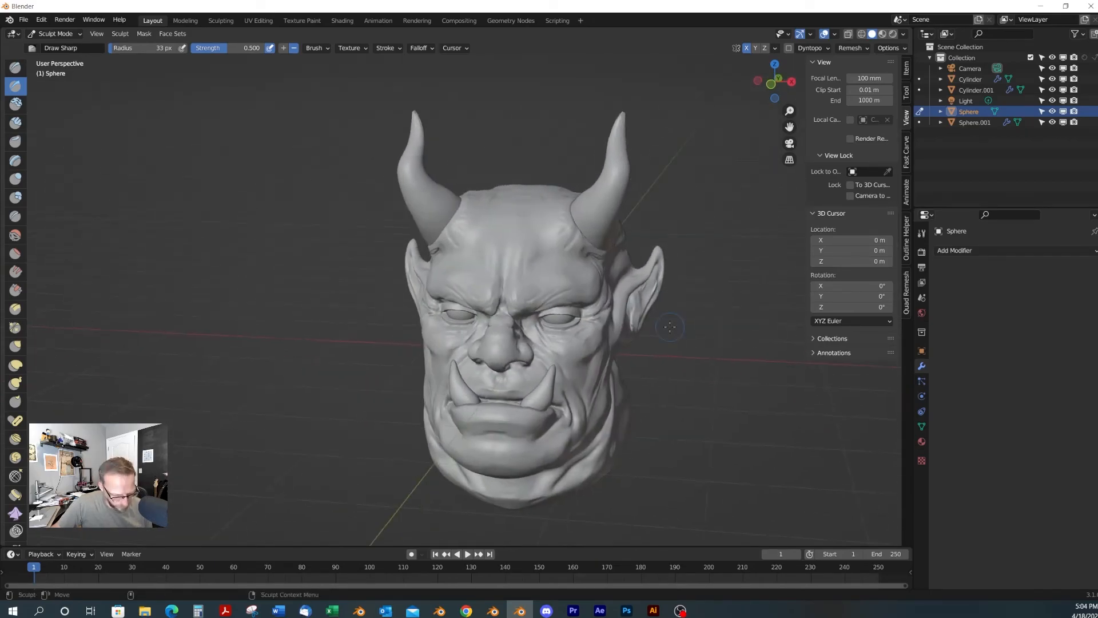
pyautogui.hotkey('ctrl', 'Tab')
pyautogui.click(684, 343)
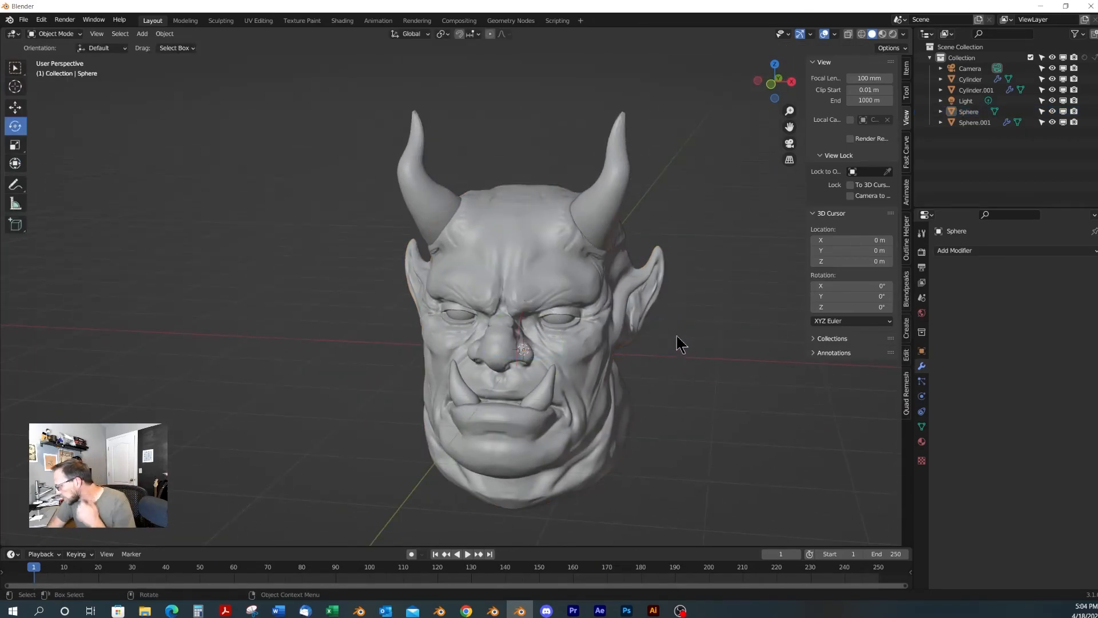
pyautogui.moveTo(686, 375); pyautogui.dragTo(508, 292, button='middle')
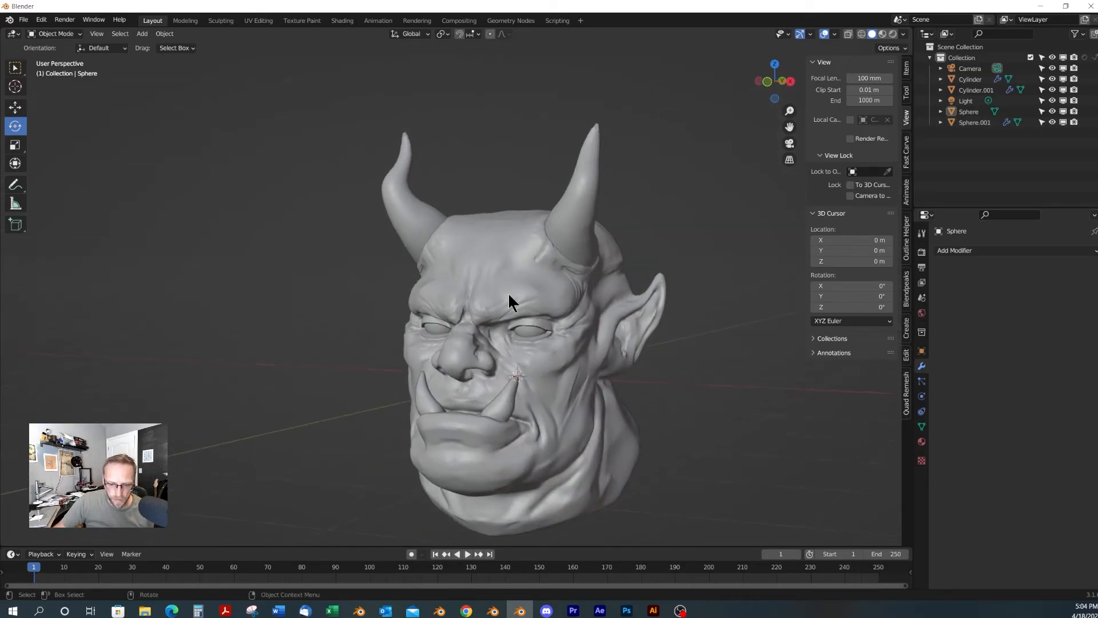
pyautogui.click(508, 292)
pyautogui.press('i')
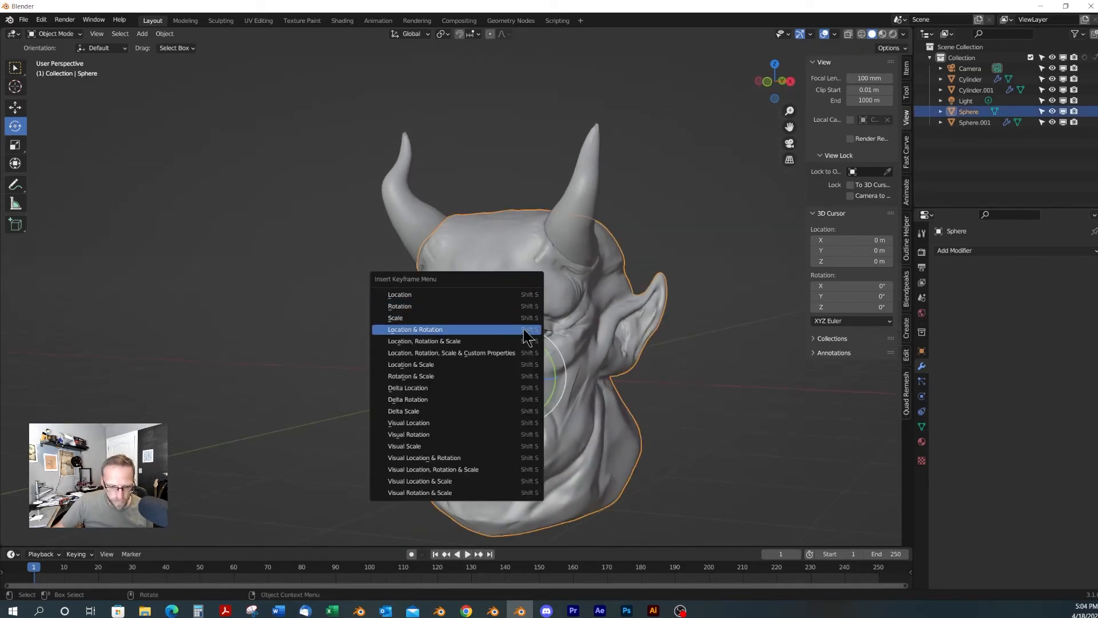
pyautogui.click(529, 327)
pyautogui.click(744, 393)
pyautogui.press('i')
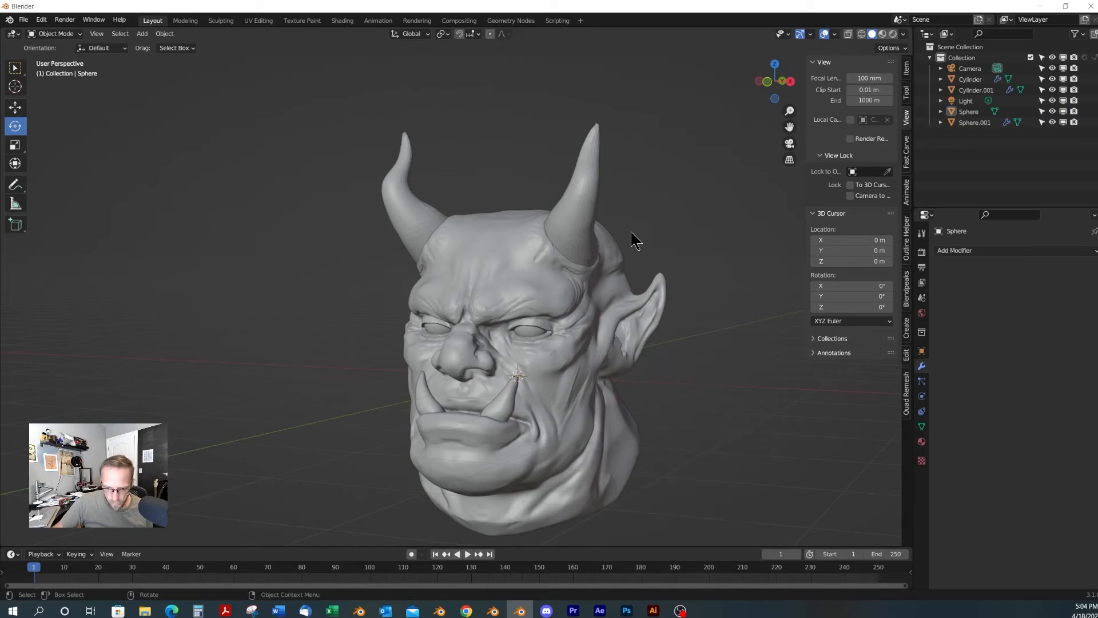
# Save the scene as Day5-Demon.blend in the 1 Head everyday folder
pyautogui.click(23, 19)
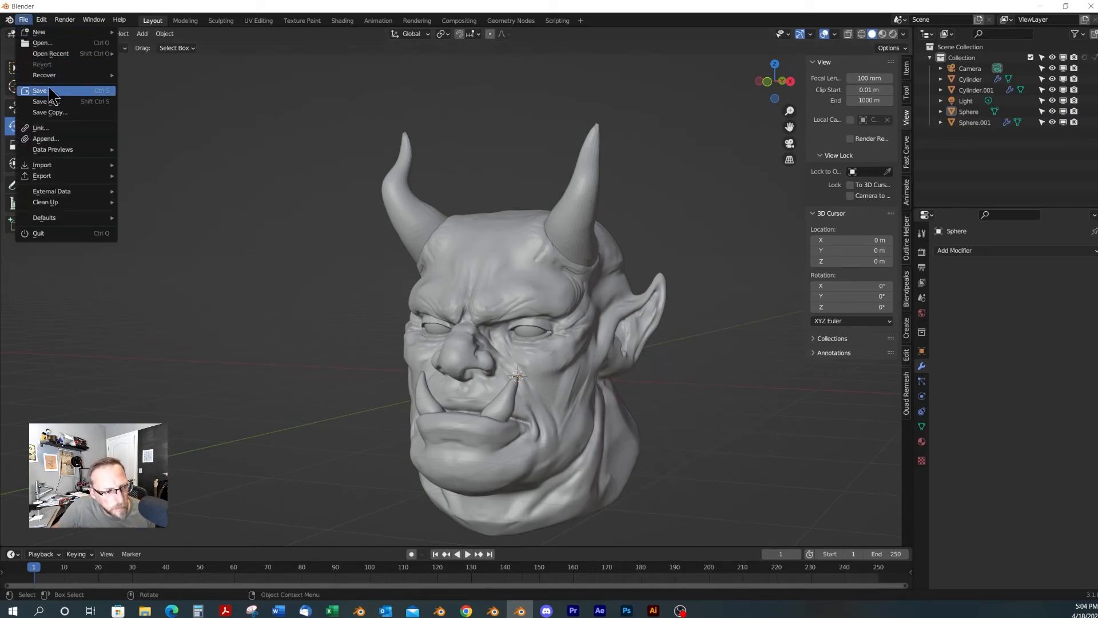
pyautogui.click(34, 88)
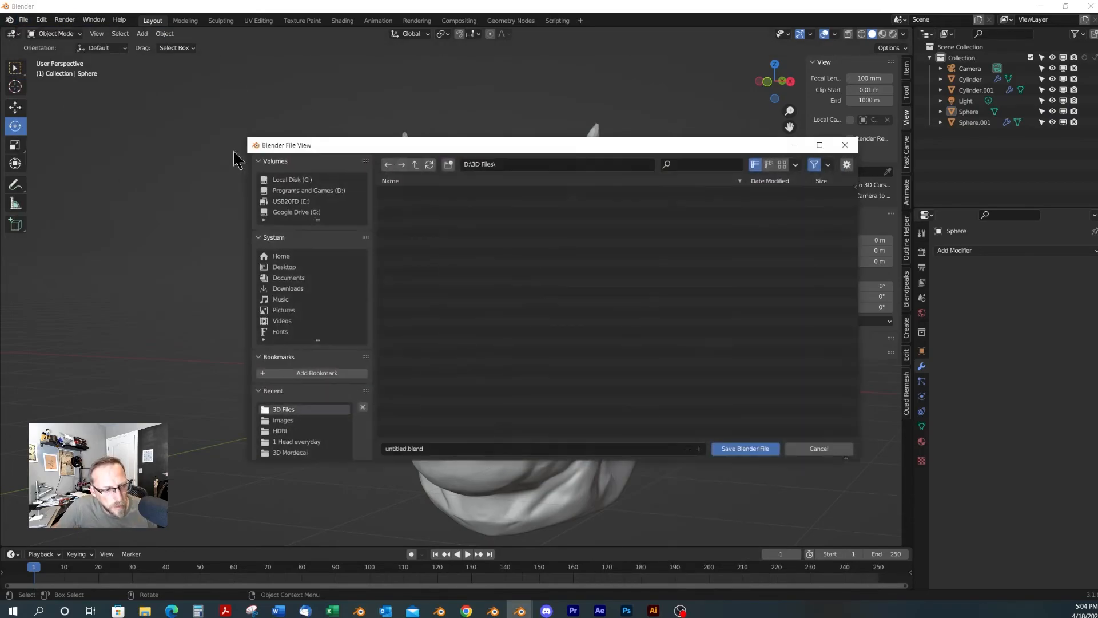
pyautogui.click(429, 164)
pyautogui.doubleClick(414, 193)
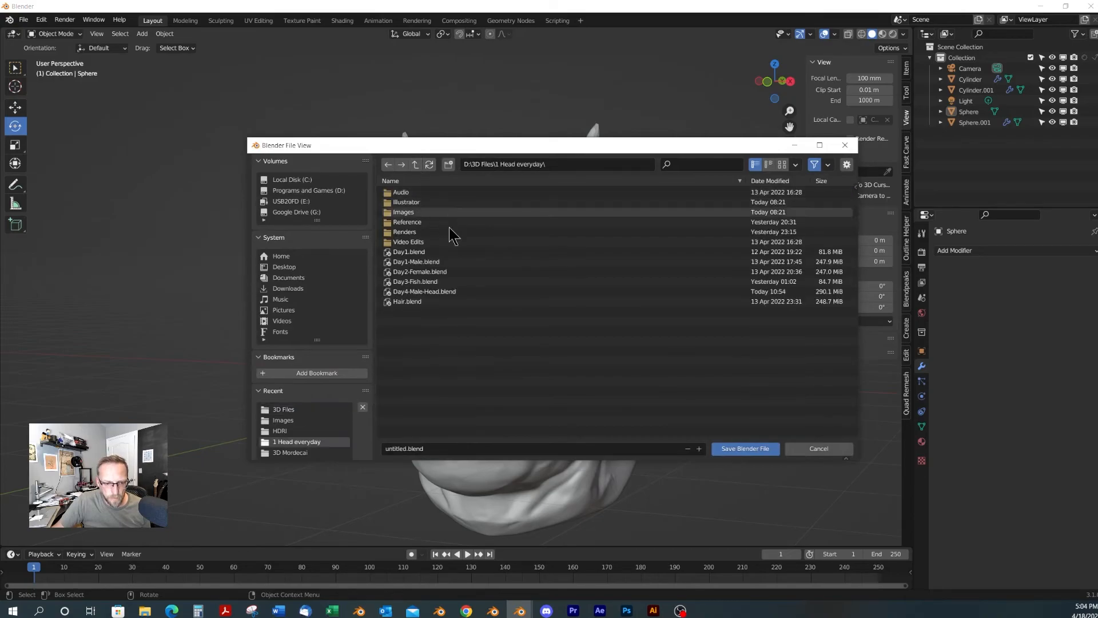
pyautogui.click(424, 292)
pyautogui.click(400, 448)
pyautogui.click(400, 448)
pyautogui.moveTo(403, 446); pyautogui.dragTo(430, 448)
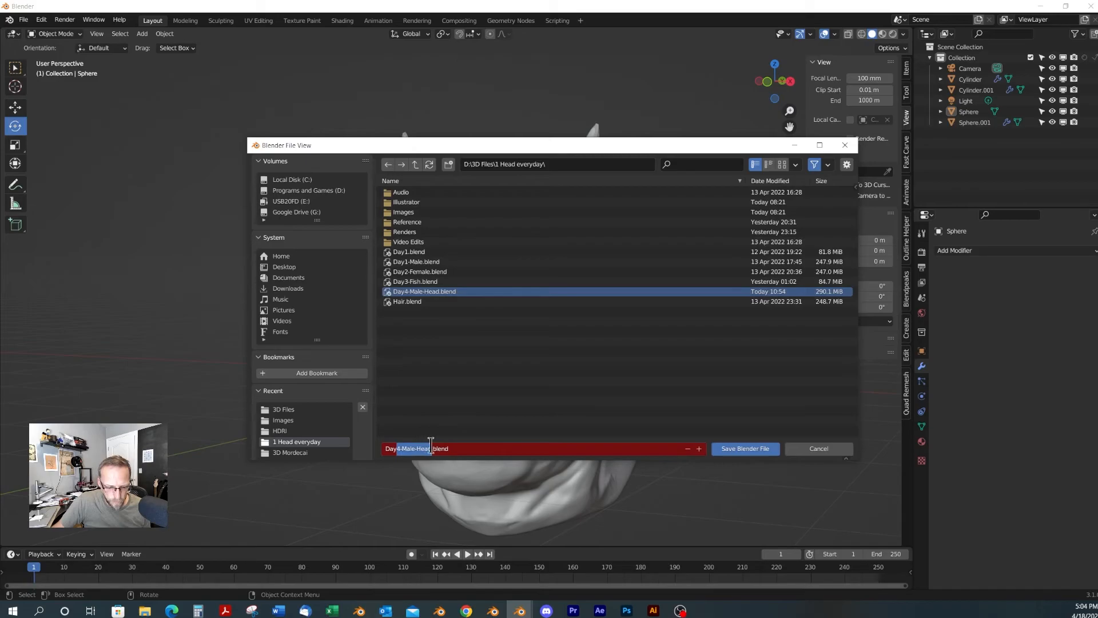
pyautogui.write('5')
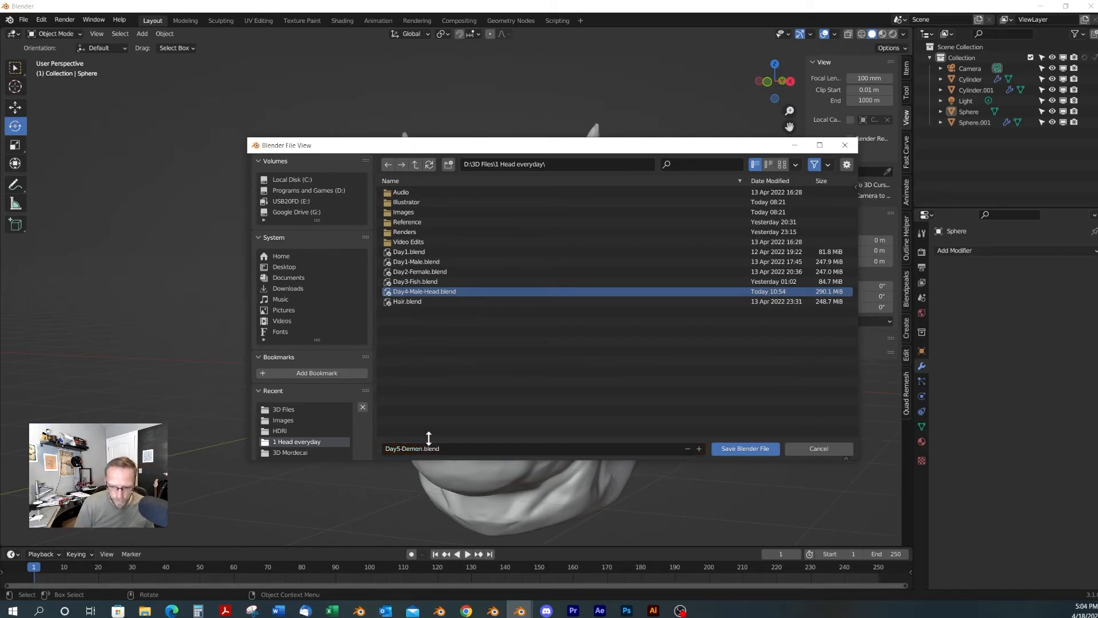
pyautogui.click(745, 448)
# Remesh the sculpted head with Quad Remesher at a quad count of 5000, hiding the input object
pyautogui.moveTo(598, 321); pyautogui.dragTo(533, 303, button='middle')
pyautogui.scroll(4, 477, 250)
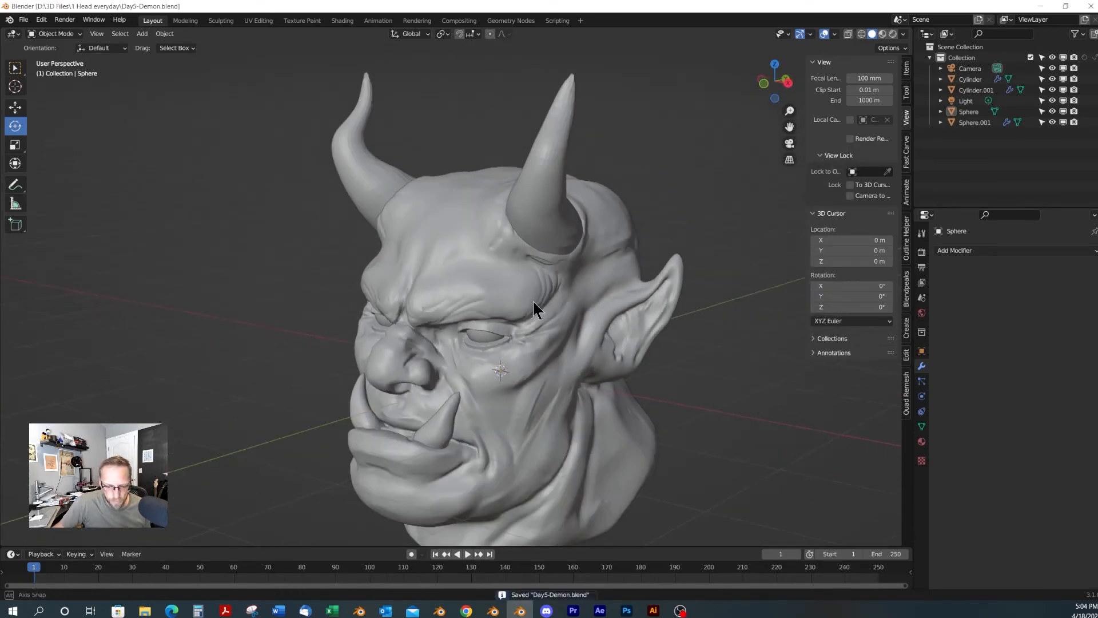
pyautogui.click(479, 252)
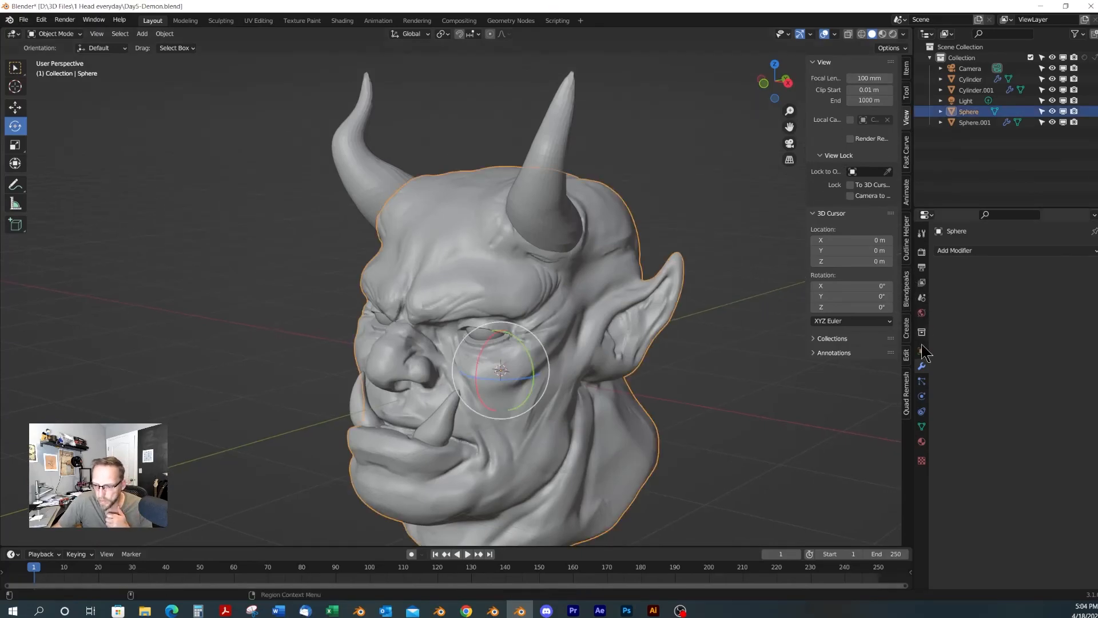
pyautogui.click(906, 395)
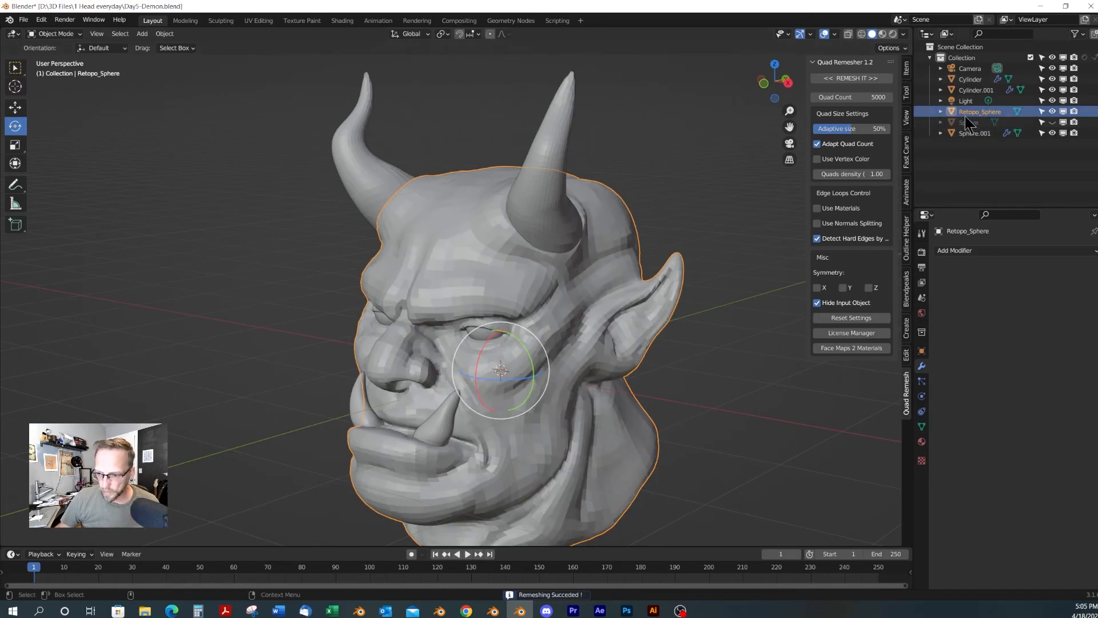
# Inspect the remeshed head from both sides and apply smooth shading to it
pyautogui.moveTo(526, 326); pyautogui.dragTo(593, 348, button='middle')
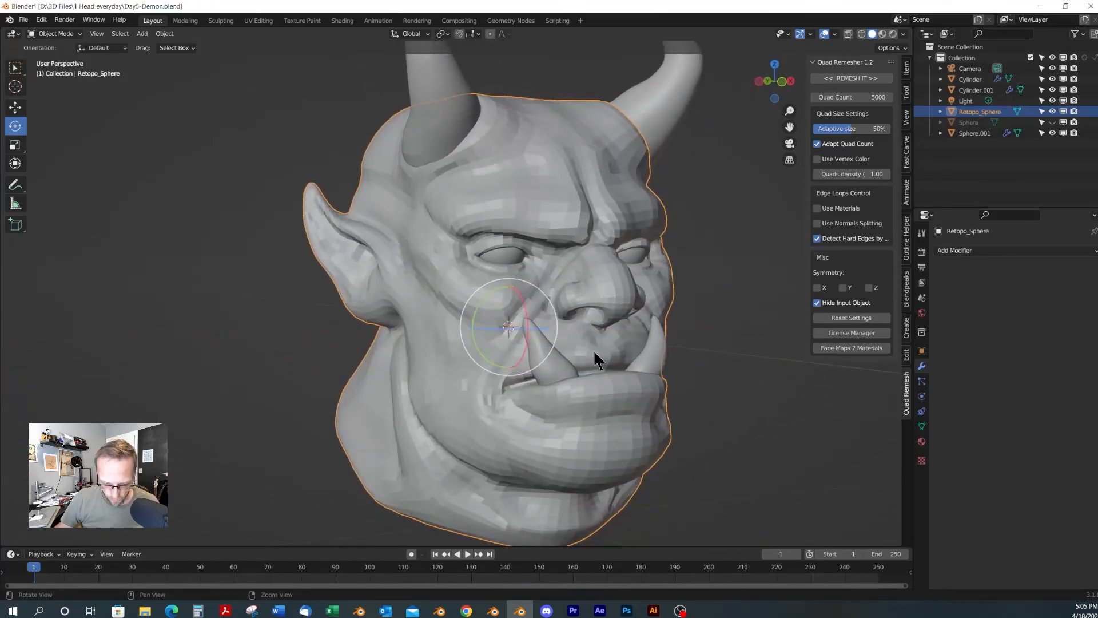
pyautogui.click(777, 395)
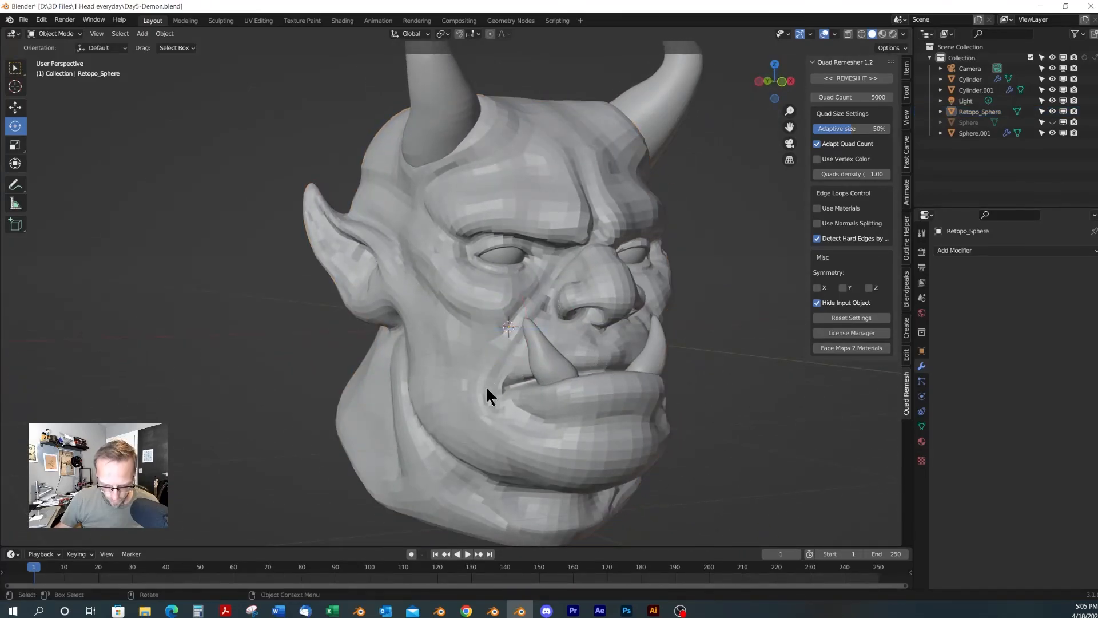
pyautogui.moveTo(615, 385); pyautogui.dragTo(551, 277, button='middle')
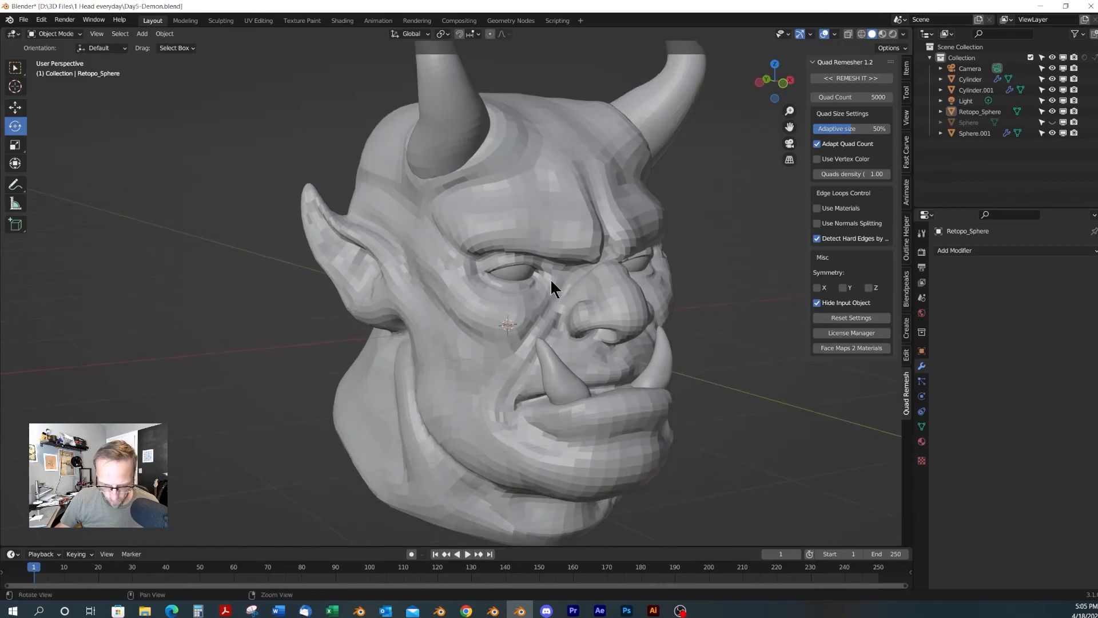
pyautogui.moveTo(468, 289); pyautogui.dragTo(509, 270, button='middle')
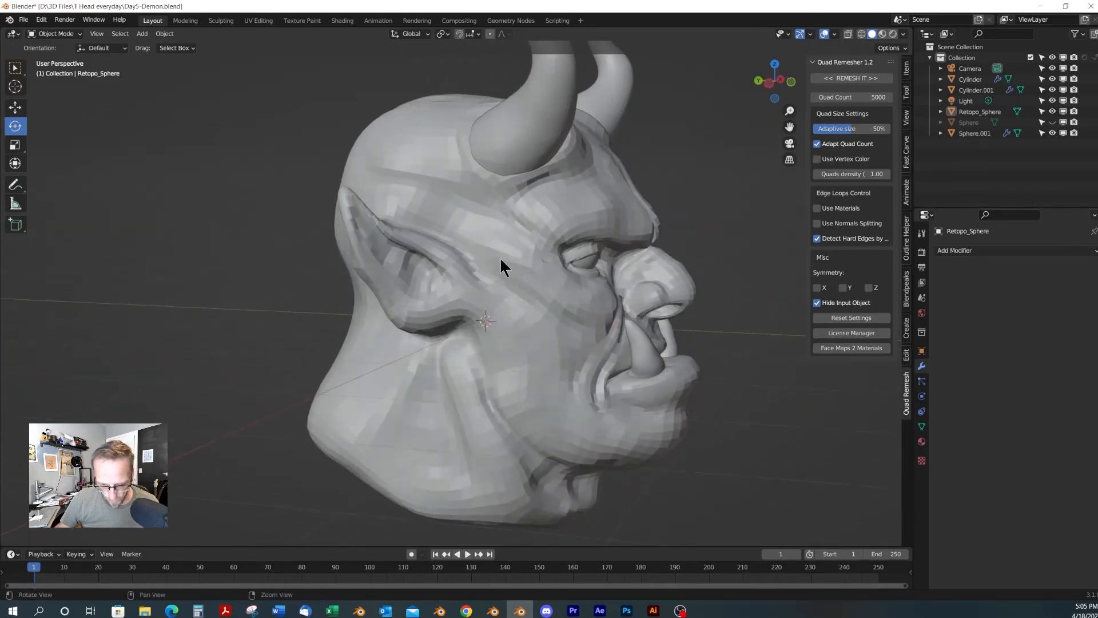
pyautogui.moveTo(443, 282); pyautogui.dragTo(537, 274, button='middle')
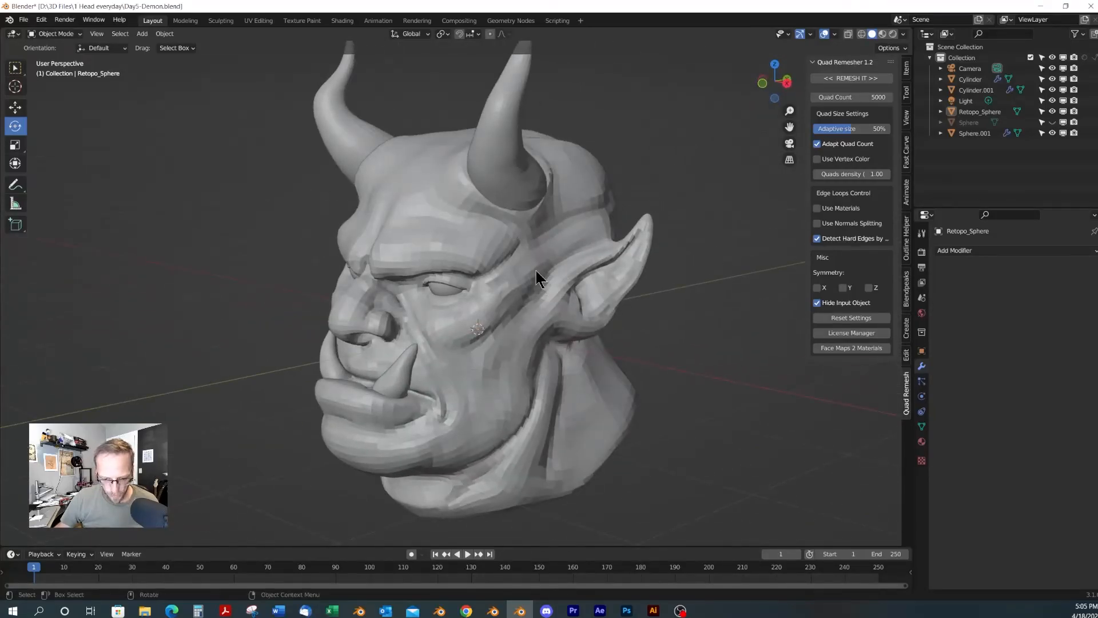
pyautogui.rightClick(478, 262)
pyautogui.click(482, 249)
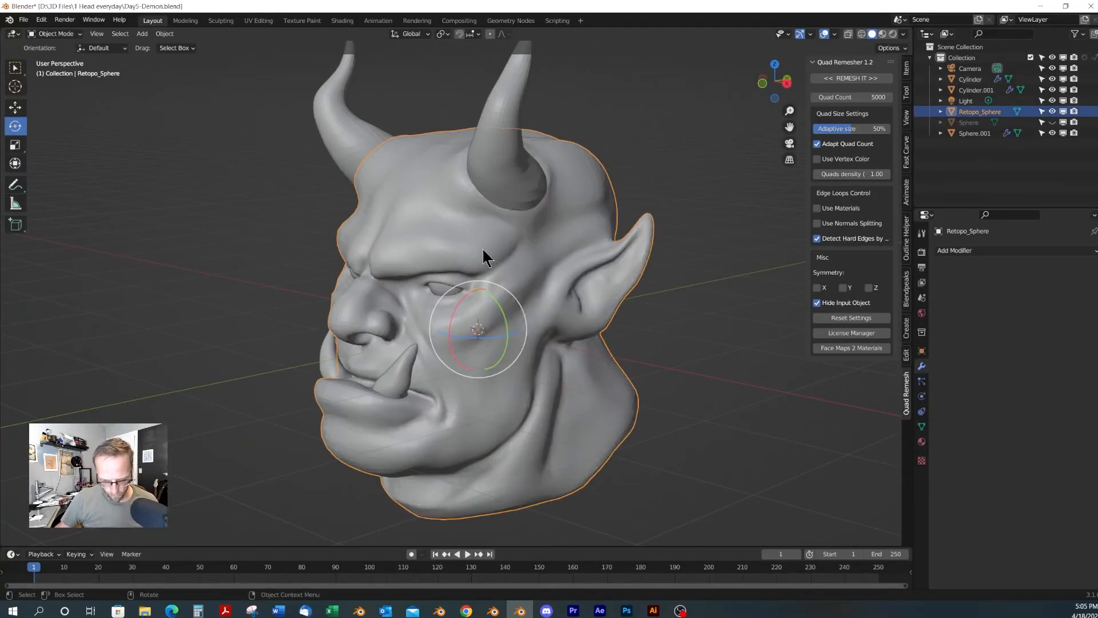
# Add a Multiresolution modifier to the remeshed head and subdivide it to level 2
pyautogui.moveTo(655, 345)
pyautogui.mouseDown(button='middle')
pyautogui.moveTo(702, 343)
pyautogui.moveTo(625, 336)
pyautogui.moveTo(667, 343)
pyautogui.mouseUp(button='middle')
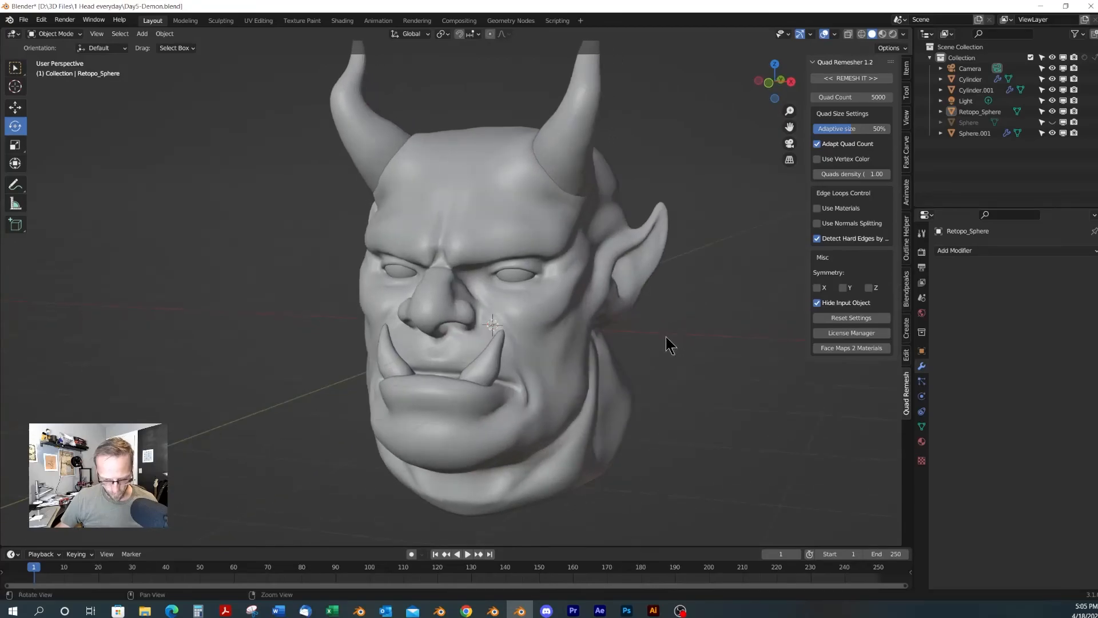
pyautogui.click(655, 252)
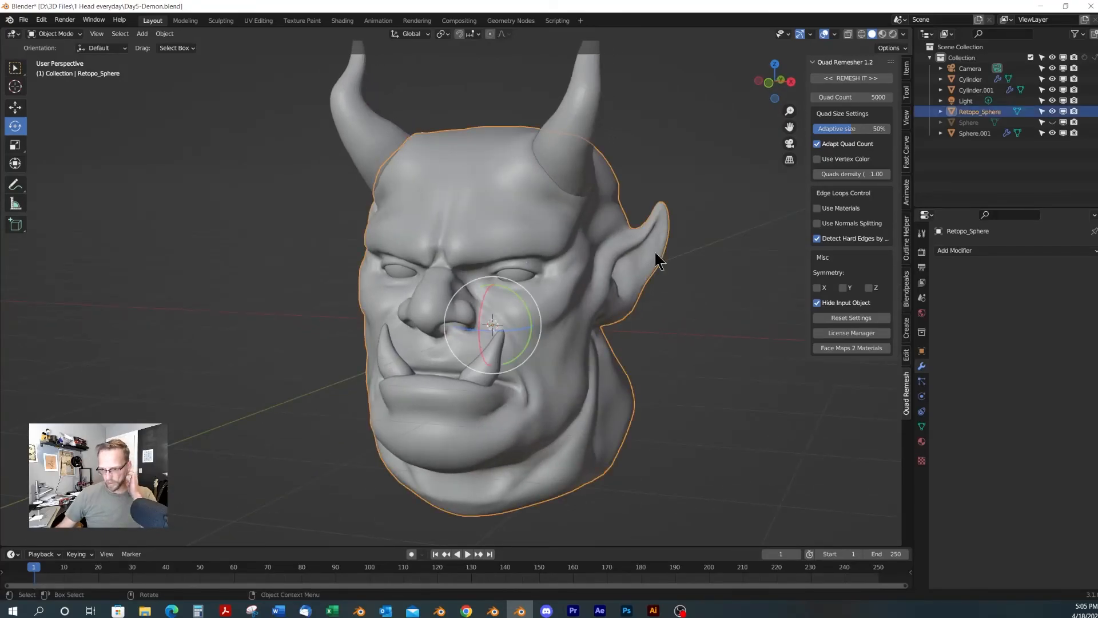
pyautogui.click(953, 252)
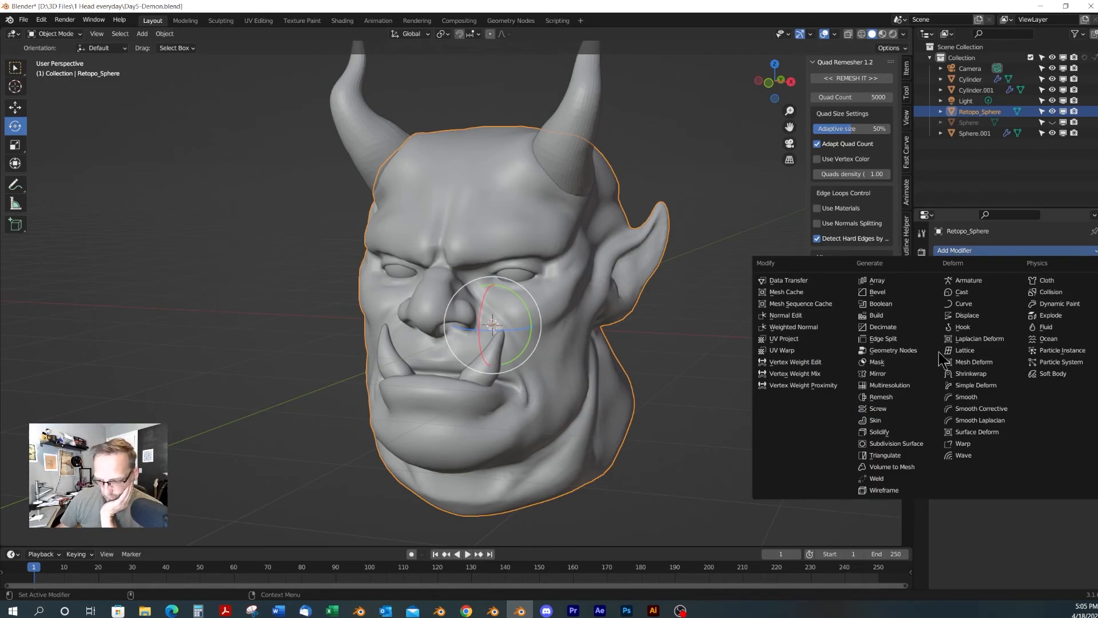
pyautogui.click(914, 386)
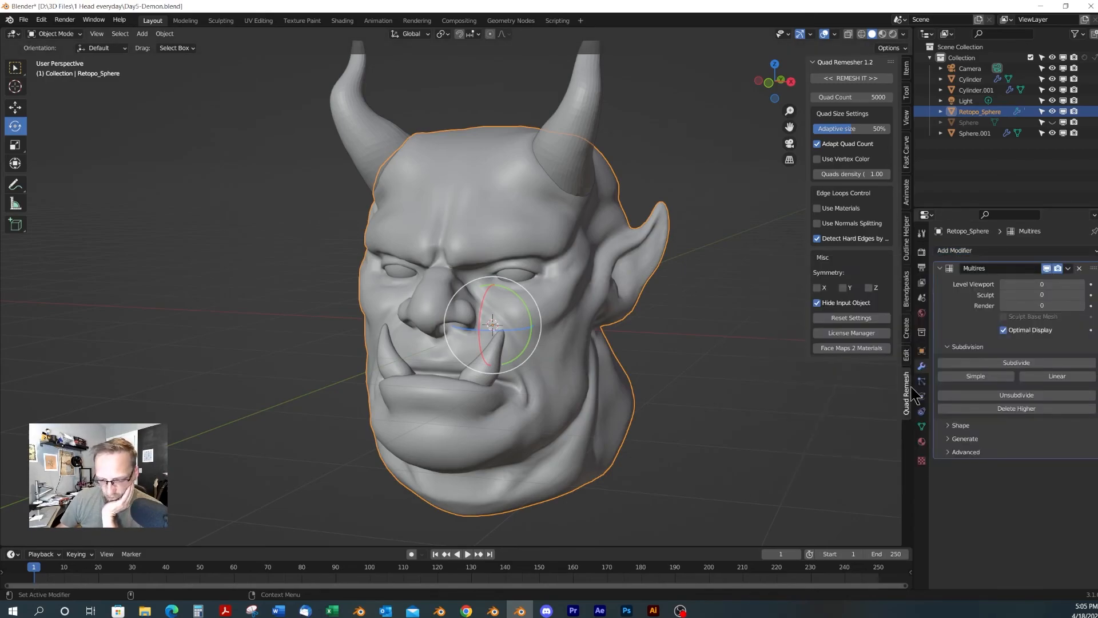
pyautogui.click(1017, 362)
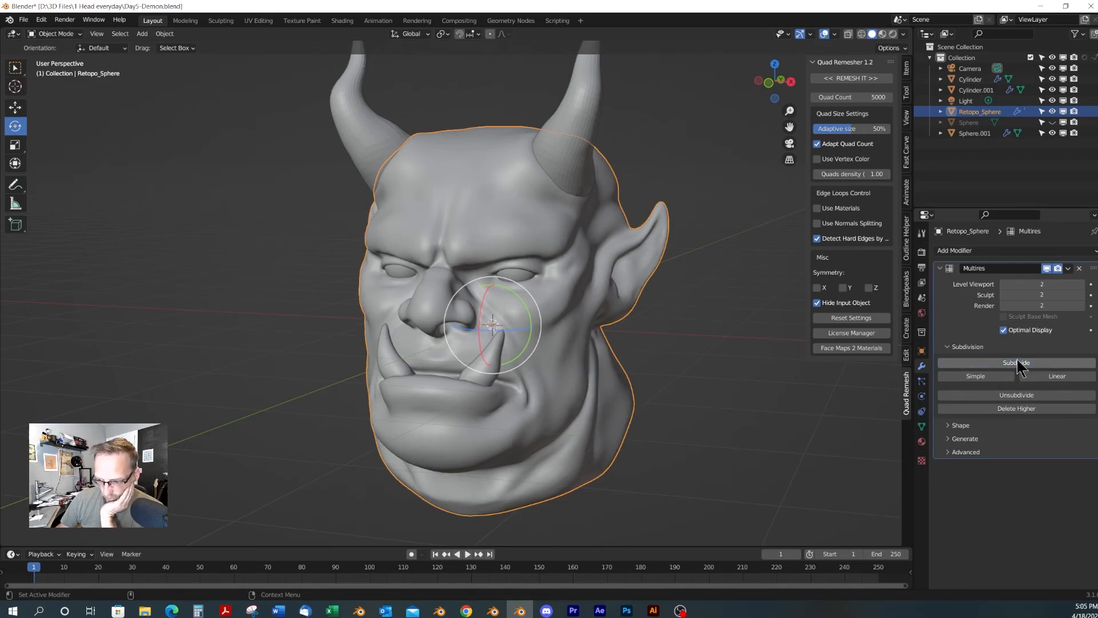
# Add a Shrinkwrap modifier to the remeshed head with the original Sphere as its target
pyautogui.click(997, 252)
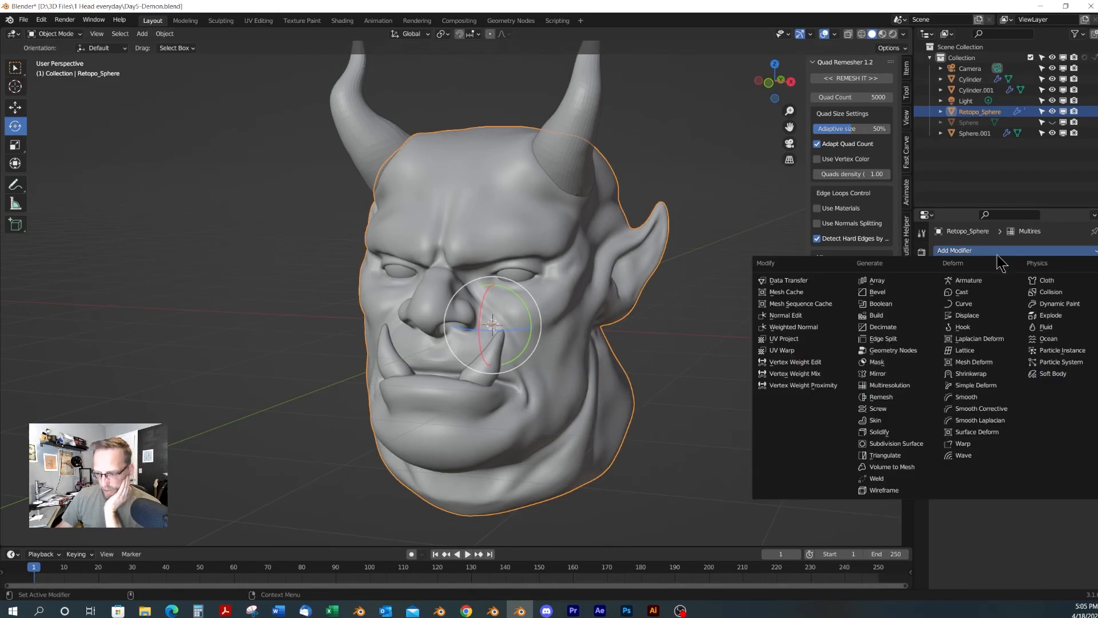
pyautogui.click(970, 374)
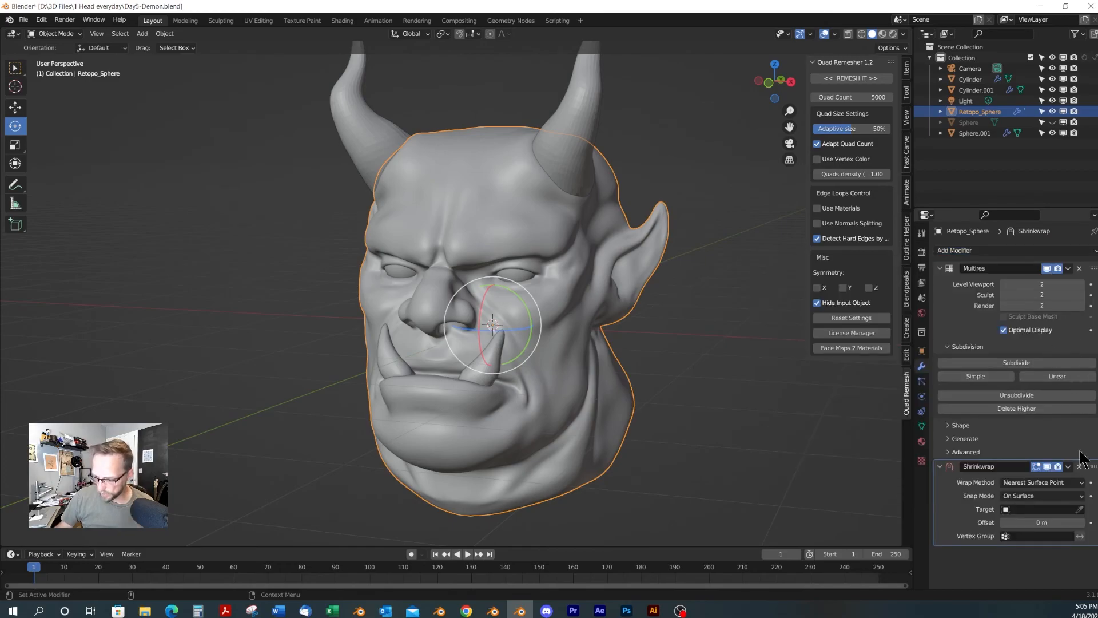
pyautogui.click(1079, 509)
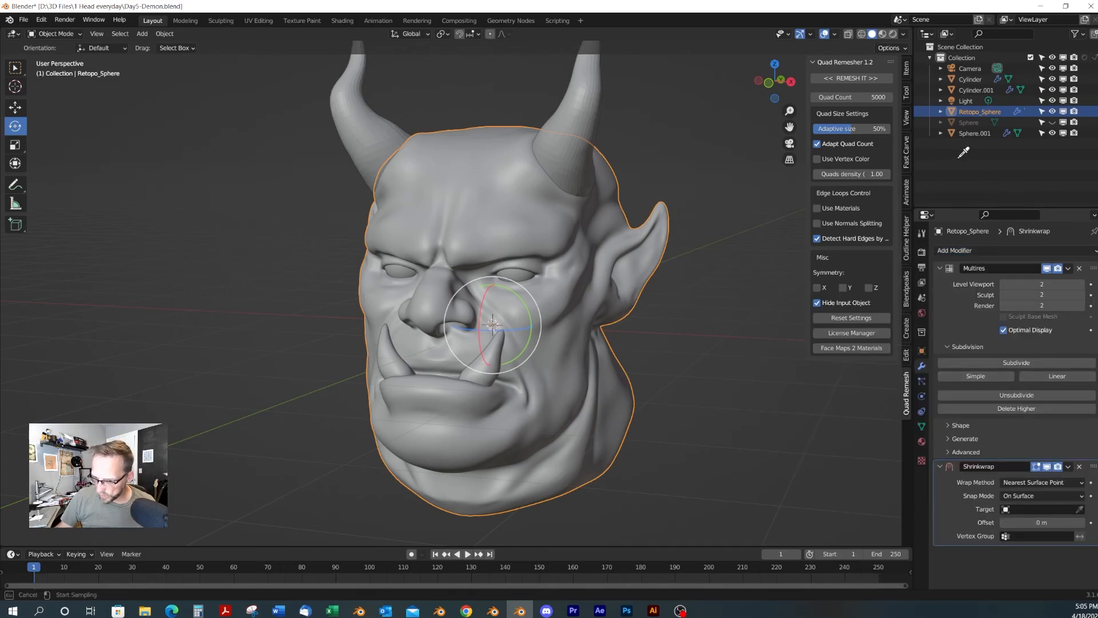
pyautogui.click(971, 124)
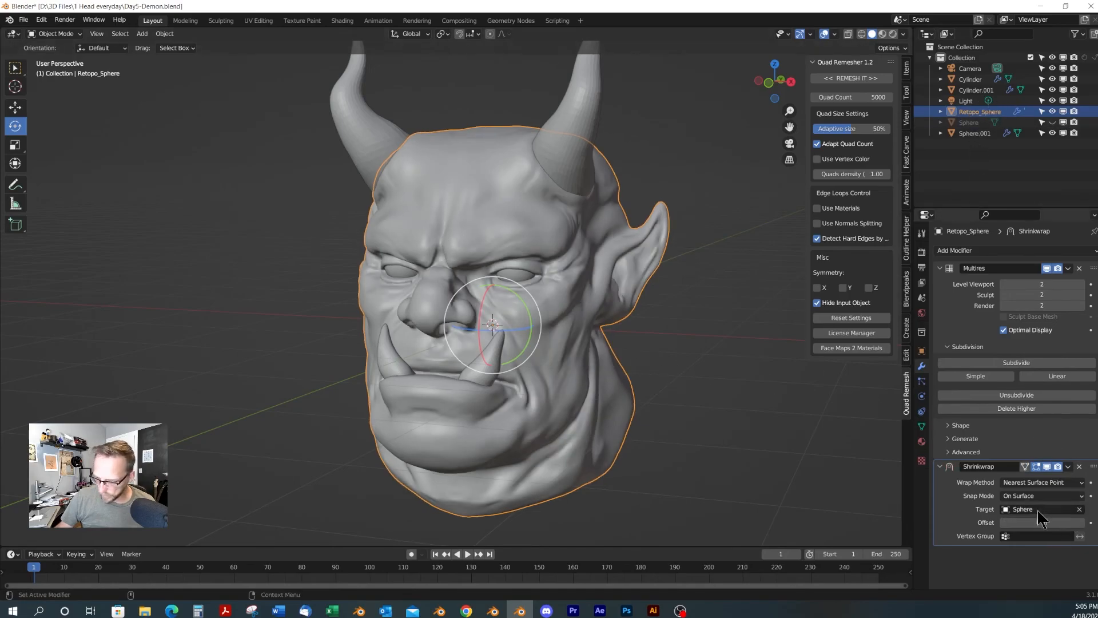
# Set the Shrinkwrap wrap method to Project and enable the Negative direction alongside Positive
pyautogui.click(1019, 483)
pyautogui.click(1020, 507)
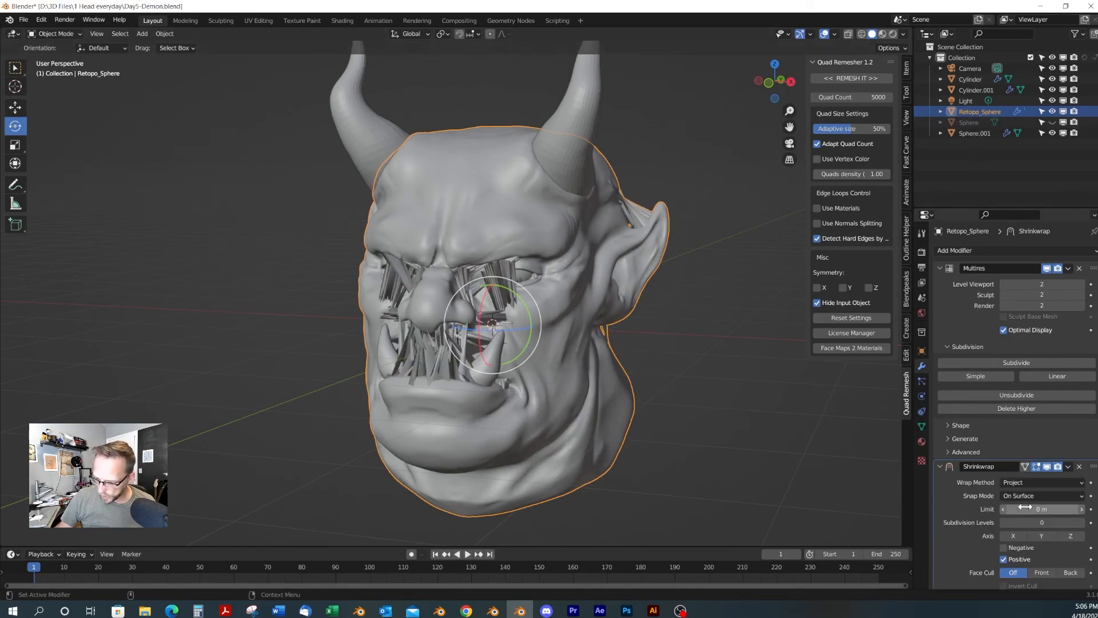
pyautogui.click(1004, 547)
pyautogui.moveTo(643, 372); pyautogui.dragTo(626, 371, button='middle')
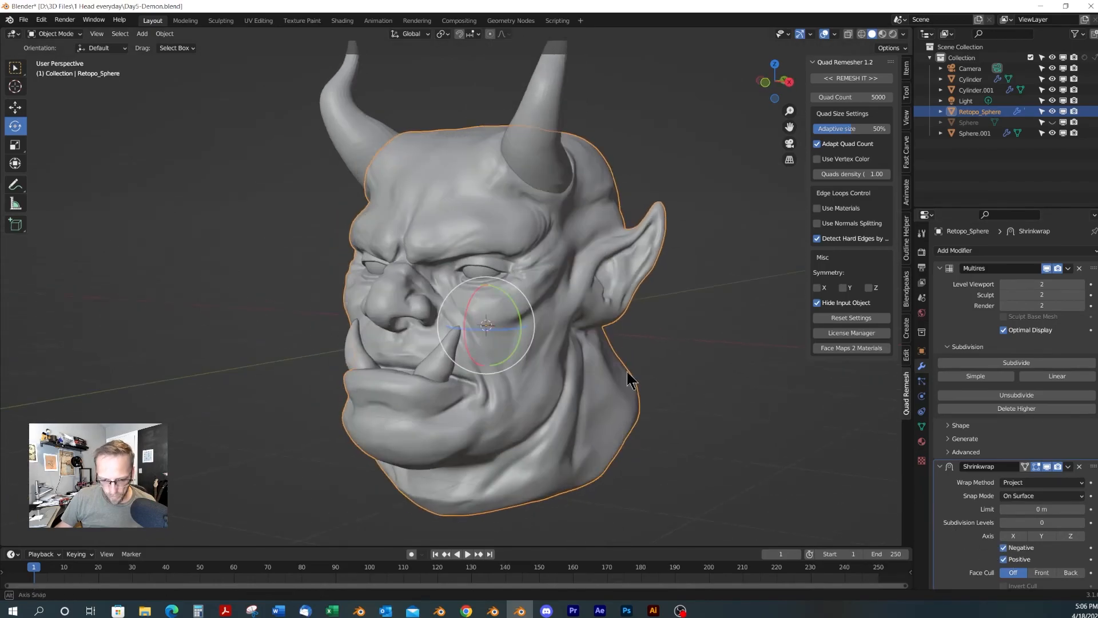
# Compare the remeshed head with the original sculpt by swapping their visibility, and apply the Shrinkwrap modifier
pyautogui.click(1052, 112)
pyautogui.click(1053, 122)
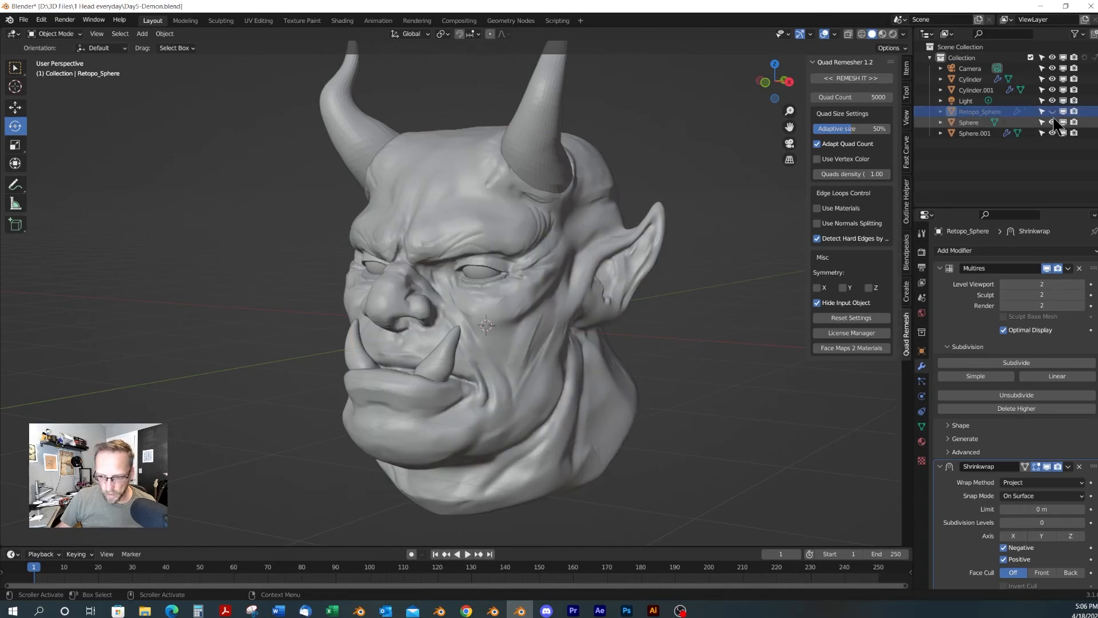
pyautogui.click(1052, 122)
pyautogui.click(1052, 112)
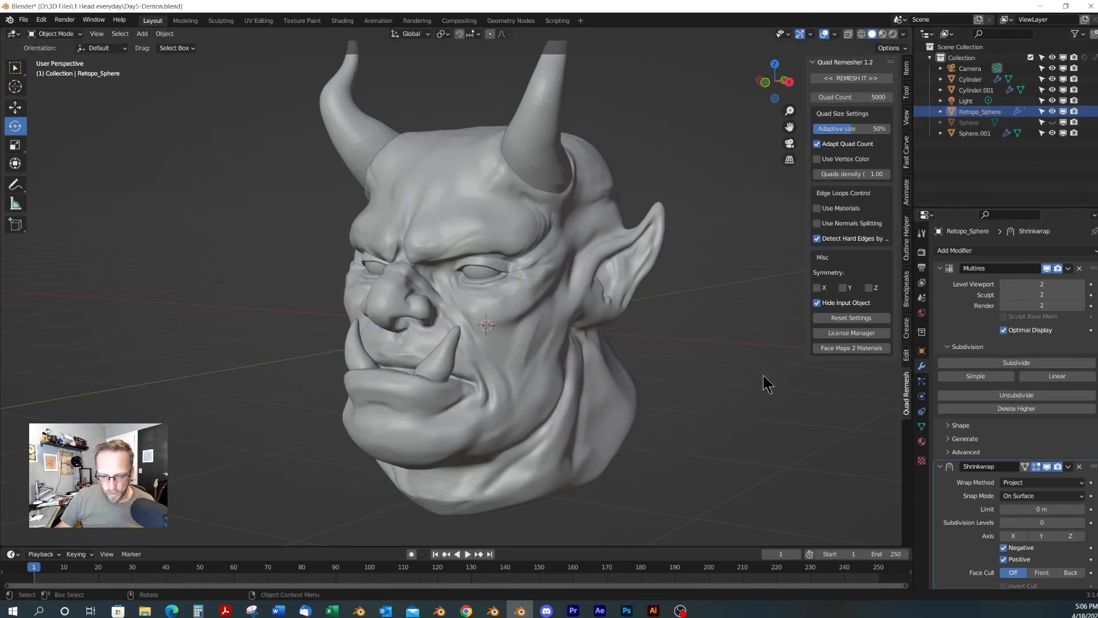
pyautogui.click(1067, 466)
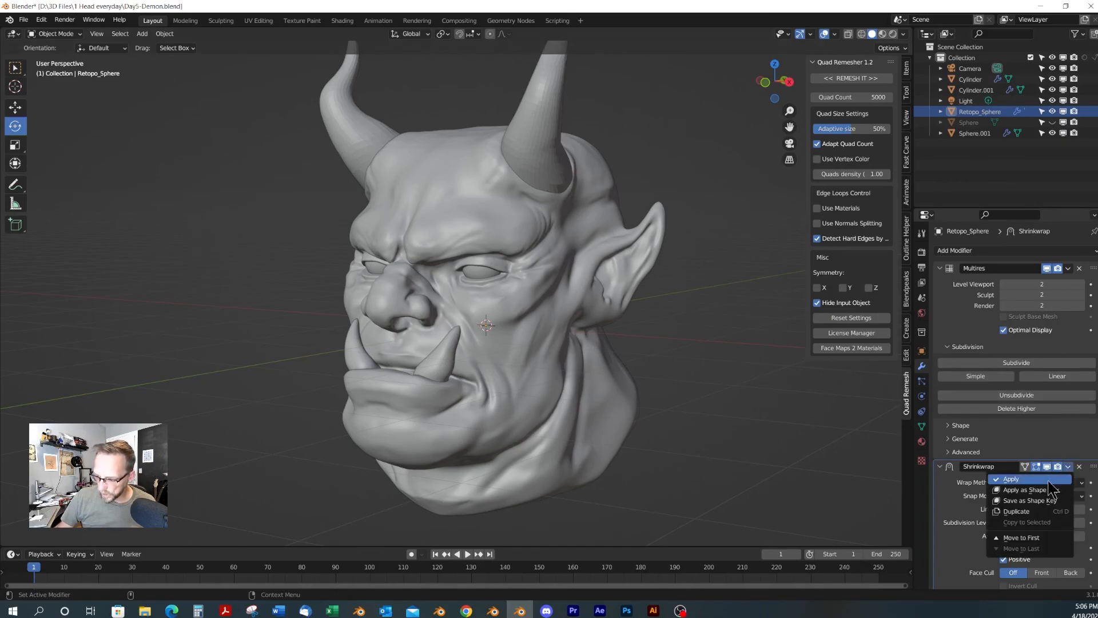
pyautogui.click(1051, 481)
# Switch the remeshed head to Sculpt Mode and examine the projected detail on both sides of the face
pyautogui.moveTo(609, 325); pyautogui.dragTo(521, 335, button='middle')
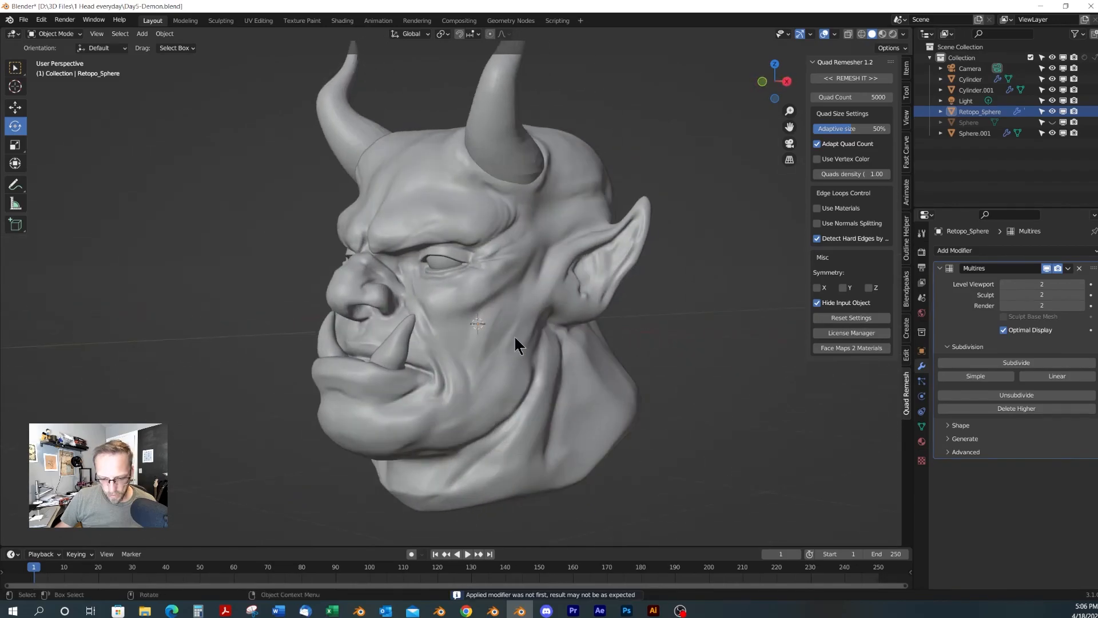
pyautogui.scroll(4, 513, 341)
pyautogui.click(566, 296)
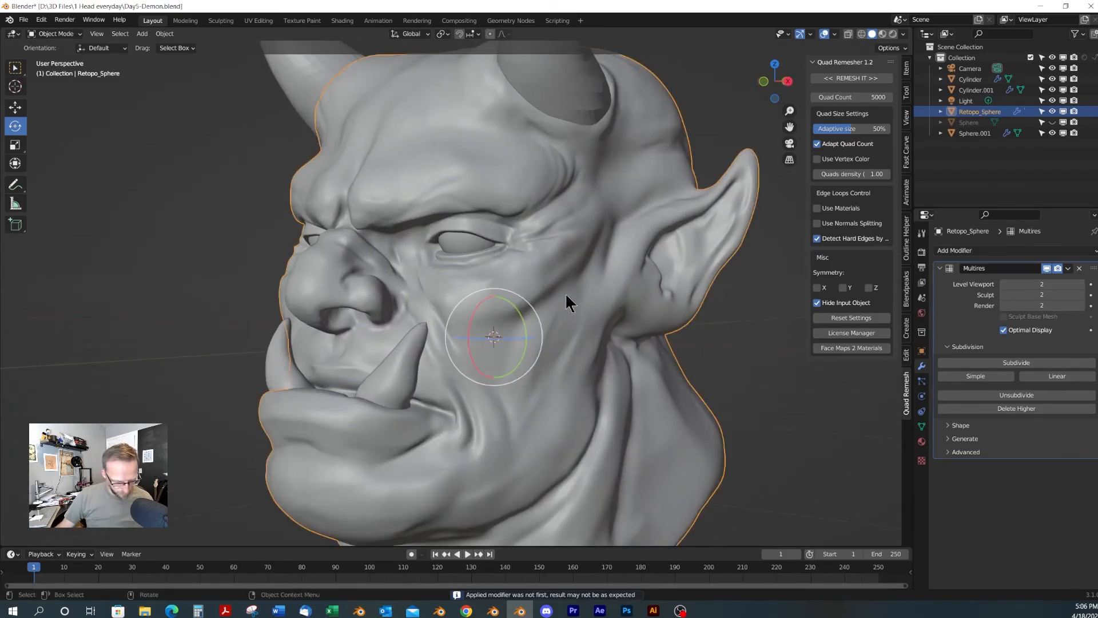
pyautogui.hotkey('ctrl', 'Tab')
pyautogui.moveTo(598, 271)
pyautogui.mouseDown(button='middle')
pyautogui.moveTo(571, 286)
pyautogui.moveTo(585, 286)
pyautogui.moveTo(586, 307)
pyautogui.moveTo(580, 262)
pyautogui.mouseUp(button='middle')
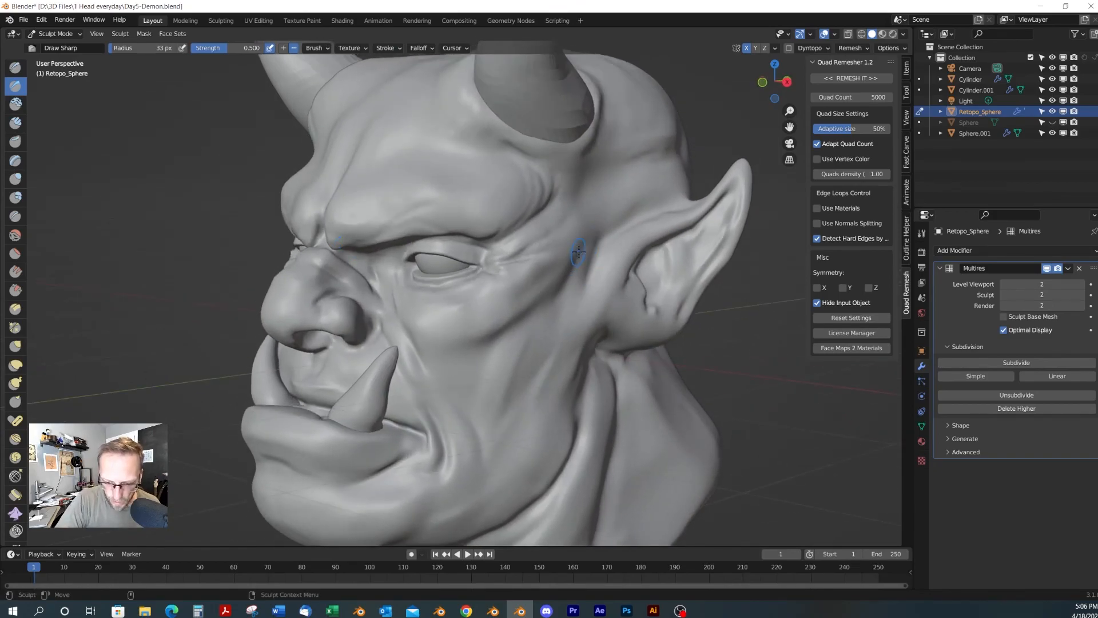
pyautogui.moveTo(535, 314); pyautogui.dragTo(604, 253, button='middle')
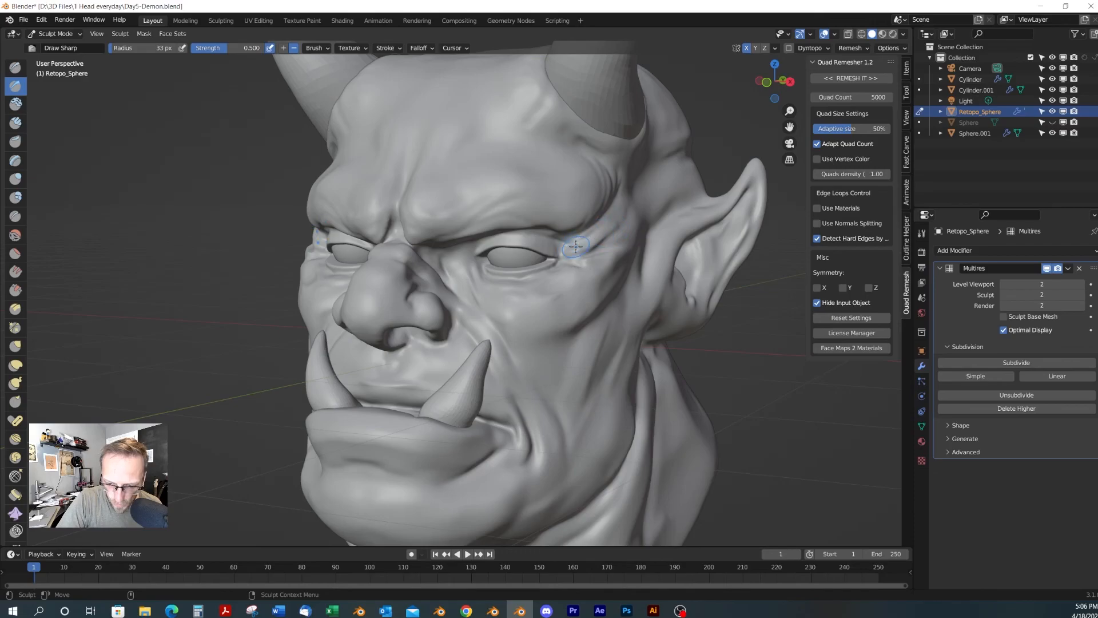
pyautogui.moveTo(540, 295); pyautogui.dragTo(418, 276, button='middle')
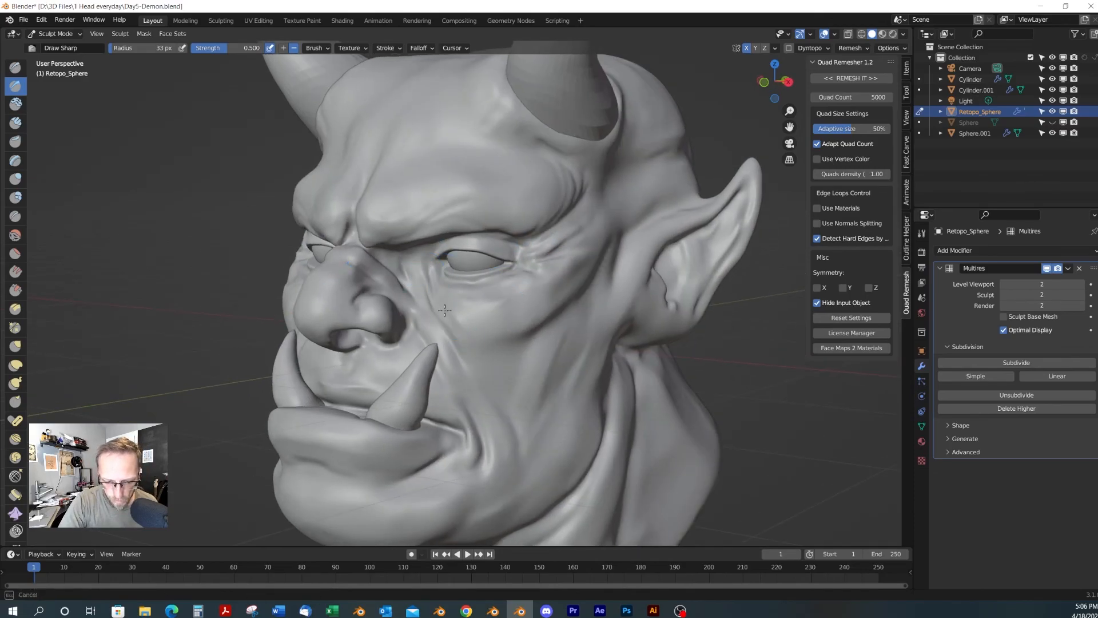
pyautogui.moveTo(449, 317); pyautogui.dragTo(459, 282, button='middle')
pyautogui.moveTo(404, 260); pyautogui.dragTo(527, 318, button='middle')
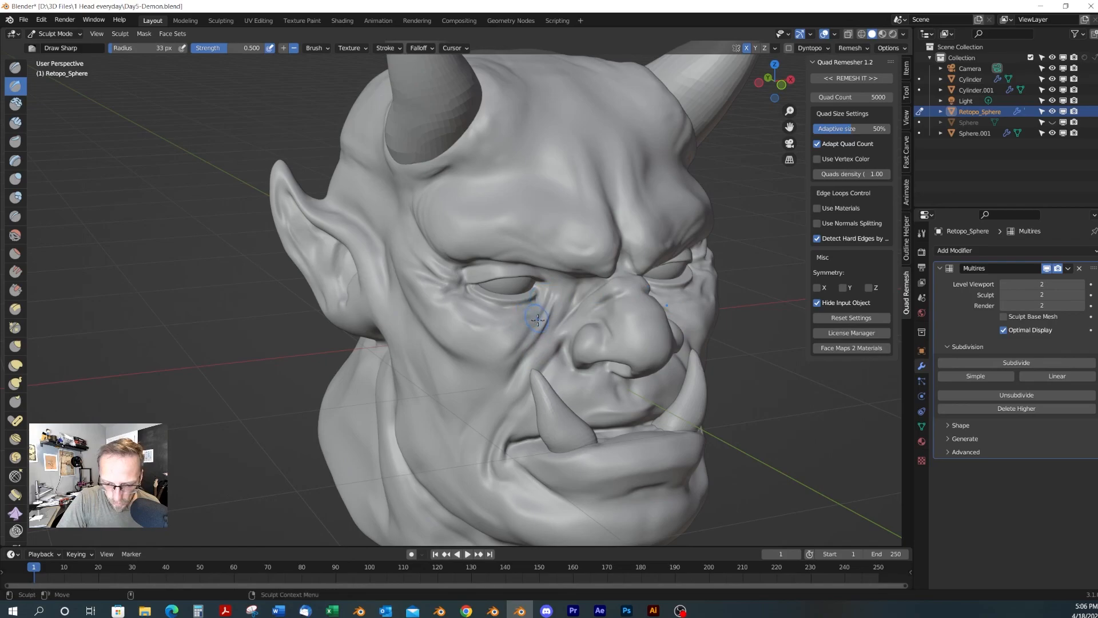
pyautogui.moveTo(551, 297); pyautogui.dragTo(553, 320, button='middle')
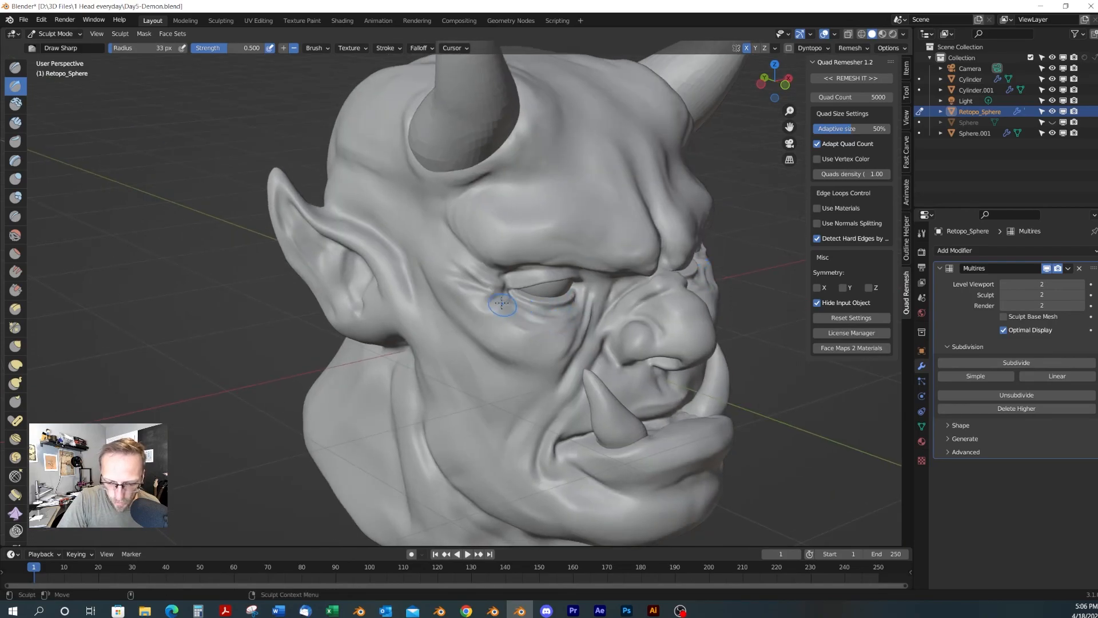
# Examine the remeshed head's quad topology in Edit Mode, and return the head to Sculpt Mode
pyautogui.moveTo(463, 276); pyautogui.dragTo(532, 336, button='middle')
pyautogui.hotkey('ctrl', 'Tab')
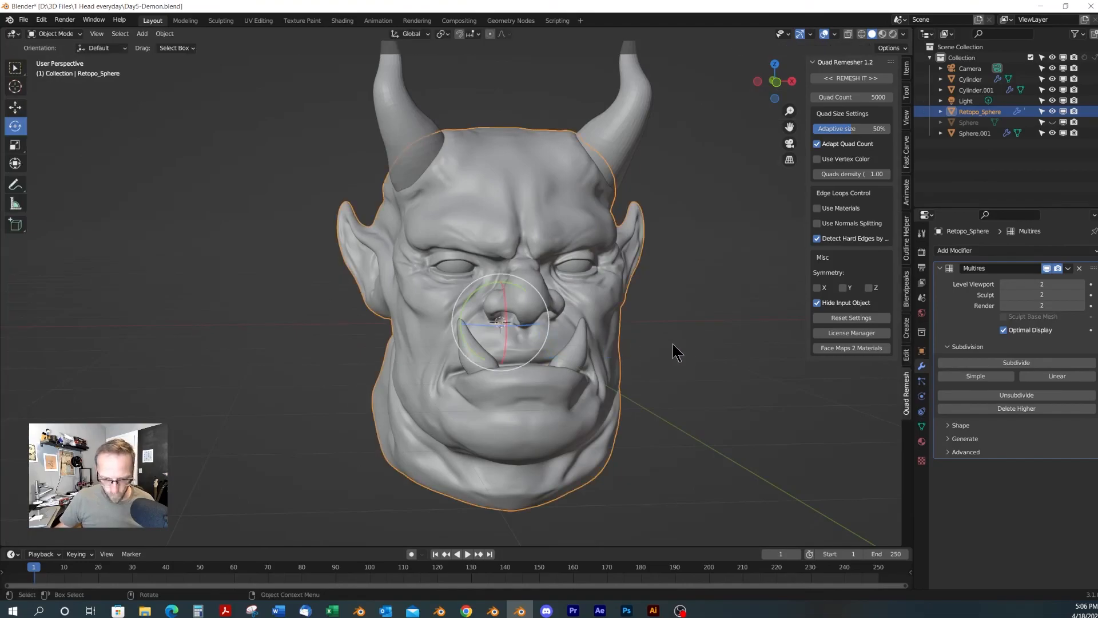
pyautogui.moveTo(677, 348)
pyautogui.mouseDown(button='middle')
pyautogui.moveTo(628, 339)
pyautogui.moveTo(686, 358)
pyautogui.moveTo(752, 355)
pyautogui.moveTo(630, 353)
pyautogui.moveTo(644, 363)
pyautogui.mouseUp(button='middle')
pyautogui.press('Tab')
pyautogui.scroll(3, 660, 344)
pyautogui.scroll(-1, 644, 363)
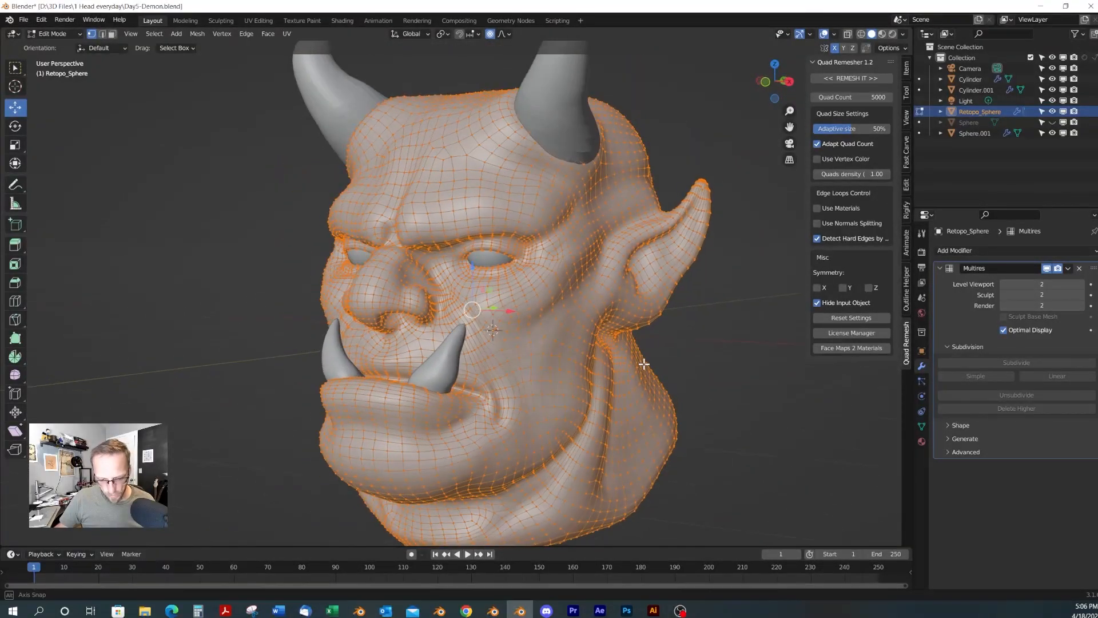
pyautogui.press('Tab')
pyautogui.hotkey('ctrl', 'Tab')
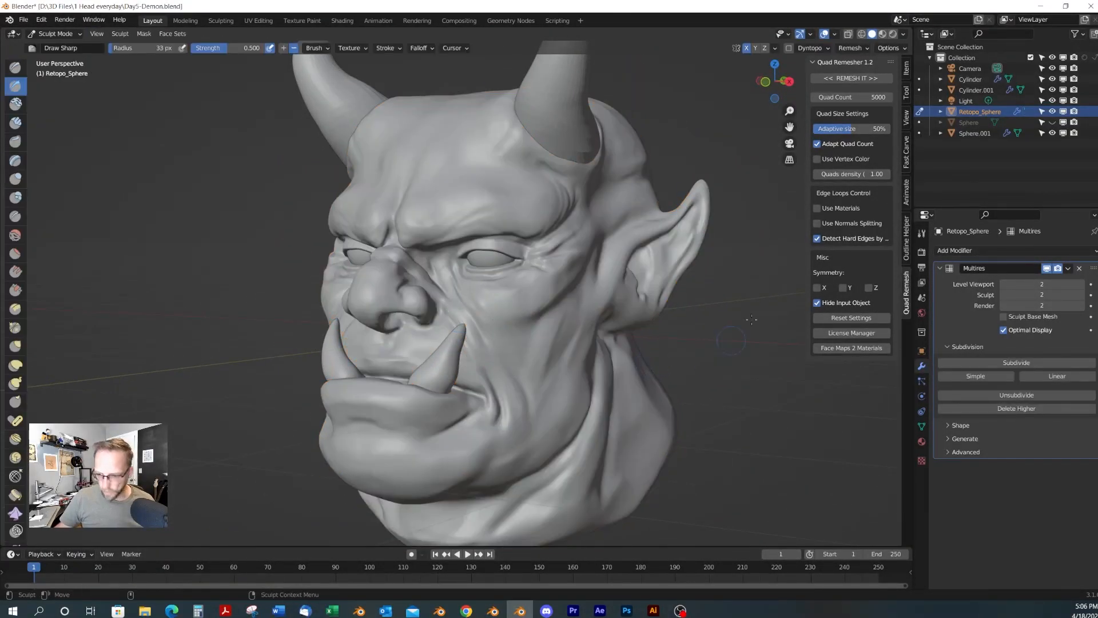
# Hide the remeshed head, show the original Sphere sculpt, and select it in Object Mode
pyautogui.click(1052, 111)
pyautogui.click(1052, 122)
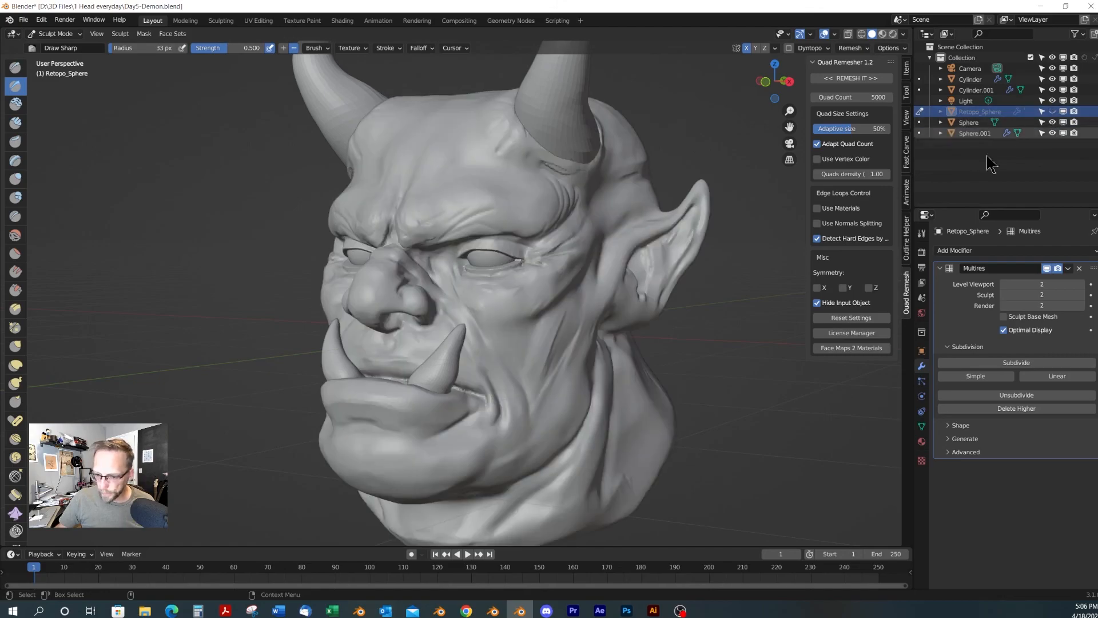
pyautogui.hotkey('ctrl', 'Tab')
pyautogui.click(583, 303)
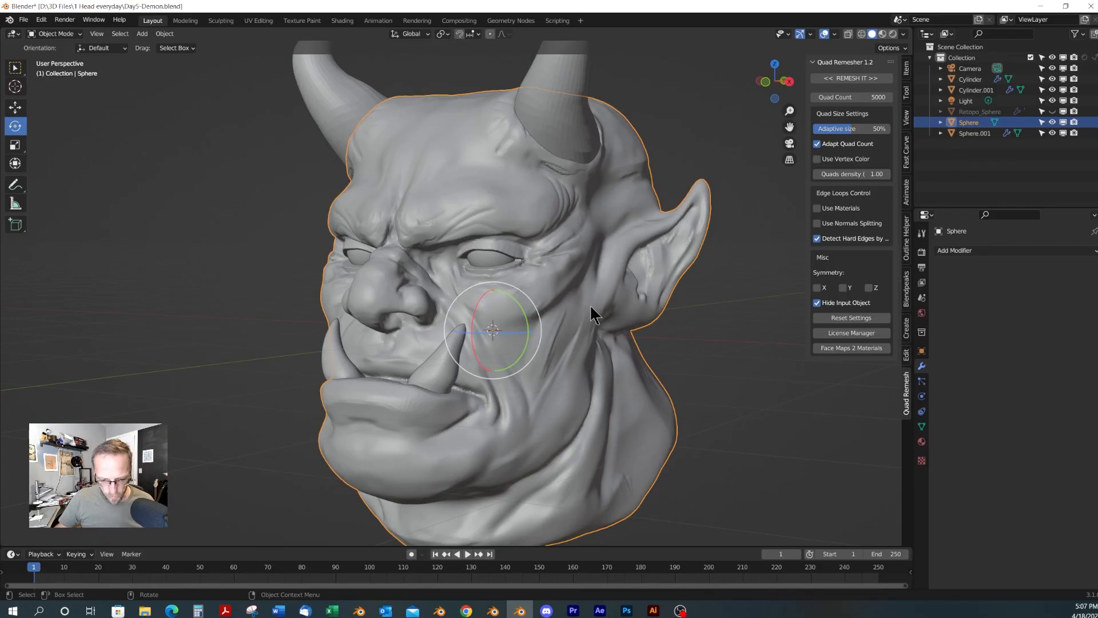
# Examine the original sculpt's mesh density in Edit Mode around the mouth, cheek and eye, and return to Object Mode
pyautogui.press('Tab')
pyautogui.scroll(3, 589, 306)
pyautogui.moveTo(583, 319); pyautogui.dragTo(544, 250, button='middle')
pyautogui.scroll(-3, 677, 325)
pyautogui.scroll(3, 654, 320)
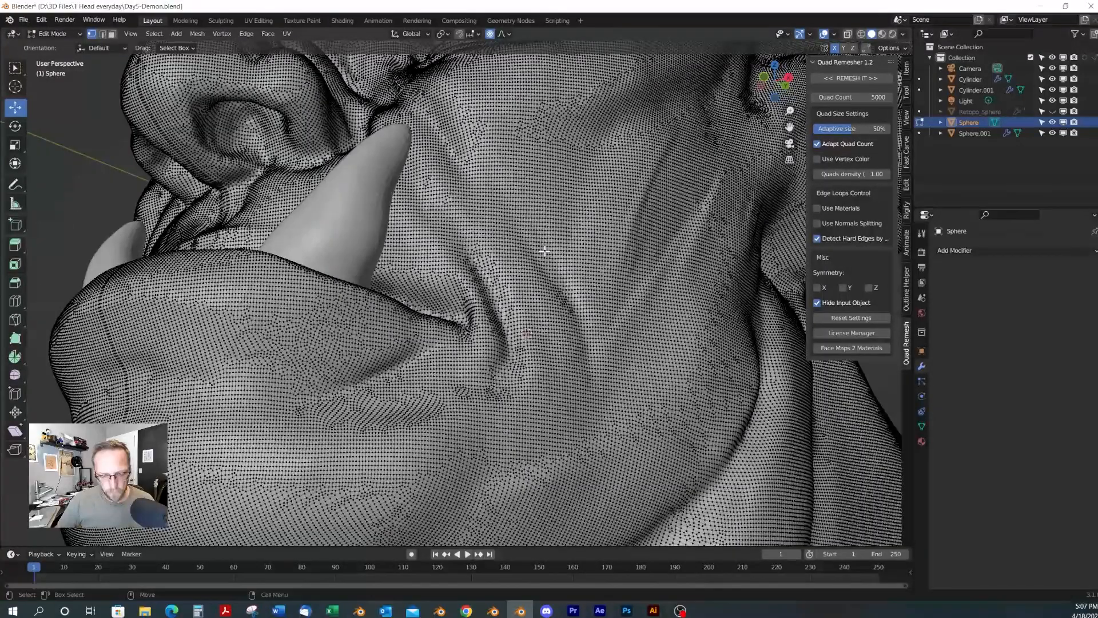
pyautogui.scroll(-3, 544, 250)
pyautogui.moveTo(544, 251); pyautogui.dragTo(589, 308, button='middle')
pyautogui.scroll(3, 564, 274)
pyautogui.scroll(-2, 561, 286)
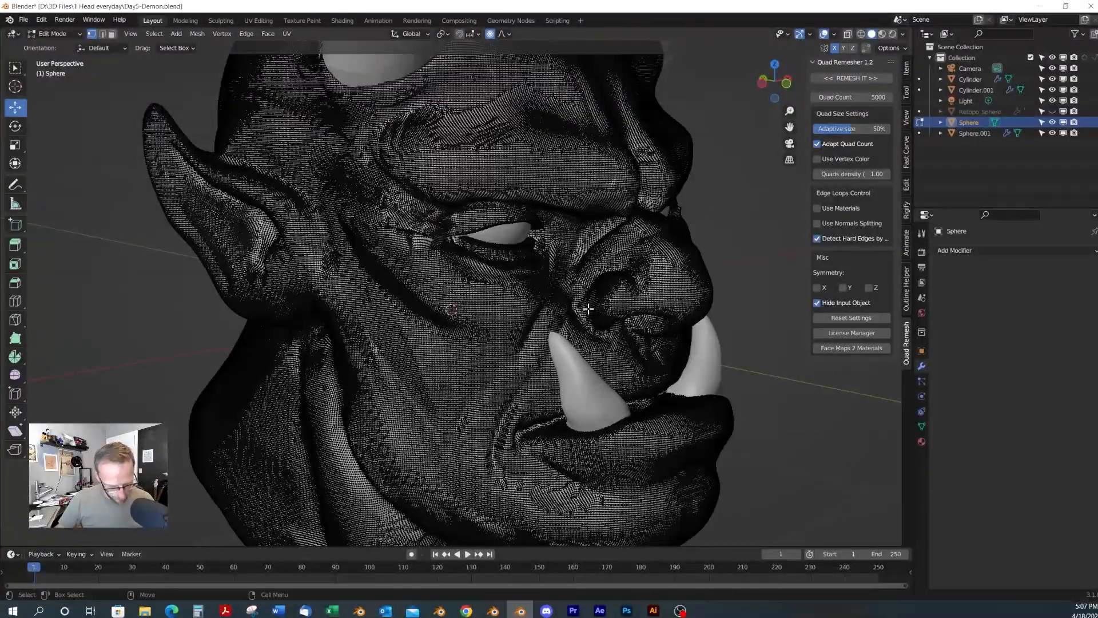
pyautogui.press('Tab')
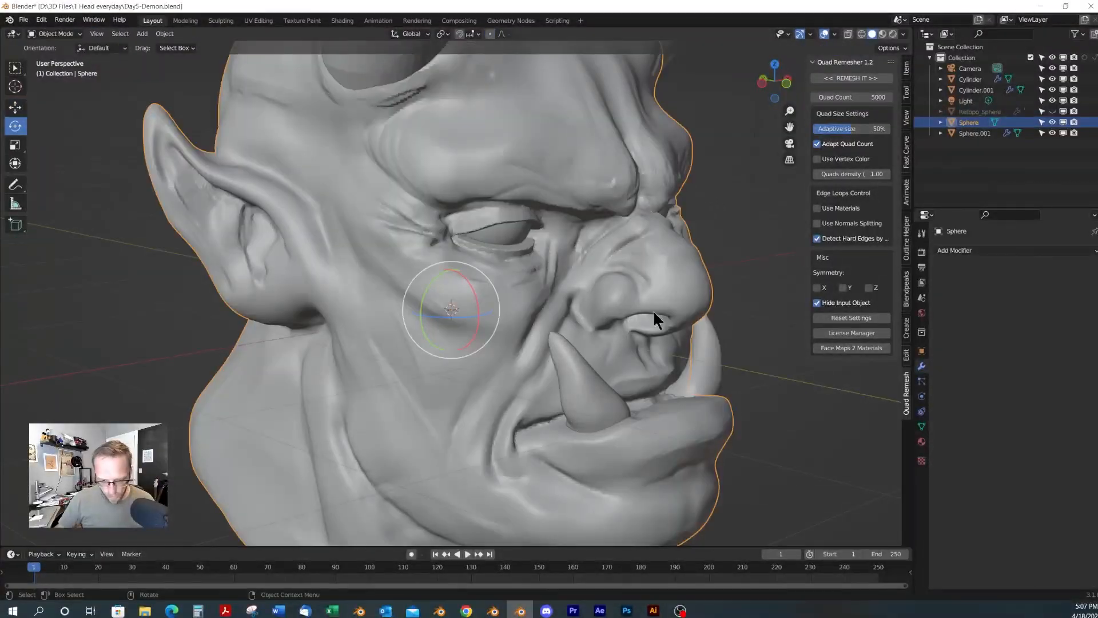
# Hide the original Sphere, show the remeshed Retopo_Sphere, and make it the active object
pyautogui.click(1052, 122)
pyautogui.click(1052, 111)
pyautogui.click(979, 111)
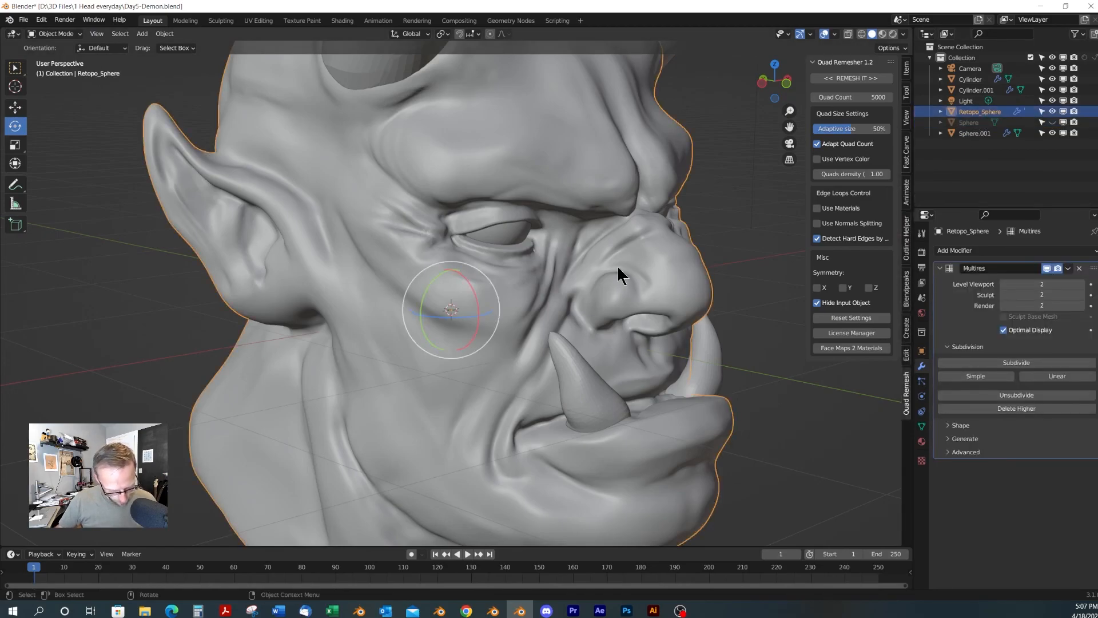
# Compare the remeshed head's base topology in Edit Mode with its multiresolution surface detail in Object Mode
pyautogui.press('Tab')
pyautogui.moveTo(711, 269); pyautogui.dragTo(598, 279, button='middle')
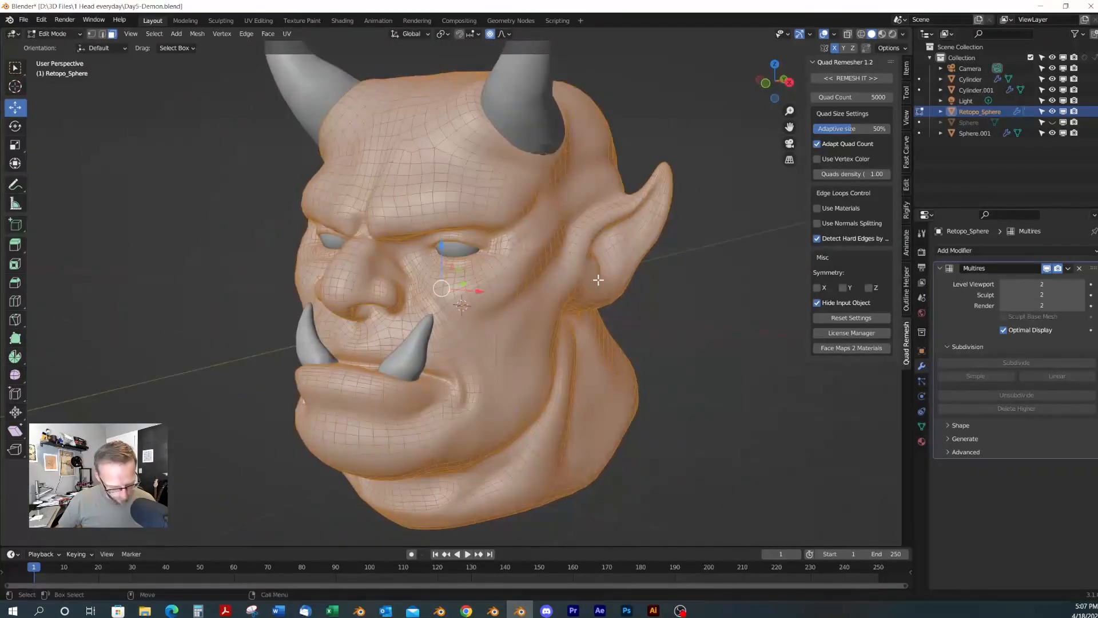
pyautogui.press('Tab')
pyautogui.moveTo(684, 316); pyautogui.dragTo(619, 316, button='middle')
pyautogui.keyDown('alt'); pyautogui.moveTo(619, 312); pyautogui.dragTo(540, 267, button='right'); pyautogui.keyUp('alt')
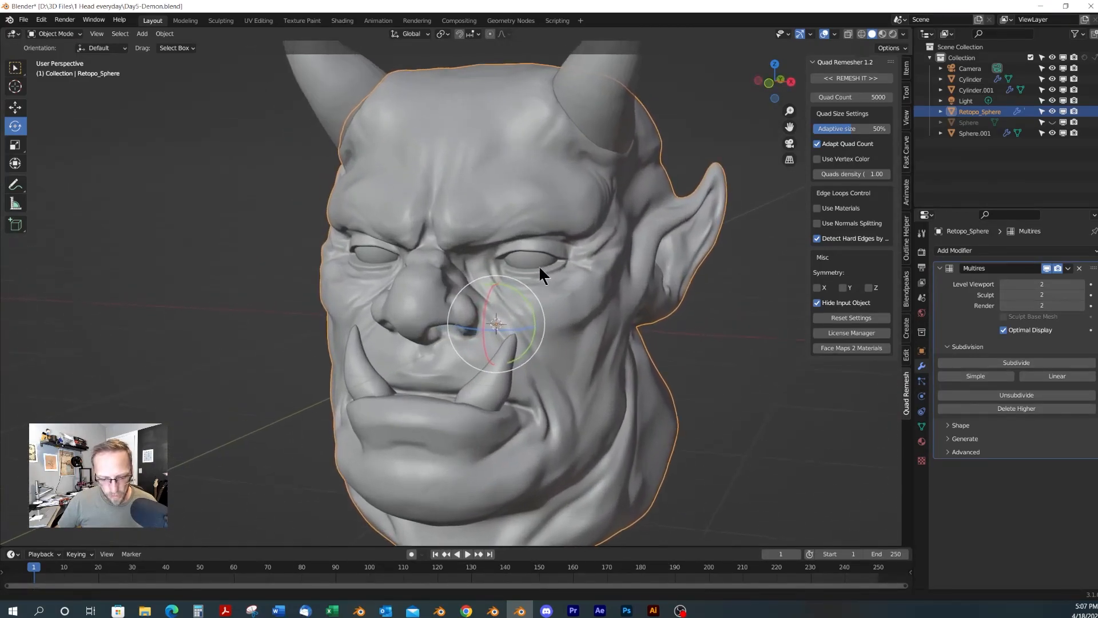
pyautogui.keyDown('alt'); pyautogui.moveTo(540, 266); pyautogui.dragTo(530, 261); pyautogui.keyUp('alt')
pyautogui.keyDown('alt'); pyautogui.moveTo(561, 275); pyautogui.dragTo(578, 288, button='middle'); pyautogui.keyUp('alt')
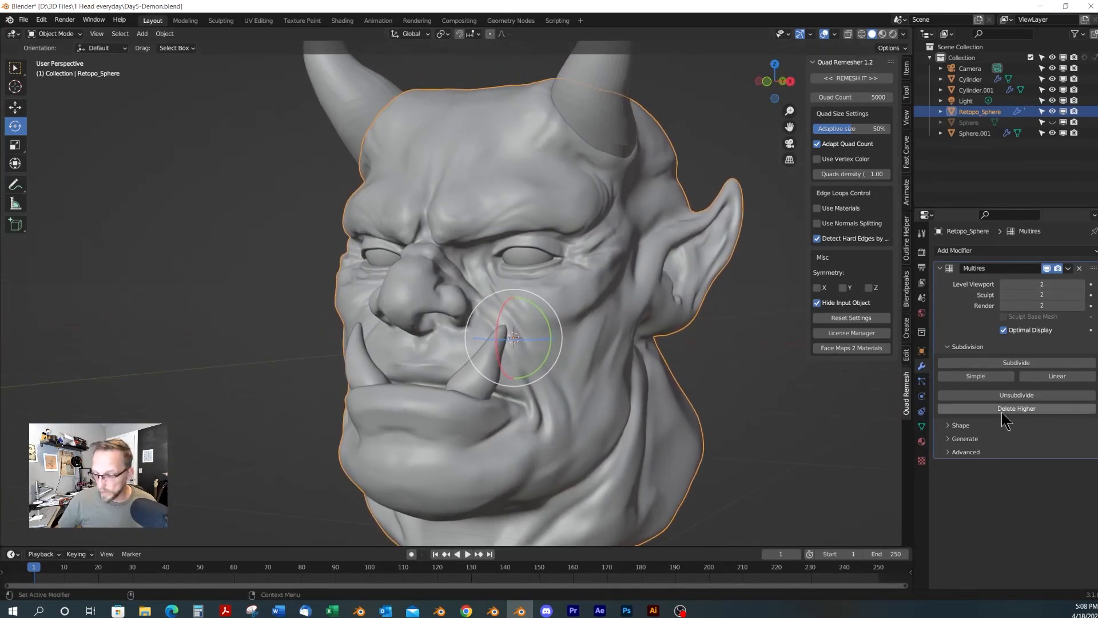